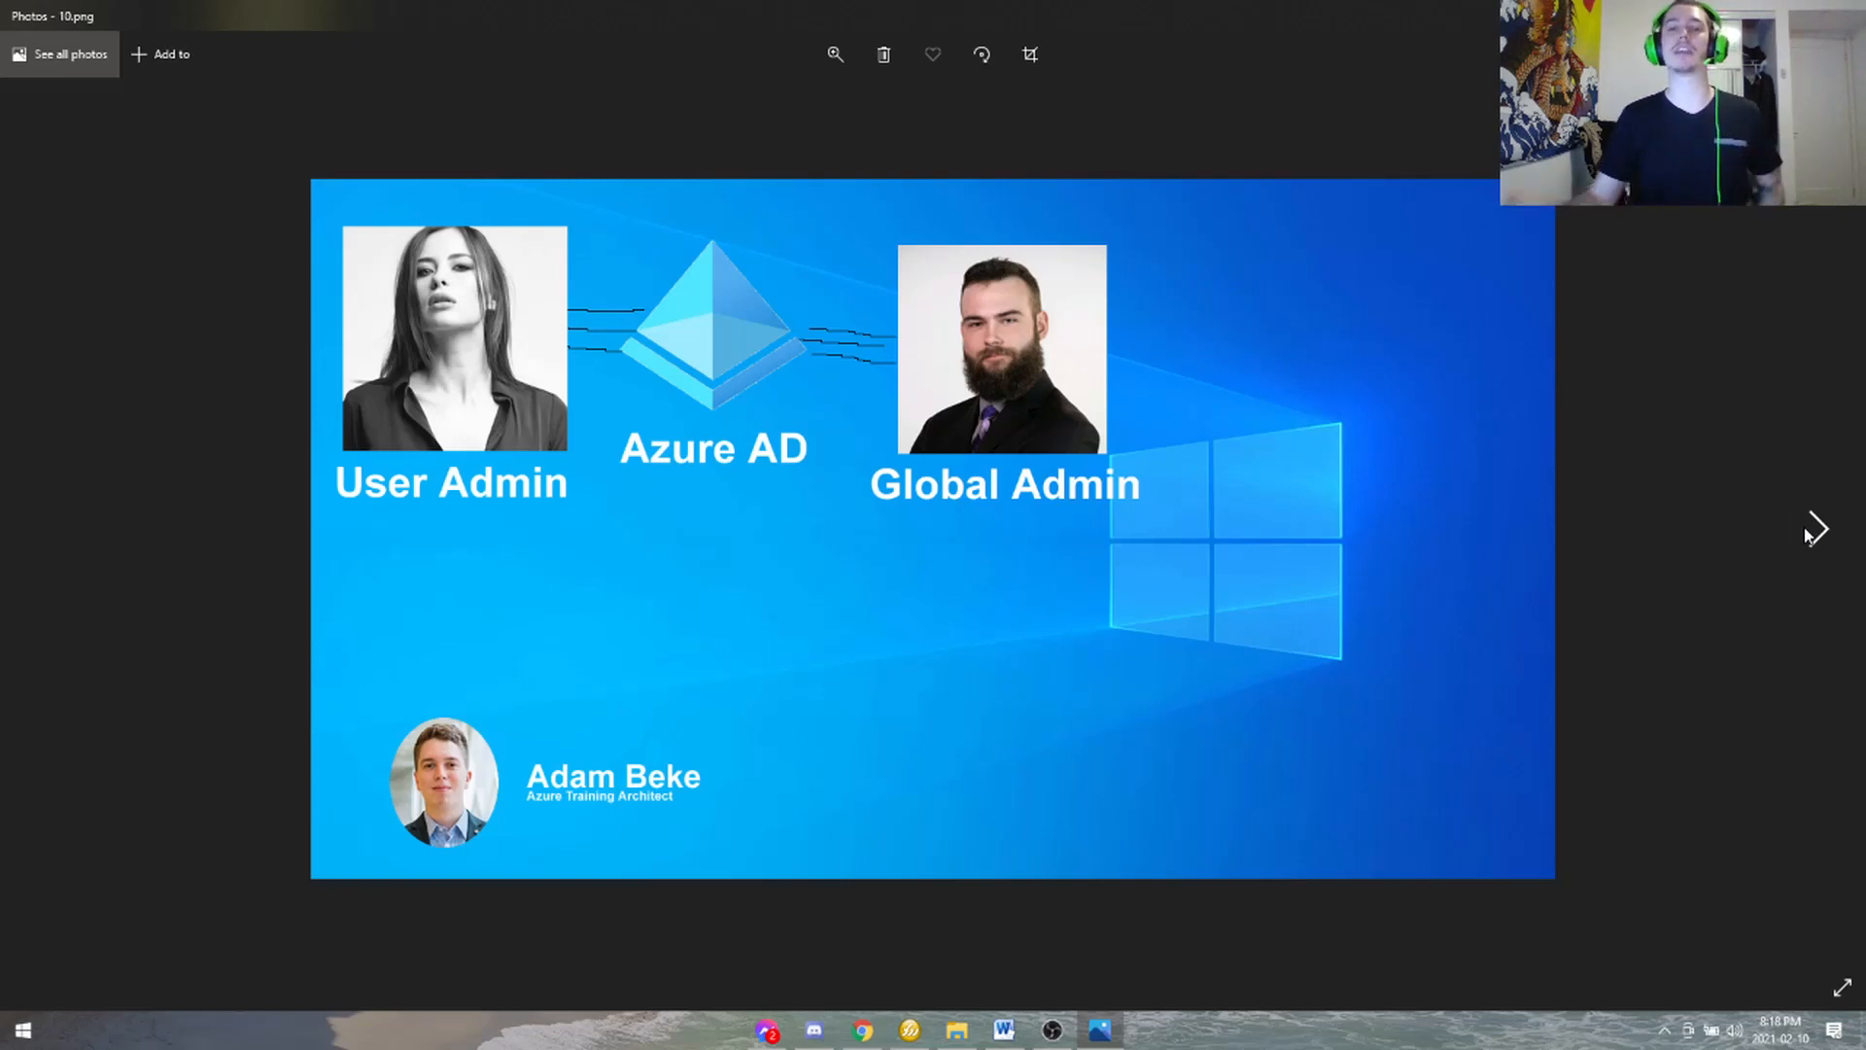
- Advance the slides from 10.png through 14.png to the Key Points slide on Azure roles
left_click(1809, 535)
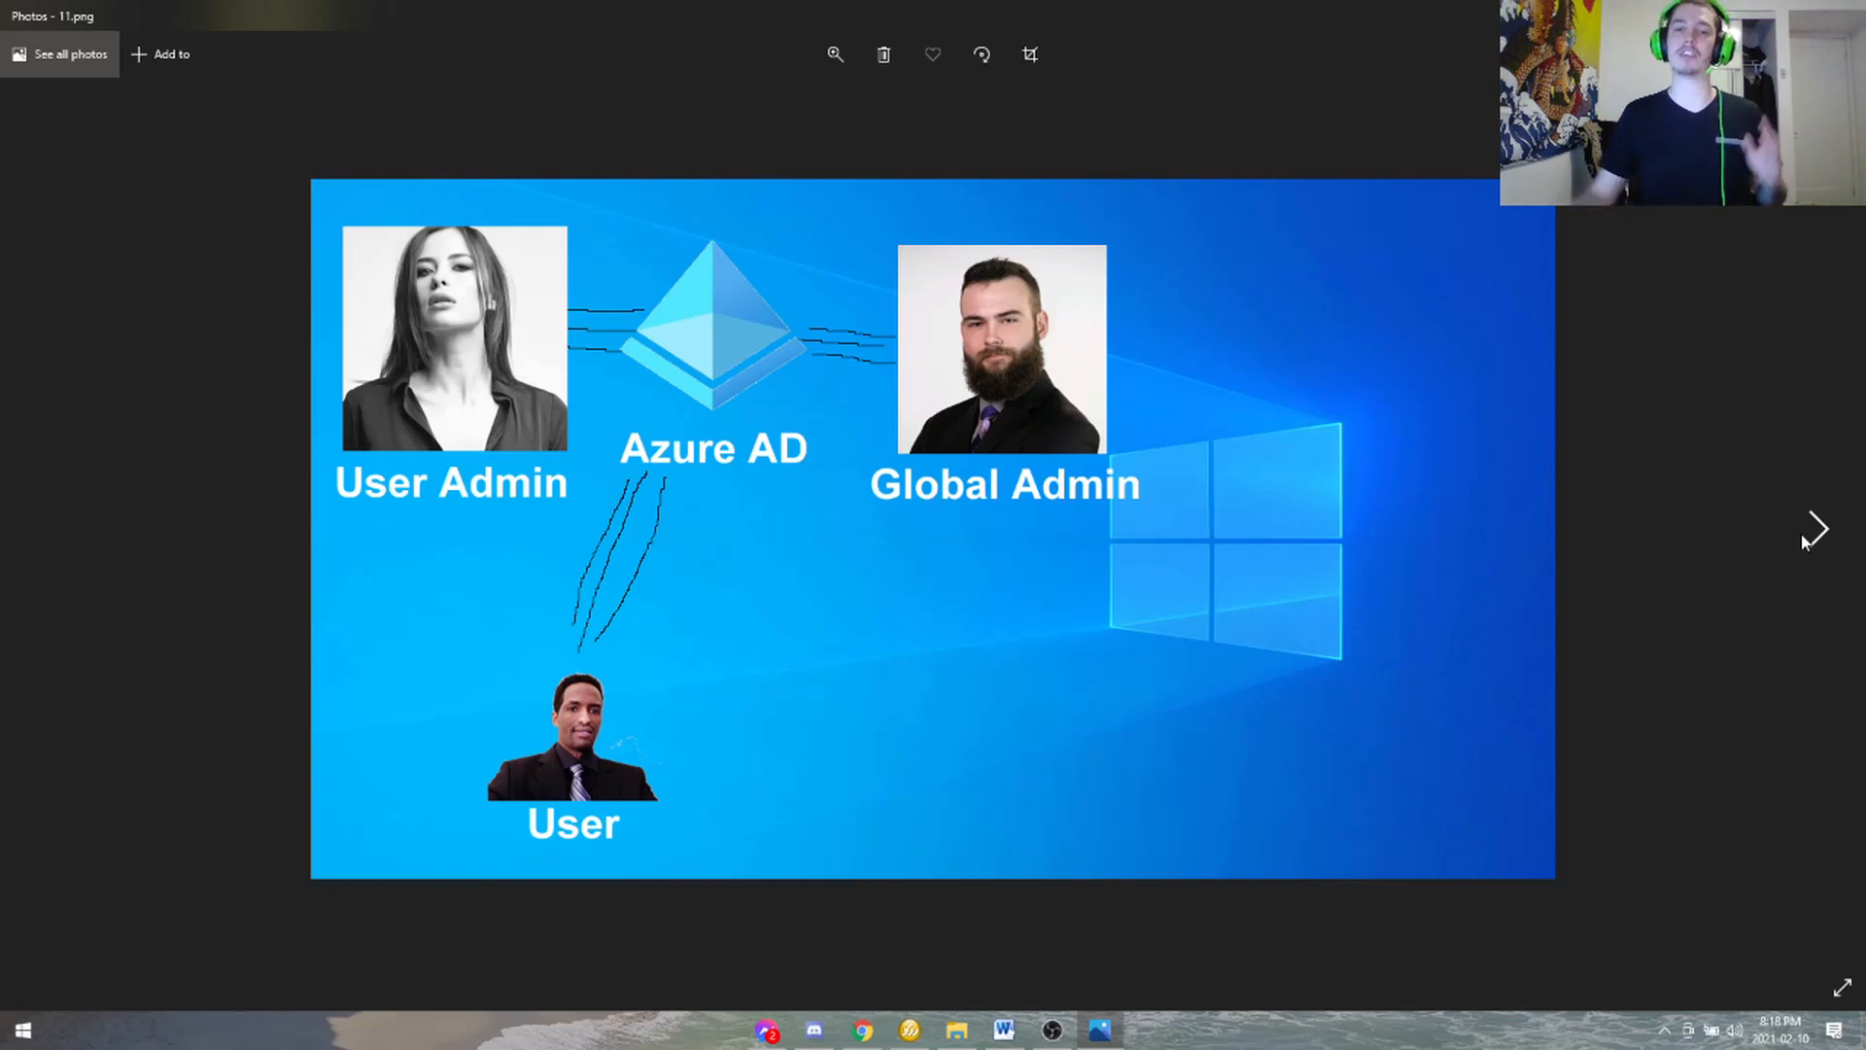
left_click(1814, 528)
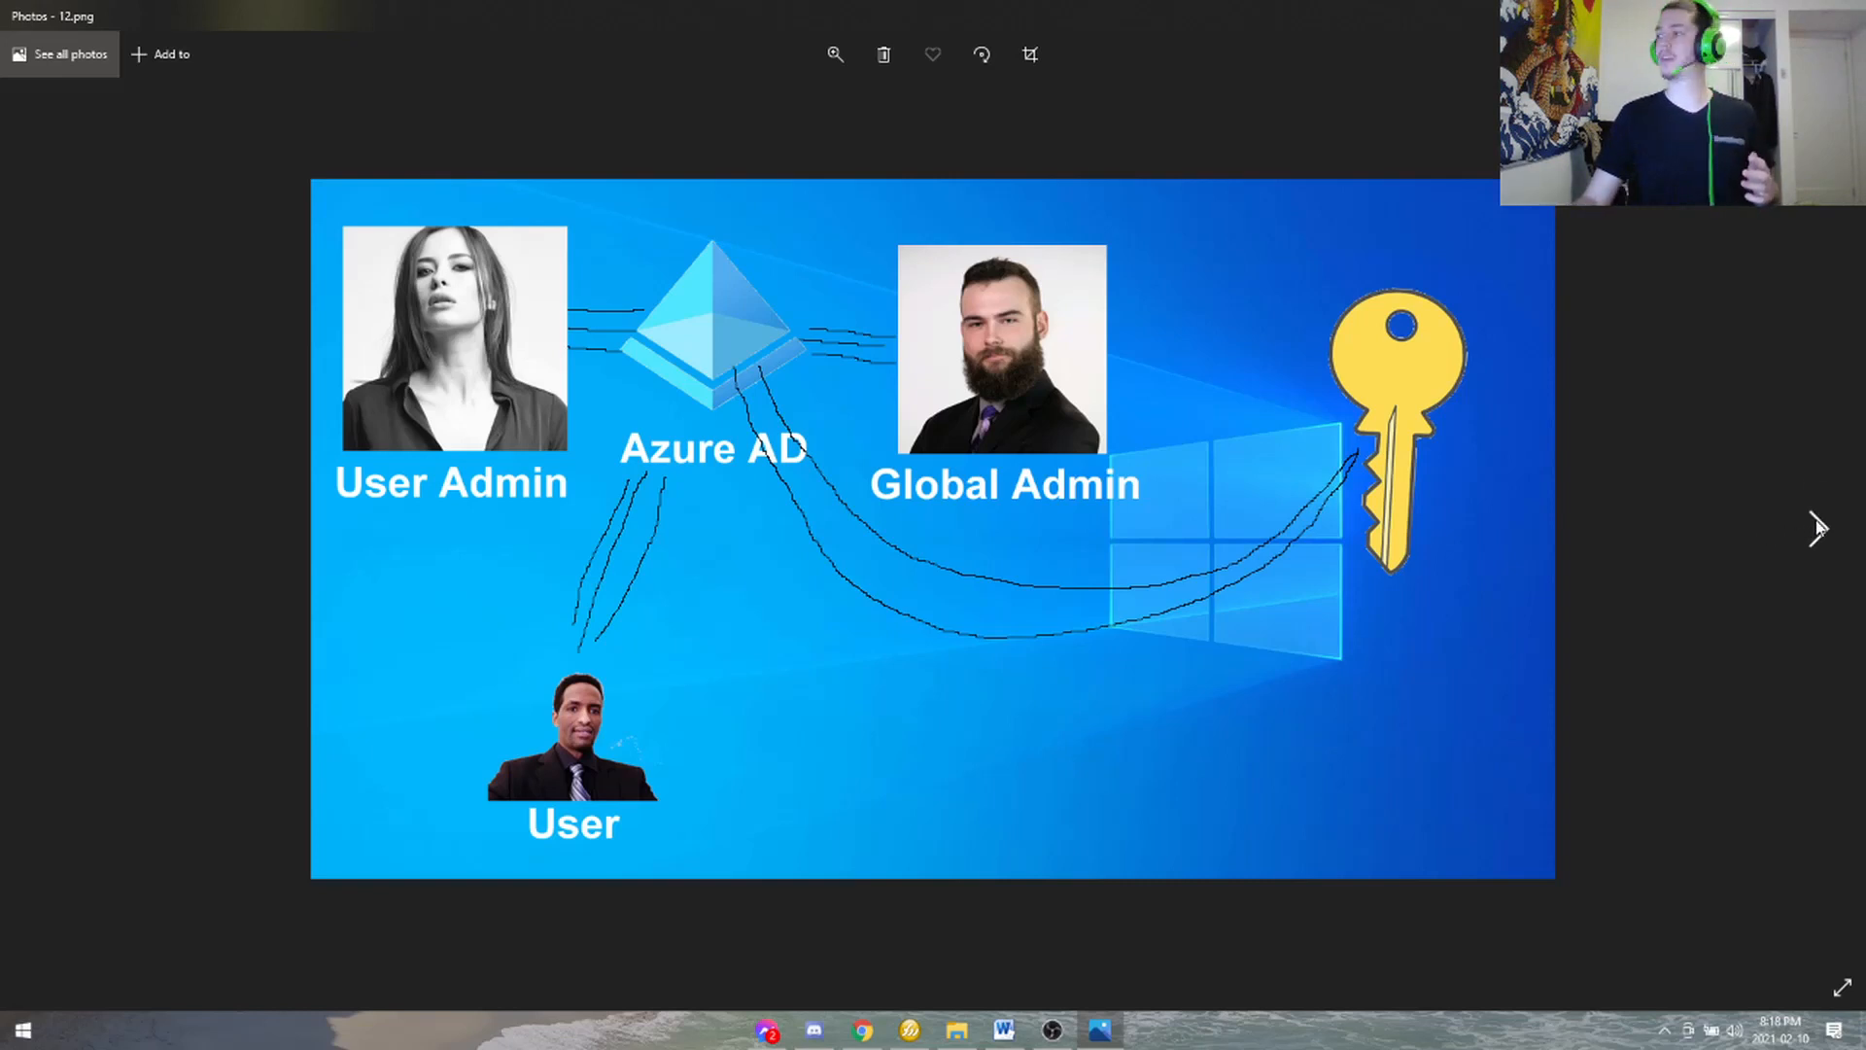
left_click(1812, 529)
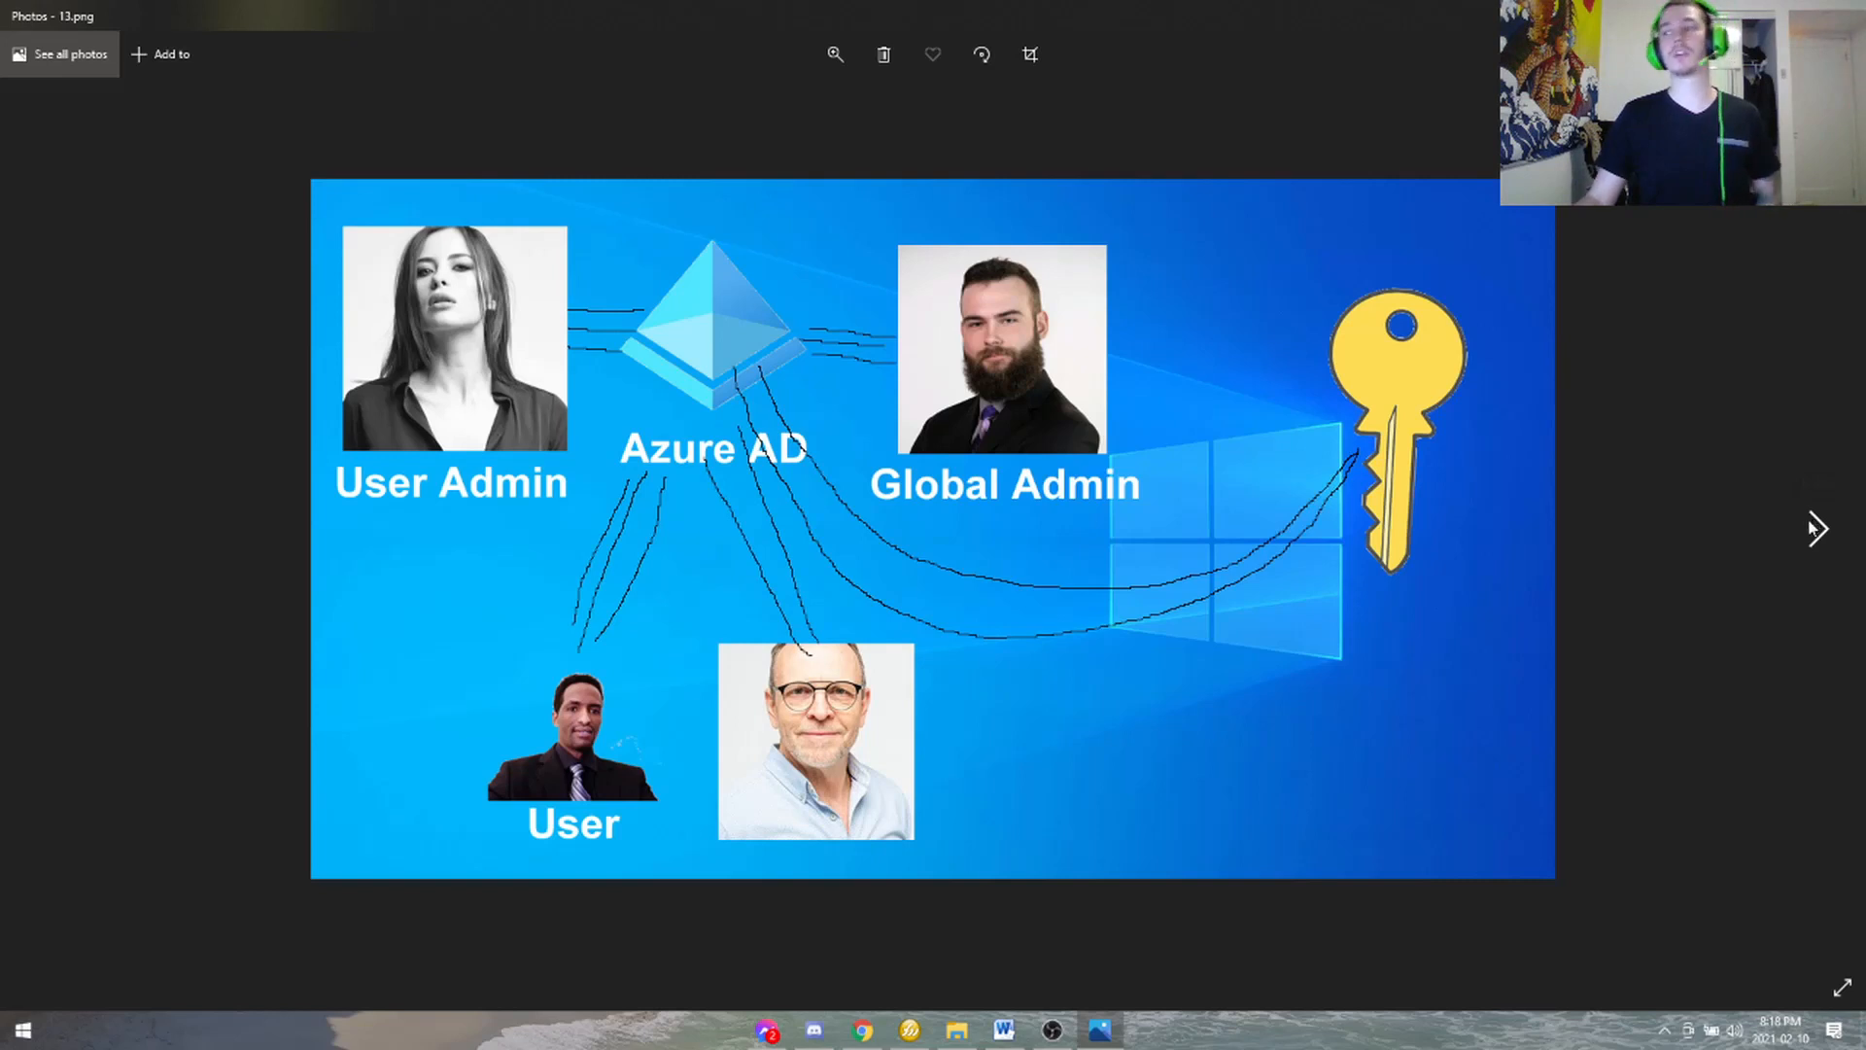
left_click(1812, 530)
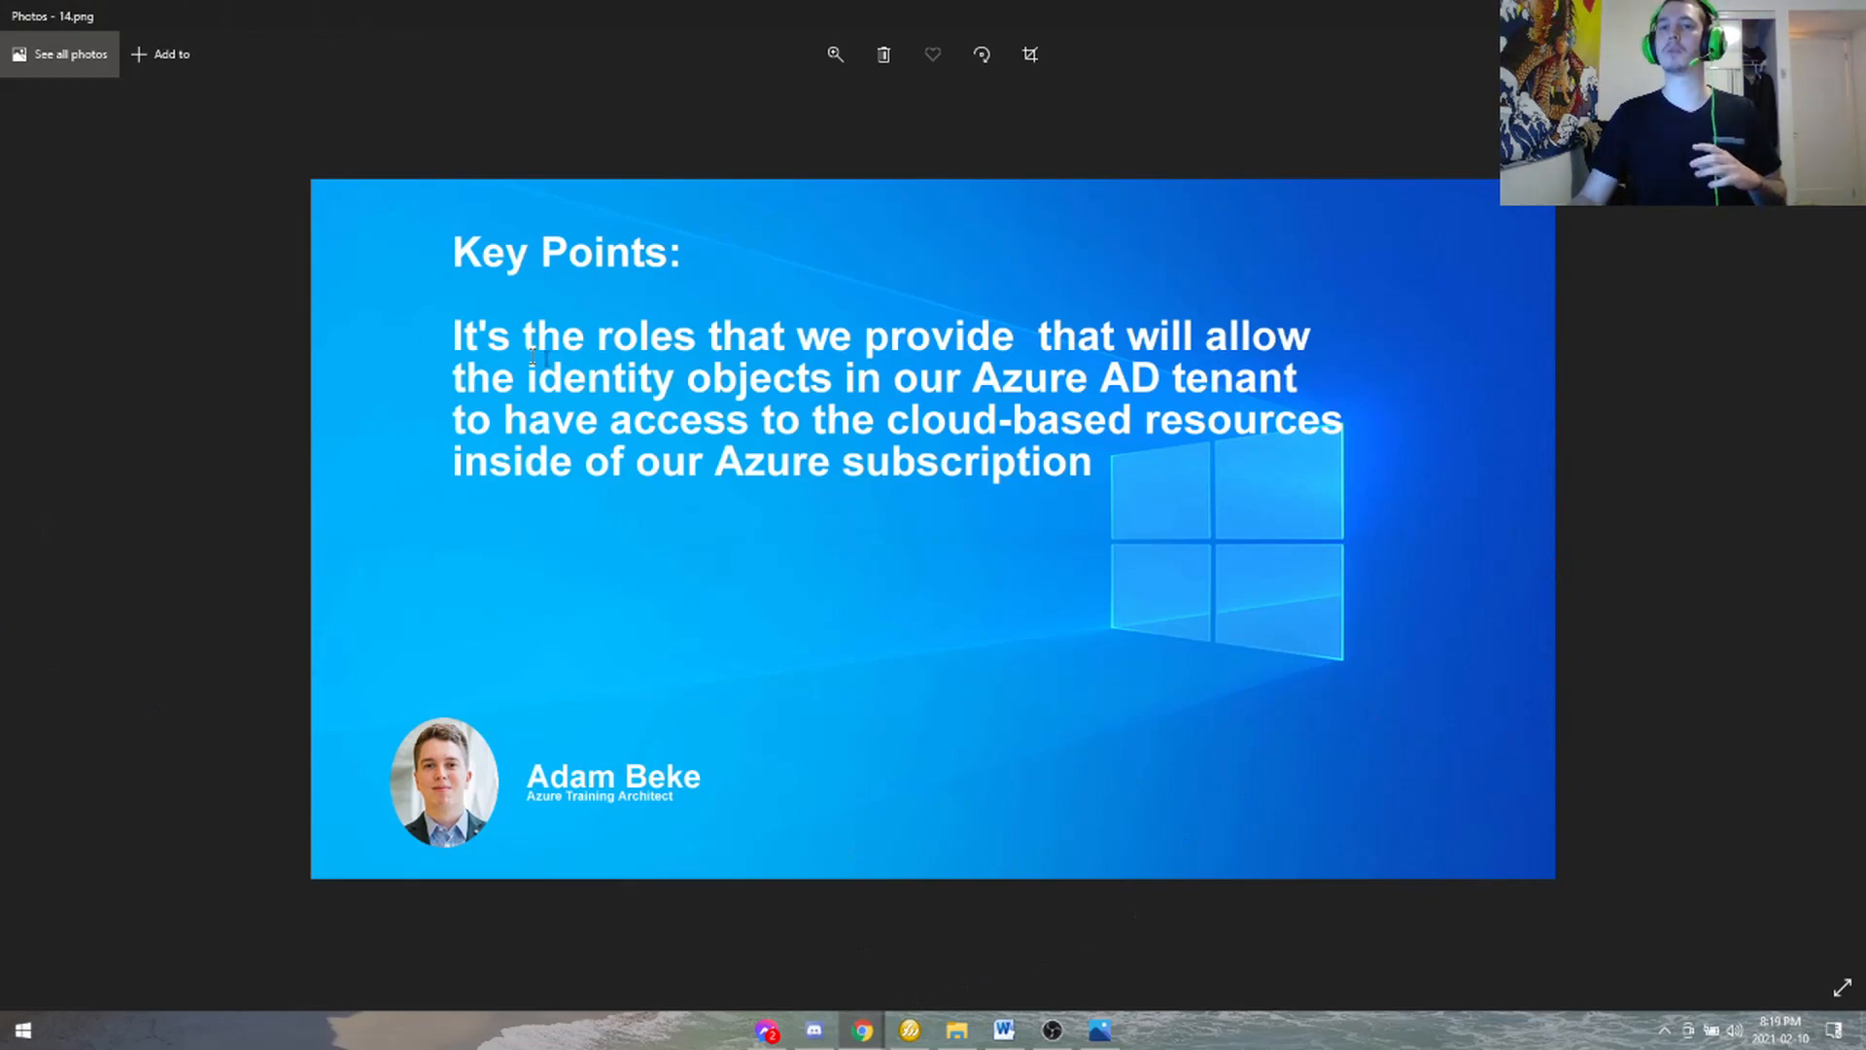
- Maximize Chrome and load portal.azure.com from the address bar
left_click_drag(713, 466, 1406, 0)
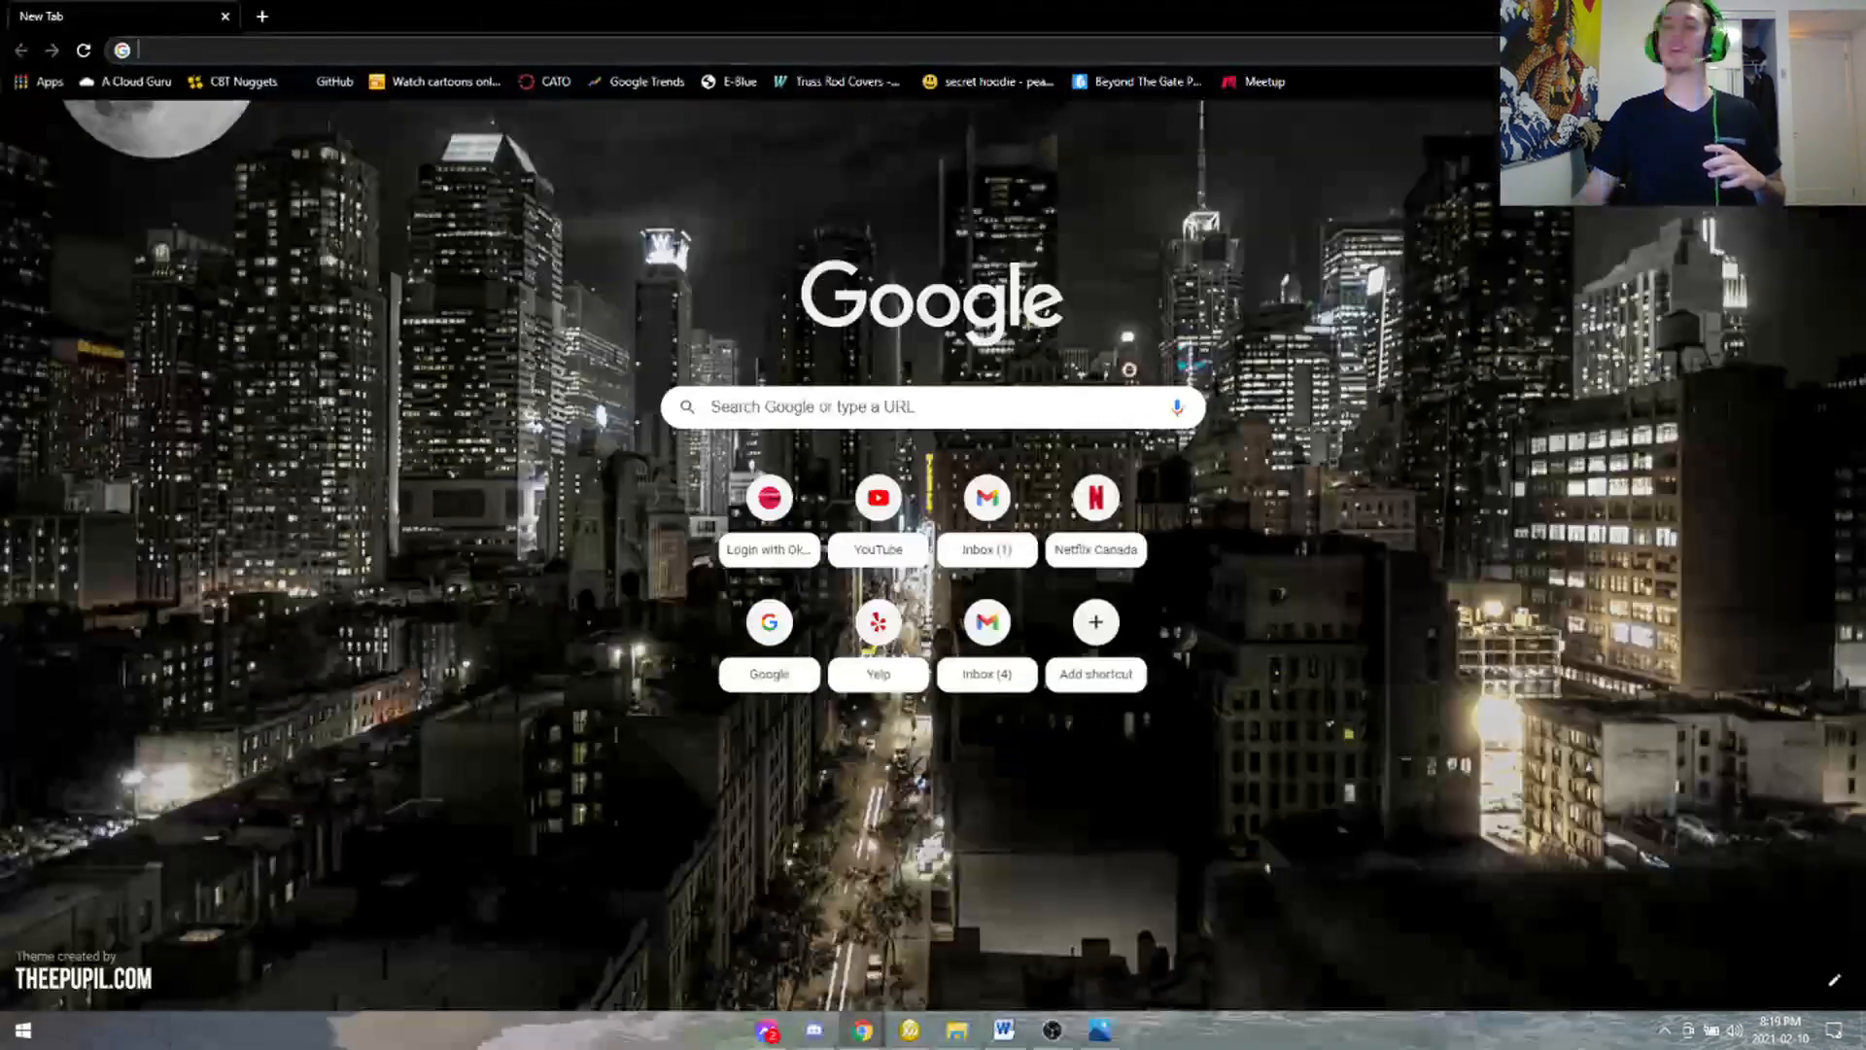
left_click(782, 49)
type("portal.azure.com")
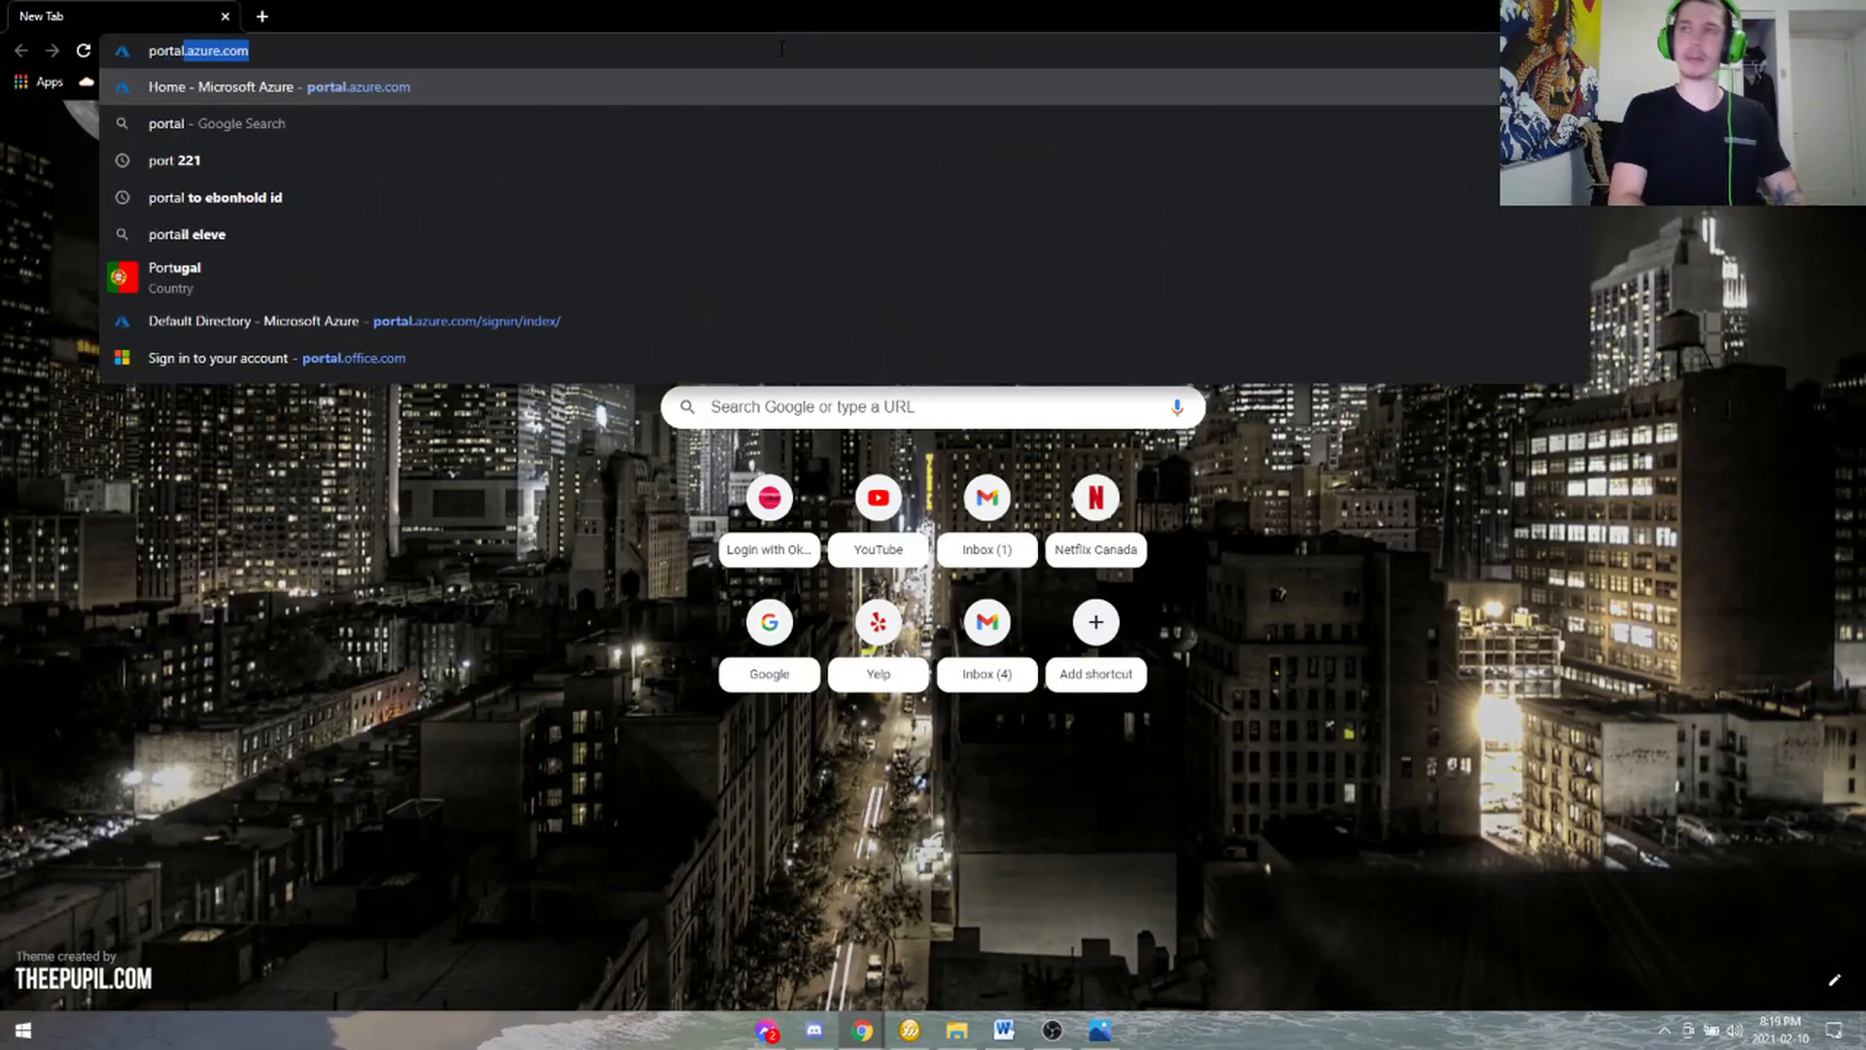
key("Return")
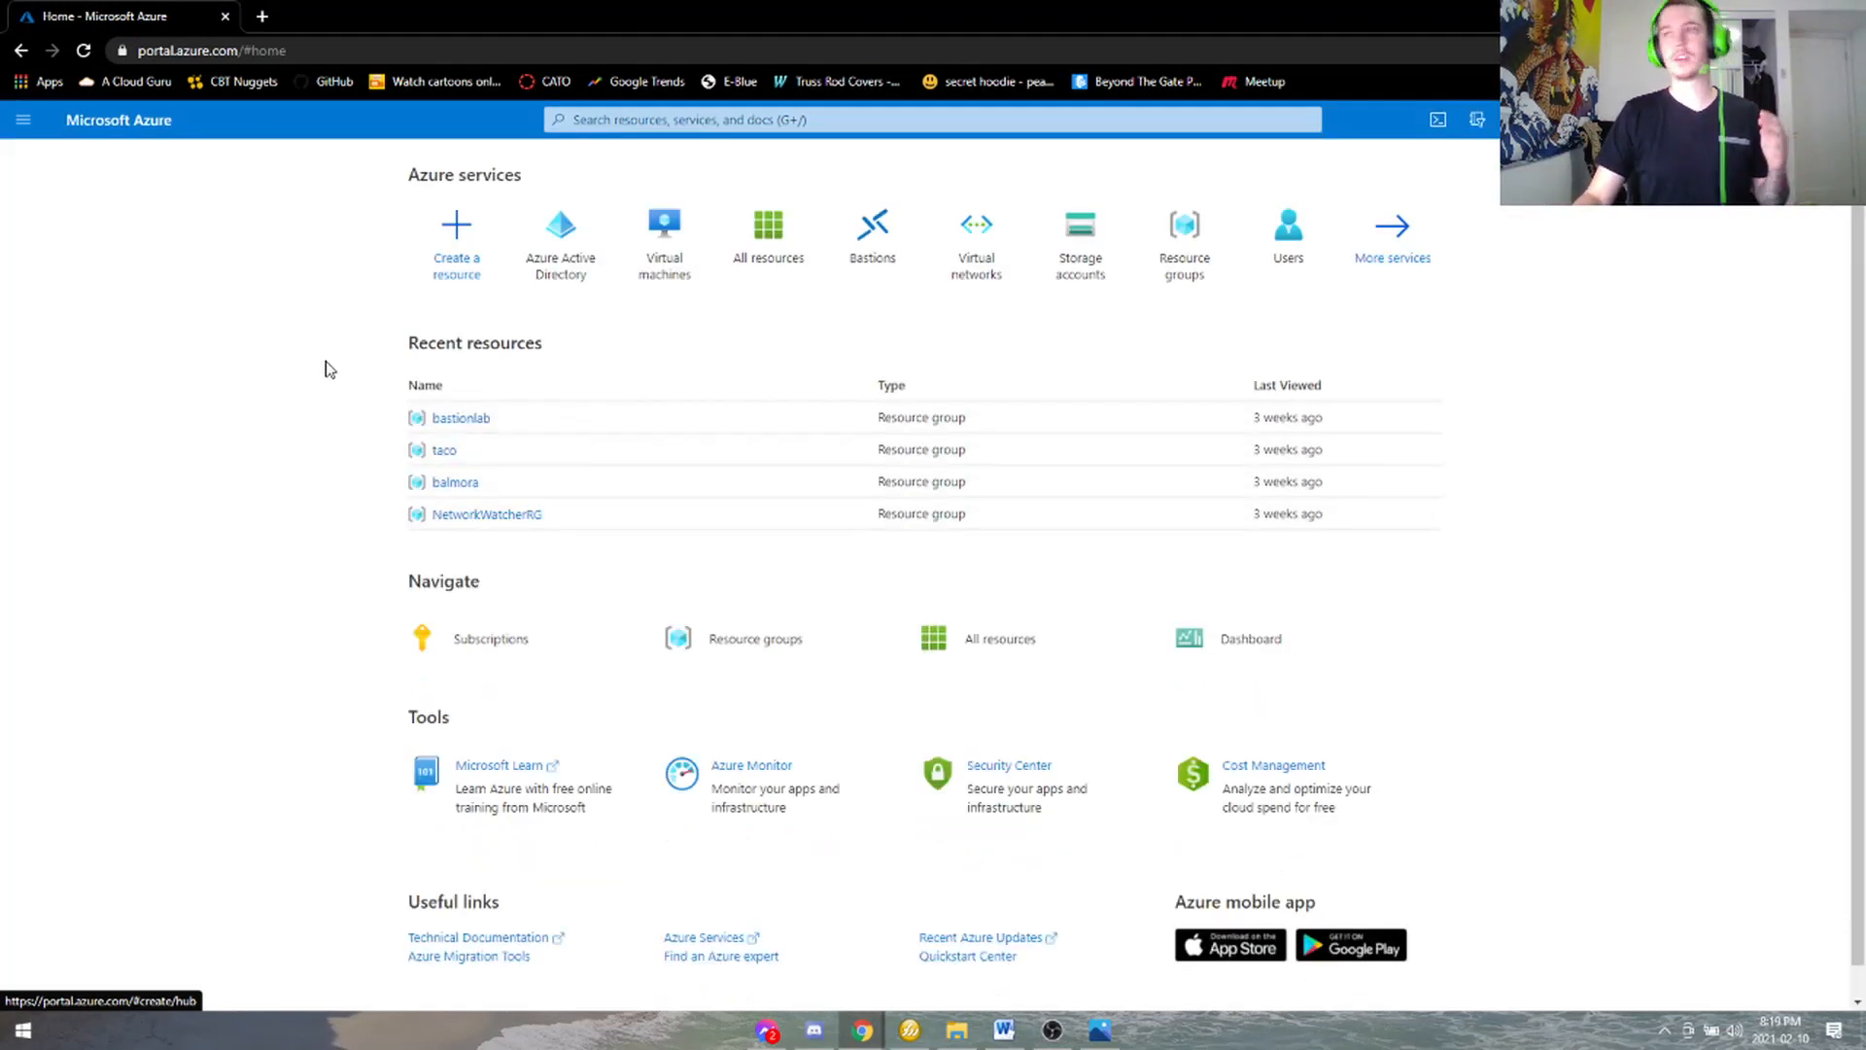
- Search 'azure ad' and open the Users list in Azure Active Directory
left_click(899, 117)
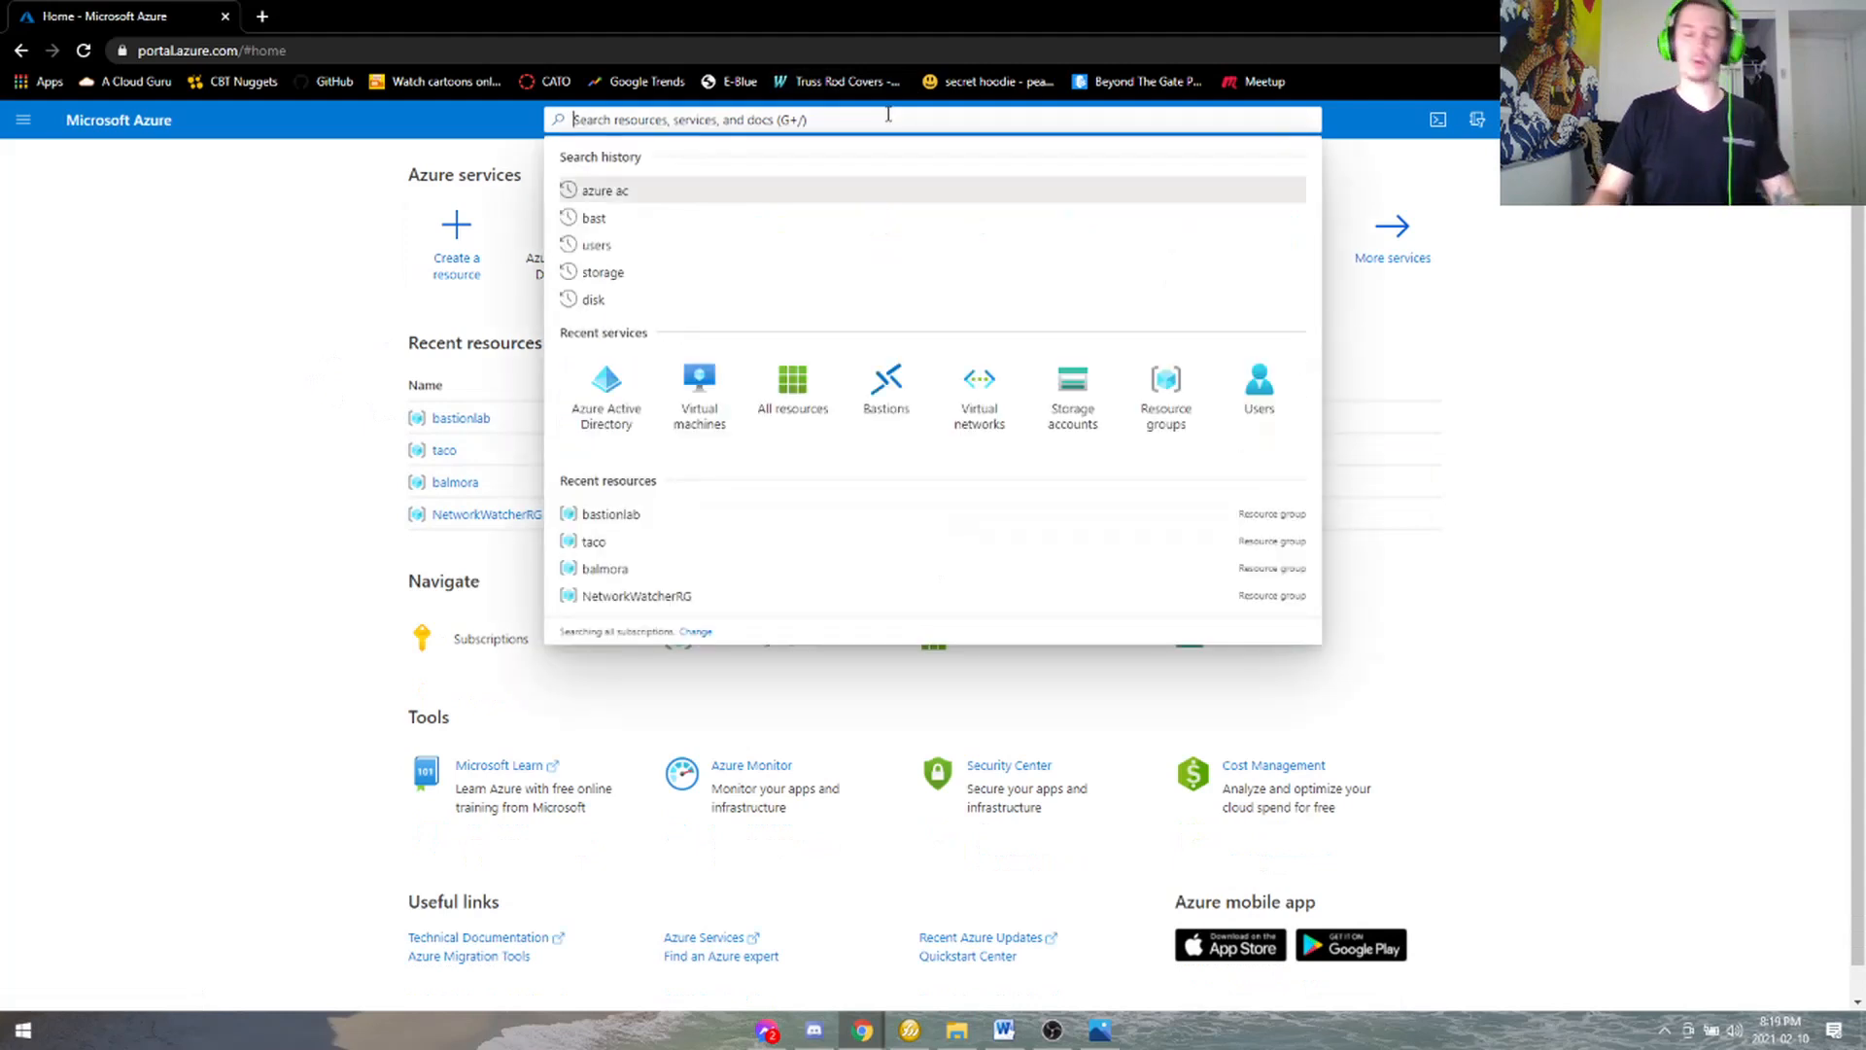
type("azure ad")
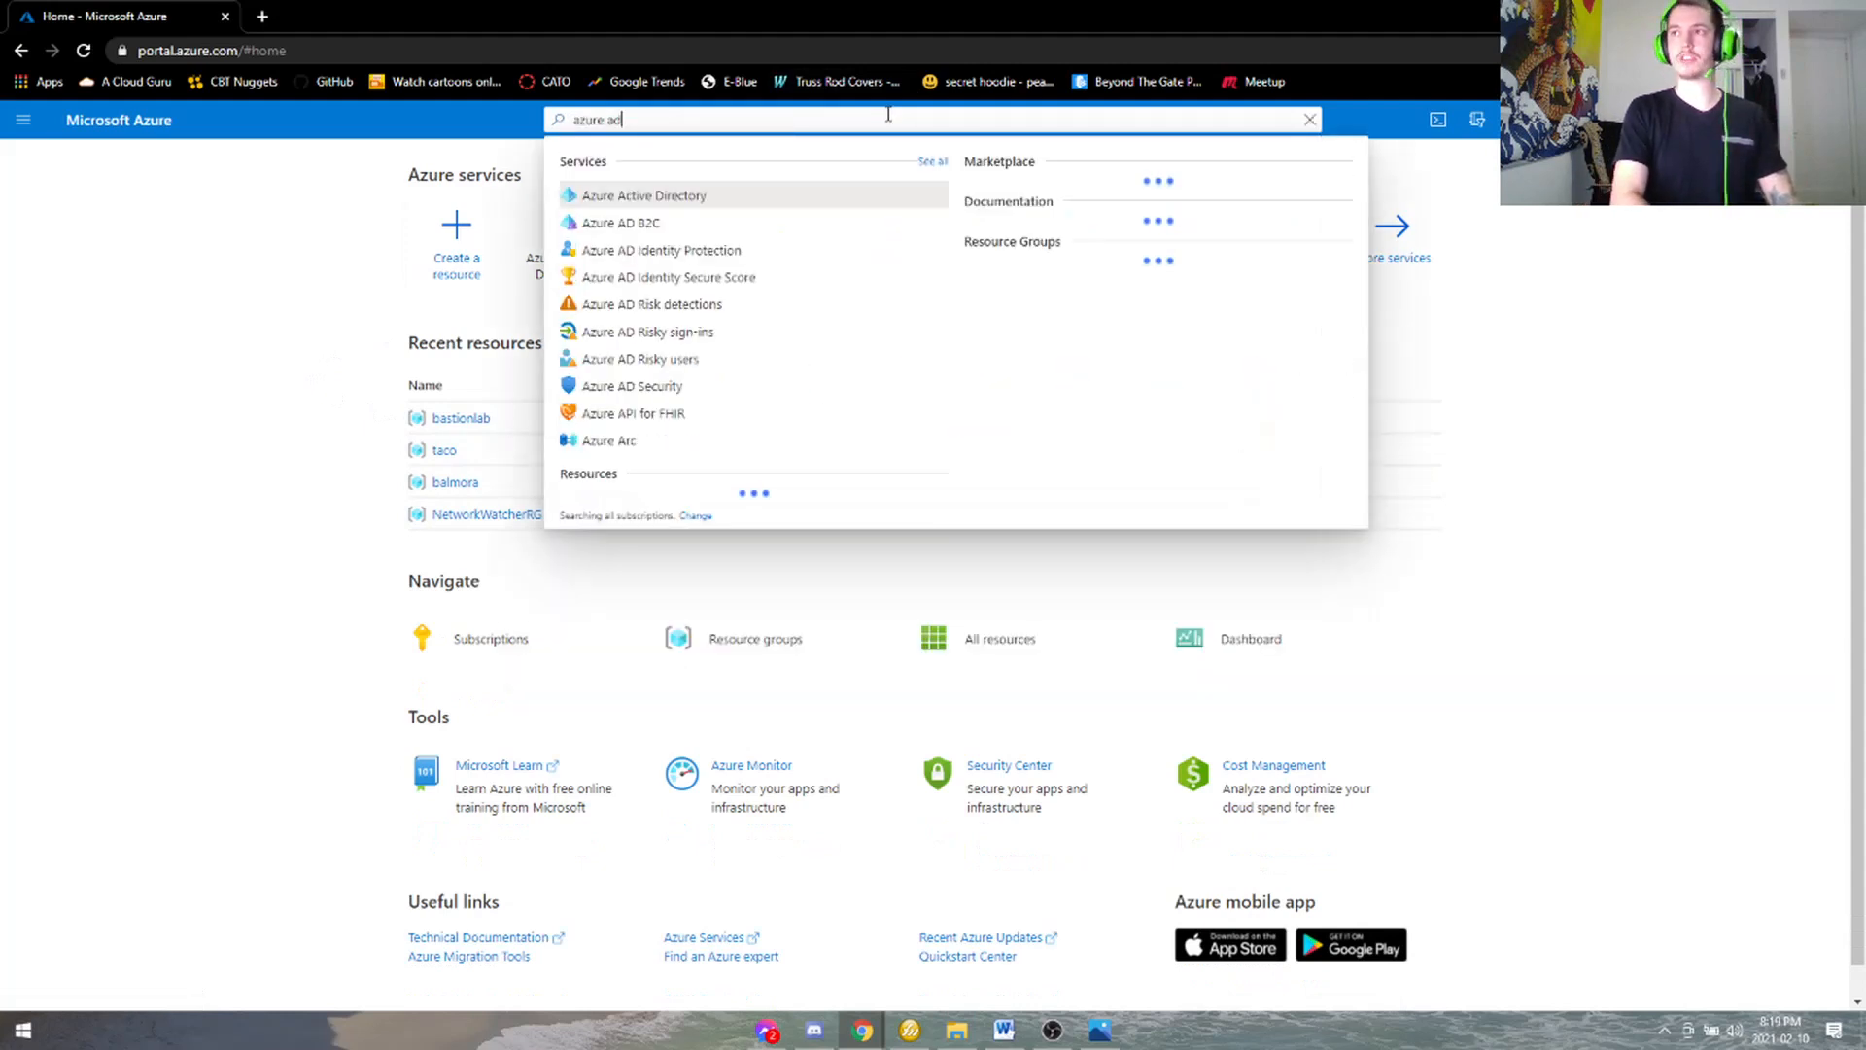
key("BackSpace")
type("ct")
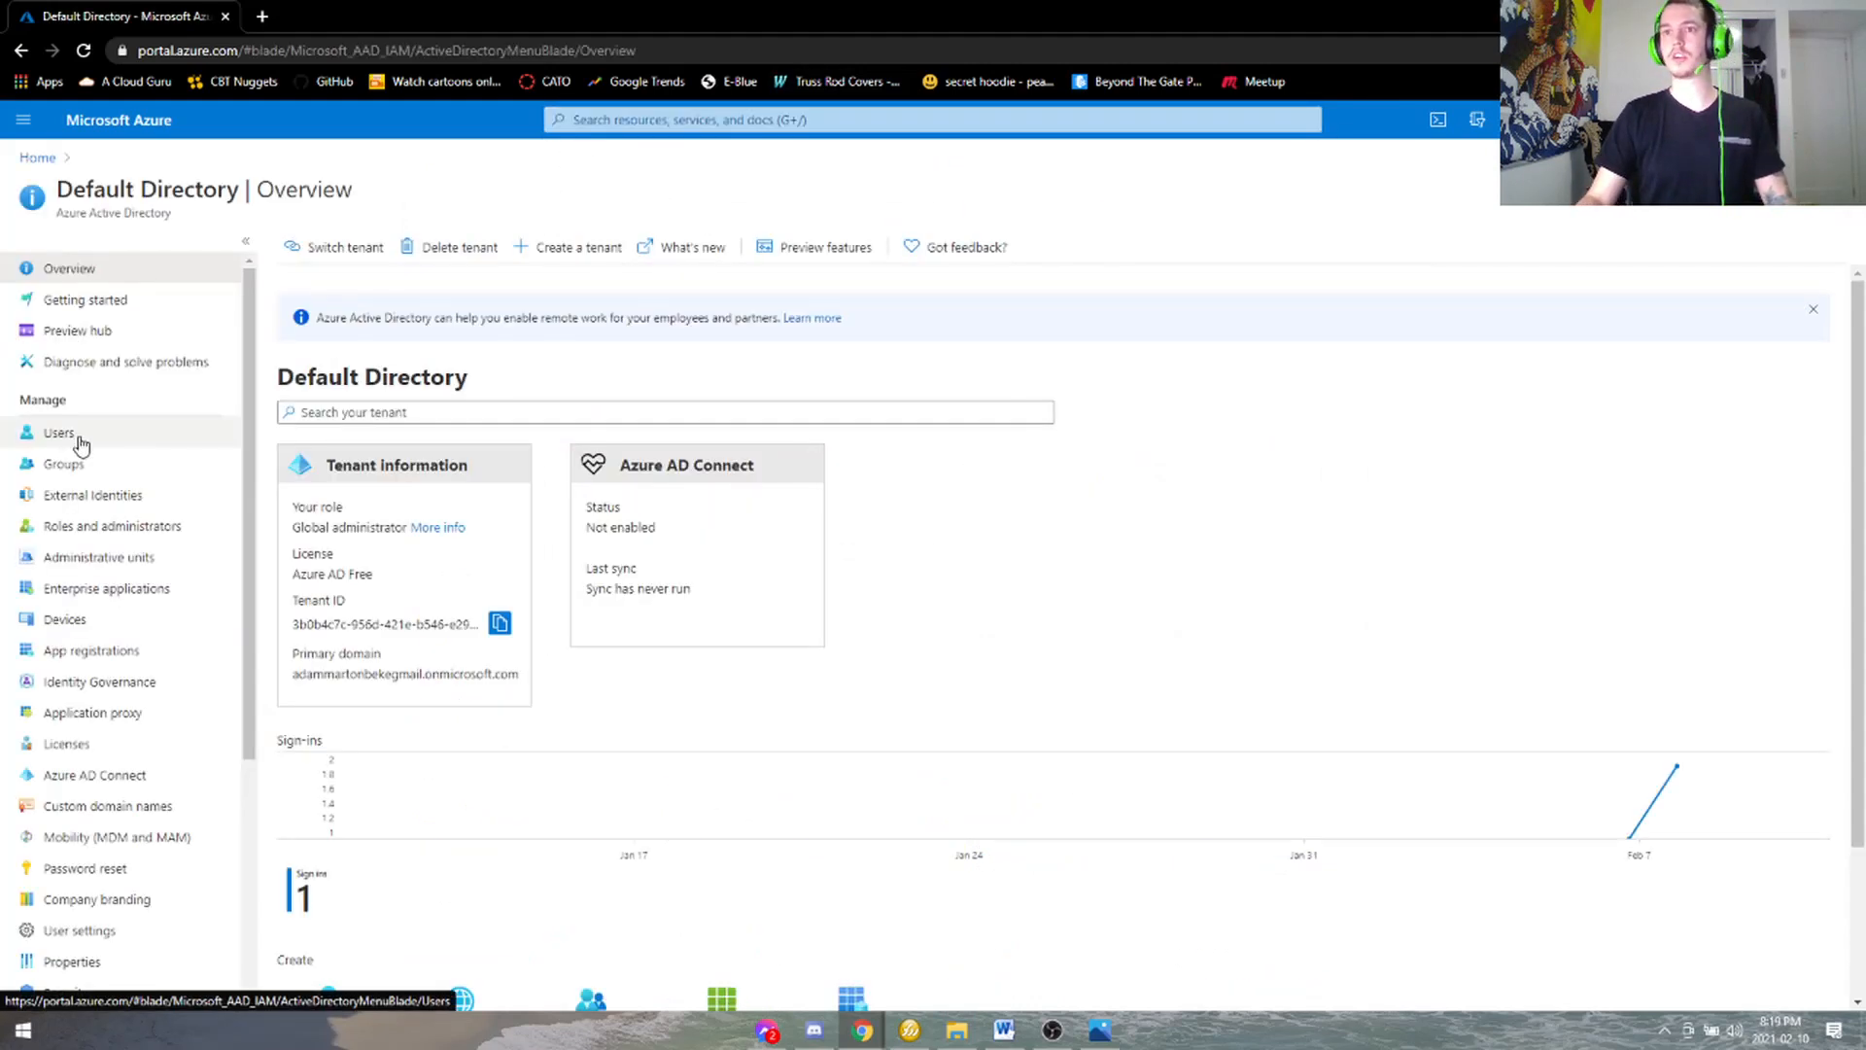
left_click(81, 443)
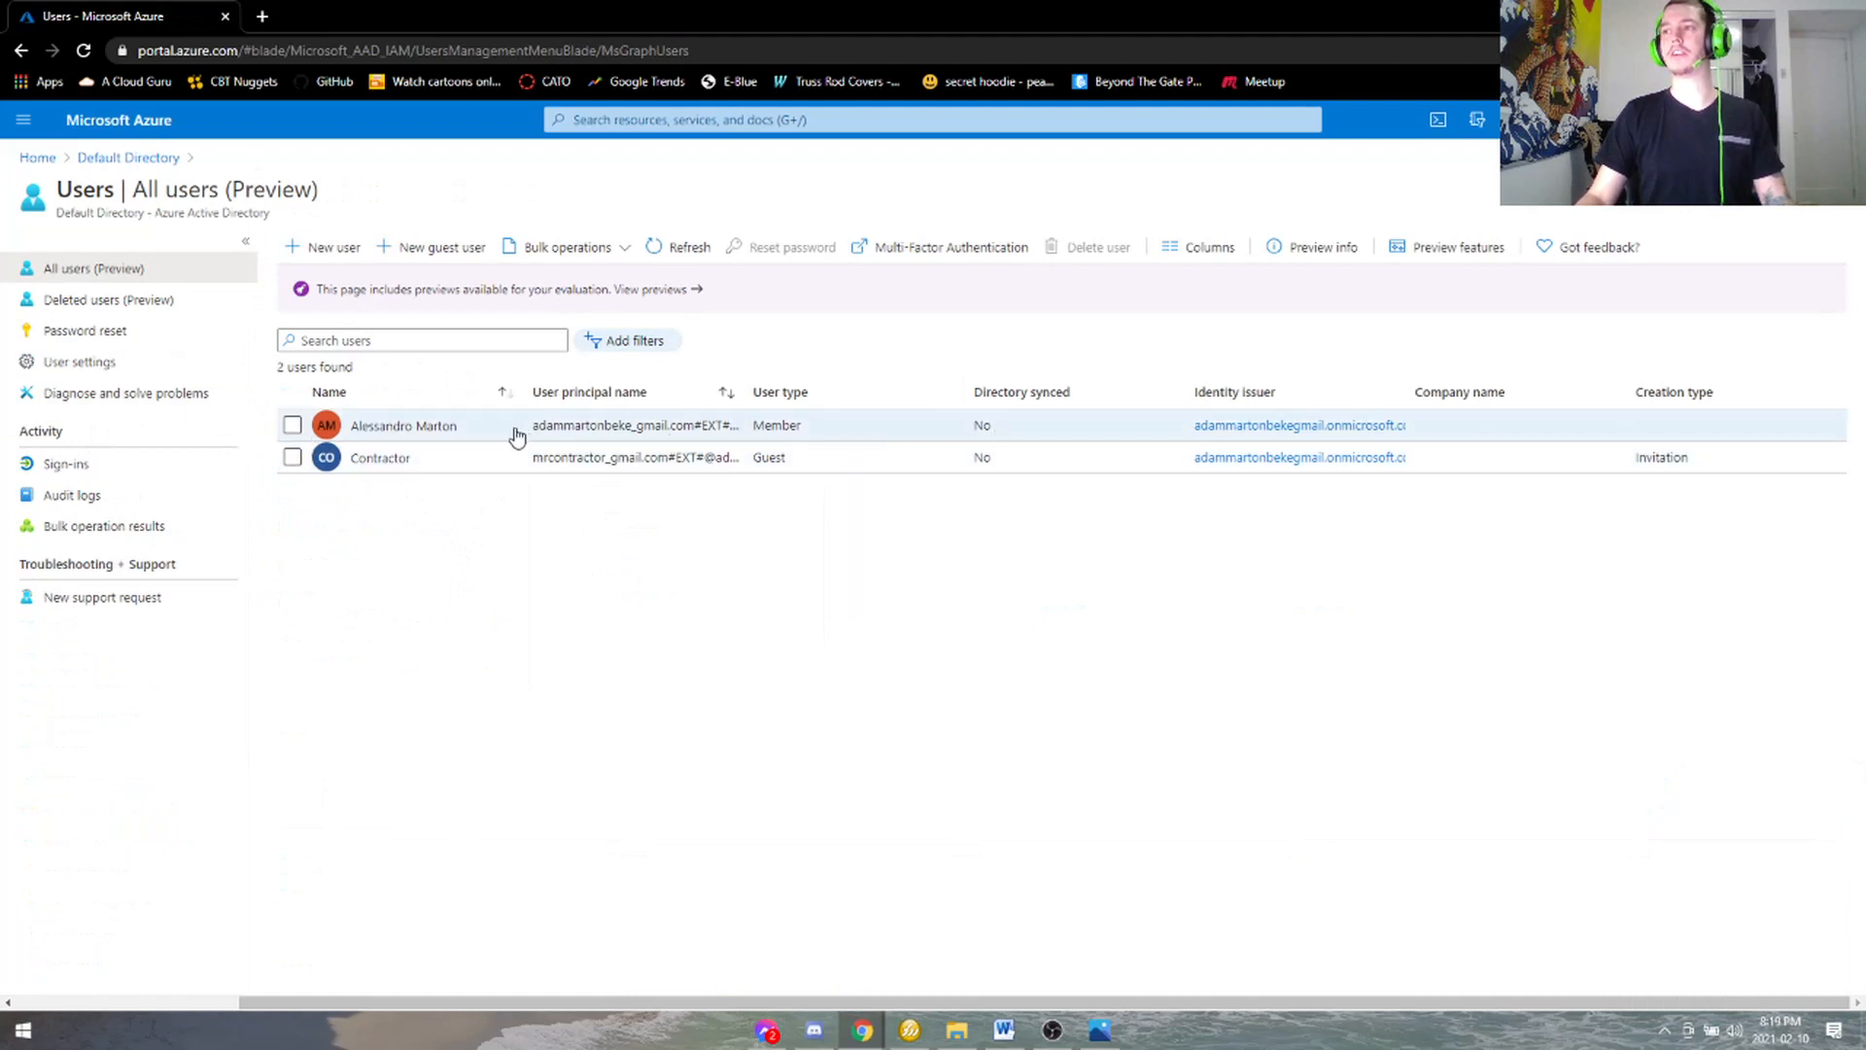
- Delete the Contractor guest user and confirm the removal
left_click(291, 456)
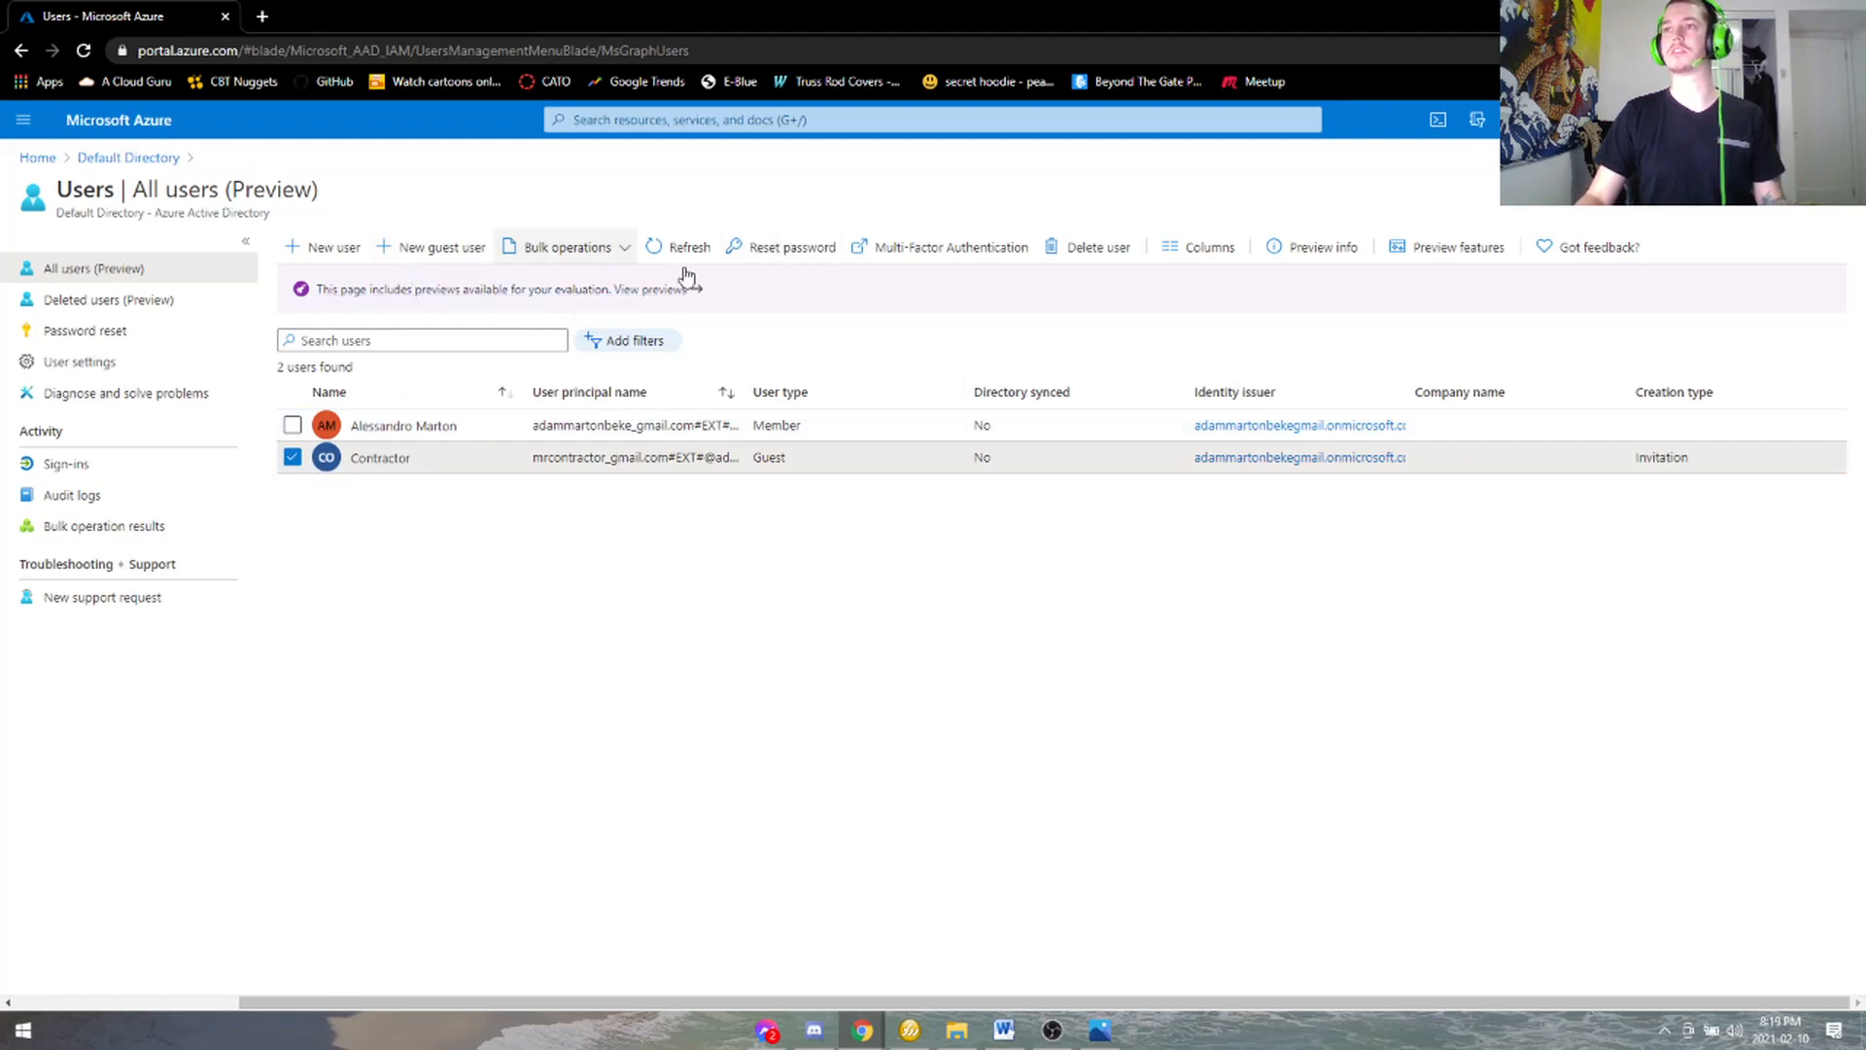
left_click(1113, 250)
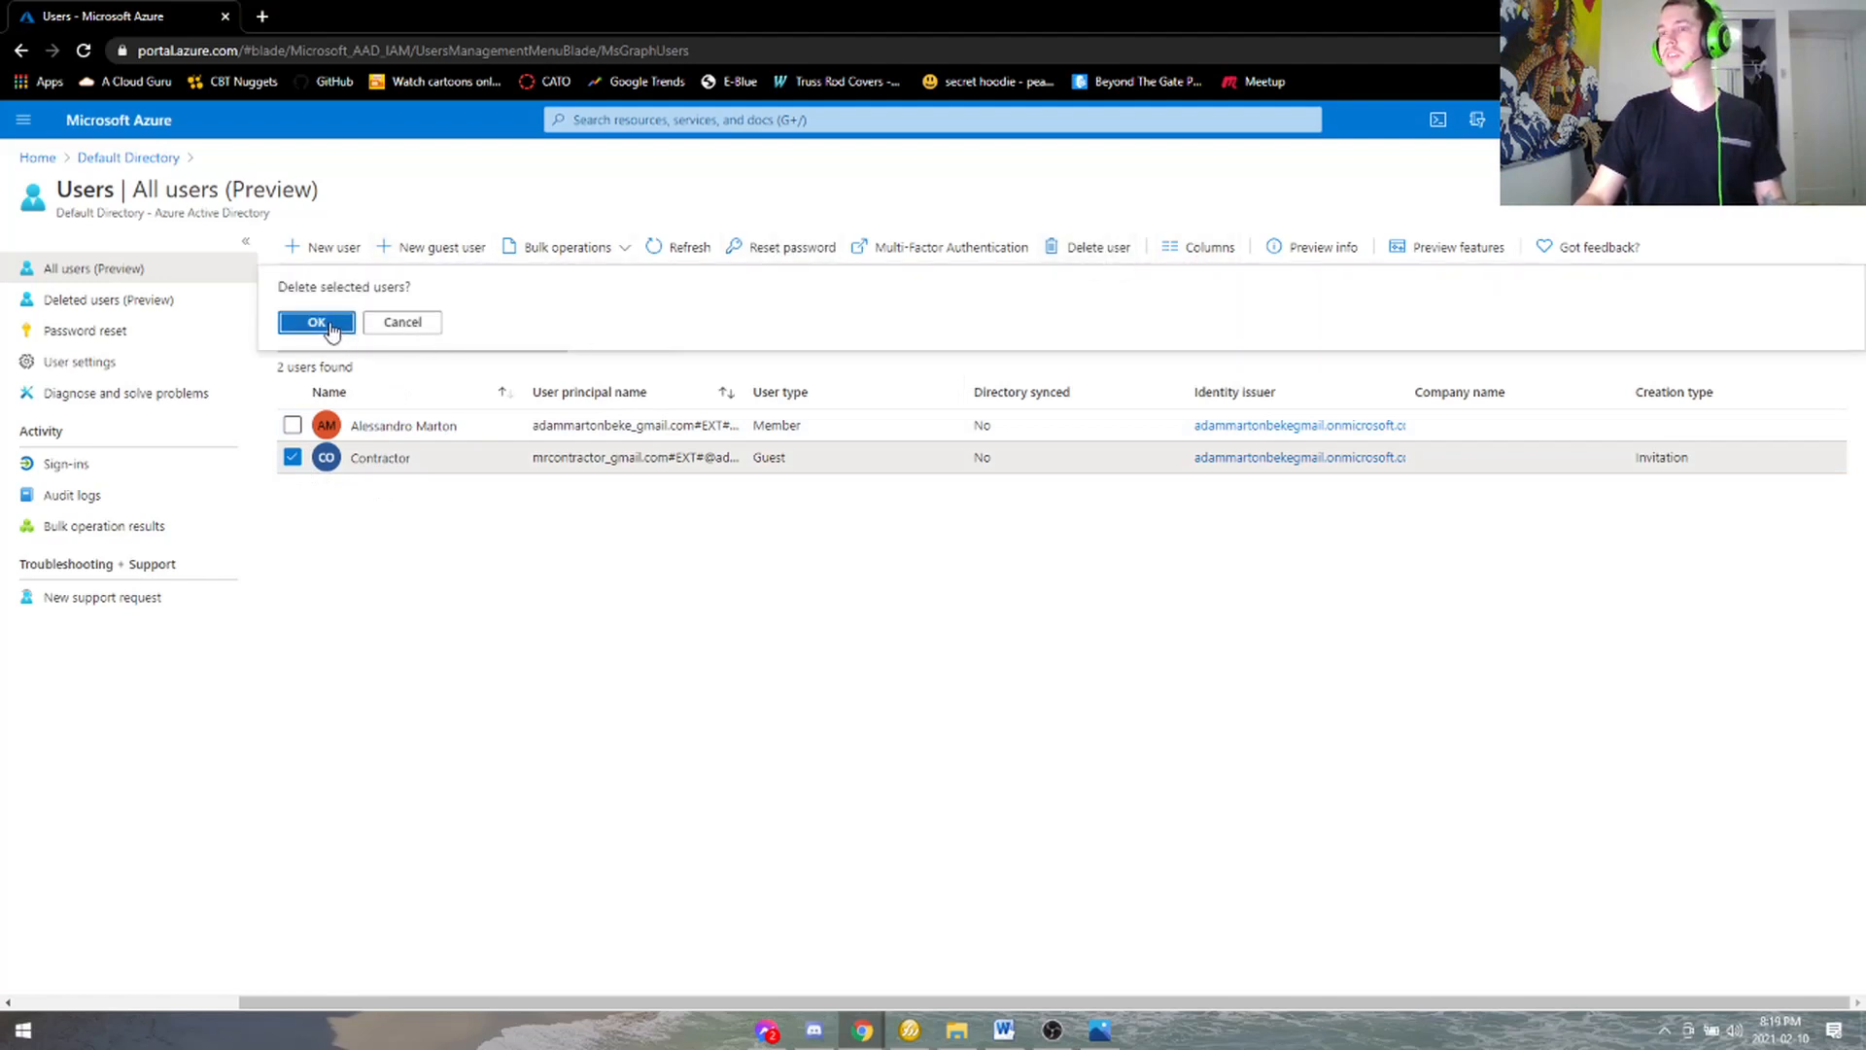
left_click(317, 322)
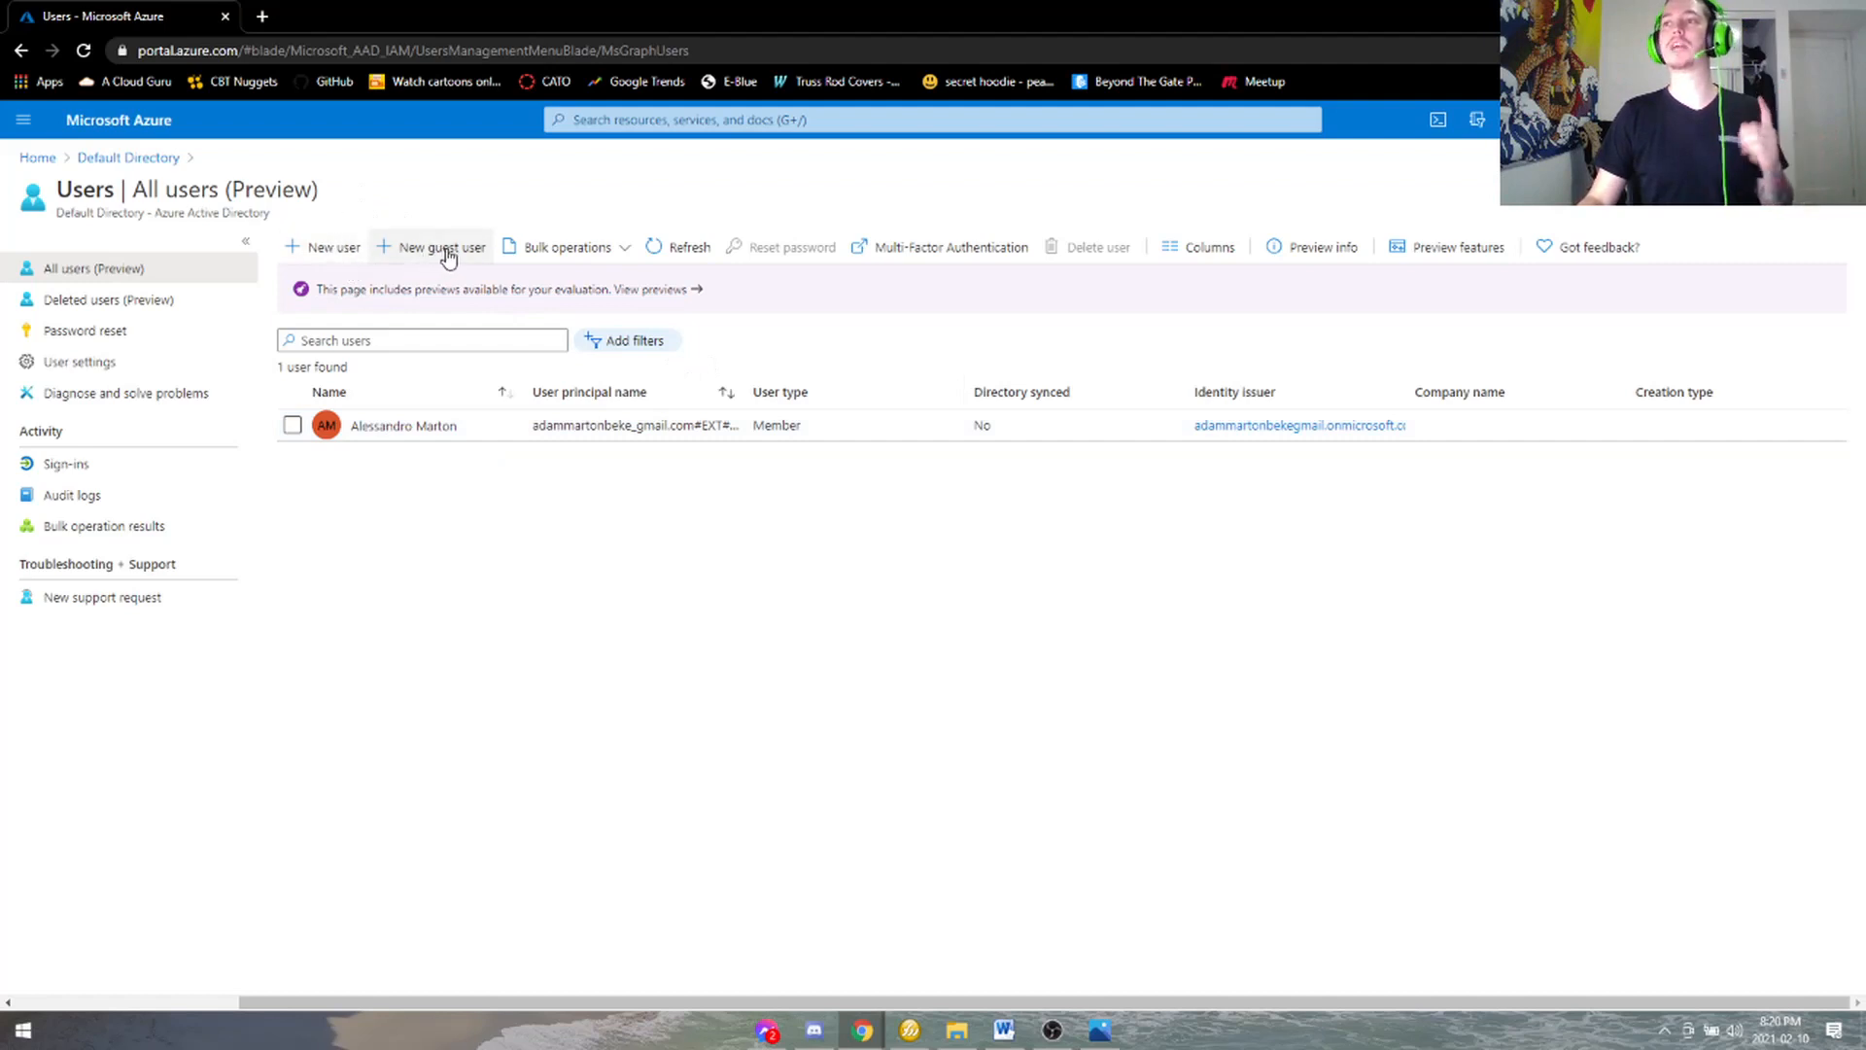
left_click(595, 251)
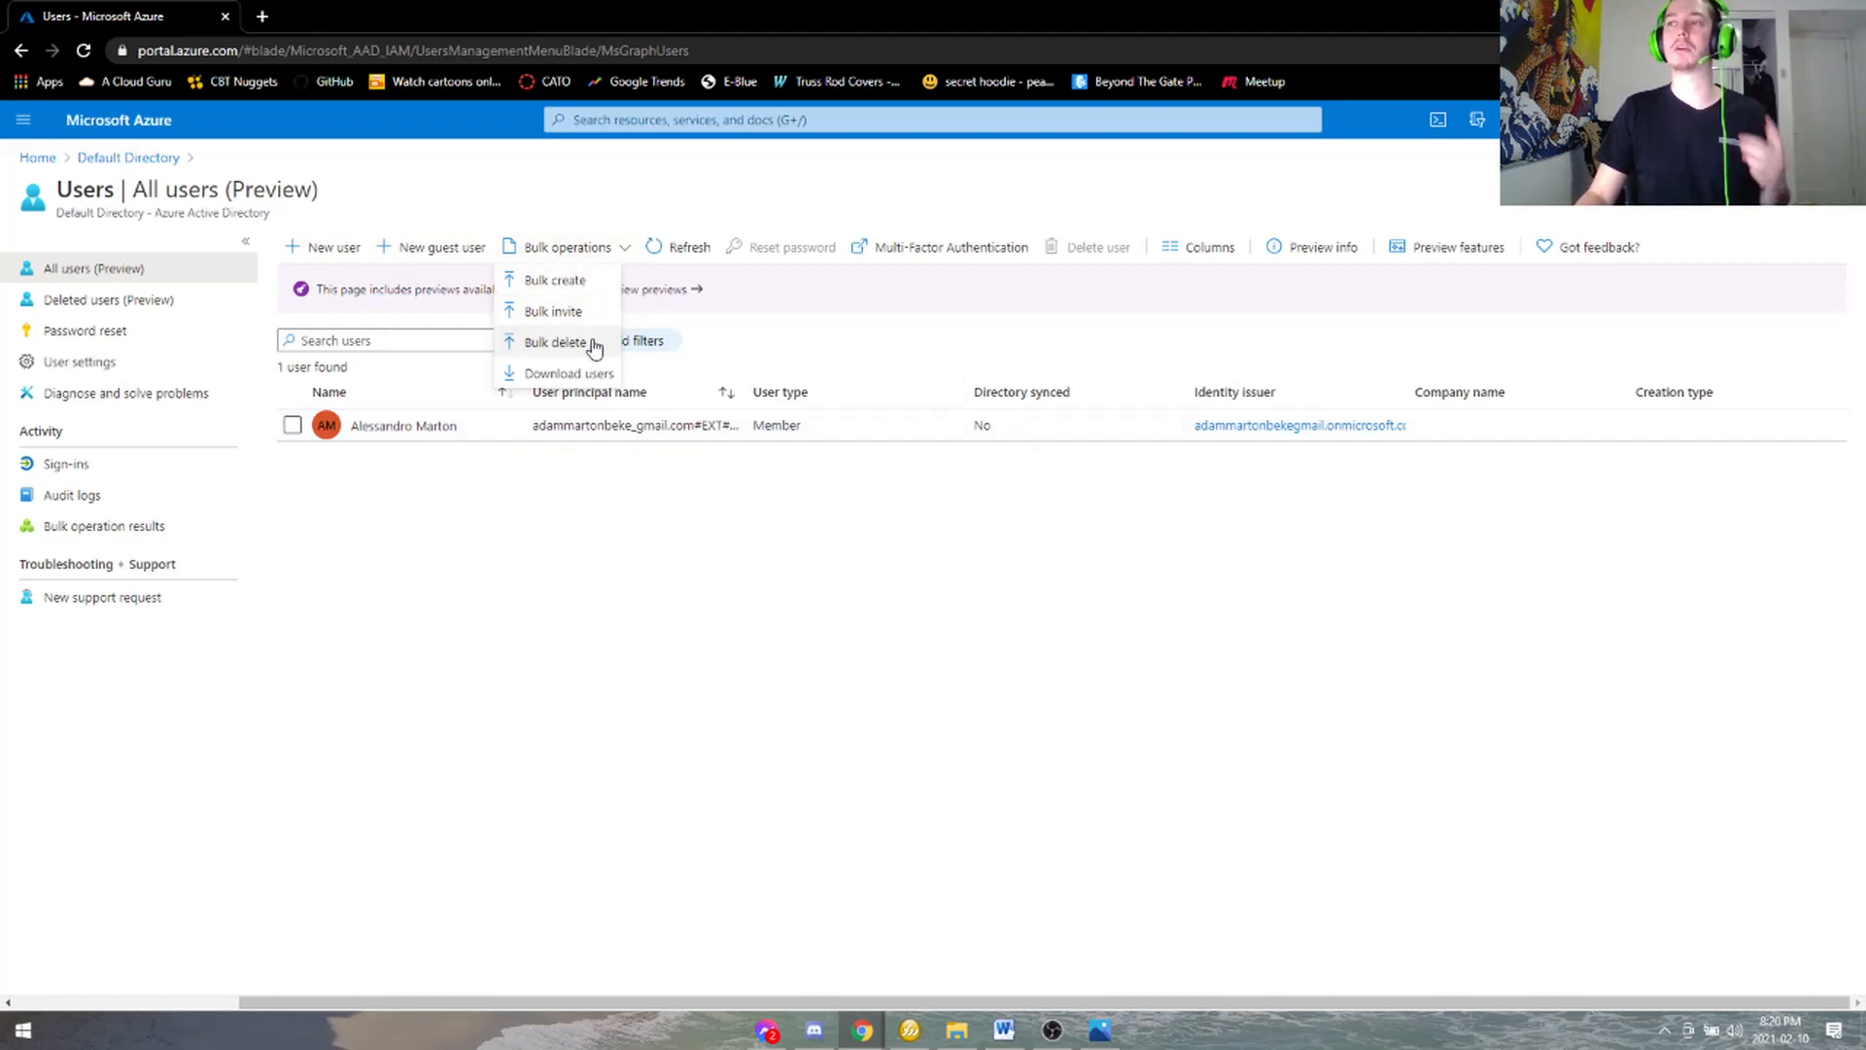
left_click(566, 281)
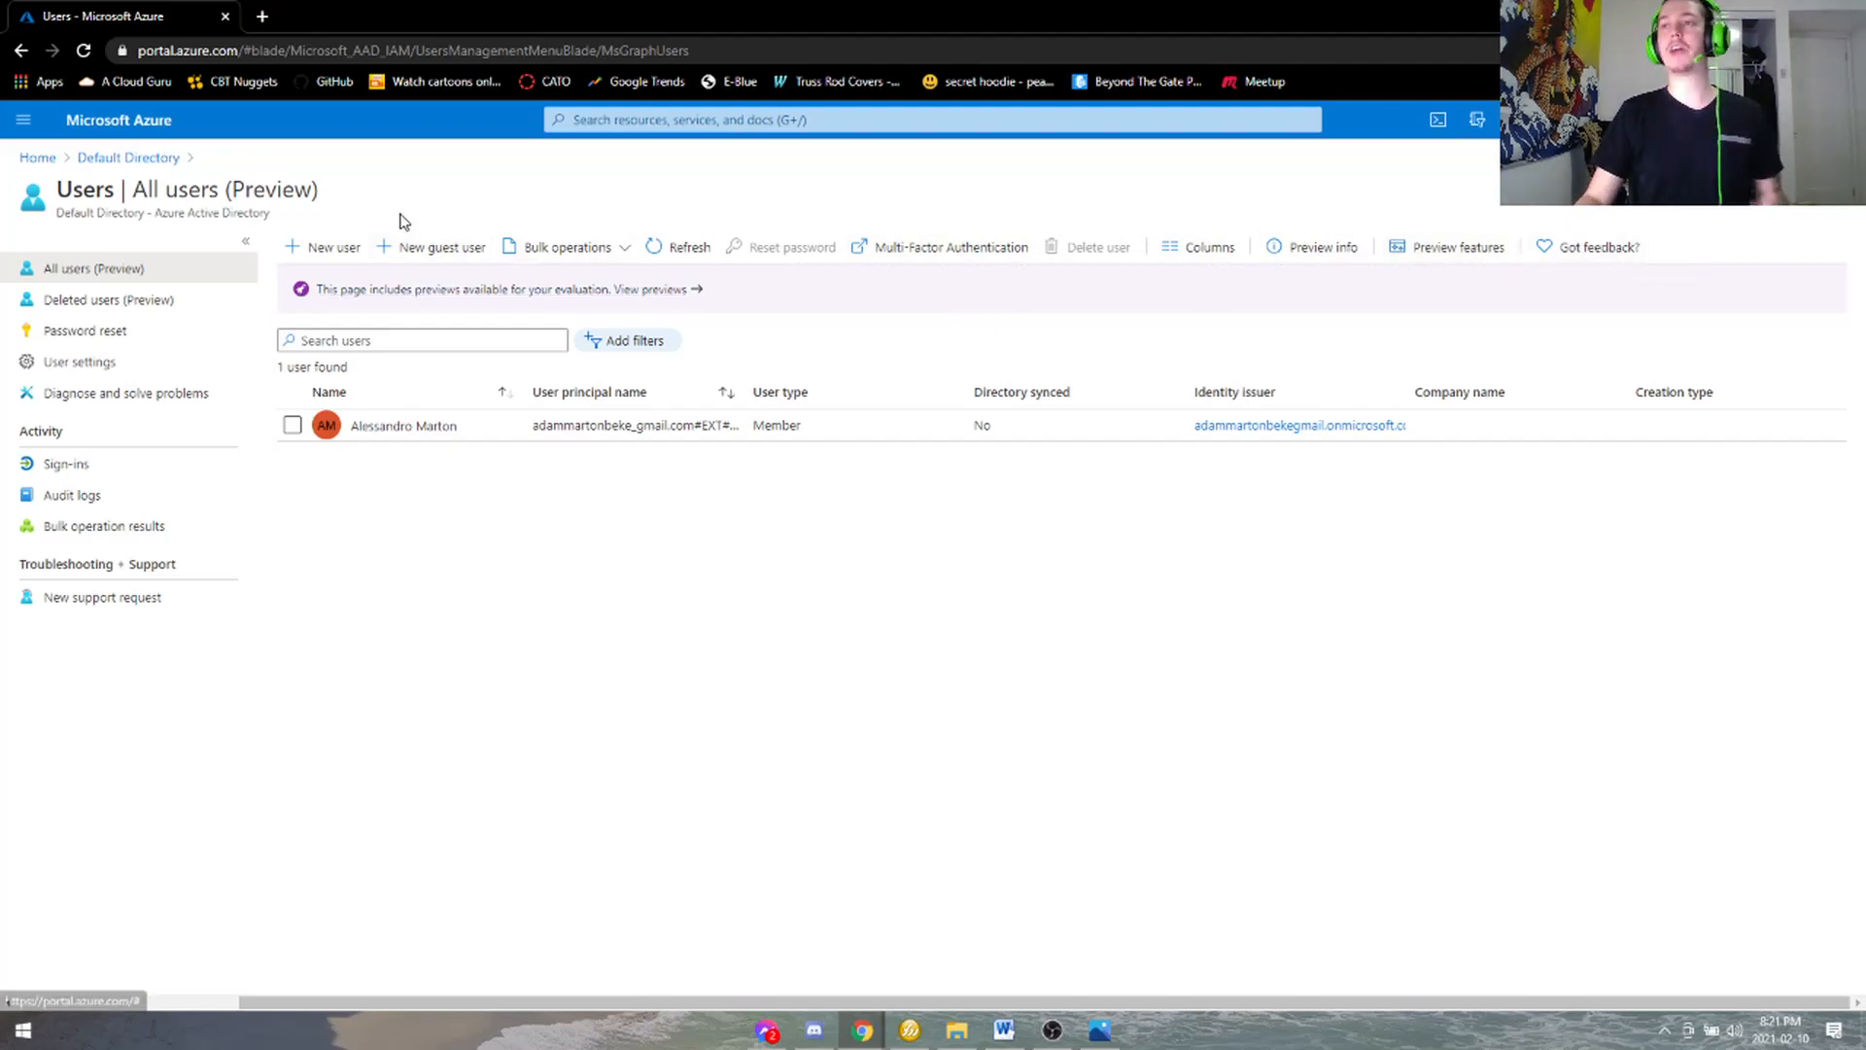
- Start a new user, entering its user name and display name and reviewing the domain list
left_click(352, 255)
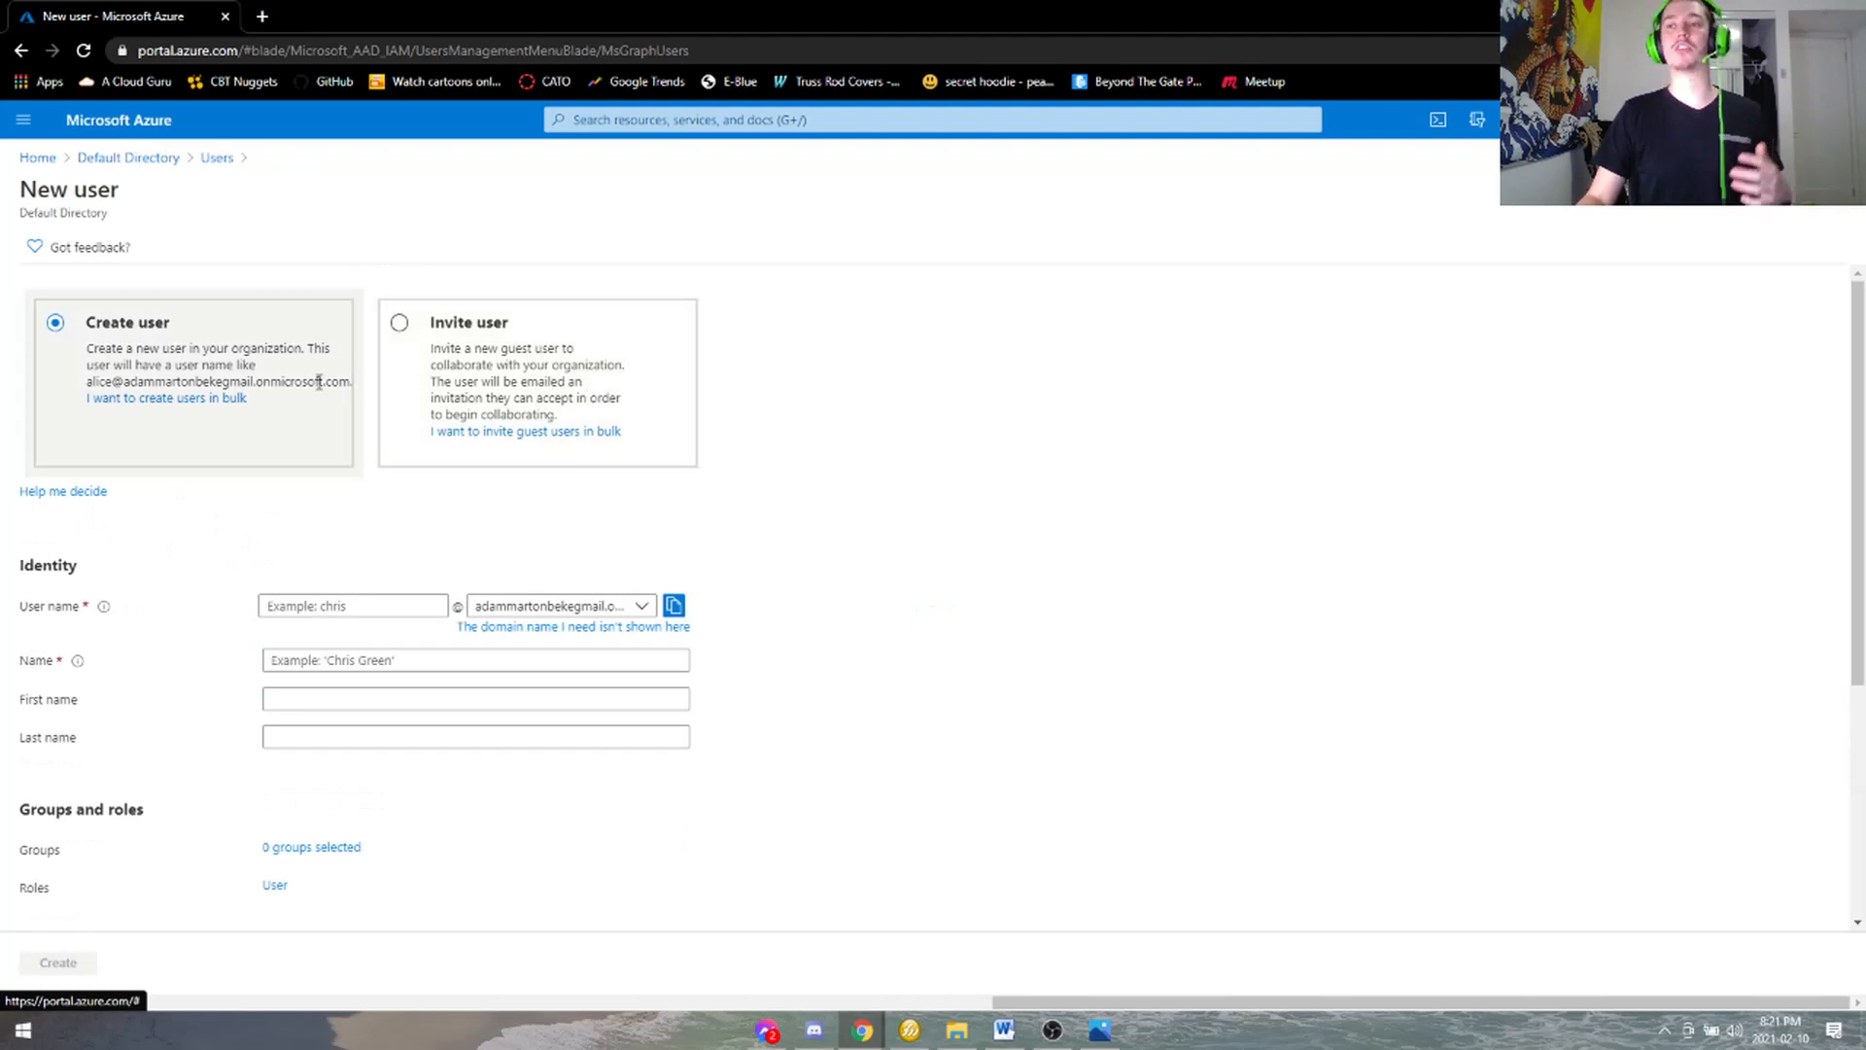
scroll(306, 389, "down", 1)
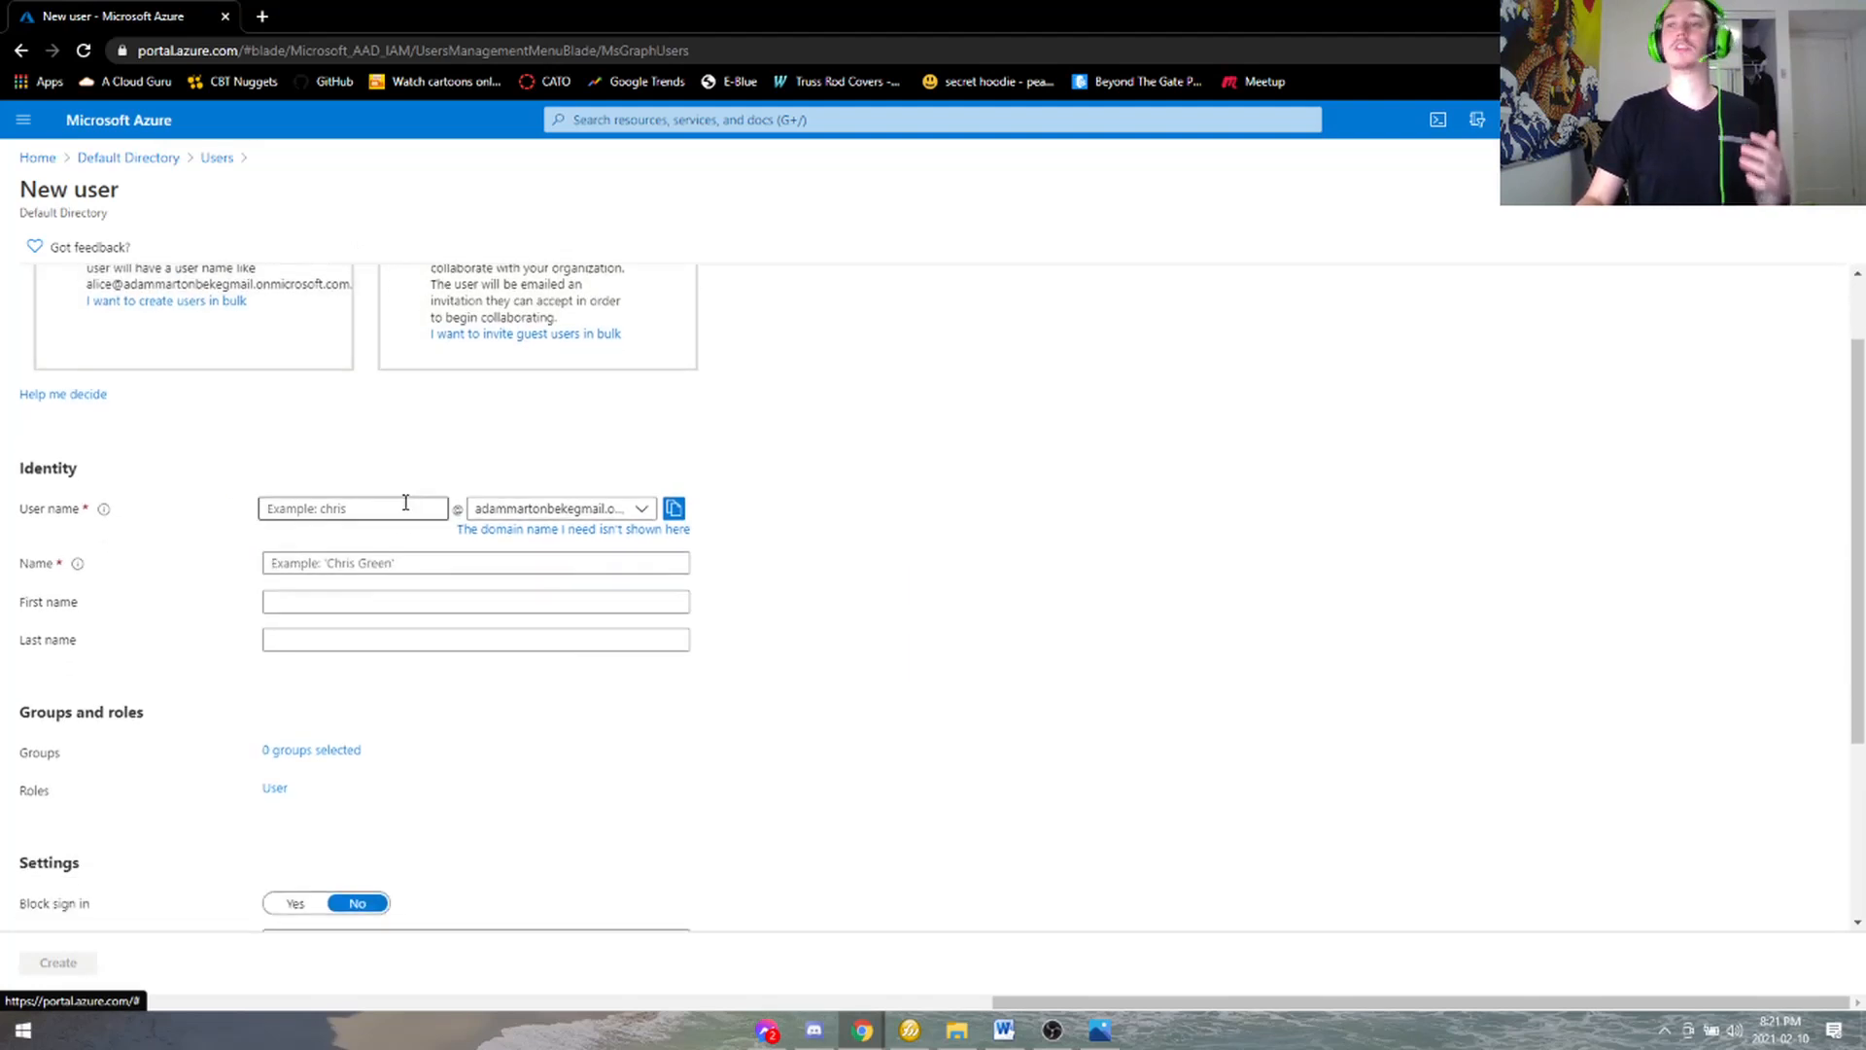
left_click(415, 506)
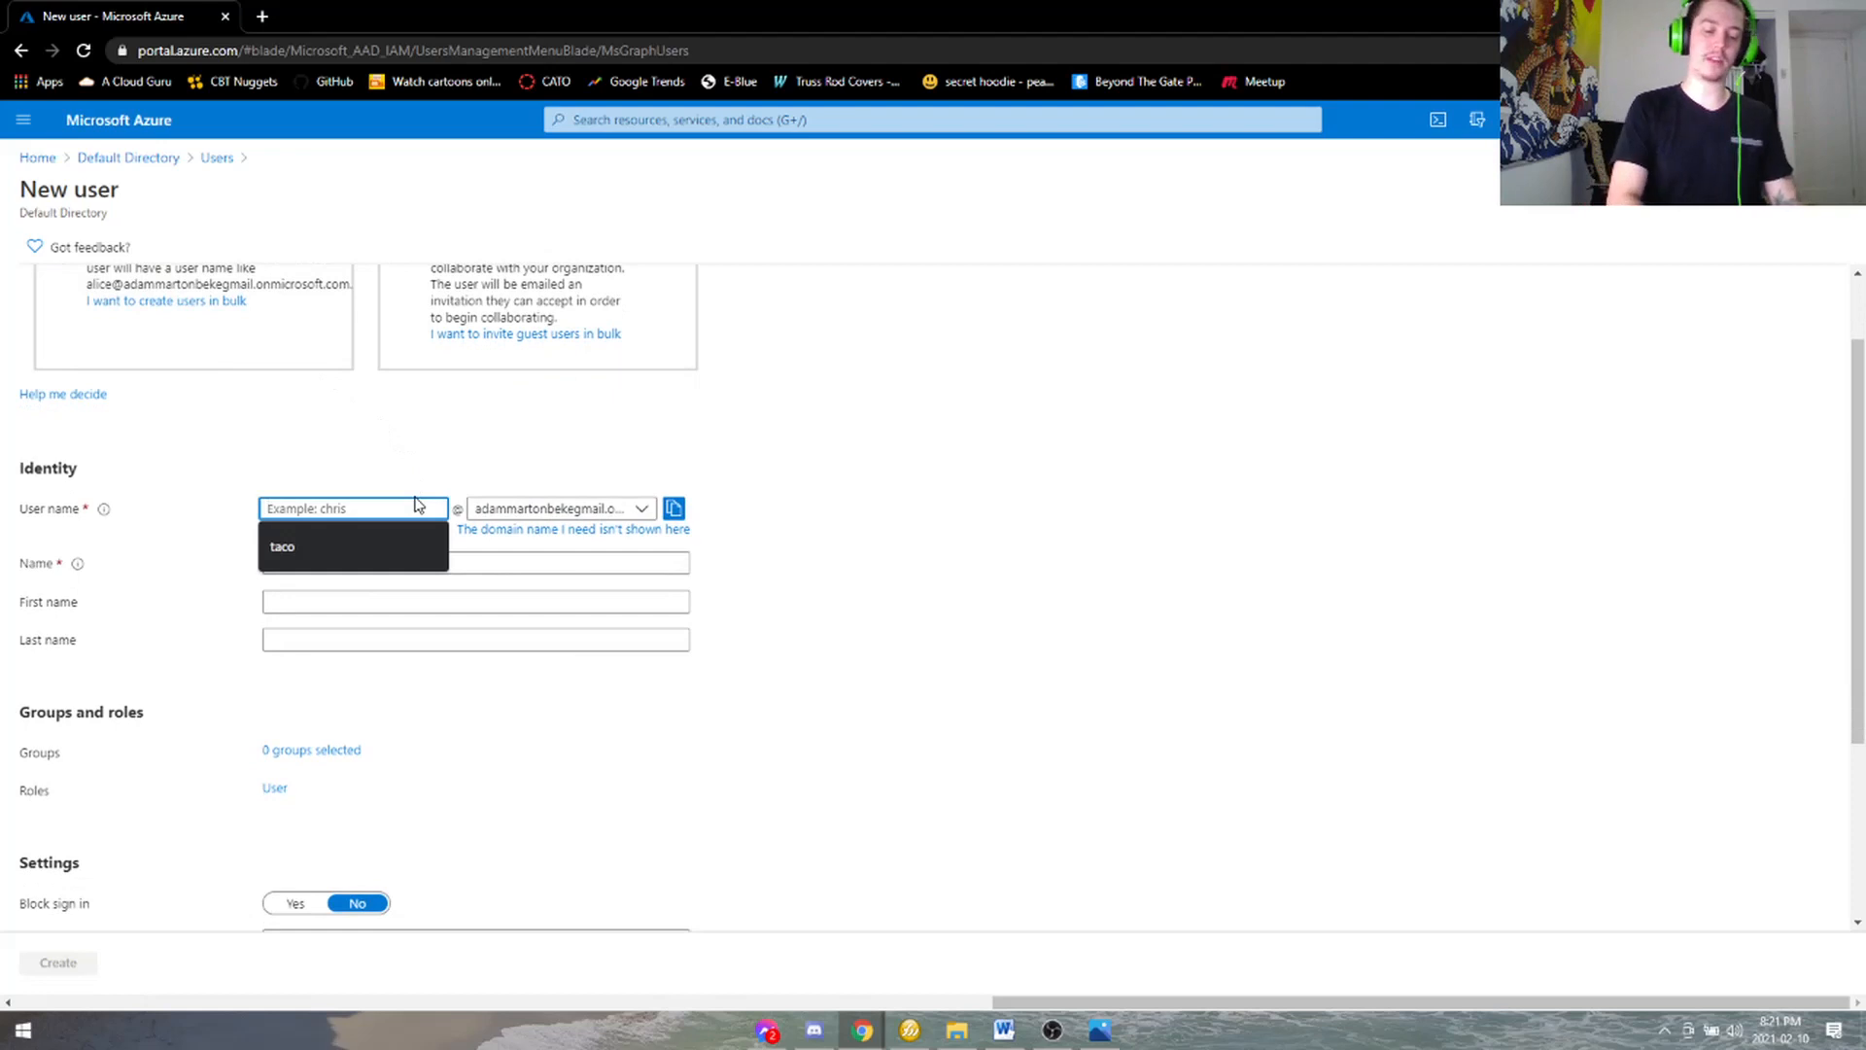
type("Cameron")
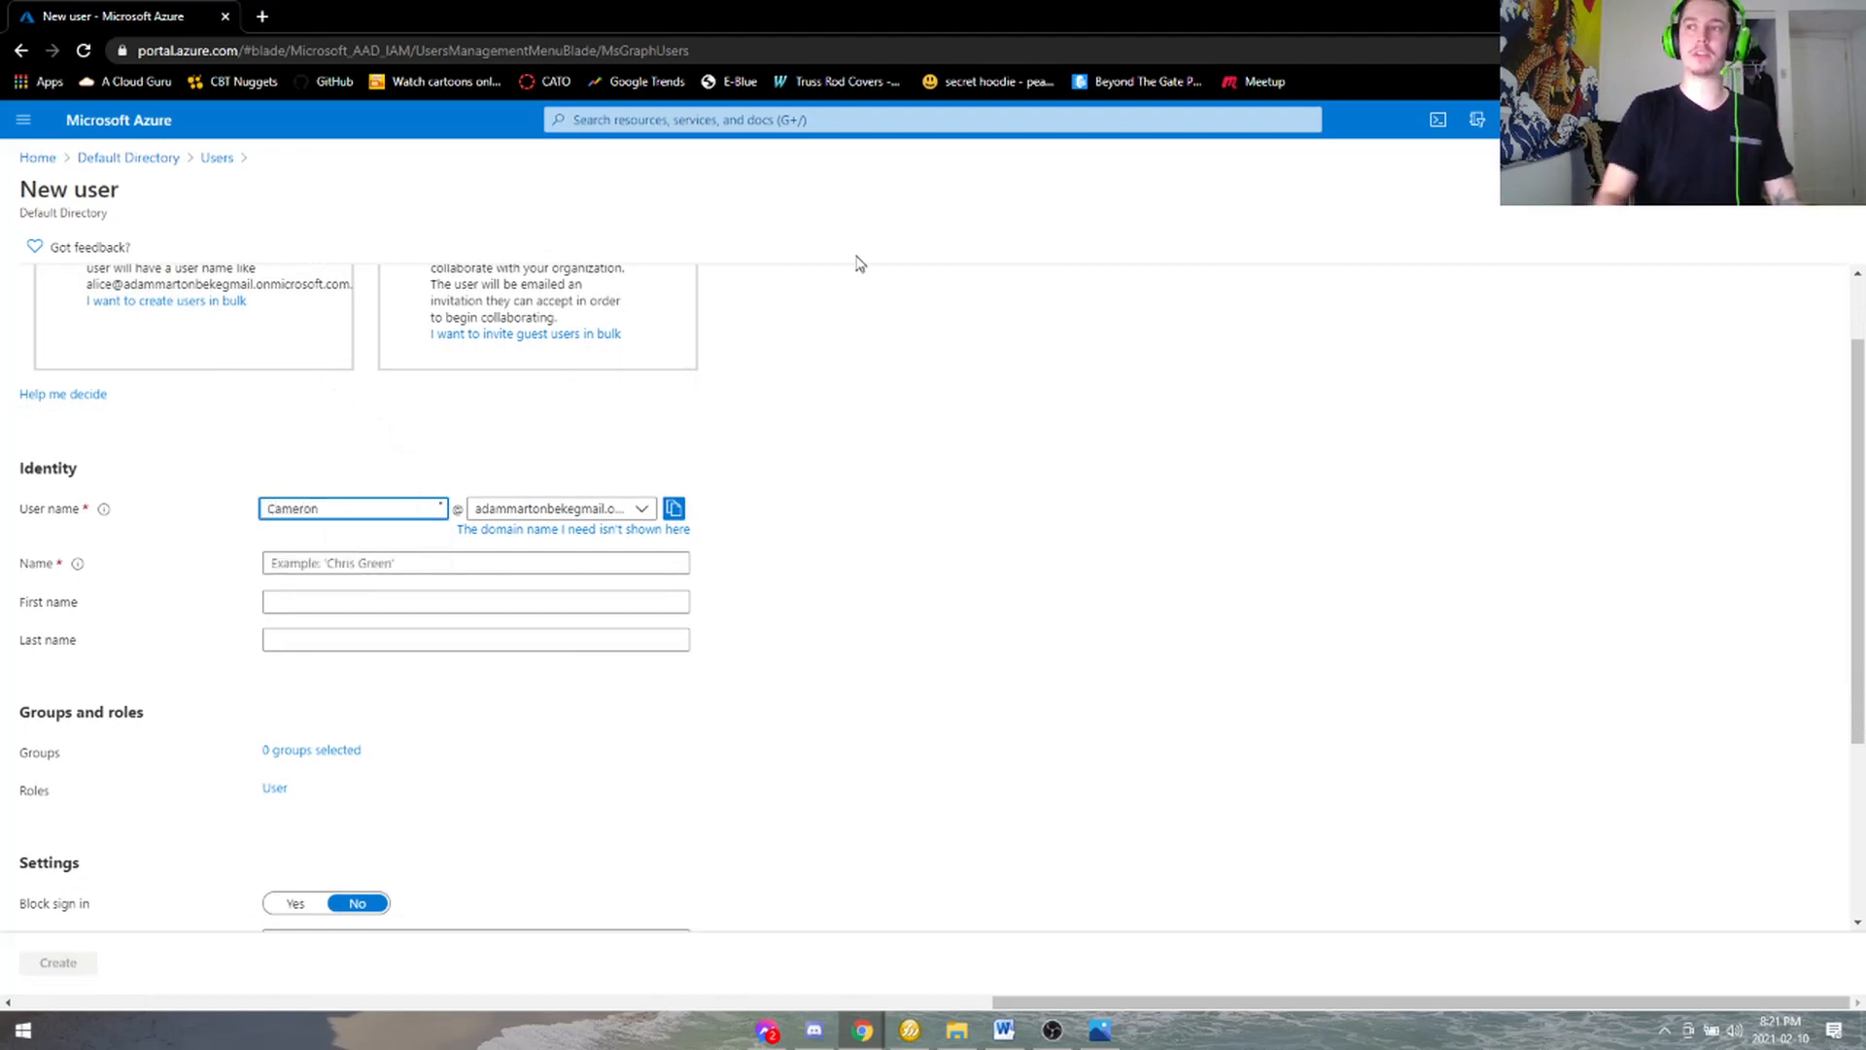
left_click(392, 563)
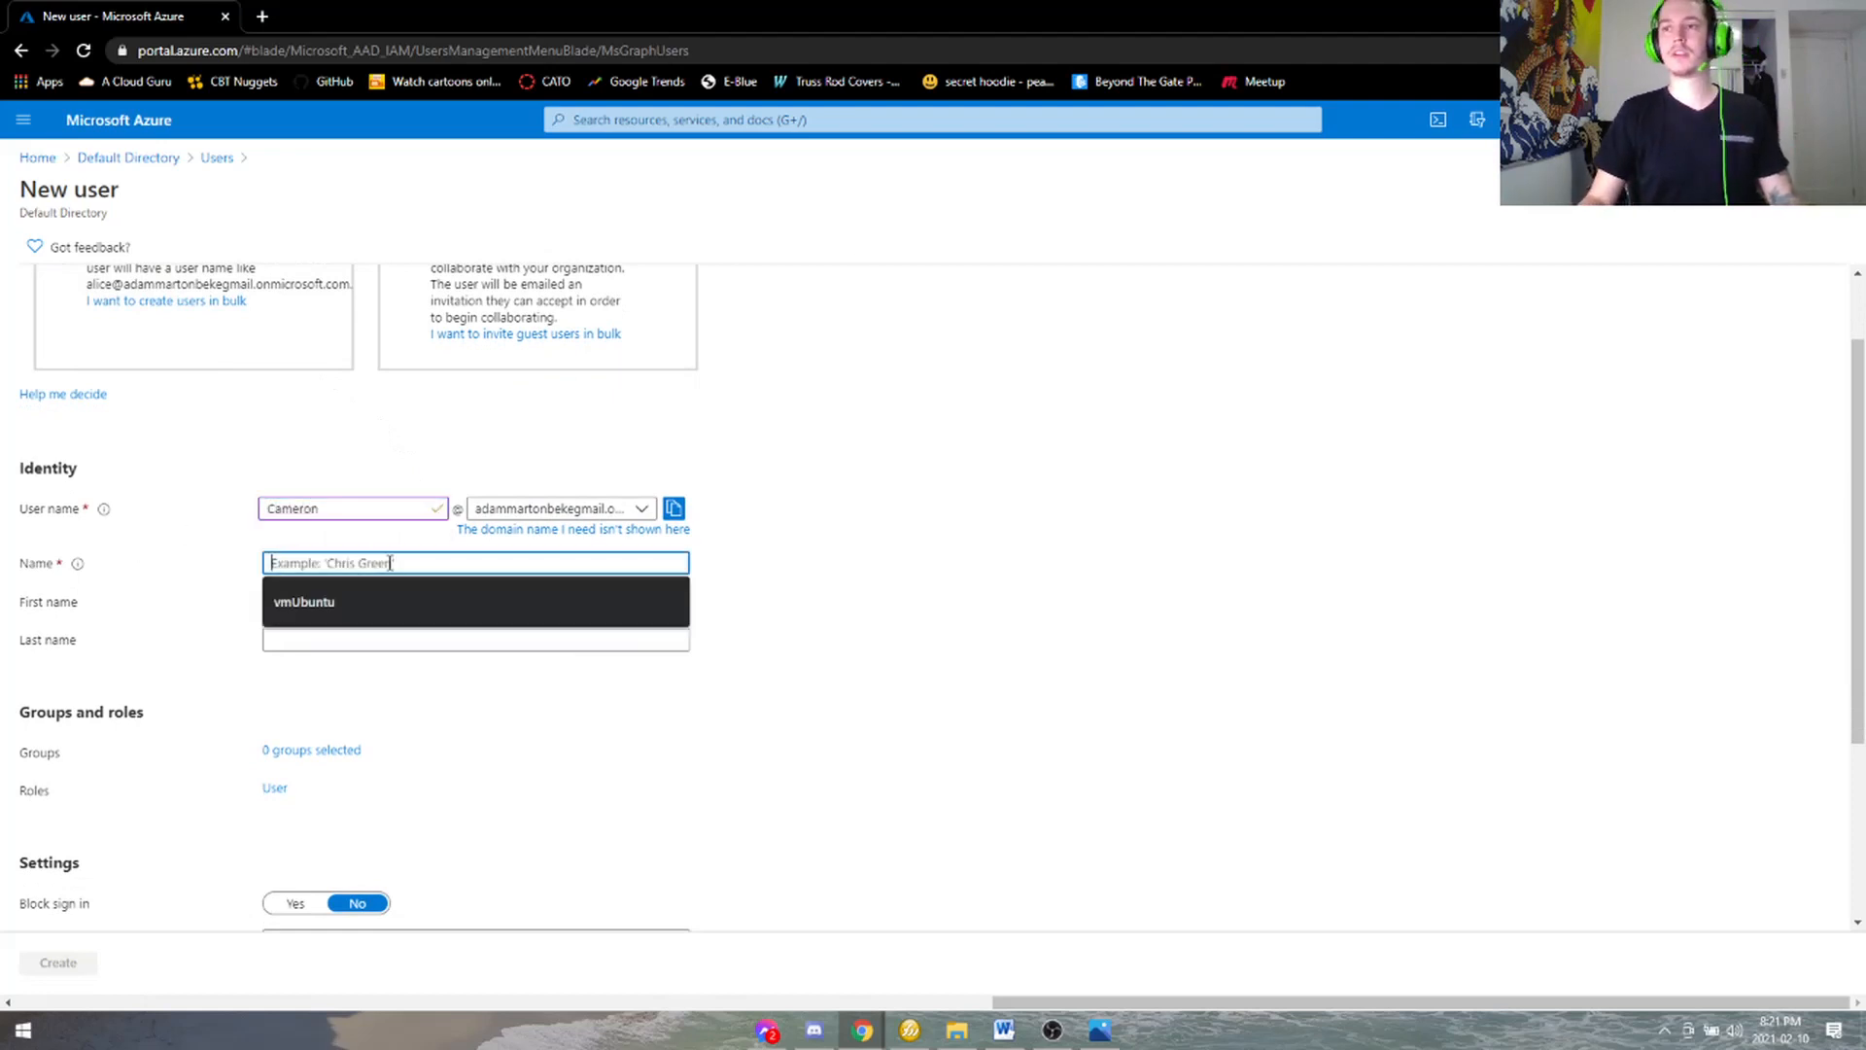
type("Cameron")
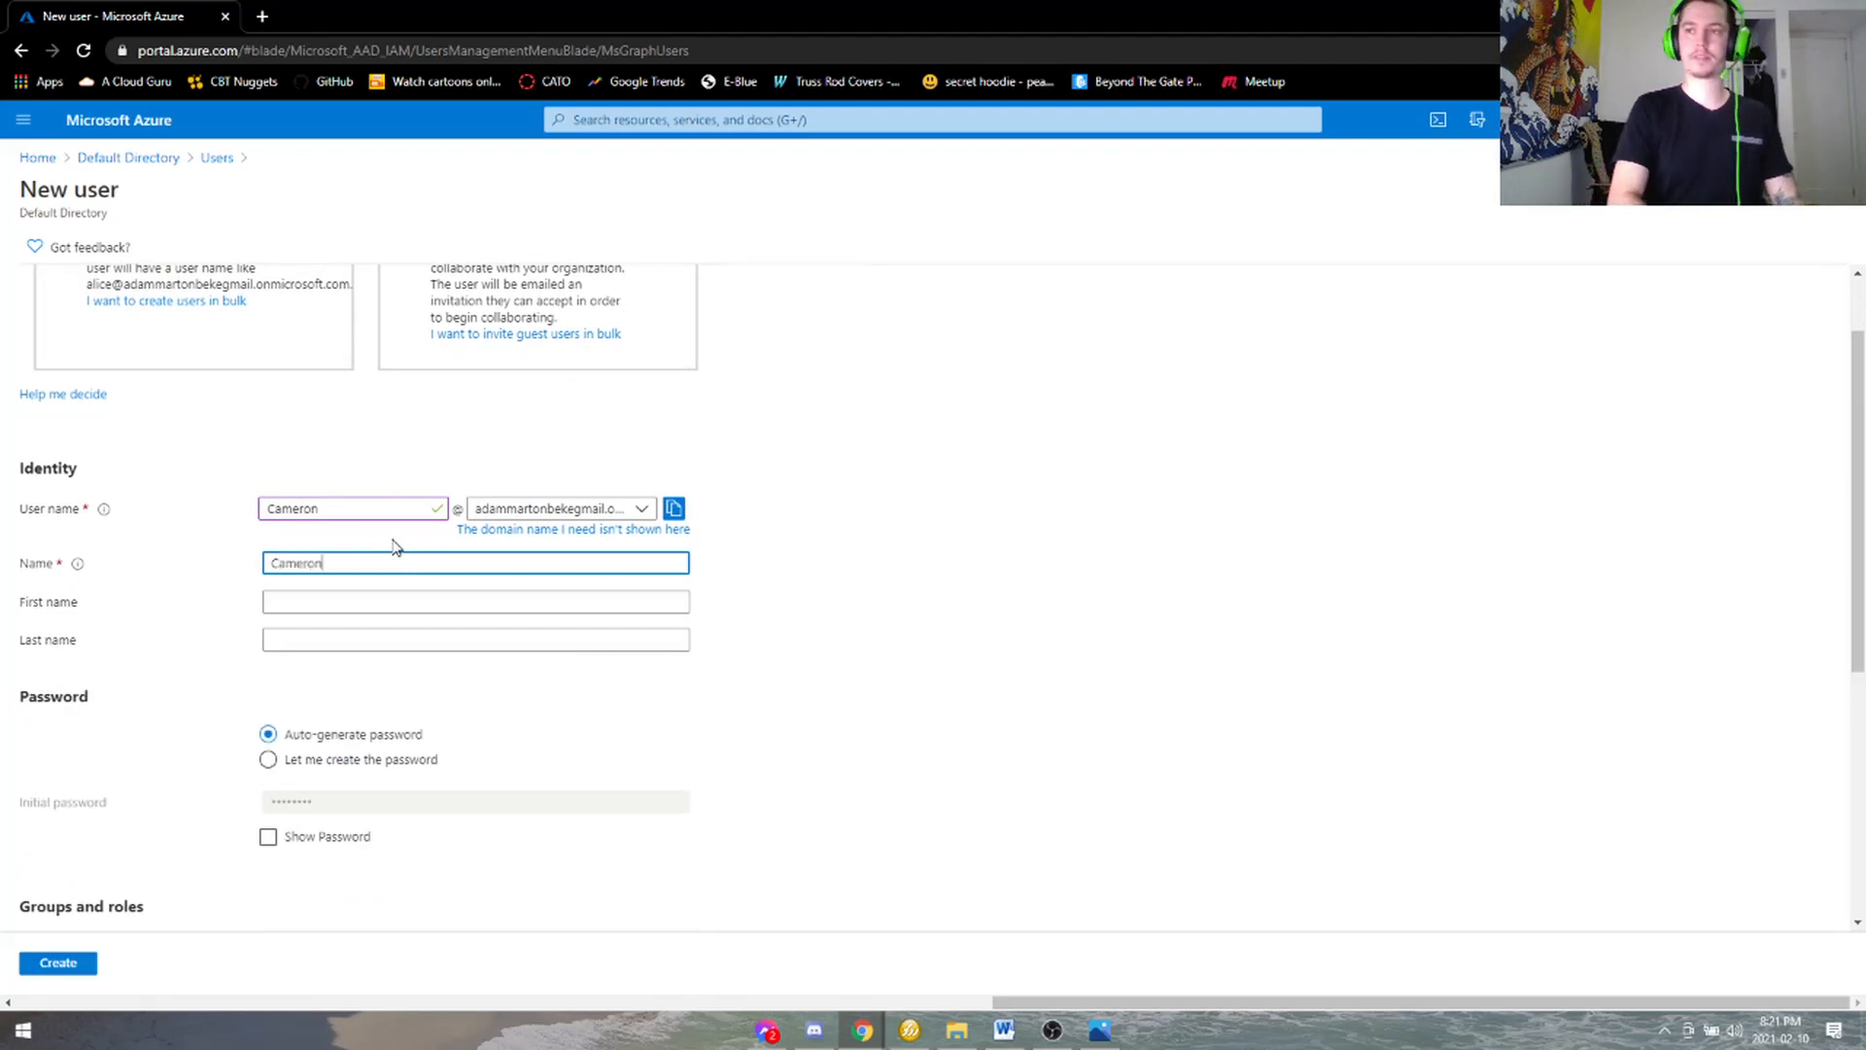
scroll(387, 545, "down", 2)
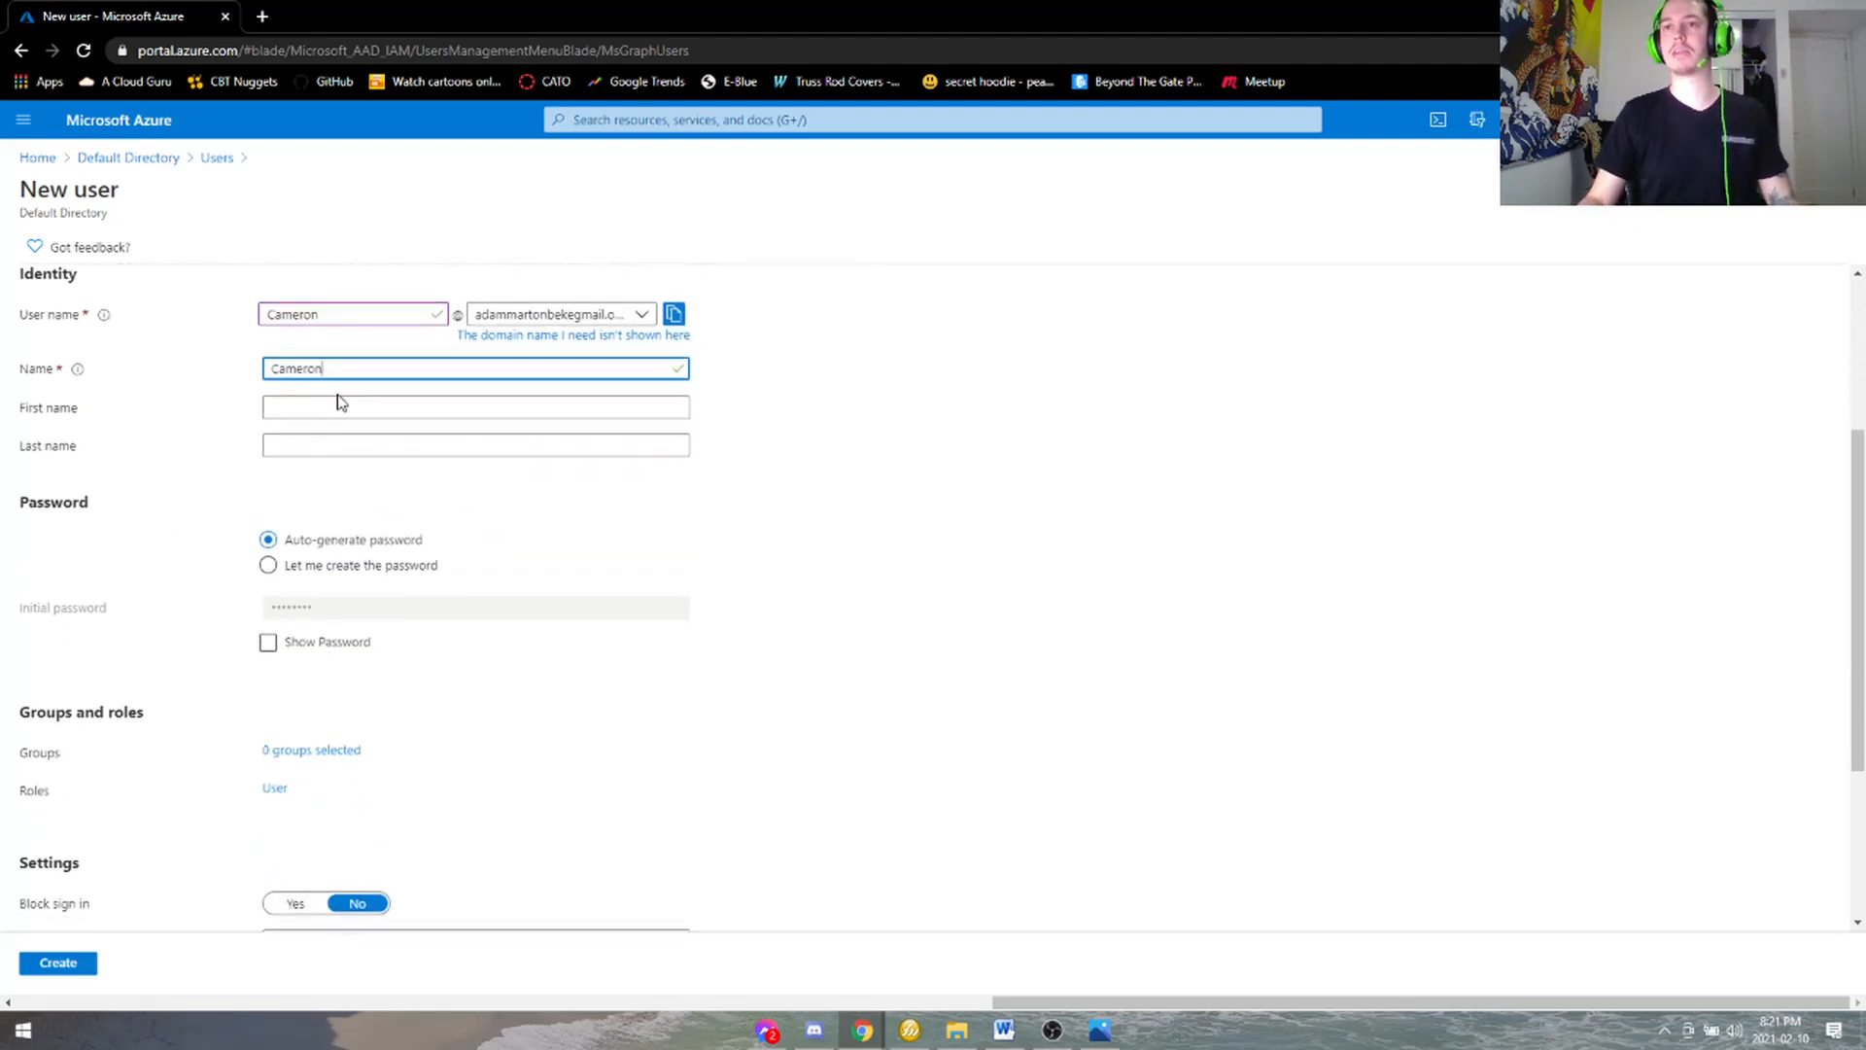
left_click(291, 406)
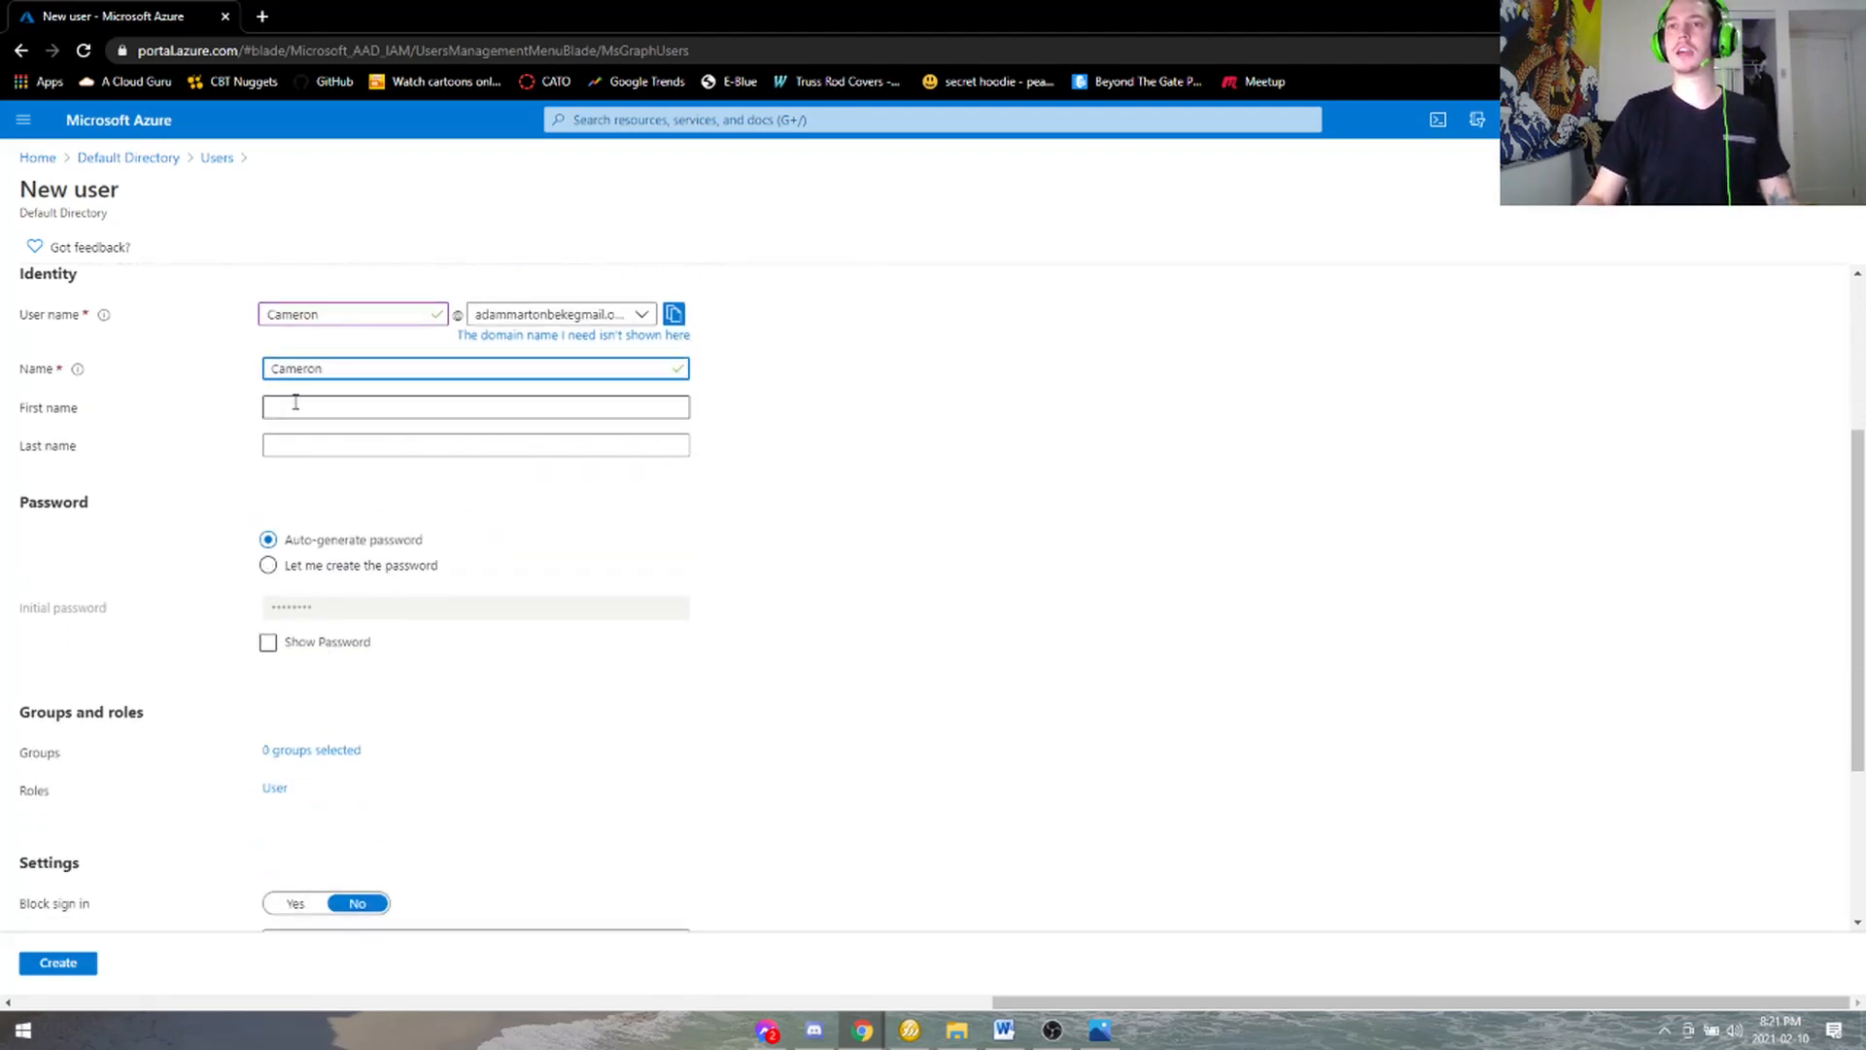
left_click(970, 424)
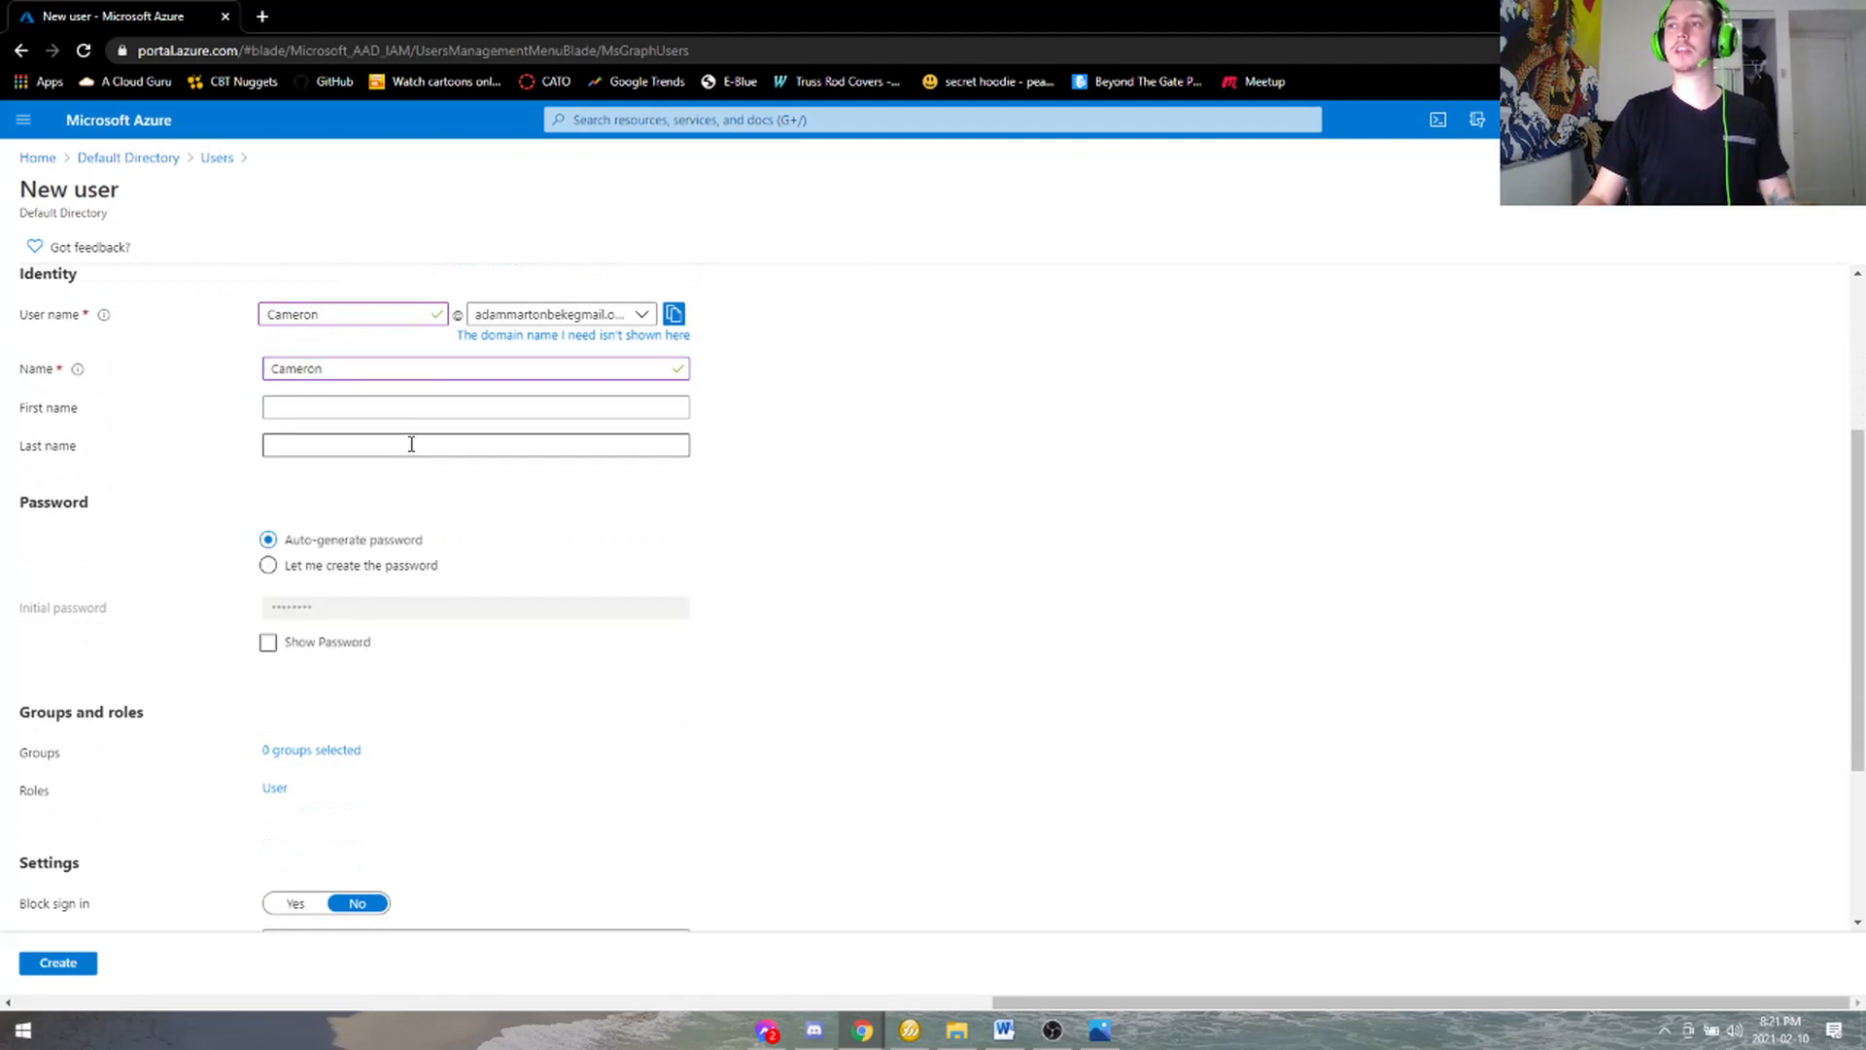
left_click(632, 315)
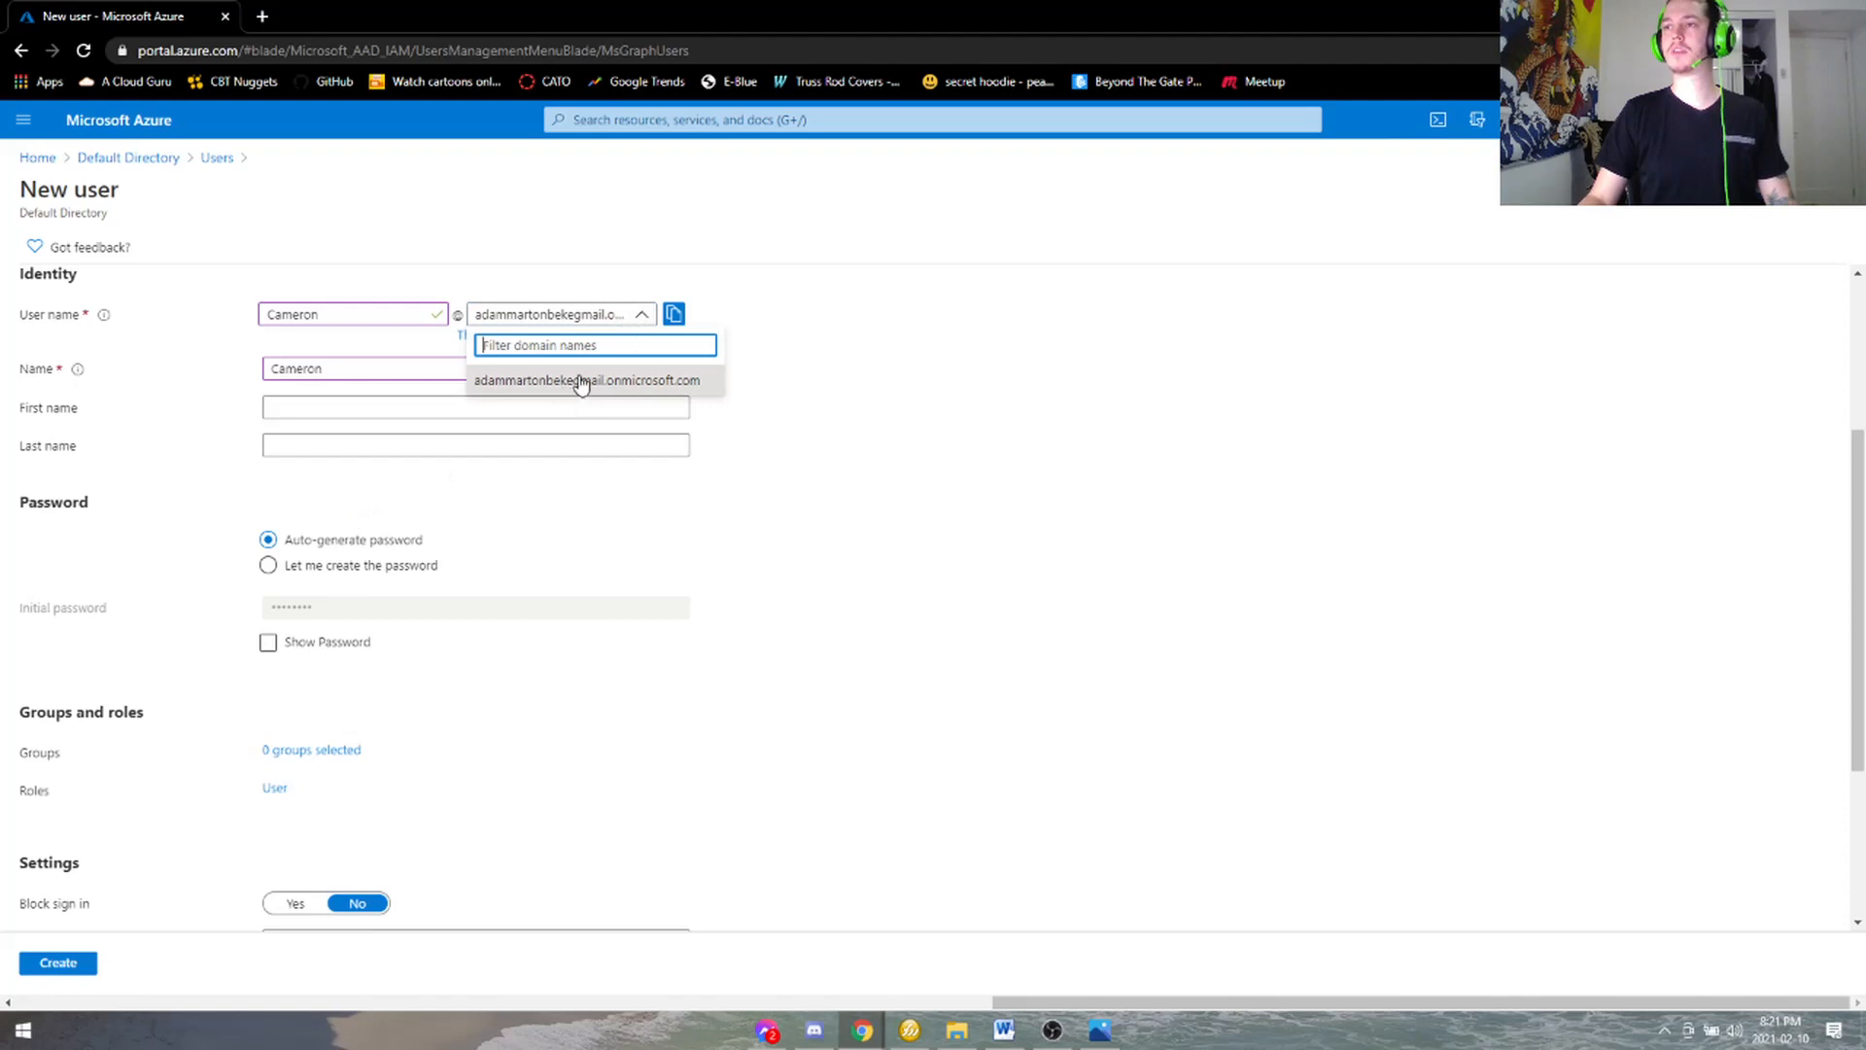
left_click(837, 437)
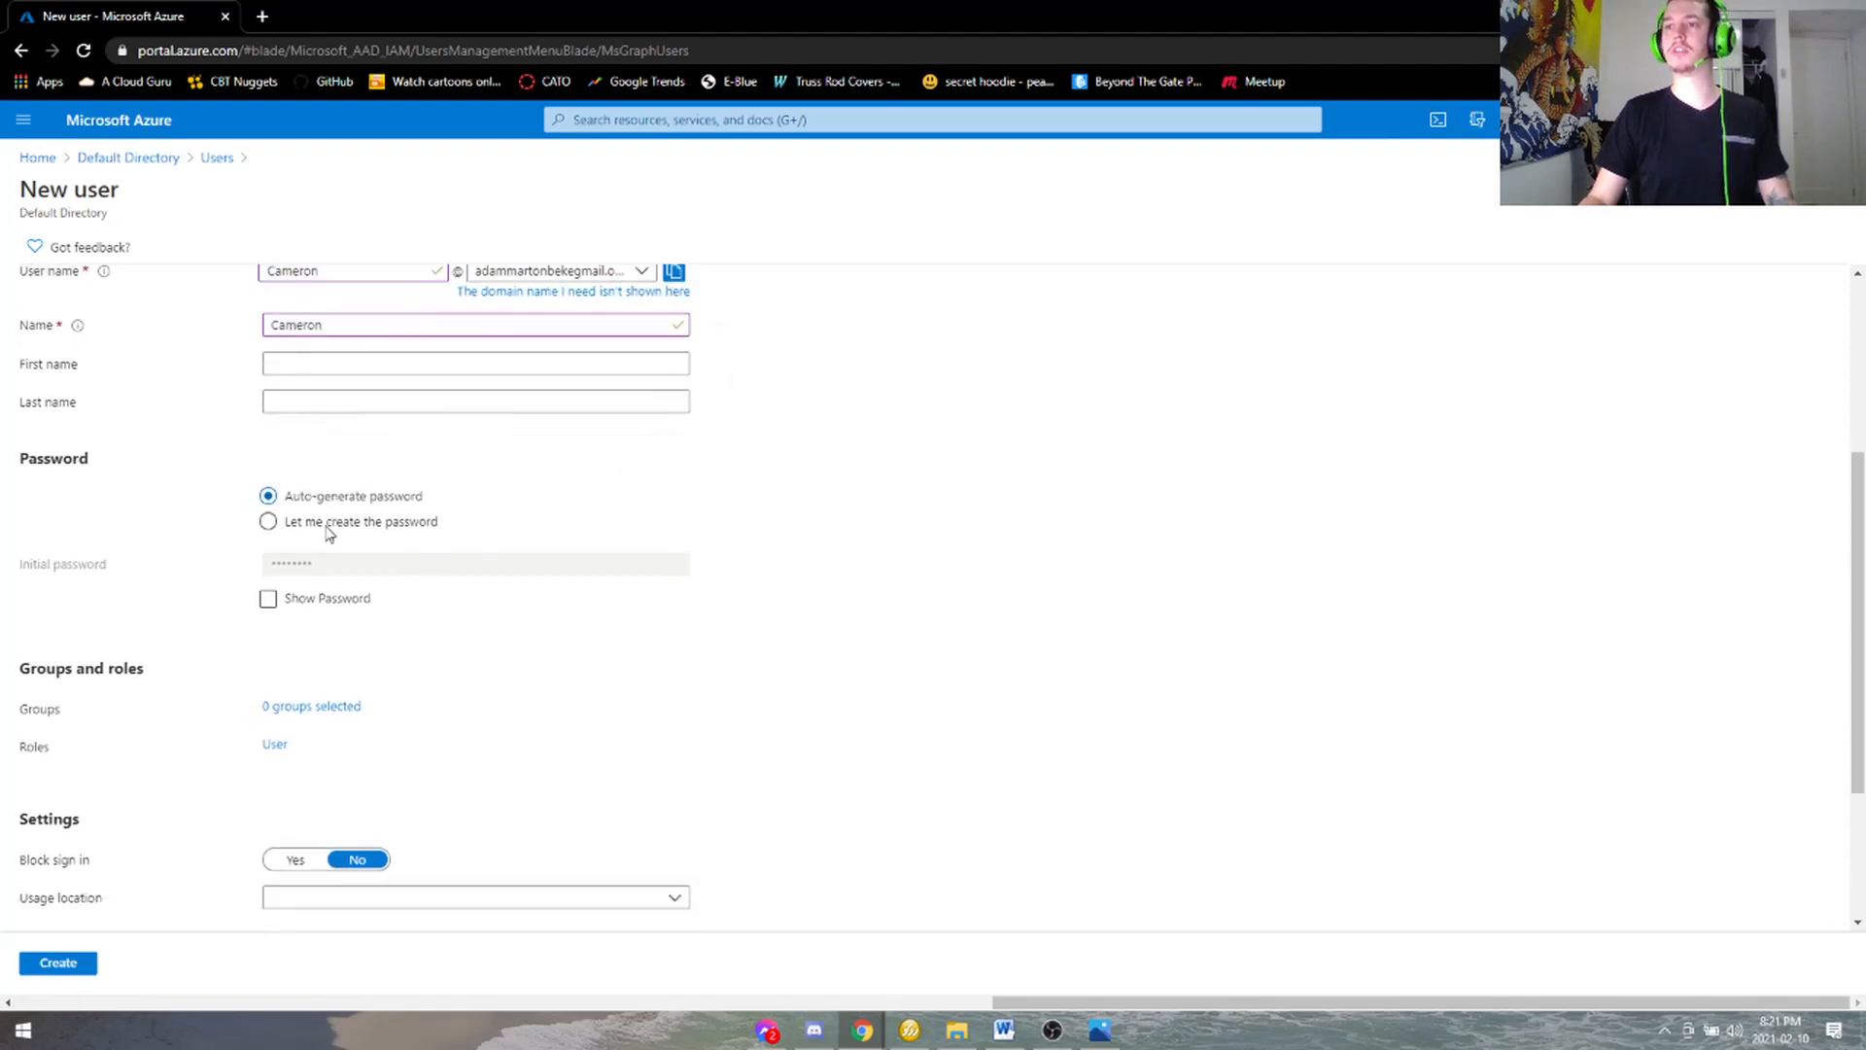
- Keep the auto-generated password, set job title Accounting, and create the user
scroll(321, 530, "down", 1)
left_click(268, 467)
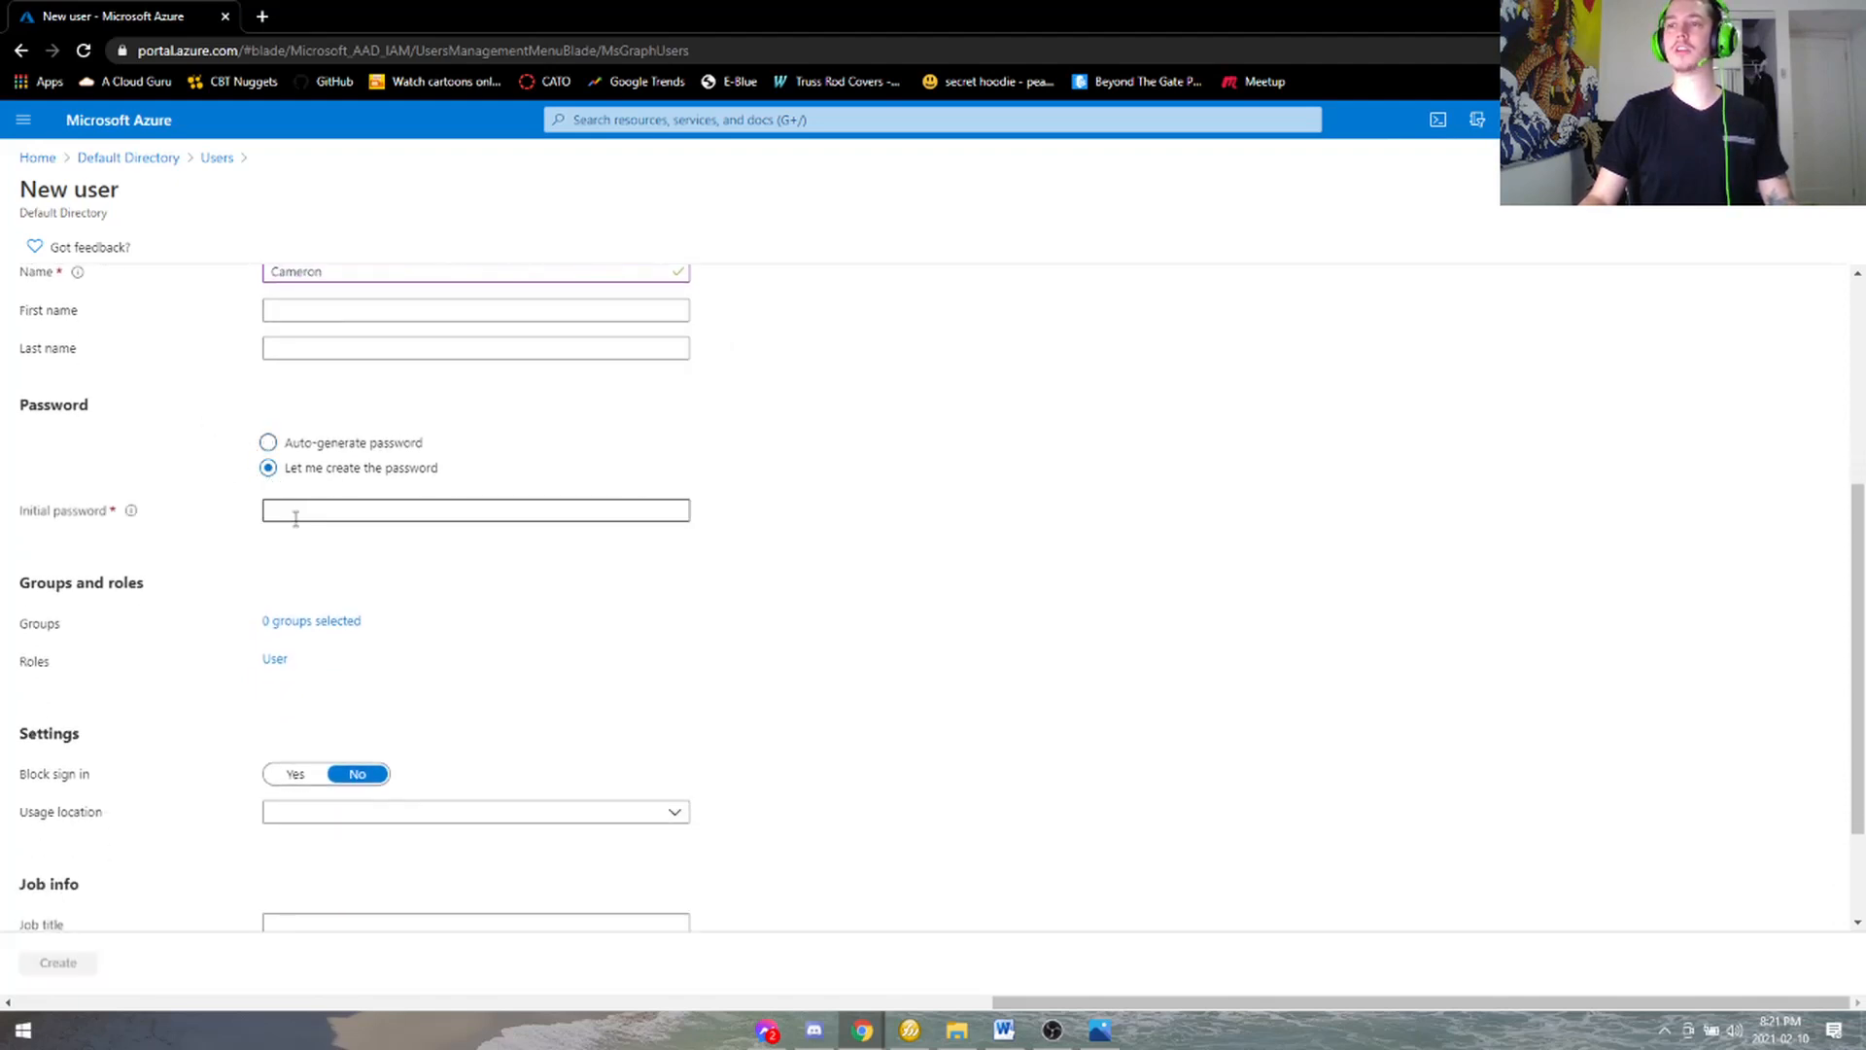
left_click(269, 442)
left_click(269, 545)
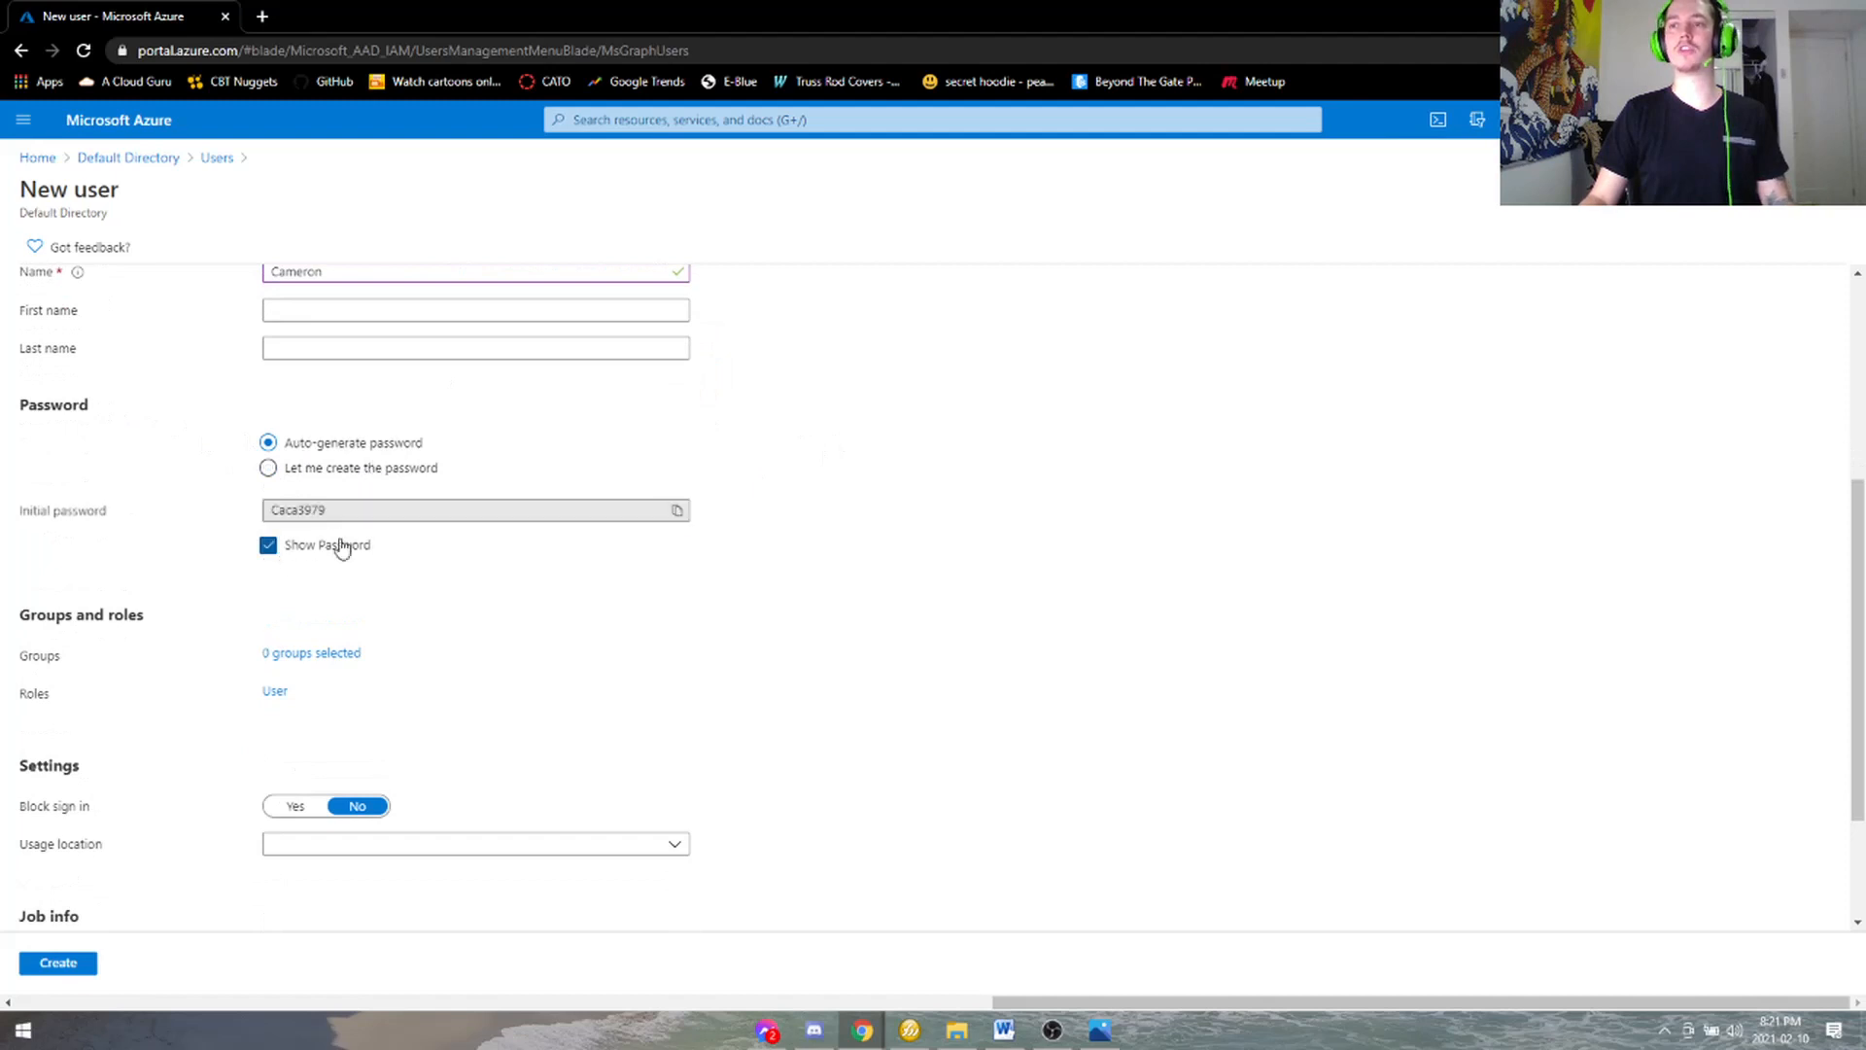
left_click_drag(333, 507, 216, 514)
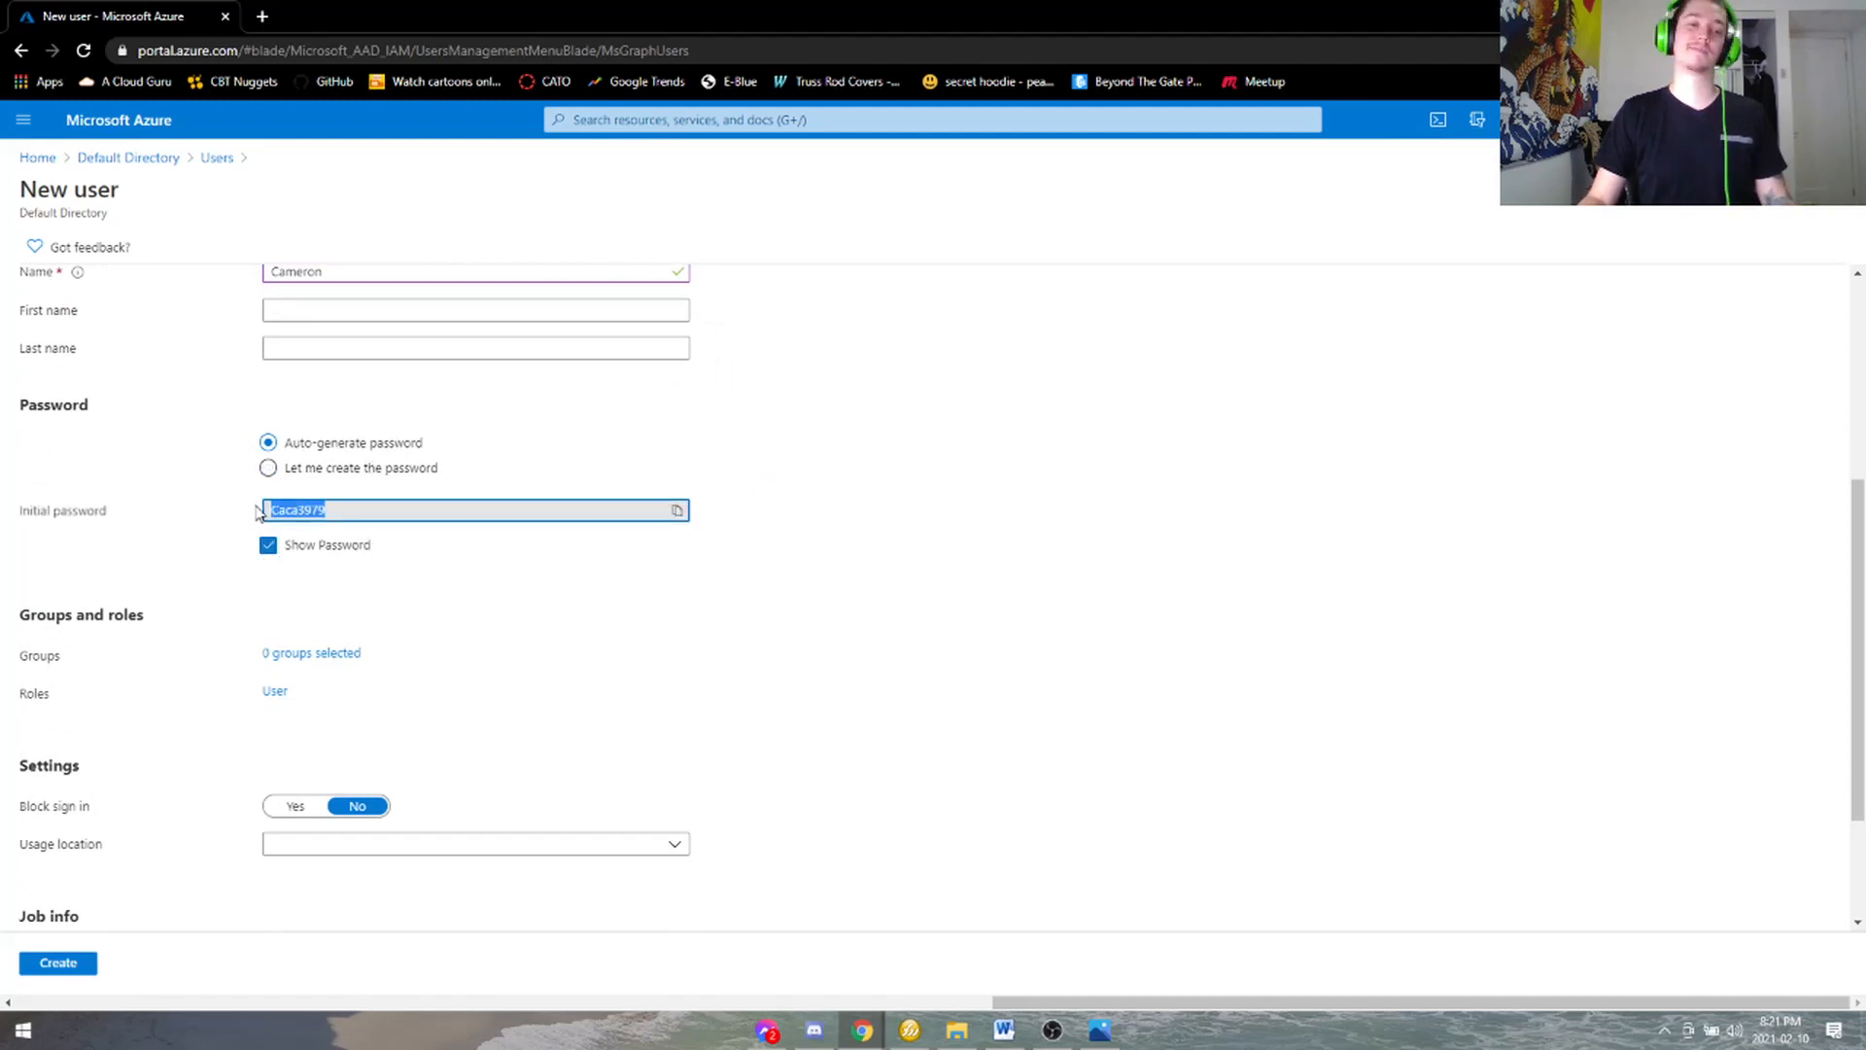
left_click(268, 546)
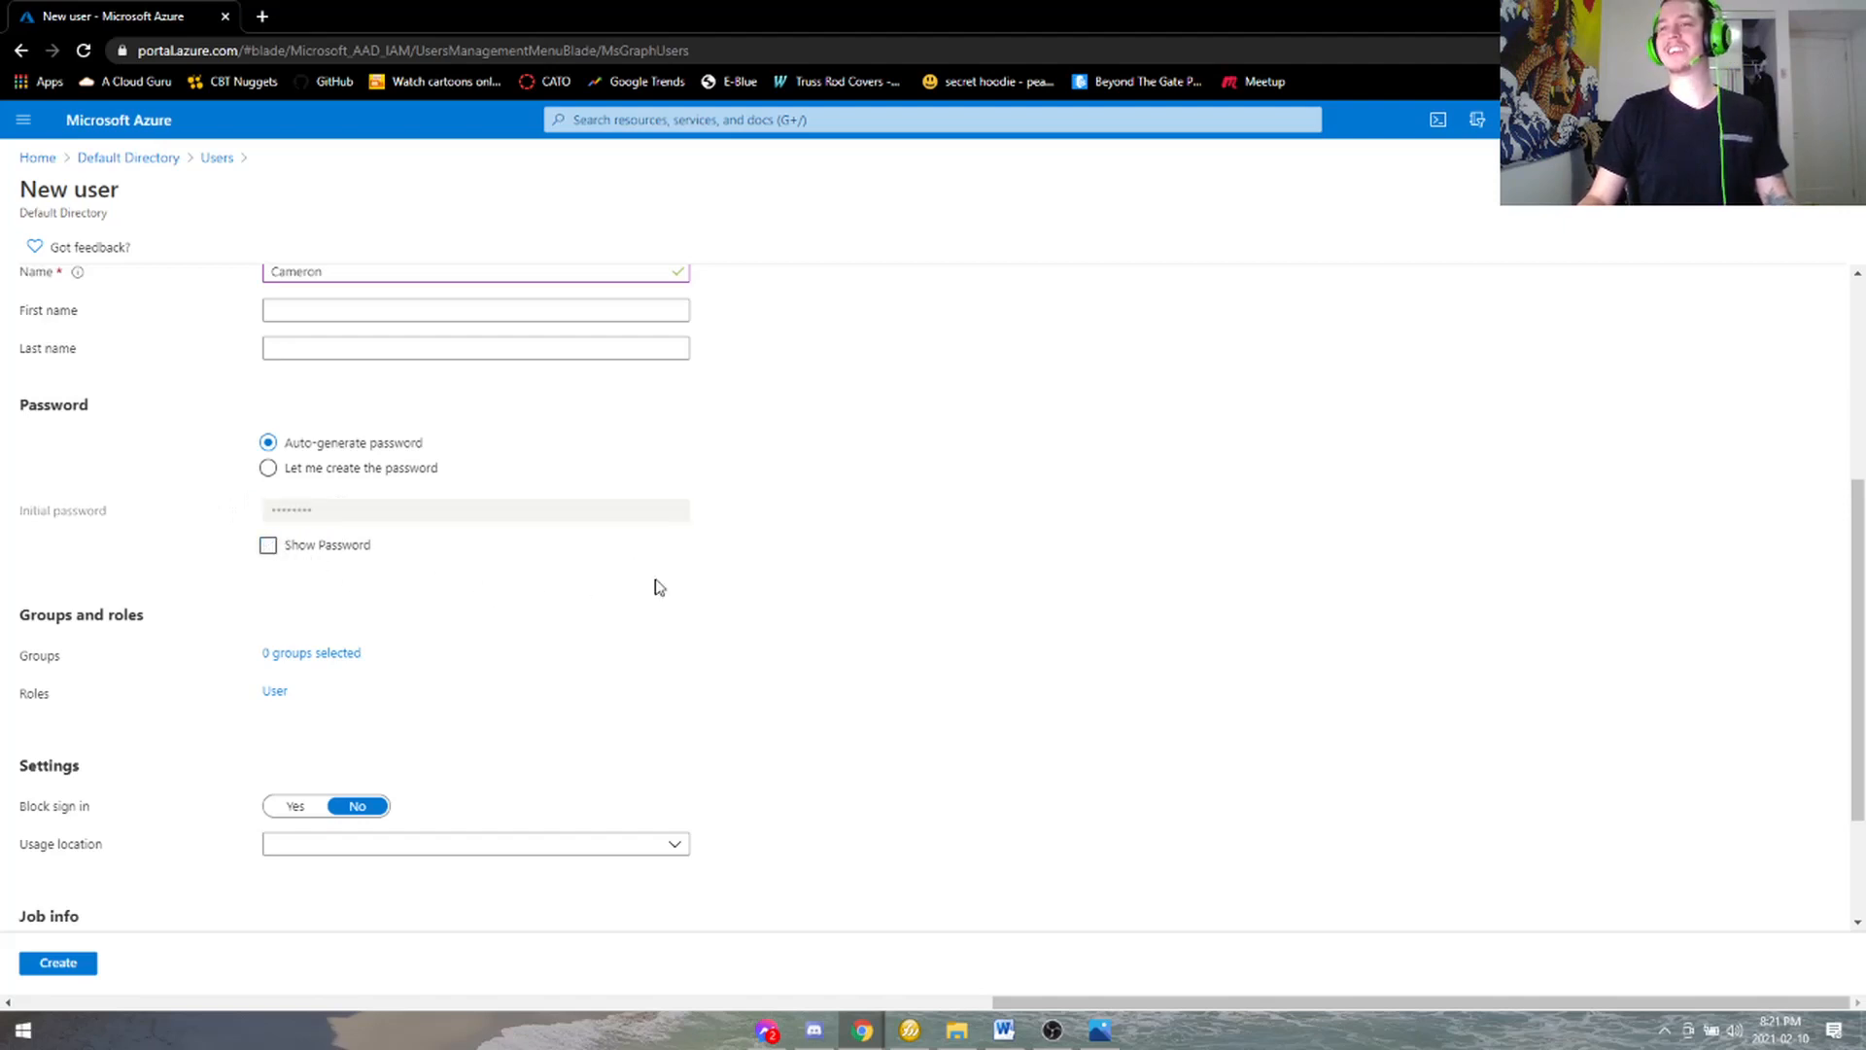
scroll(311, 512, "down", 2)
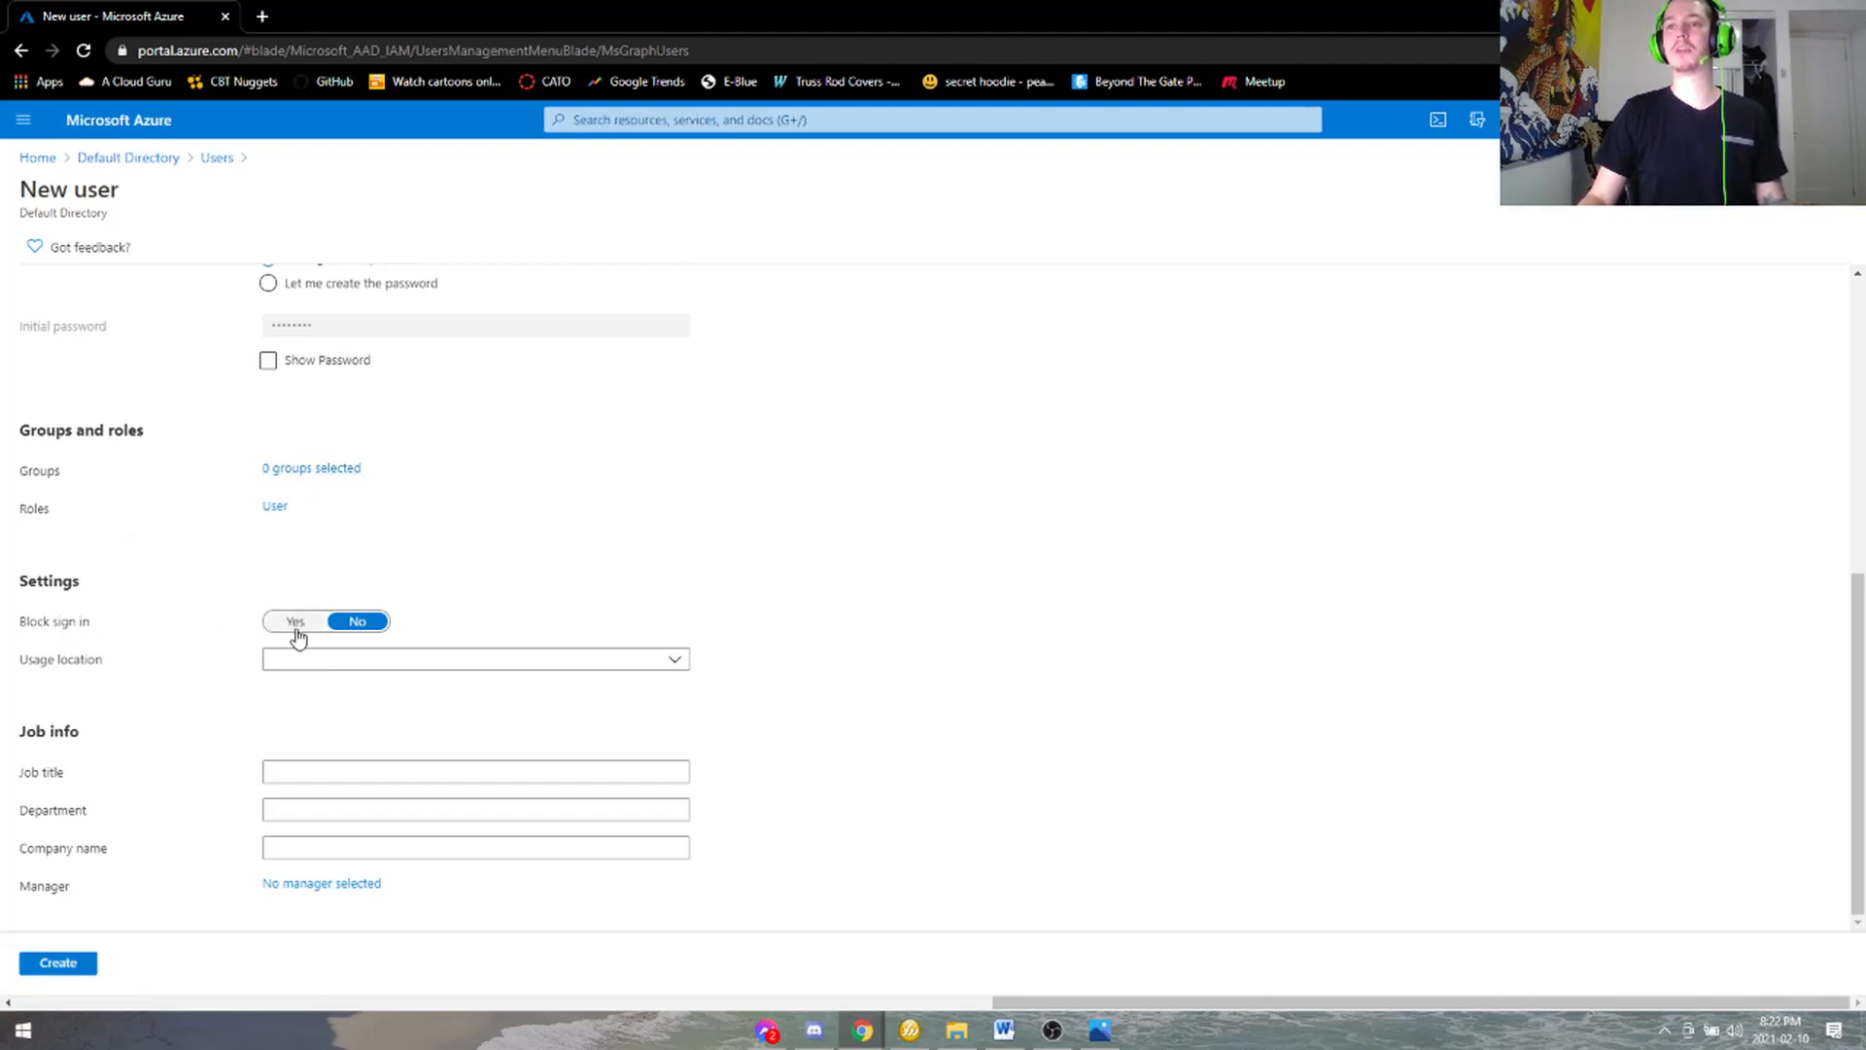
left_click(305, 659)
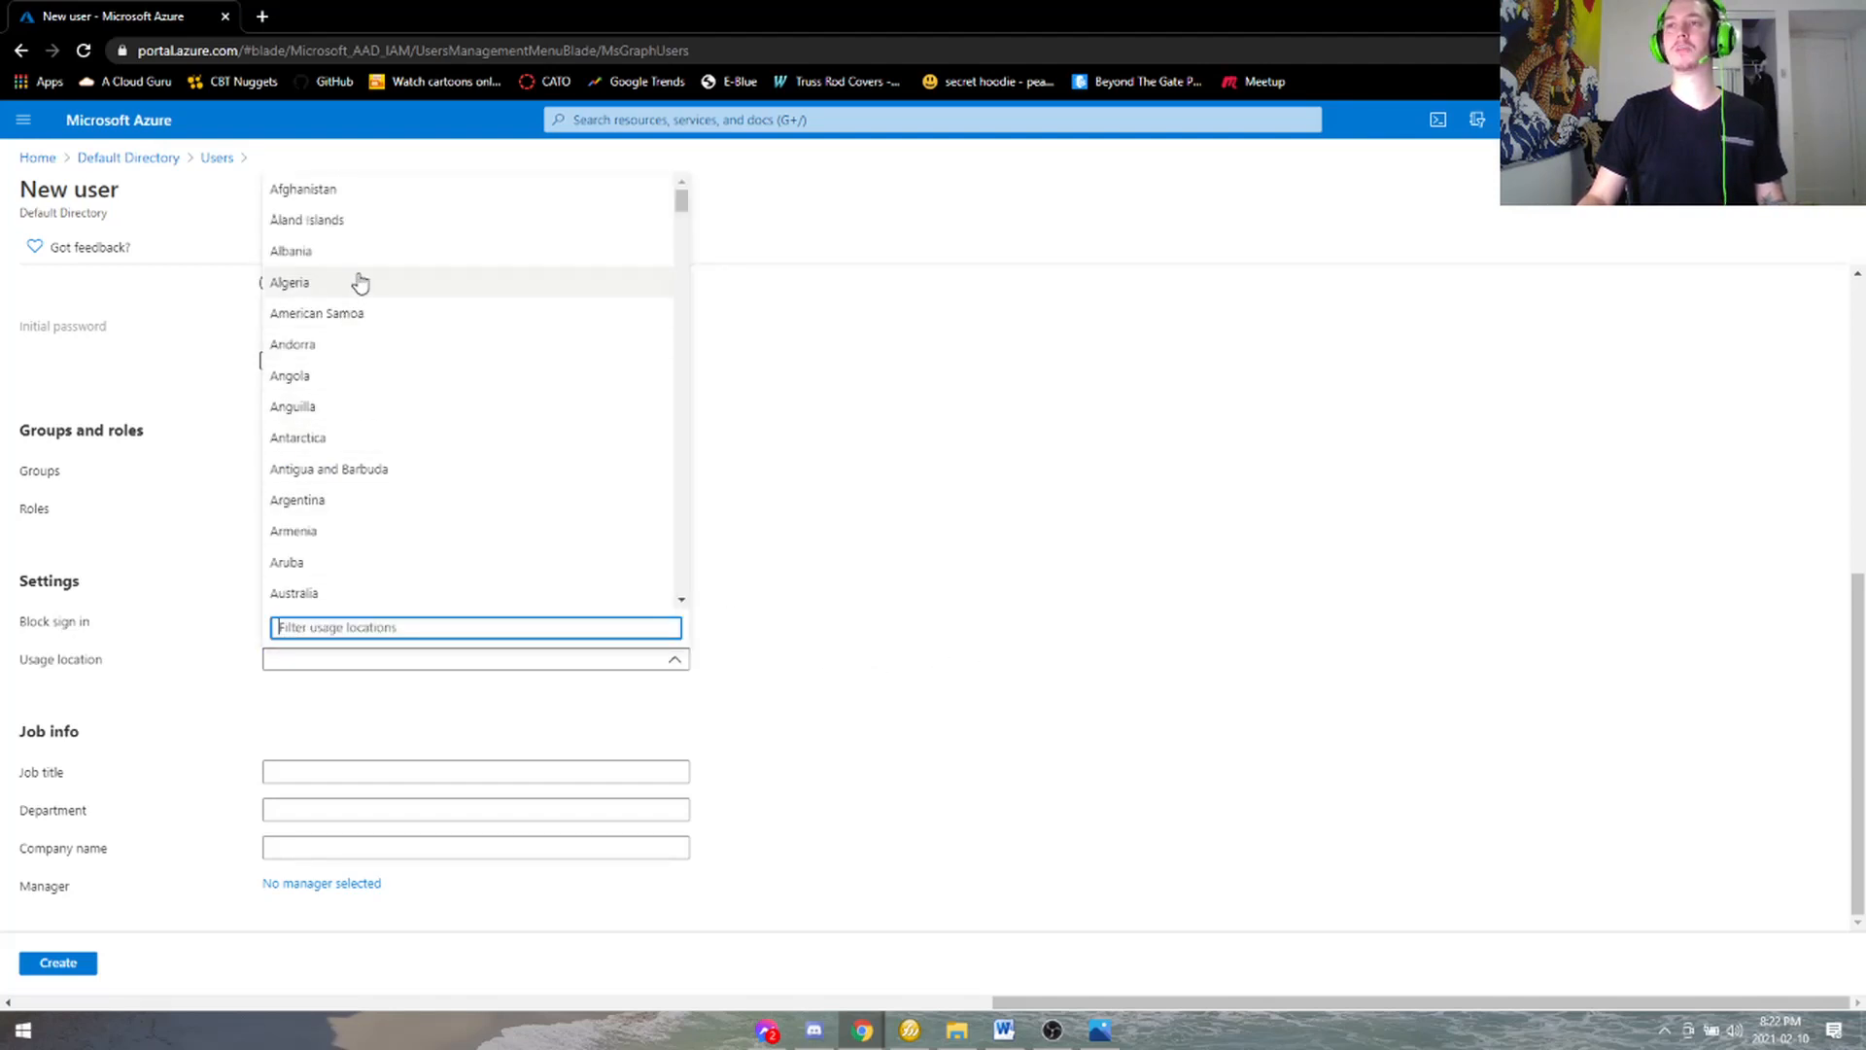
left_click(1004, 491)
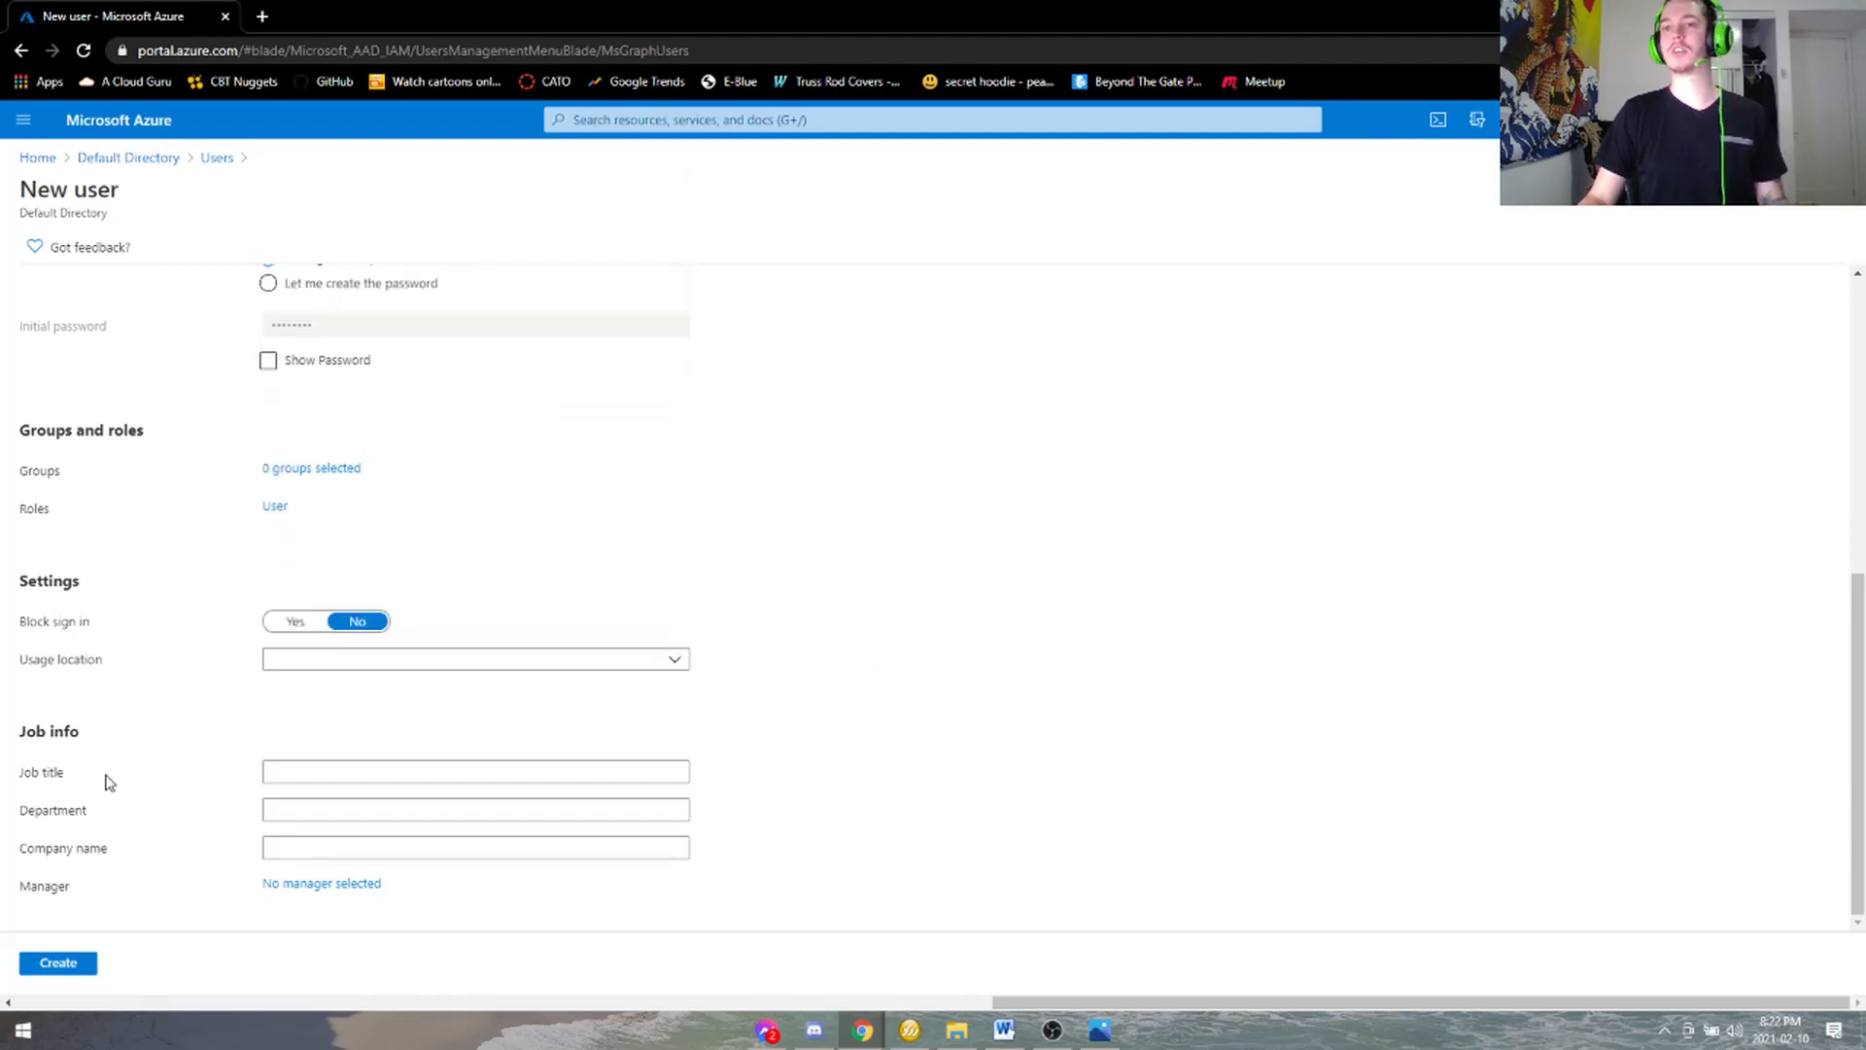
left_click(340, 774)
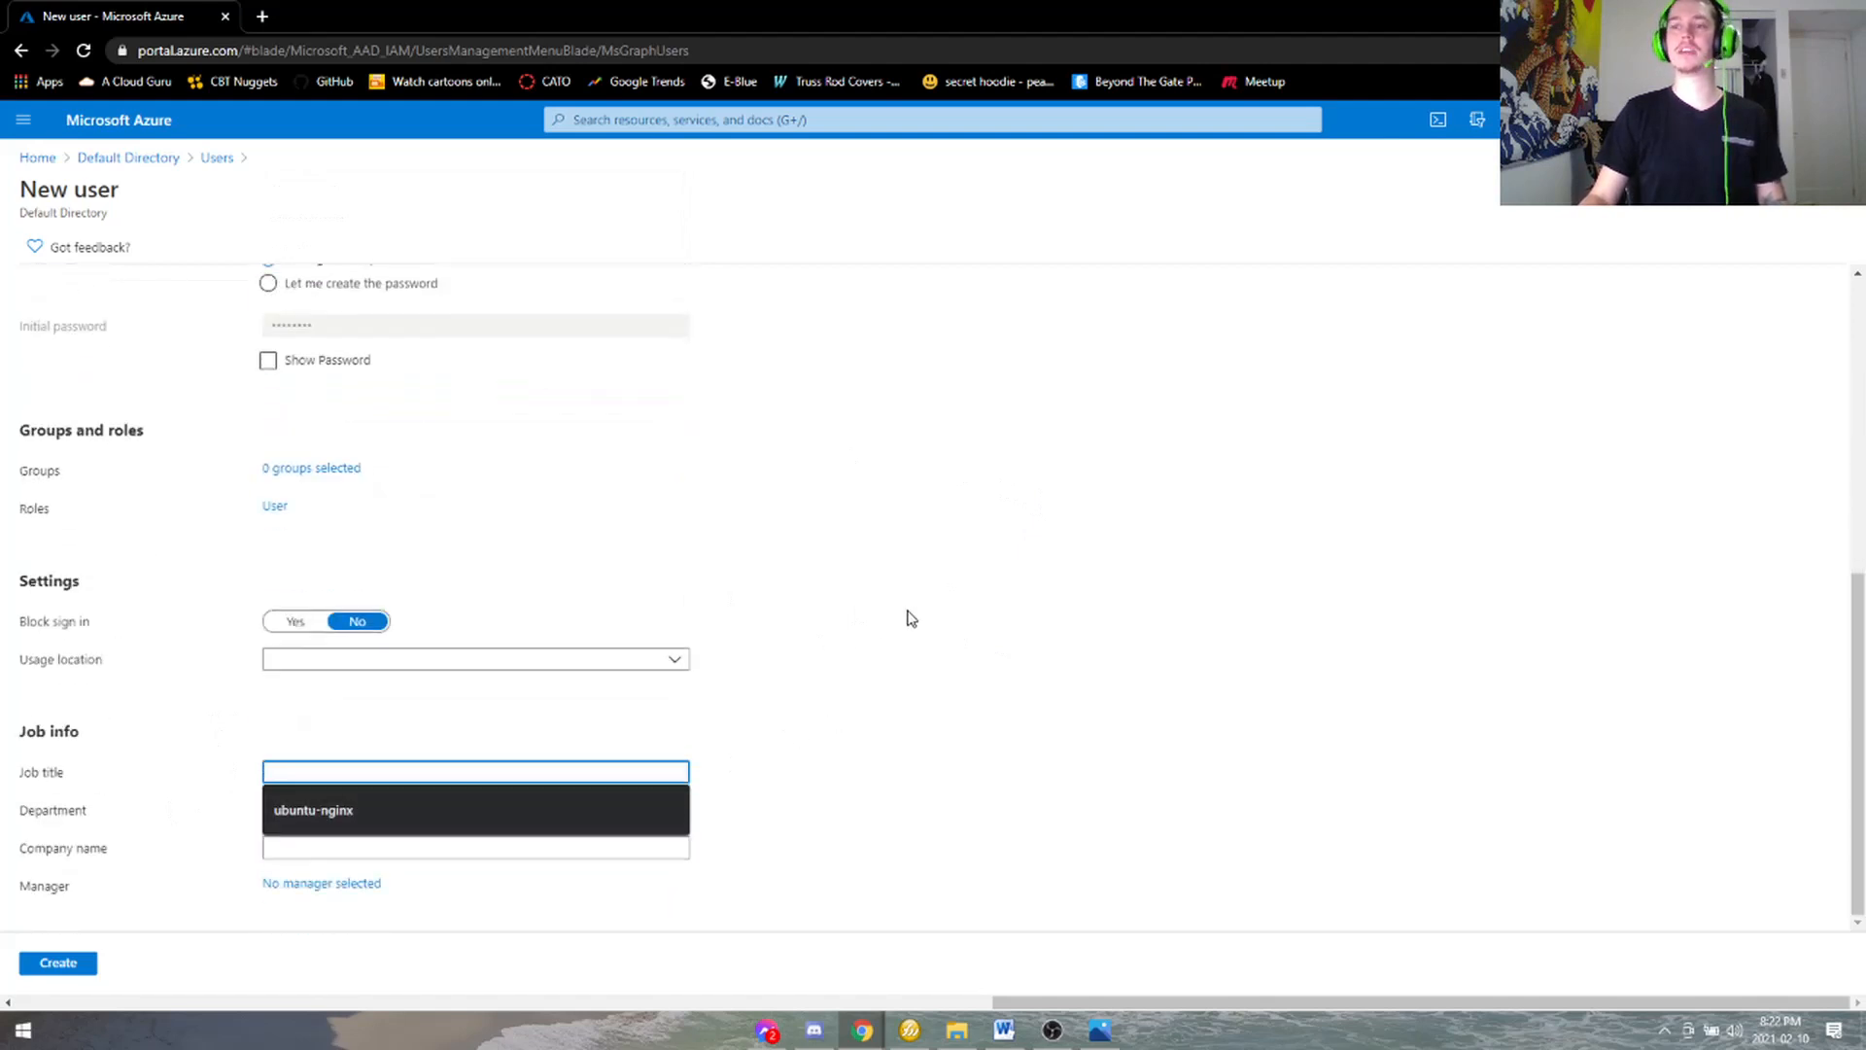
type("Accounting")
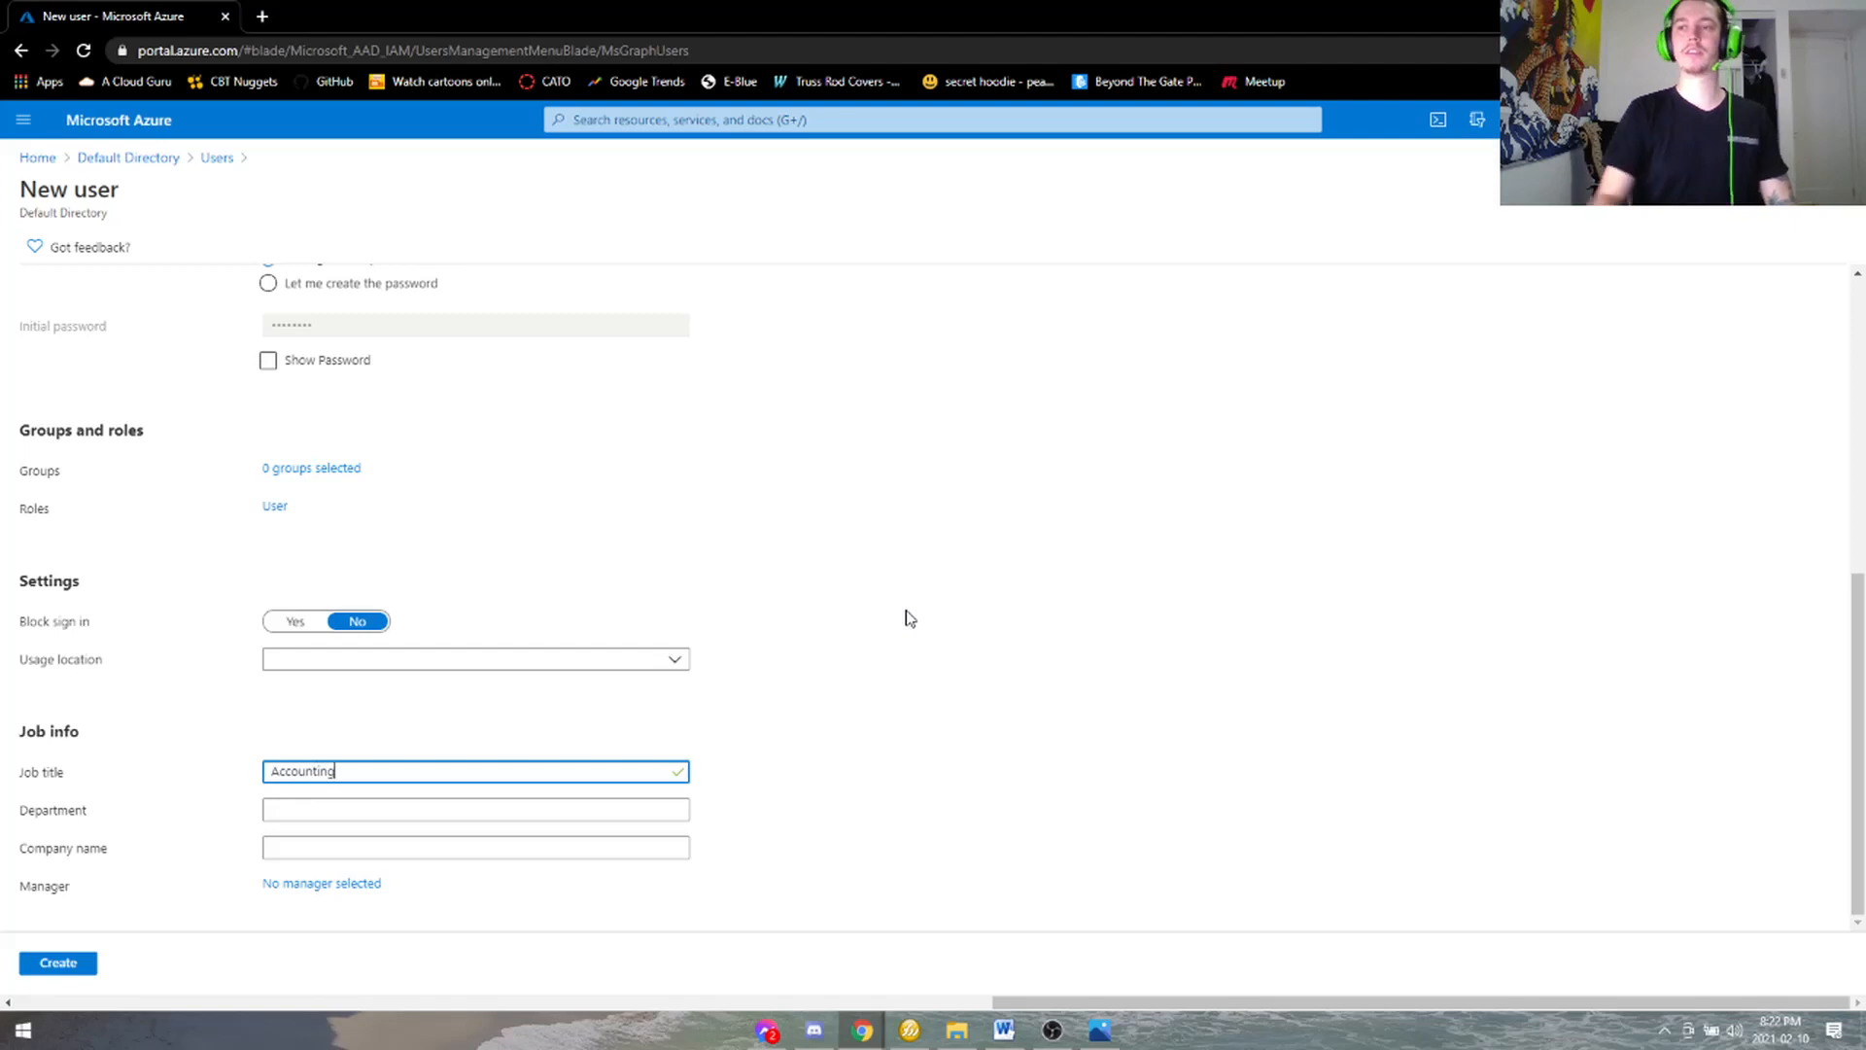
left_click(59, 963)
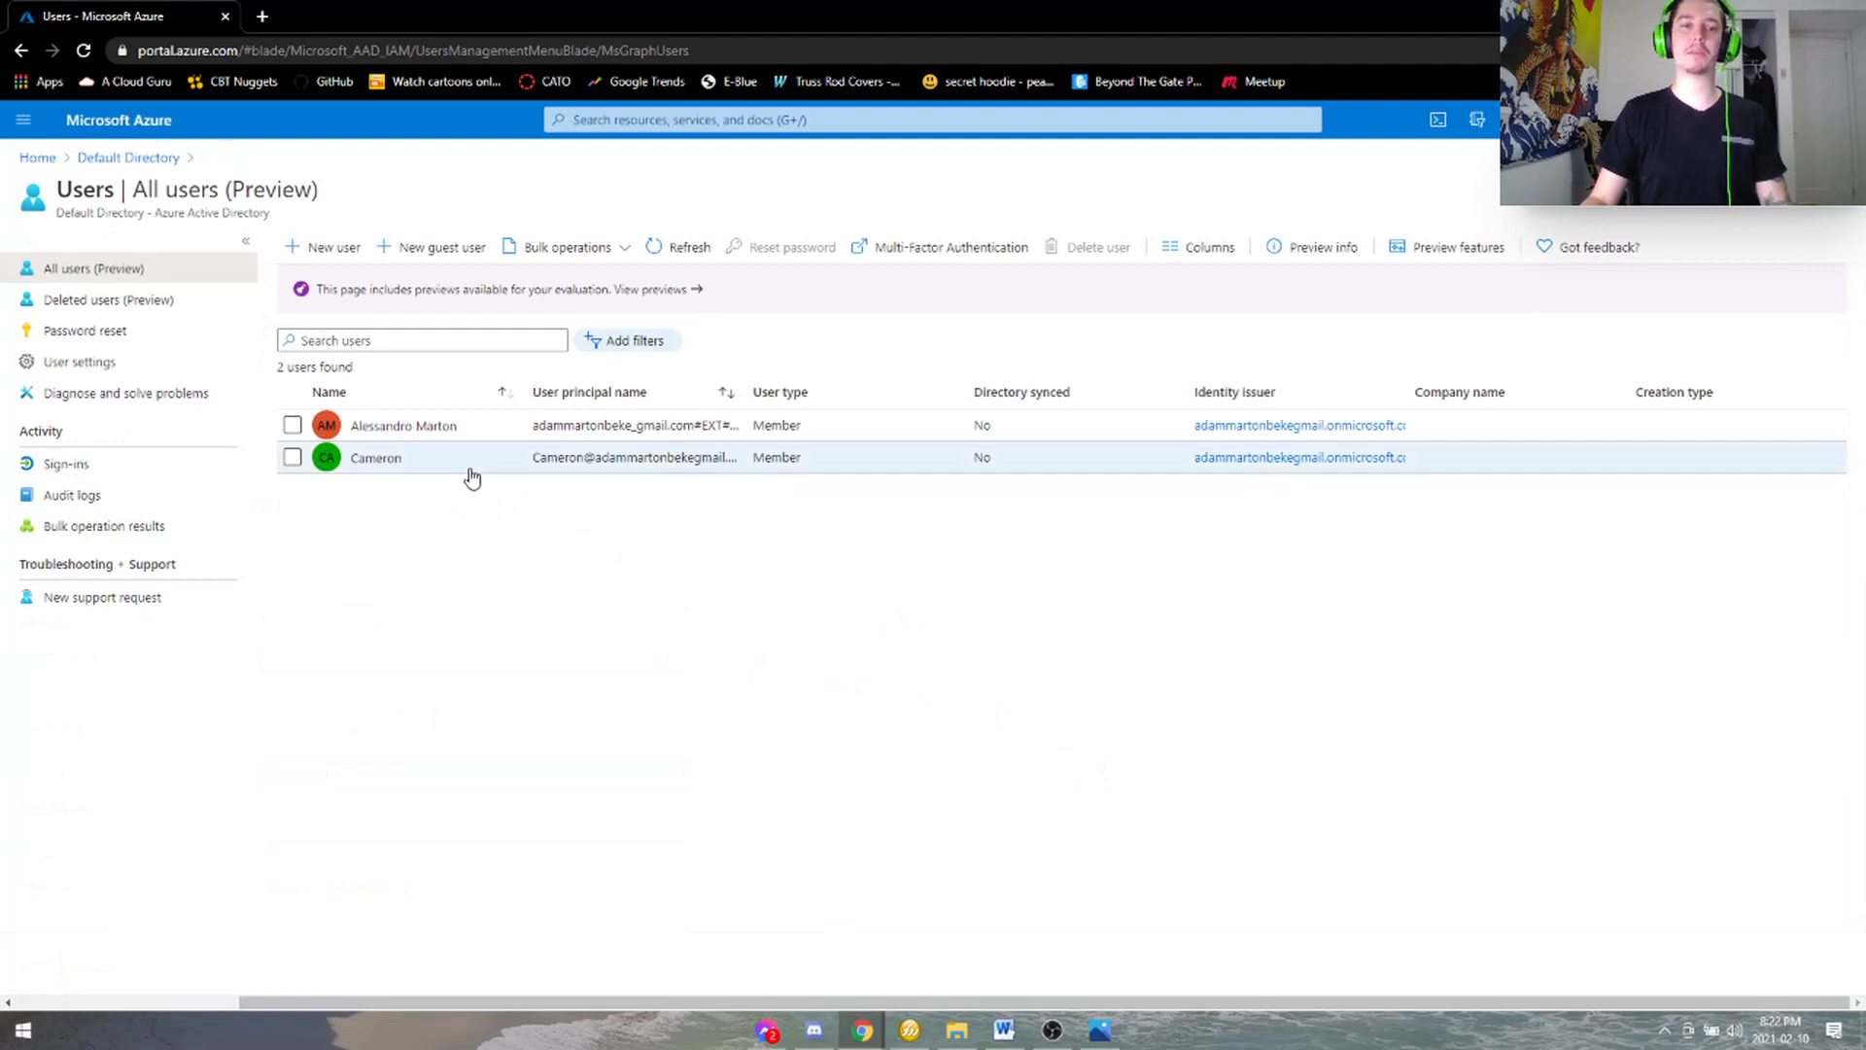
left_click(374, 462)
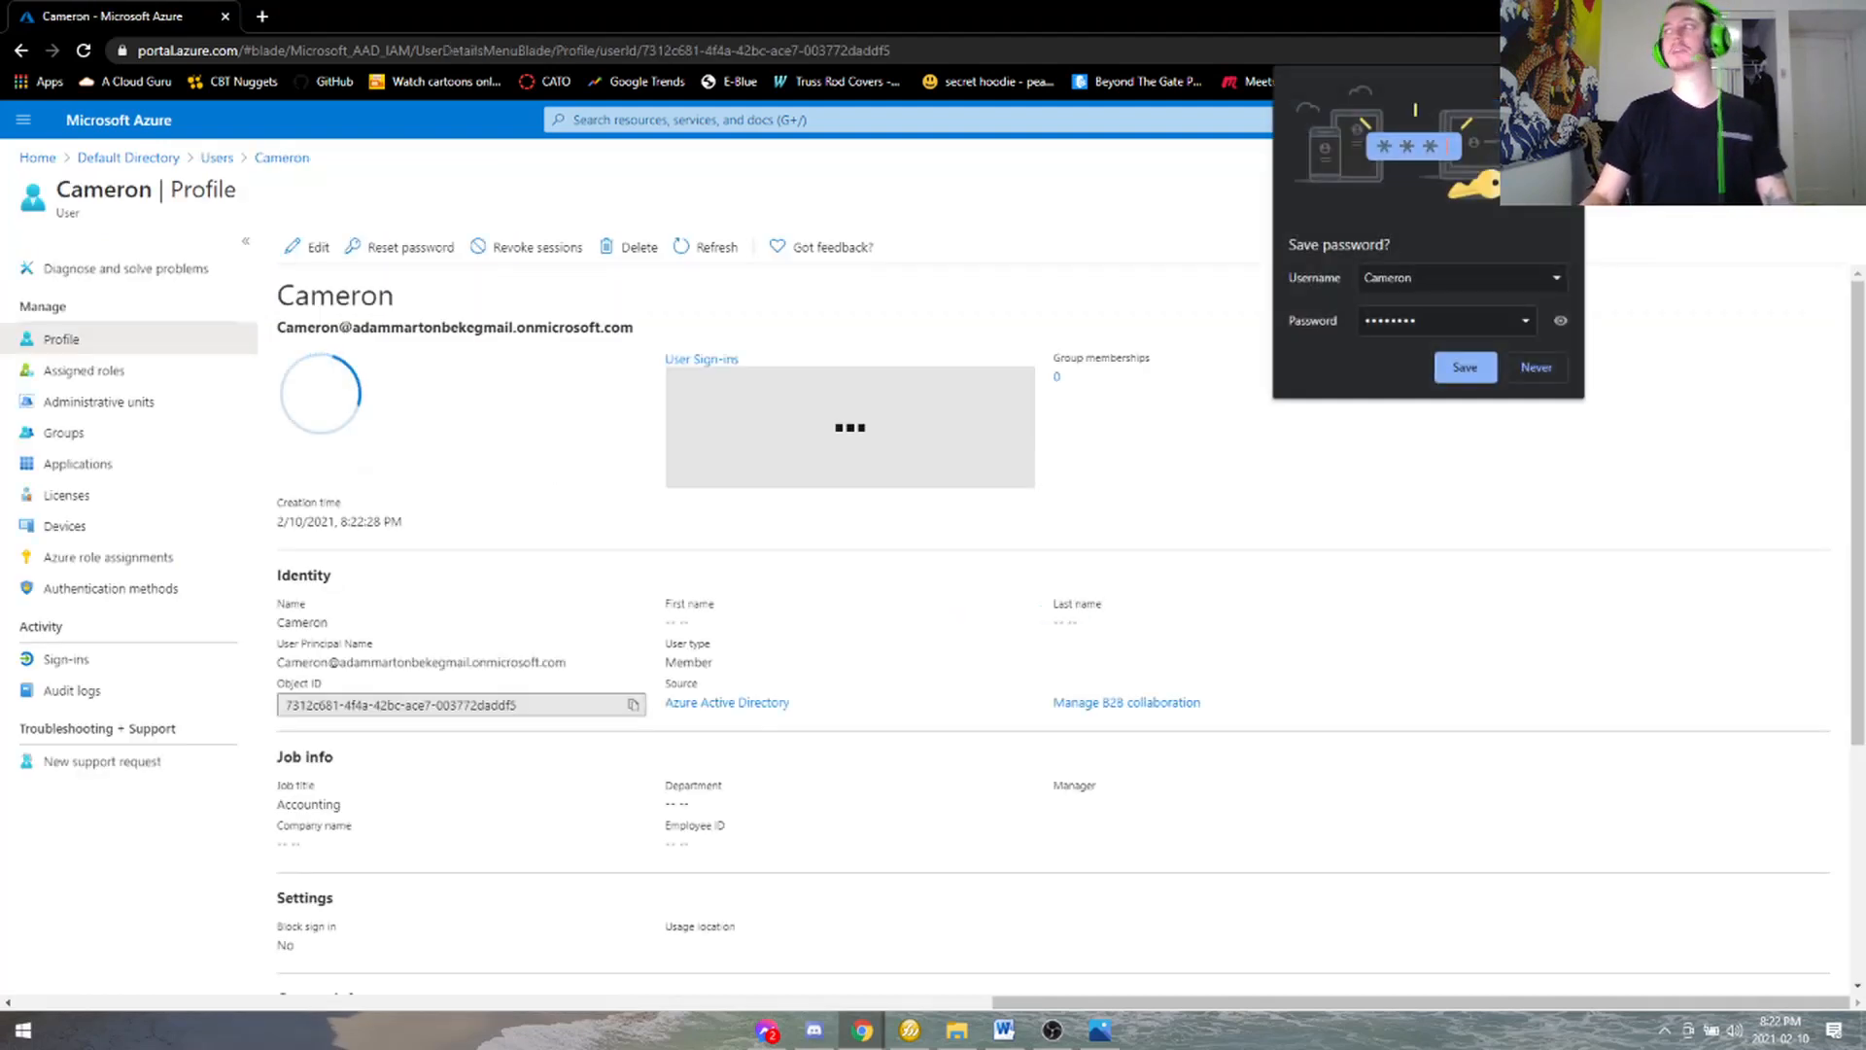
left_click(1240, 284)
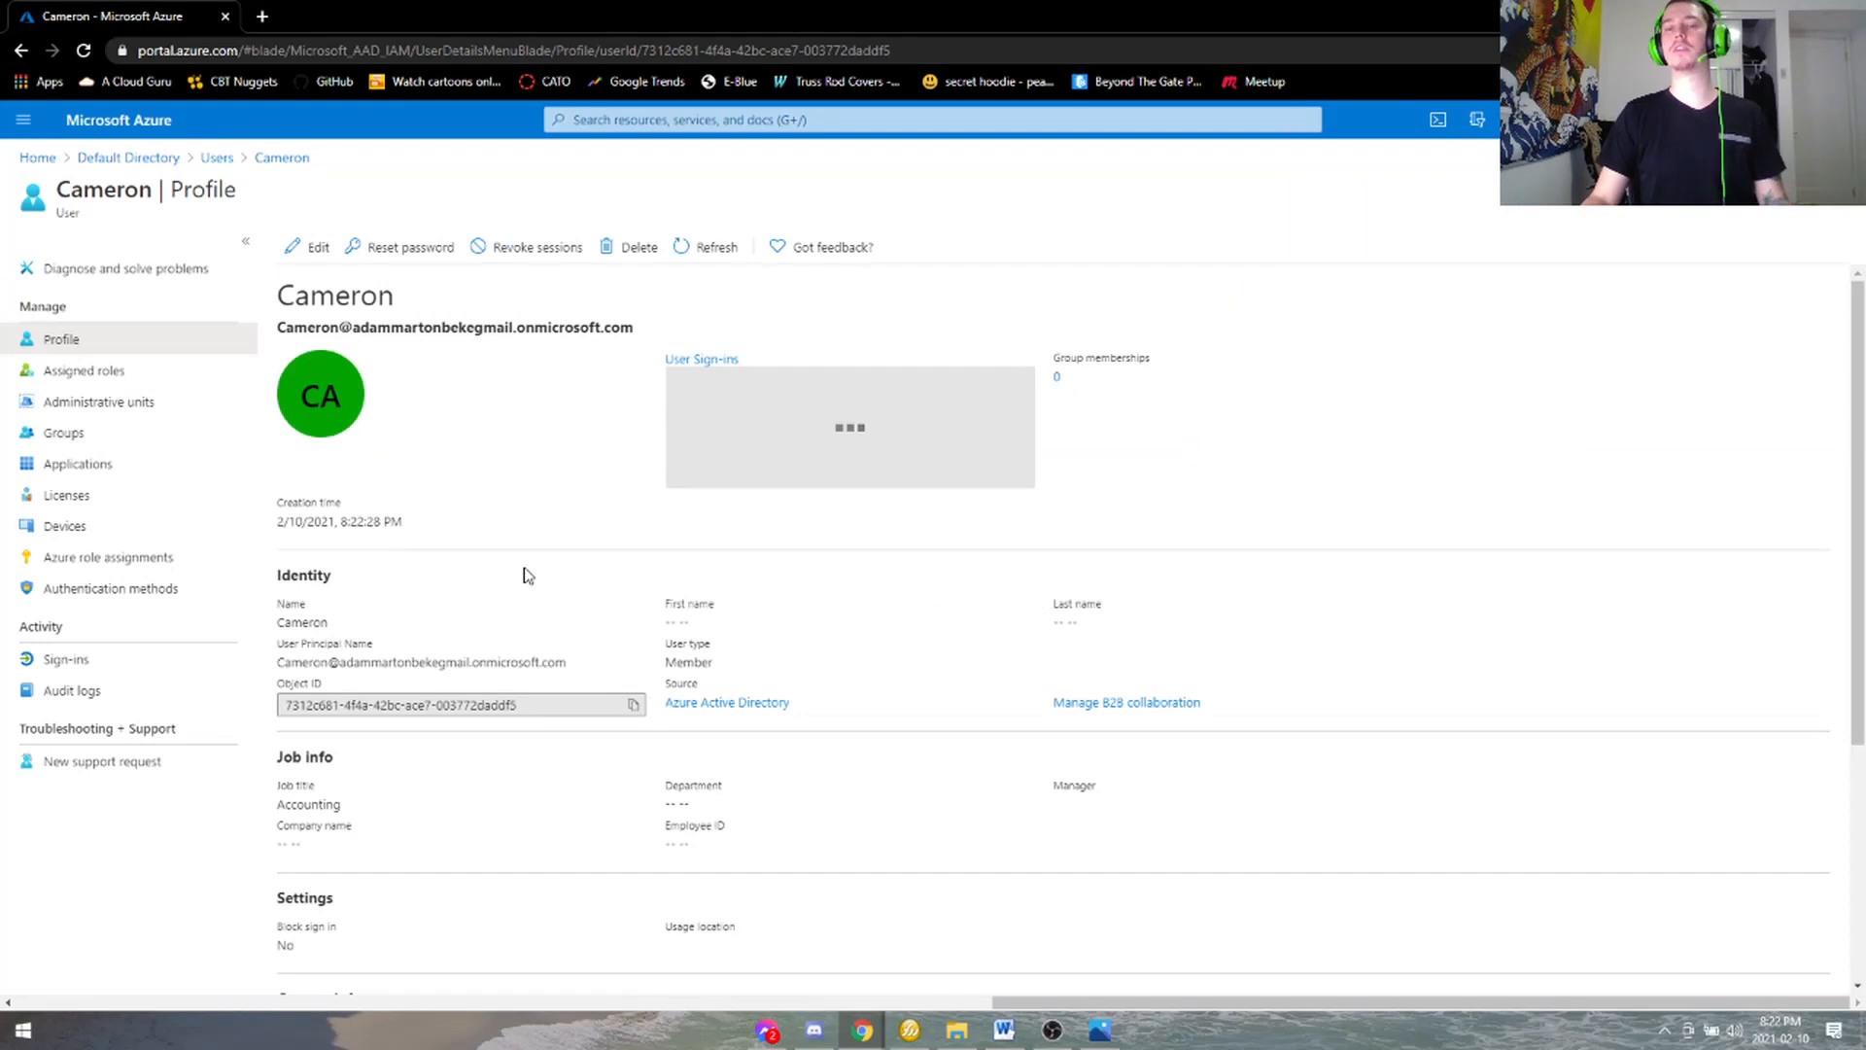
left_click_drag(310, 643, 387, 655)
left_click(420, 657)
left_click(401, 658)
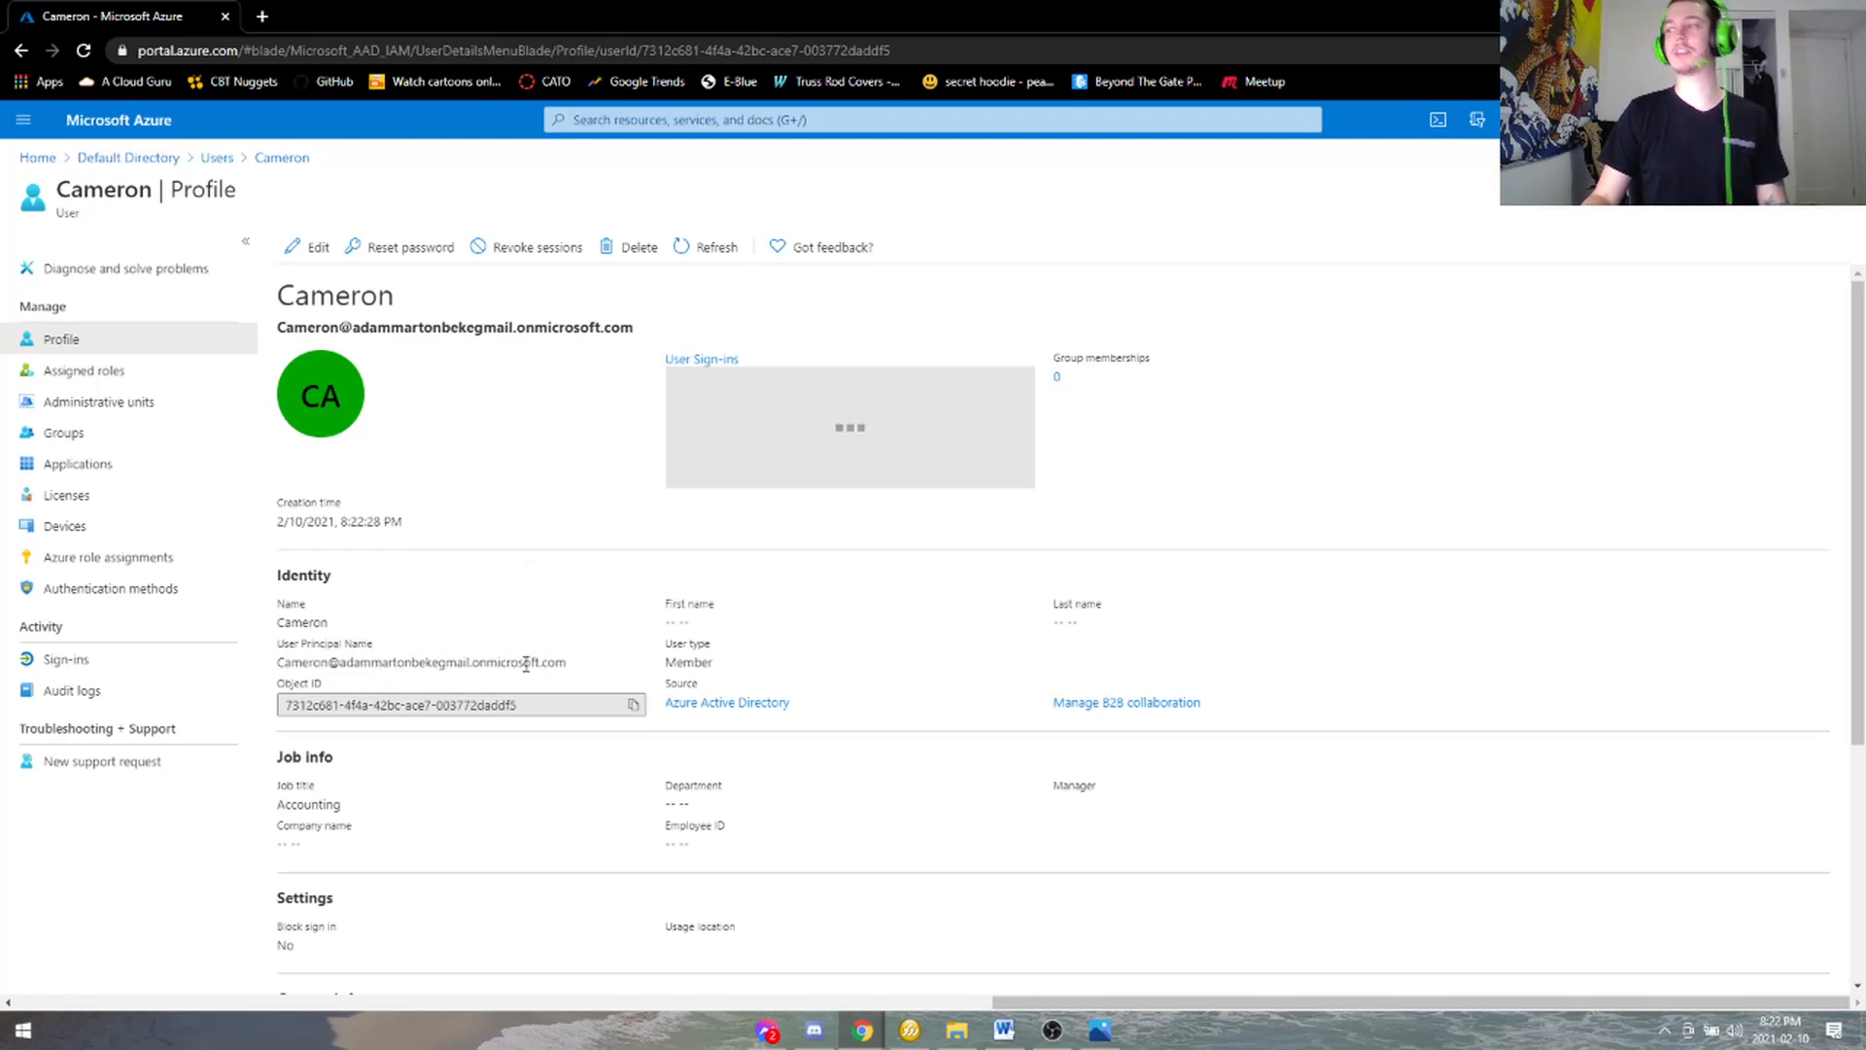
scroll(653, 623, "down", 3)
left_click_drag(677, 349, 989, 413)
left_click(686, 385)
left_click(990, 413)
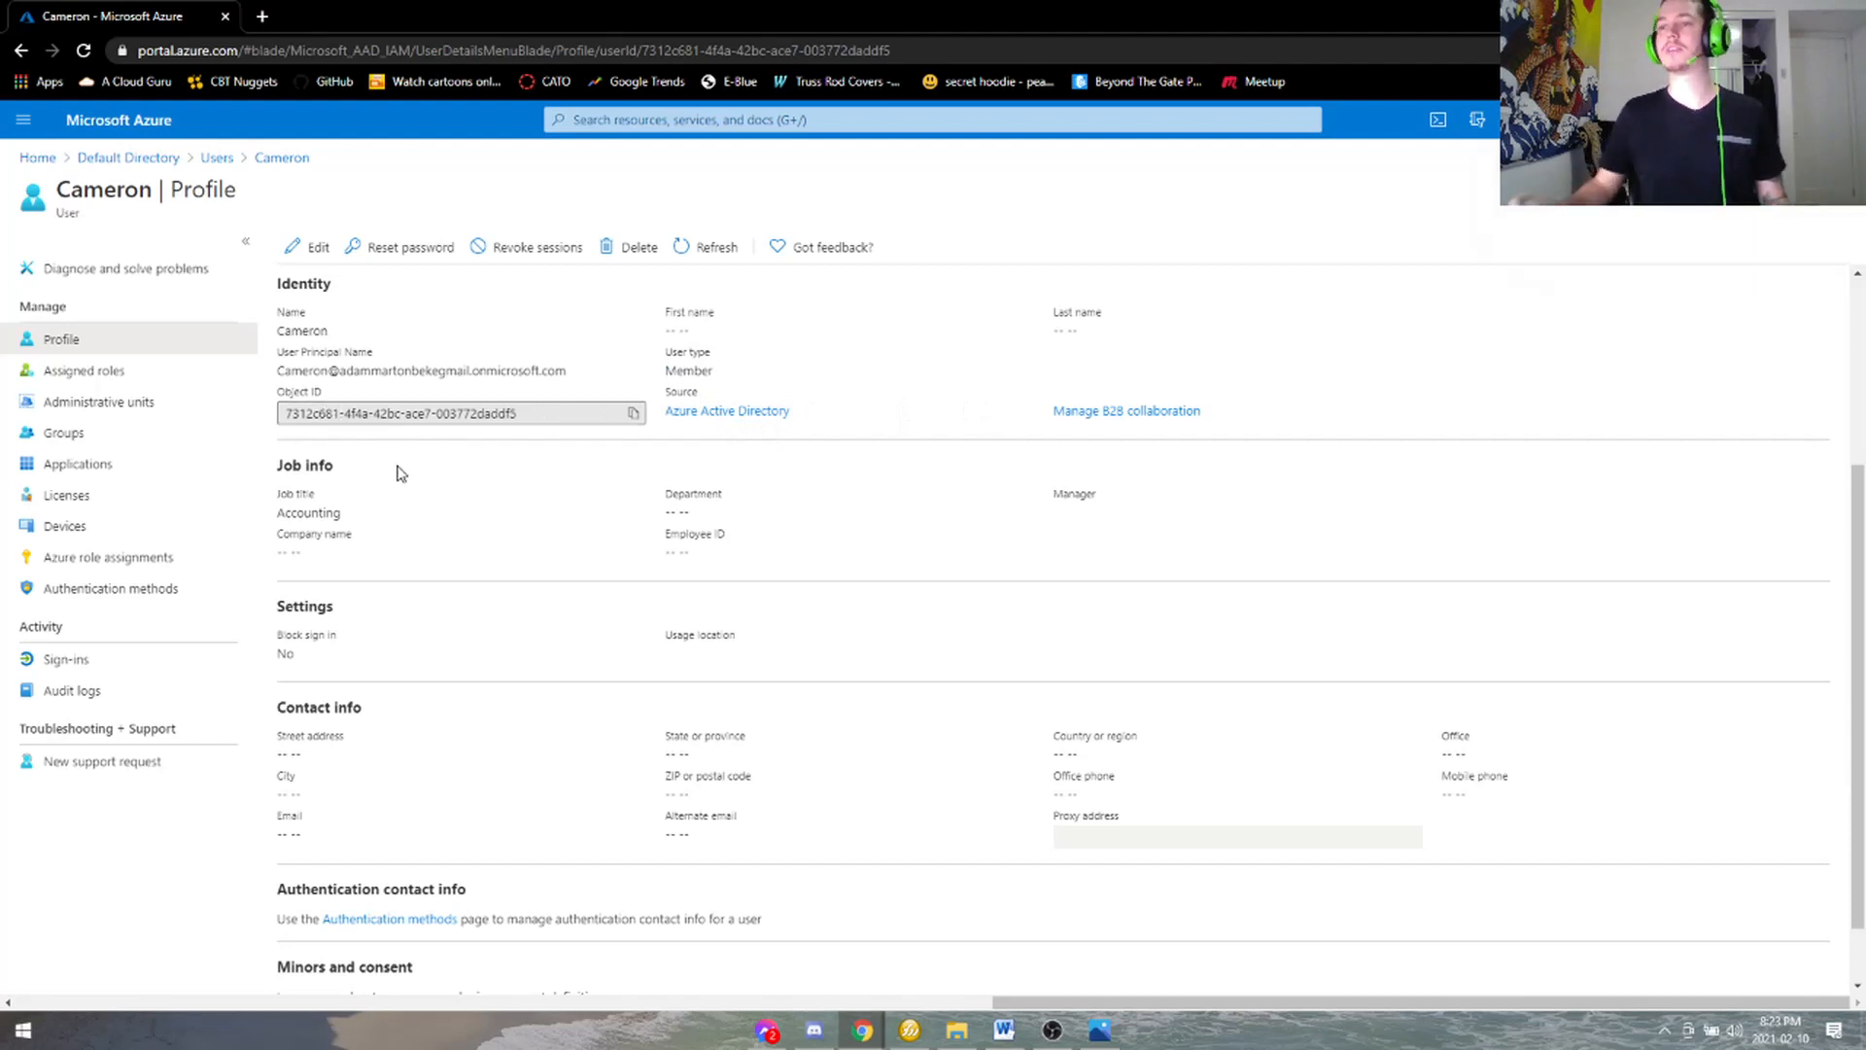
scroll(473, 494, "down", 1)
left_click_drag(307, 661, 353, 696)
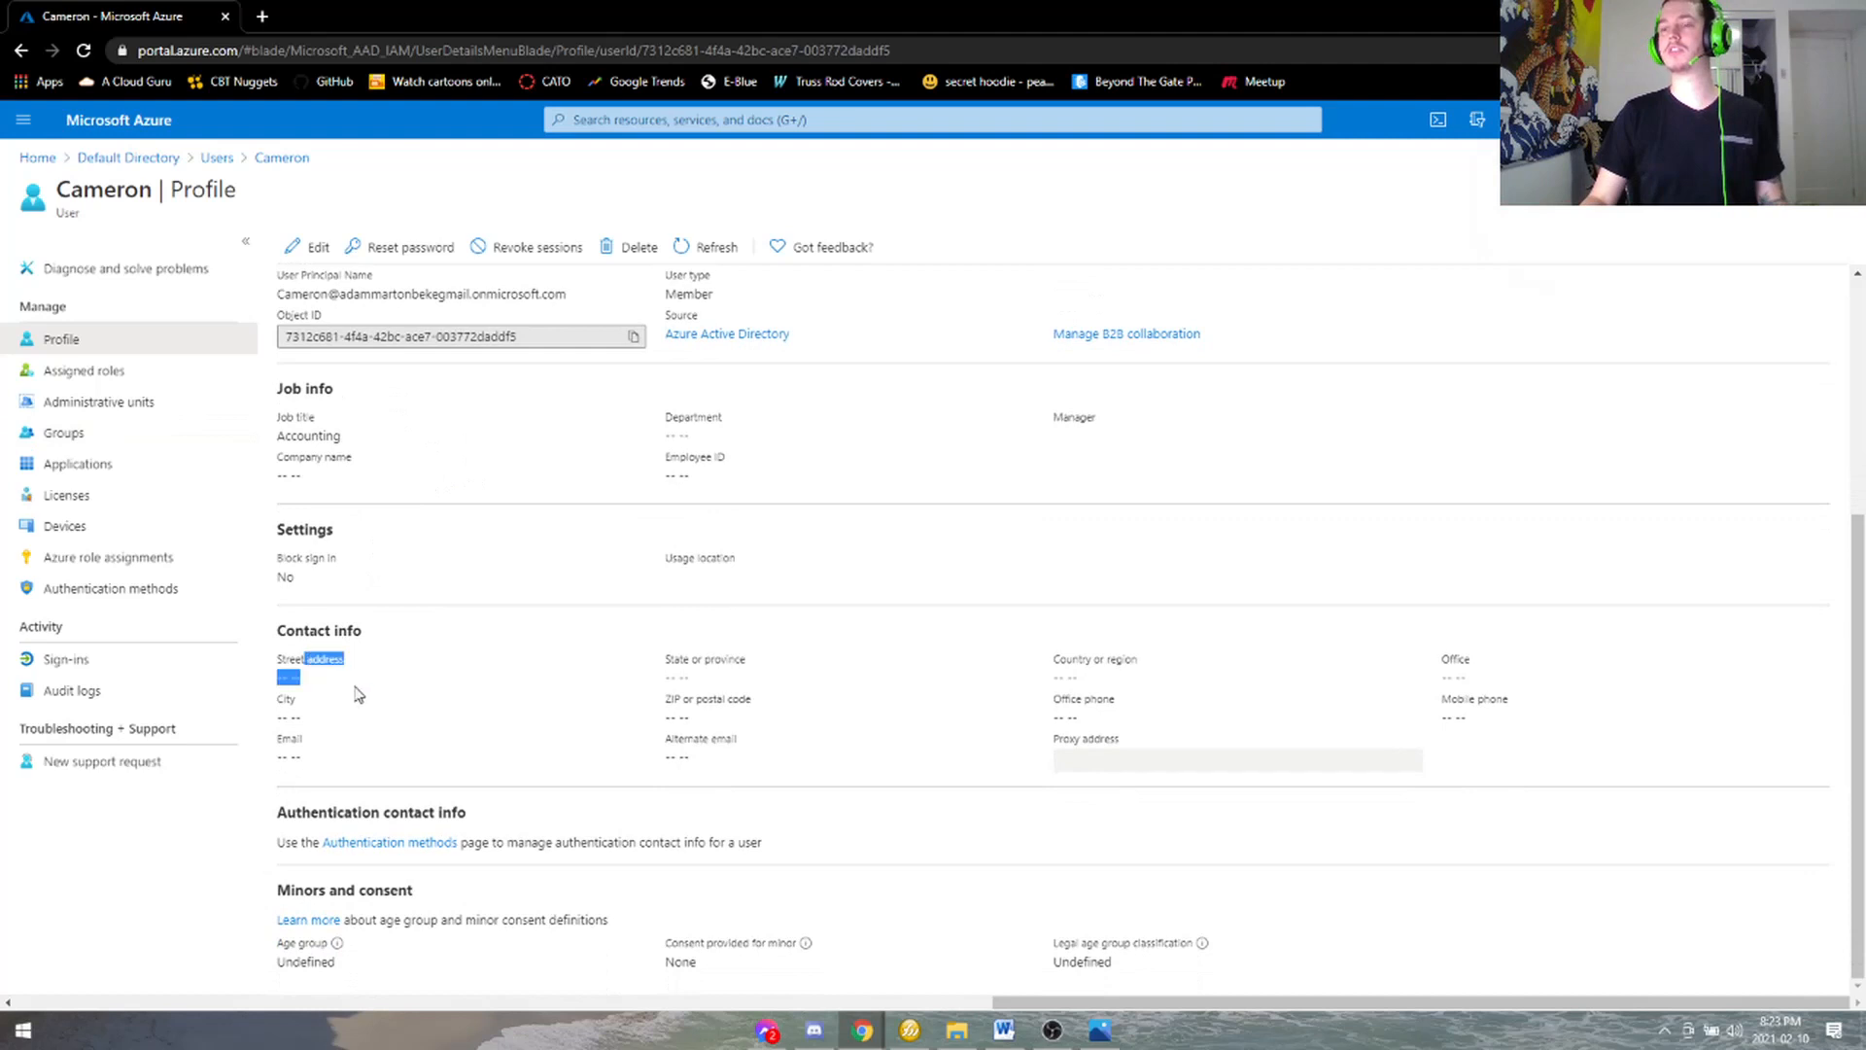
left_click(587, 667)
left_click_drag(691, 659, 689, 717)
left_click(568, 641)
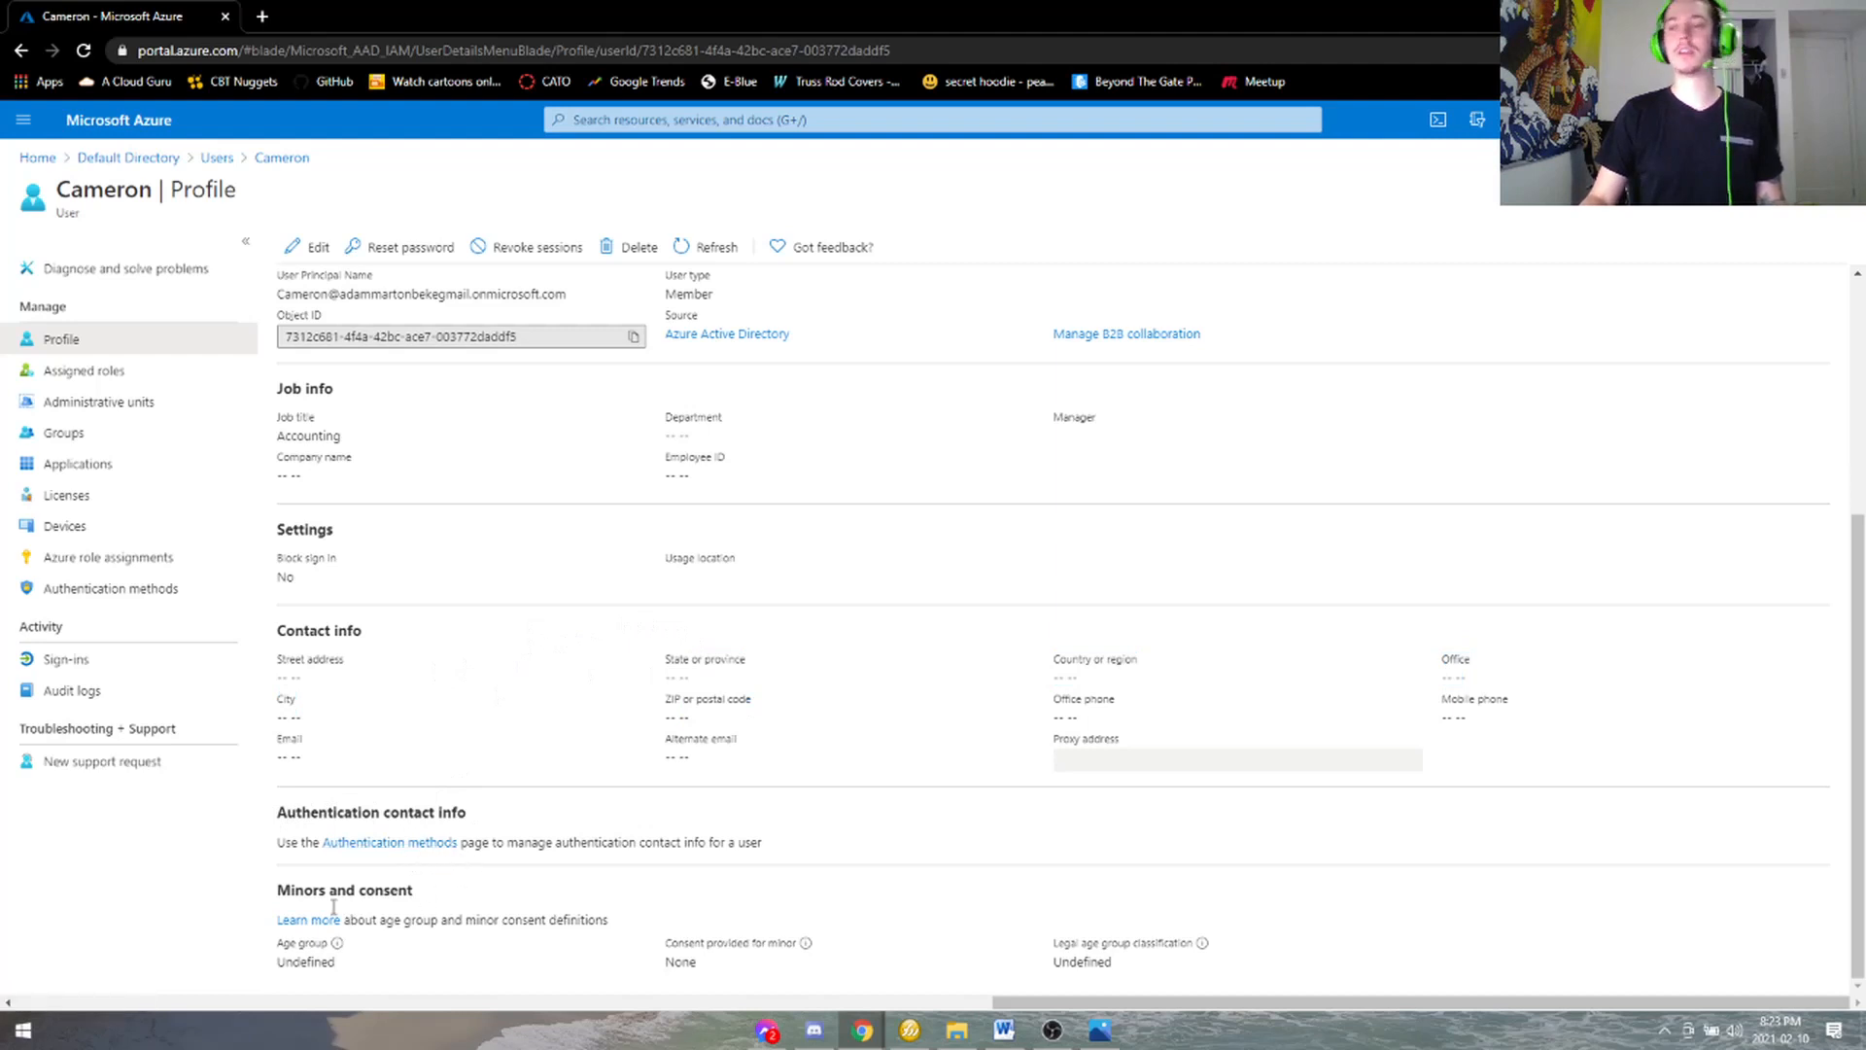
left_click_drag(324, 892, 400, 892)
left_click(399, 892)
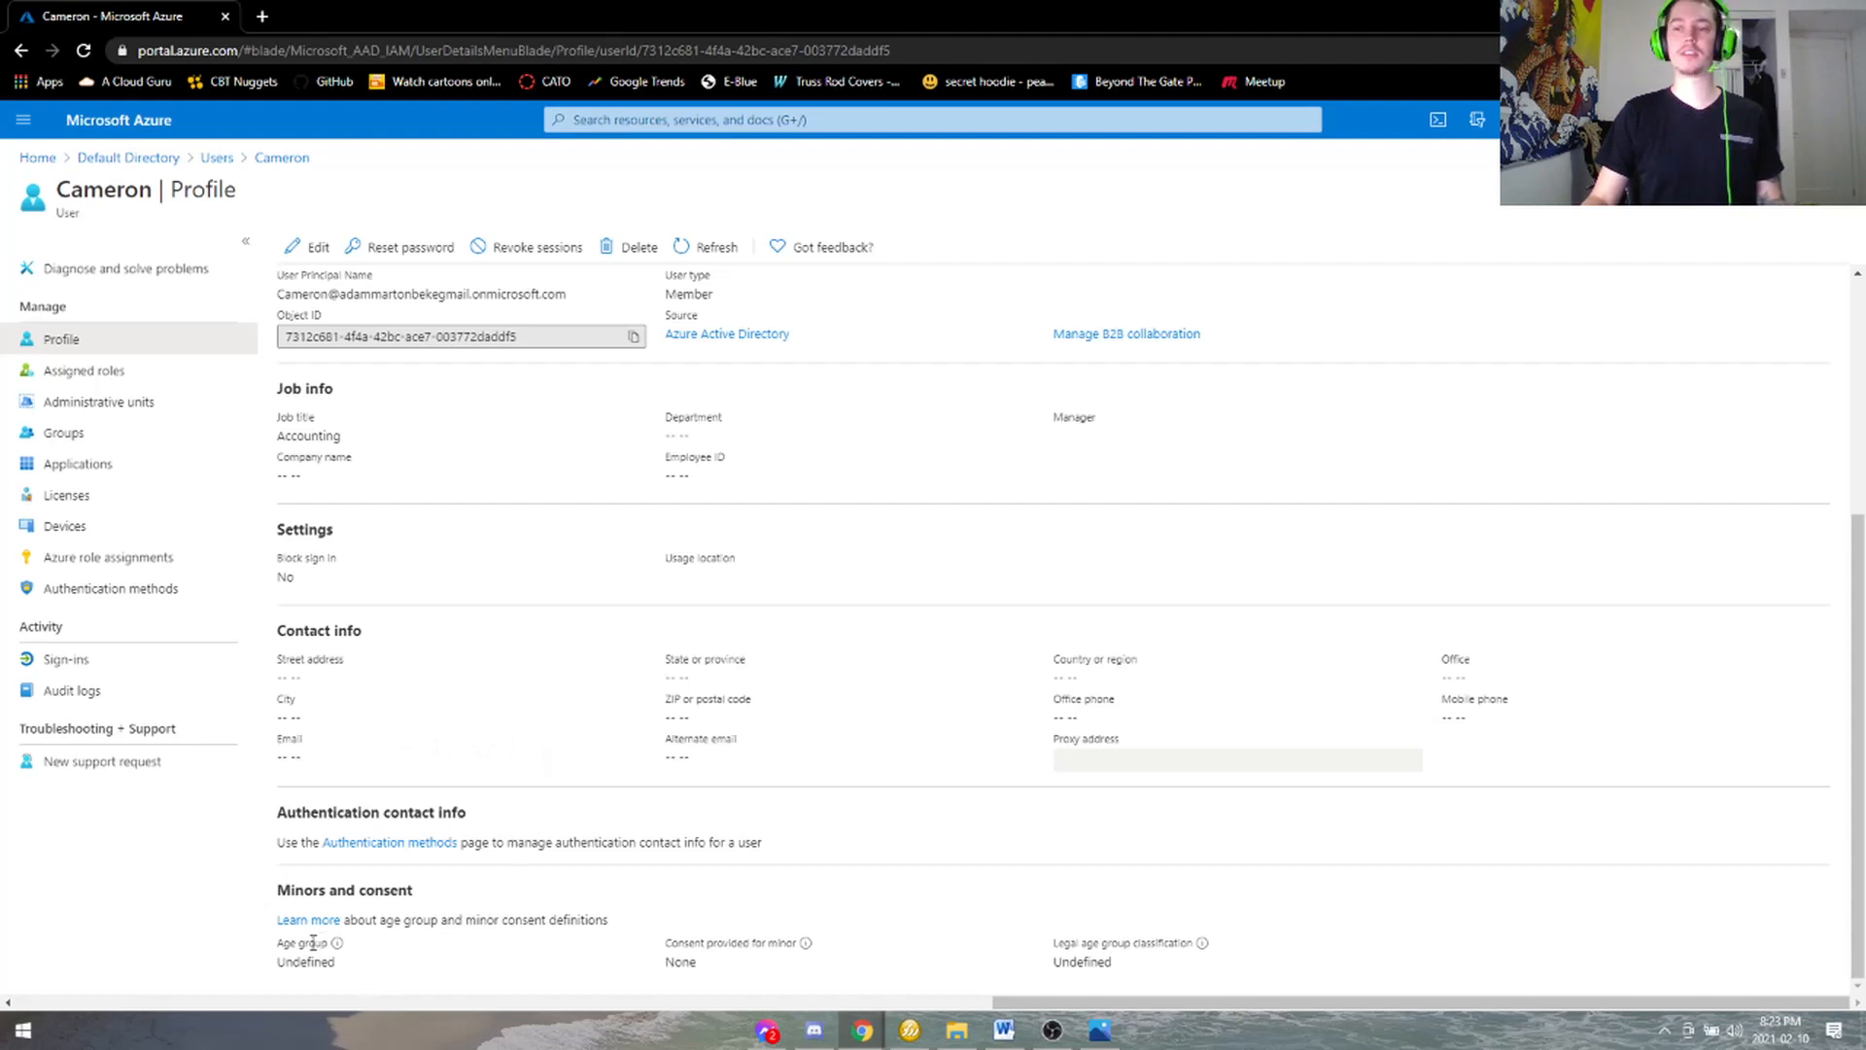
left_click_drag(295, 942, 322, 962)
left_click(719, 941)
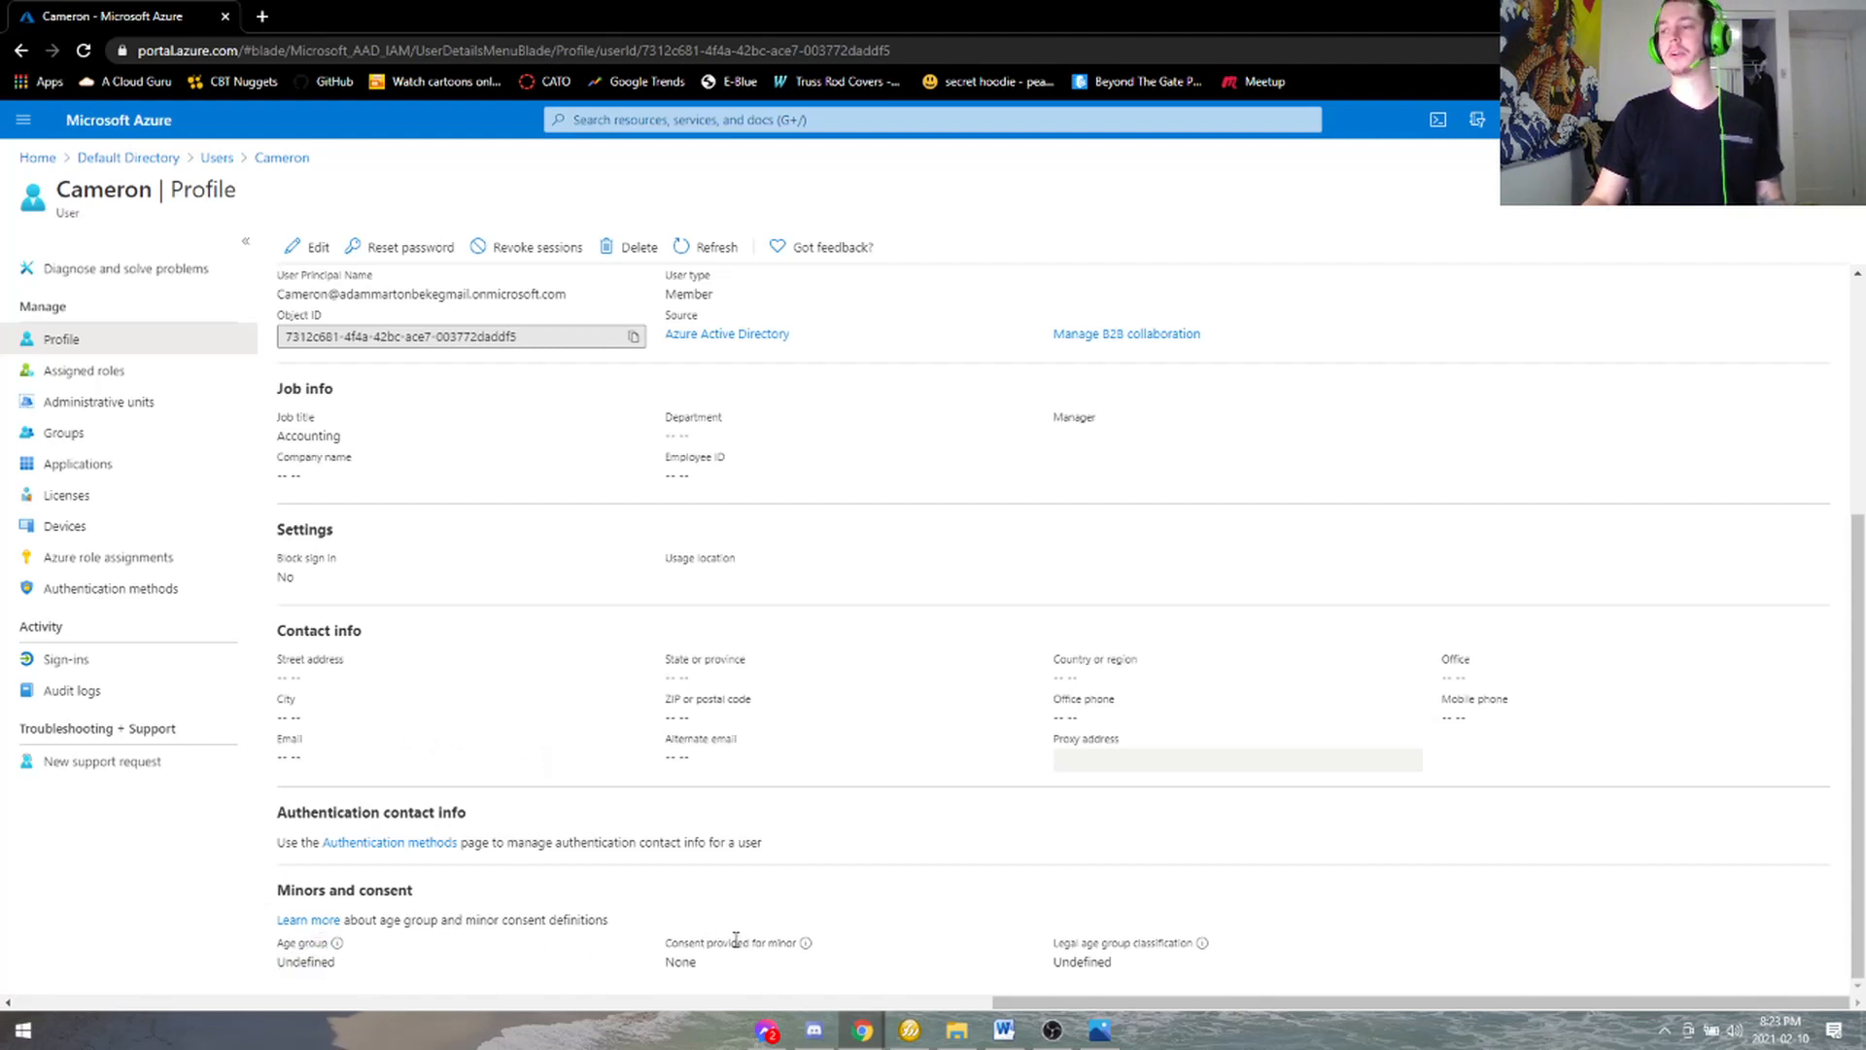
left_click_drag(733, 941, 785, 943)
left_click(1091, 962)
left_click_drag(1094, 943, 1168, 941)
left_click(1024, 893)
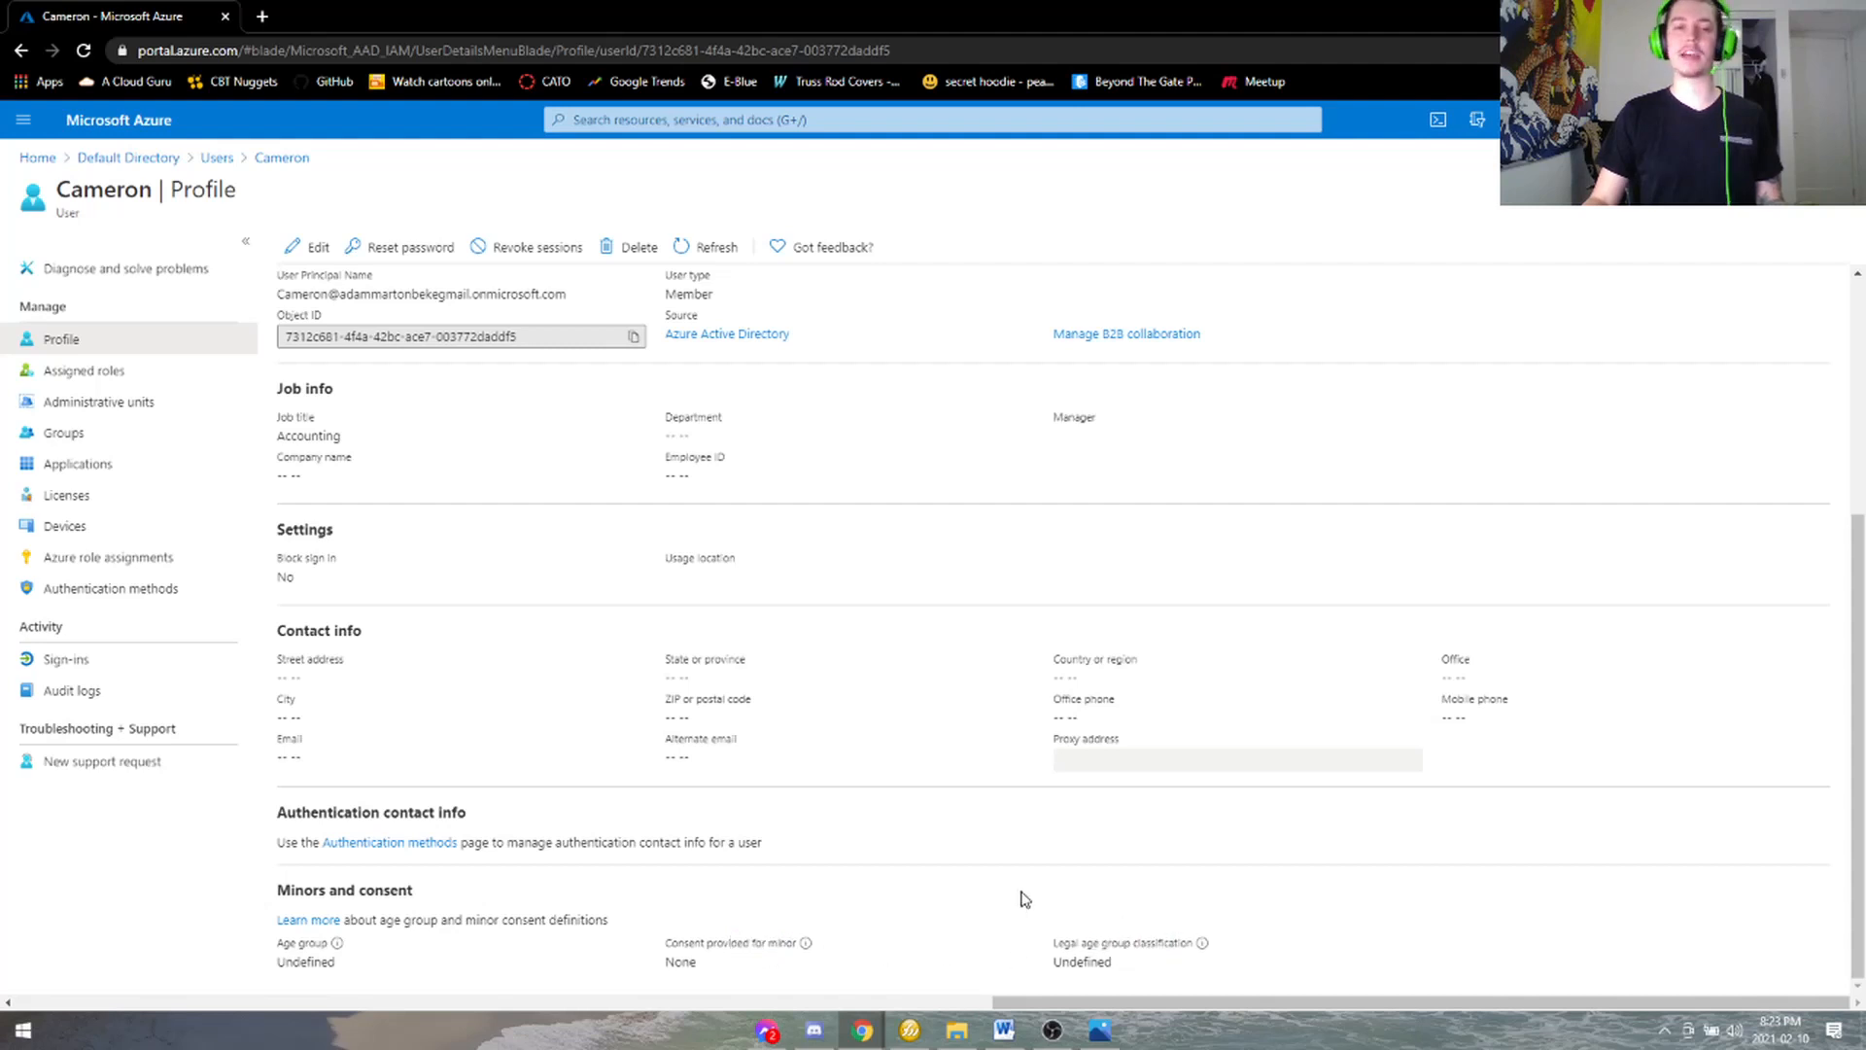
scroll(350, 358, "up", 10)
- Delete the new Accounting user and view it in the Deleted users list
left_click(217, 158)
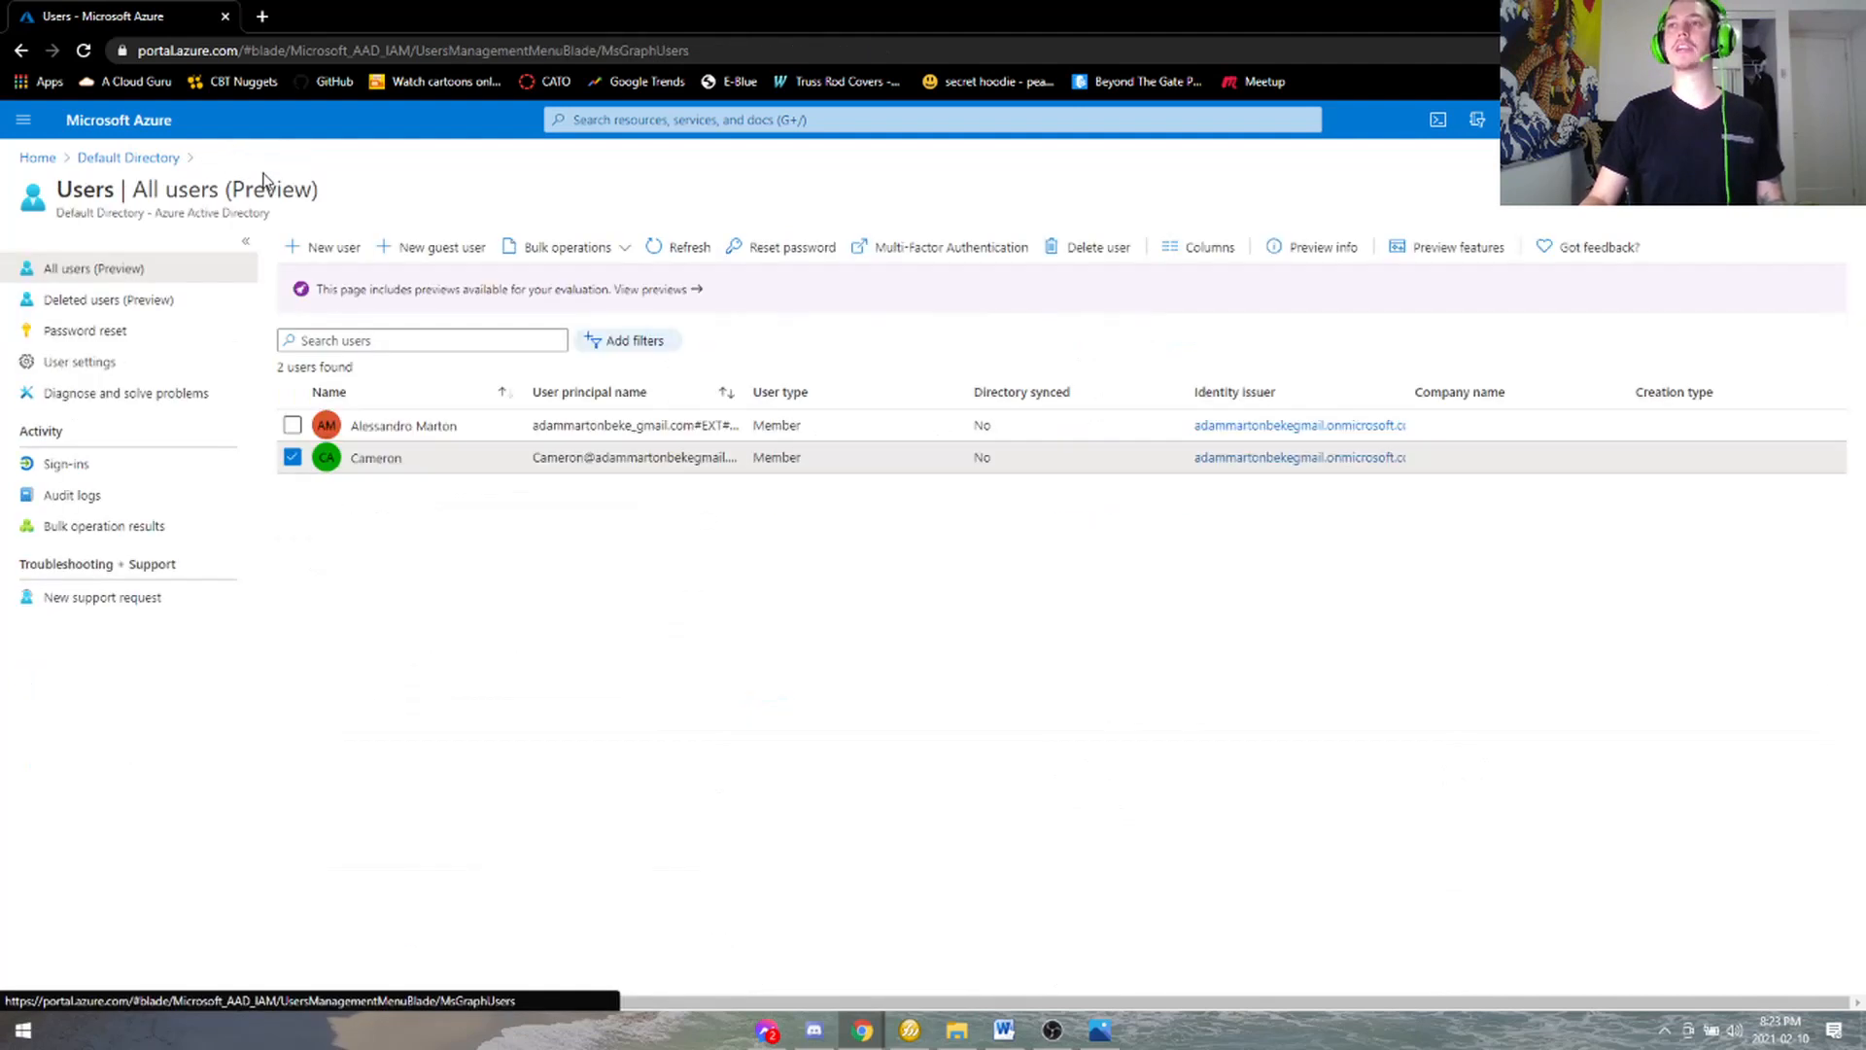
left_click(1086, 257)
left_click(317, 323)
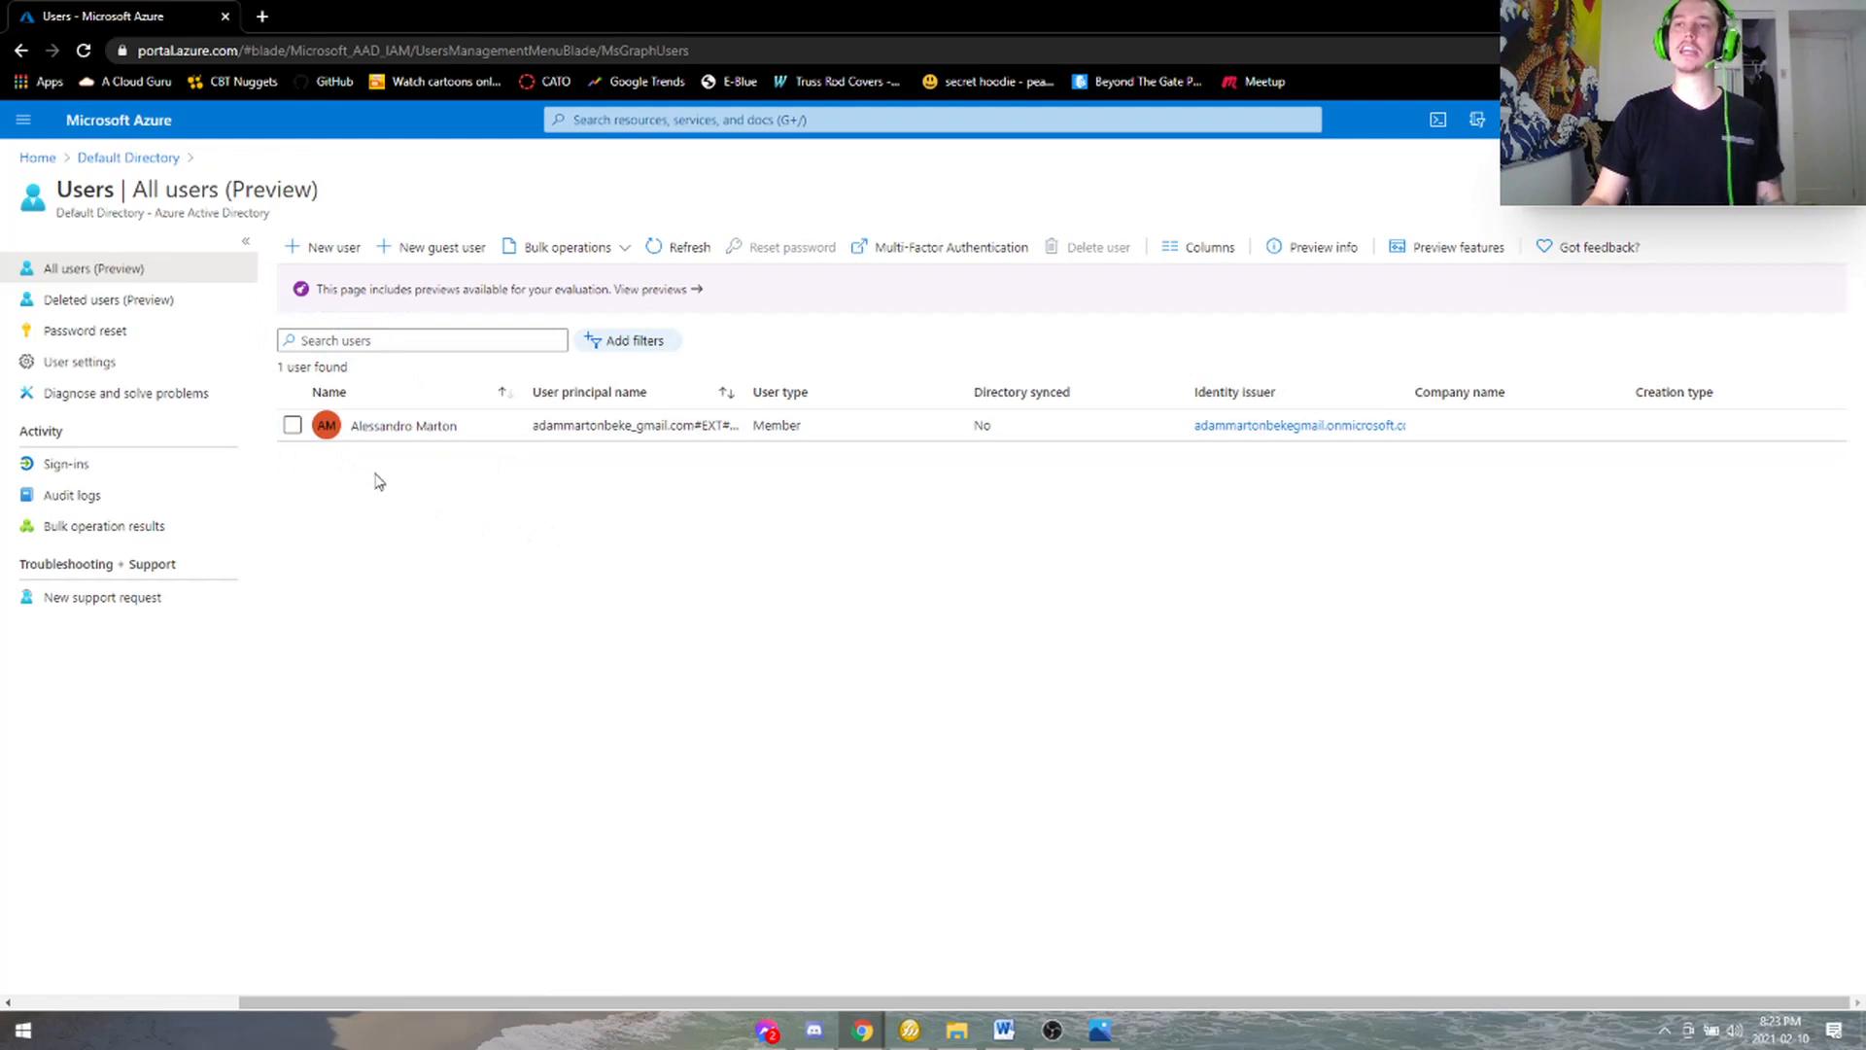
left_click(161, 302)
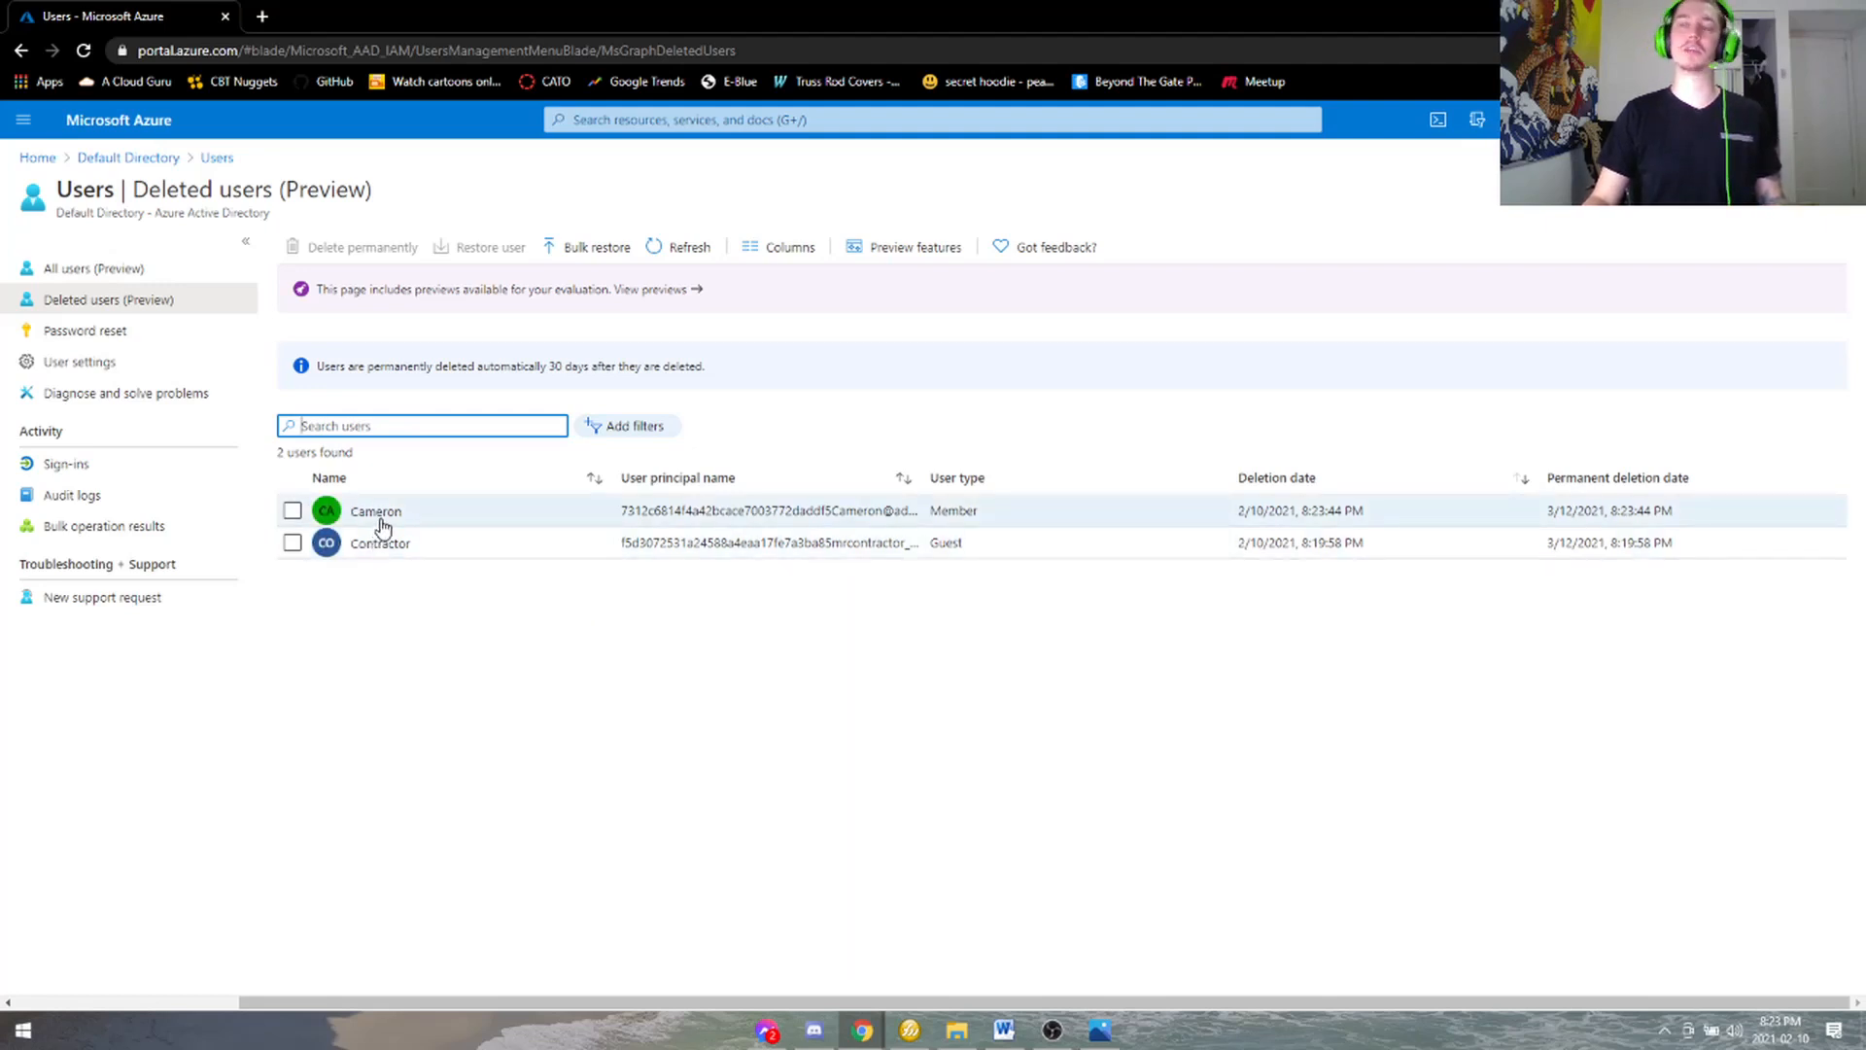
- Restore the deleted Accounting user from the Deleted users list
left_click(716, 689)
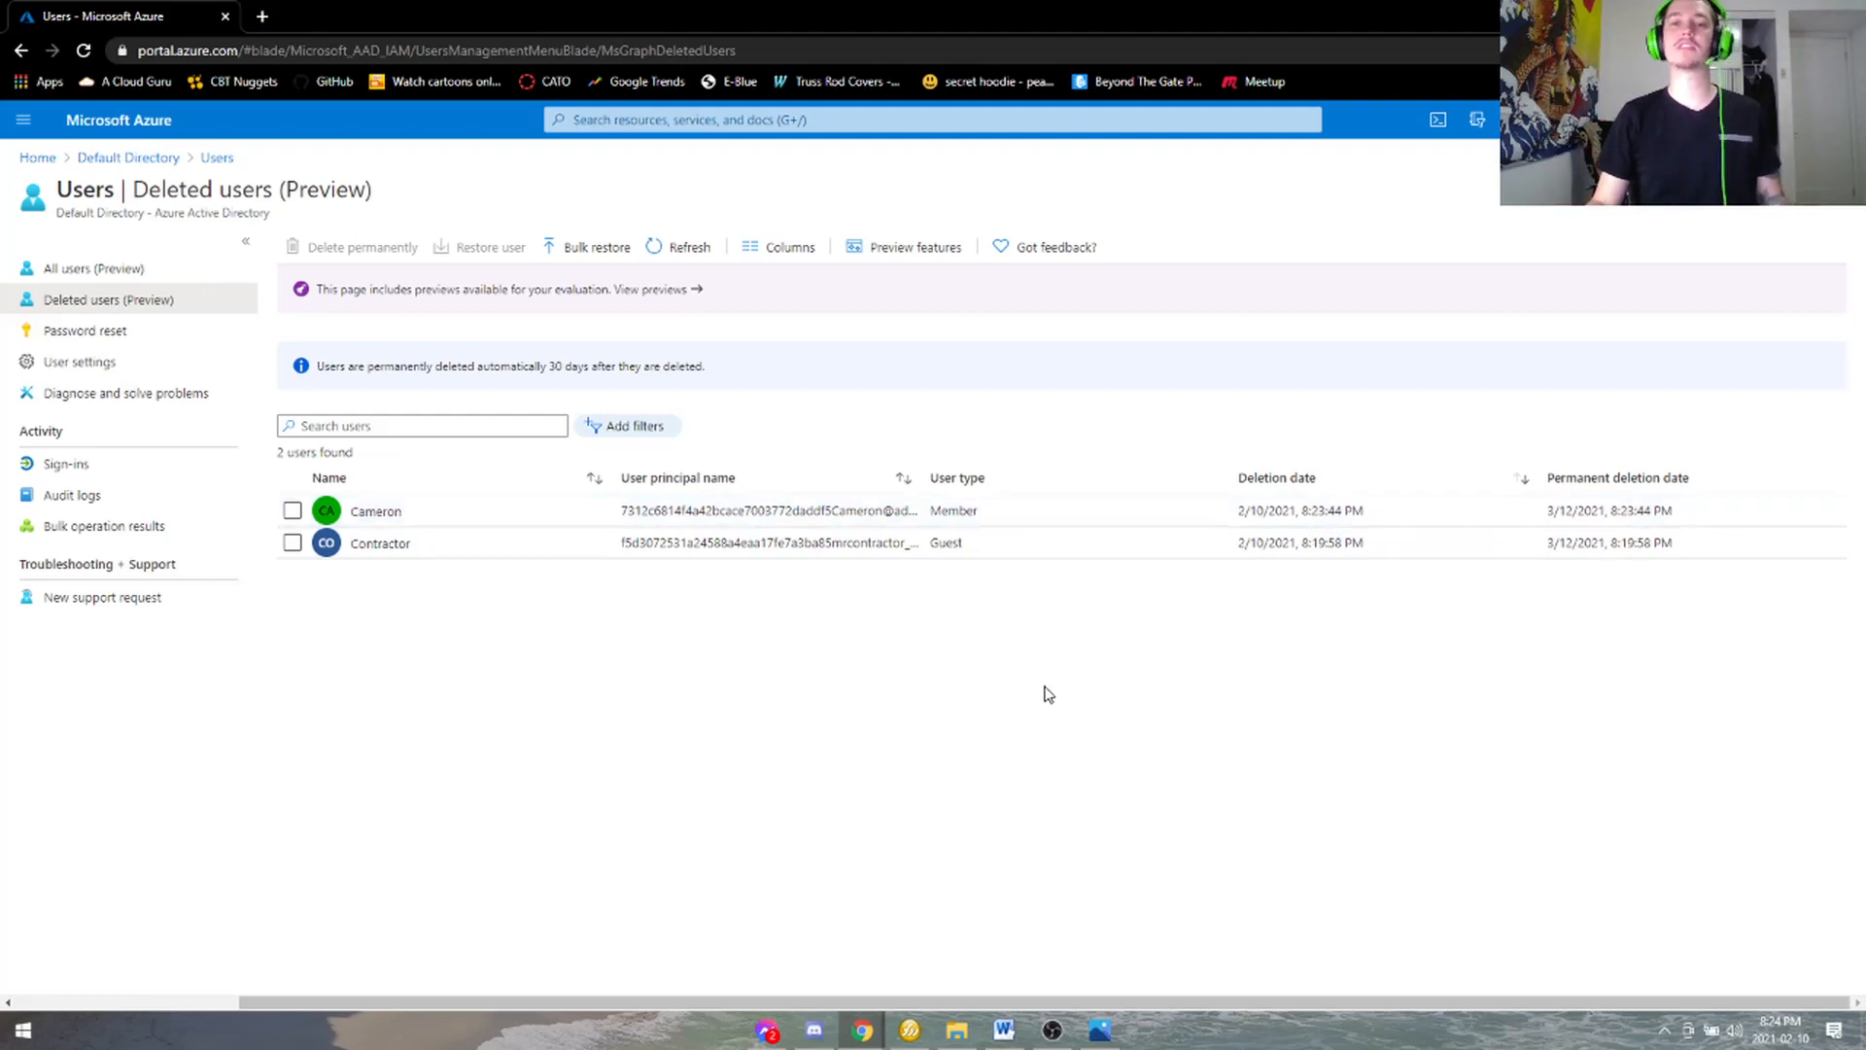
left_click(293, 511)
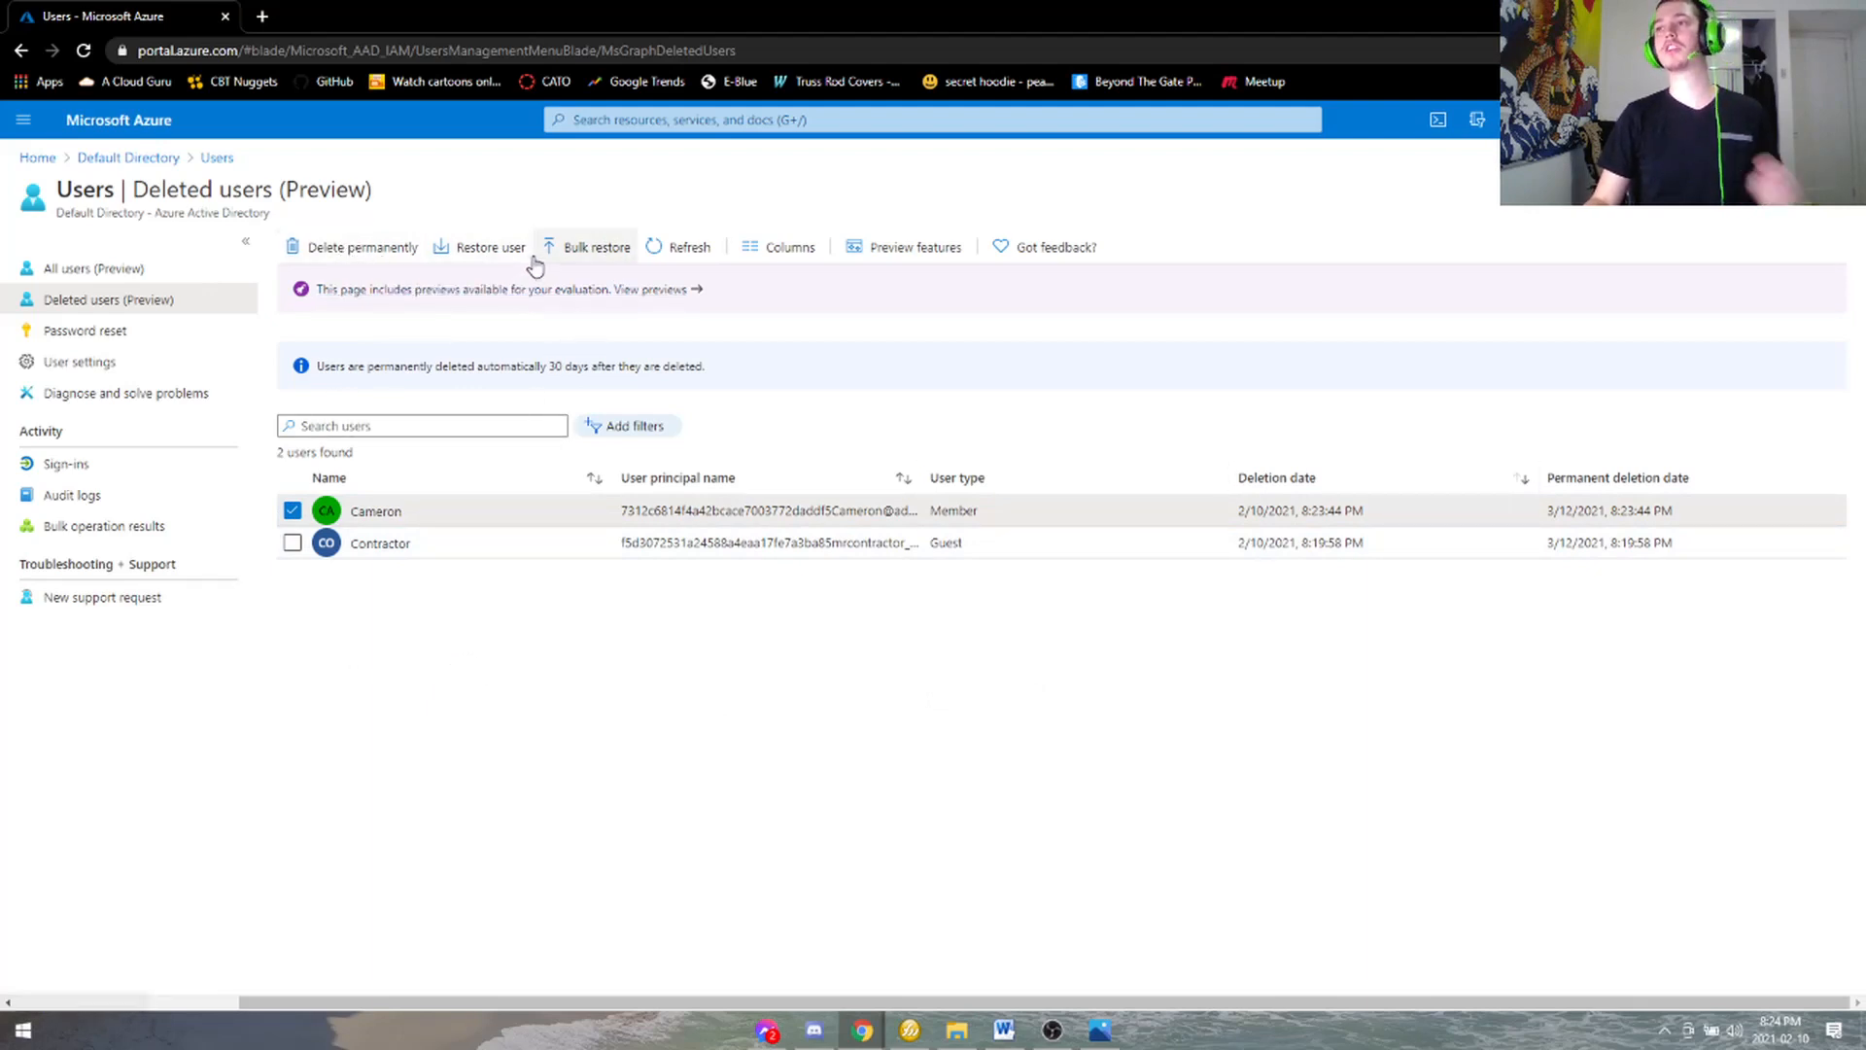
left_click(496, 249)
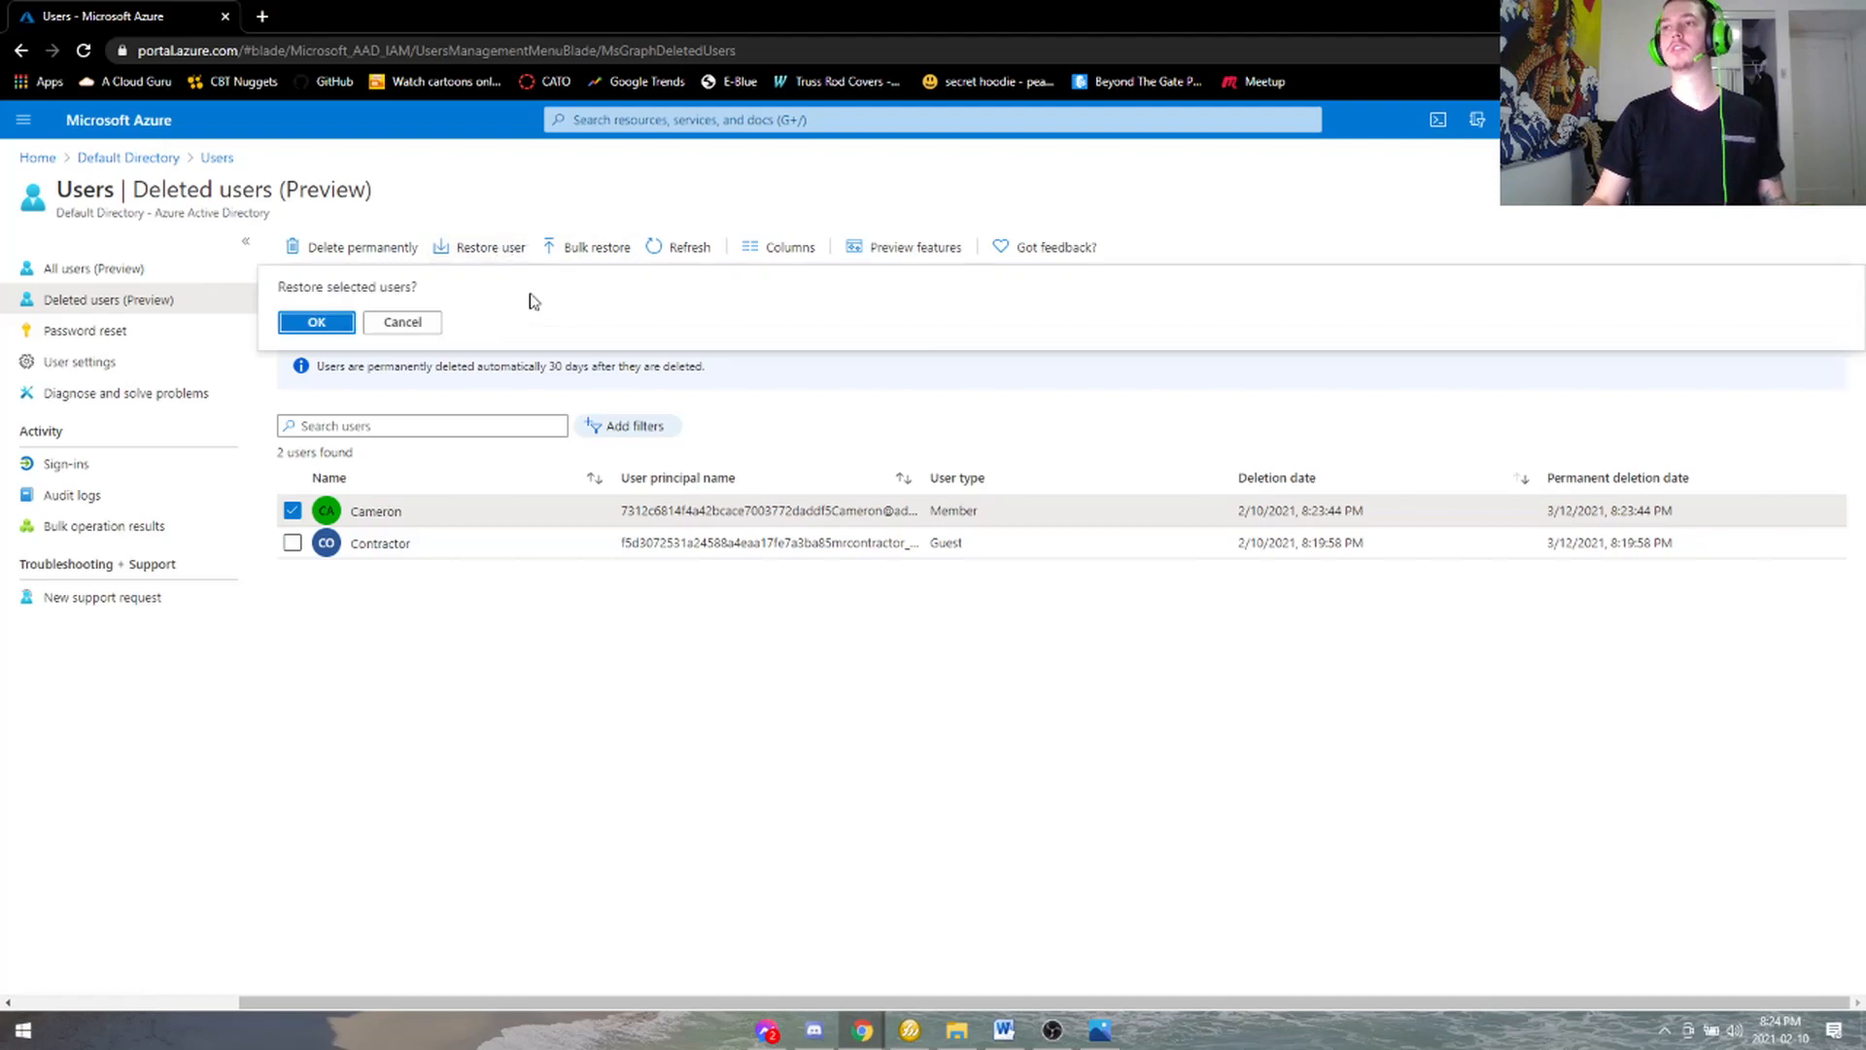
left_click(331, 324)
- Return to All users, now showing two users, and select the test member user
left_click(166, 280)
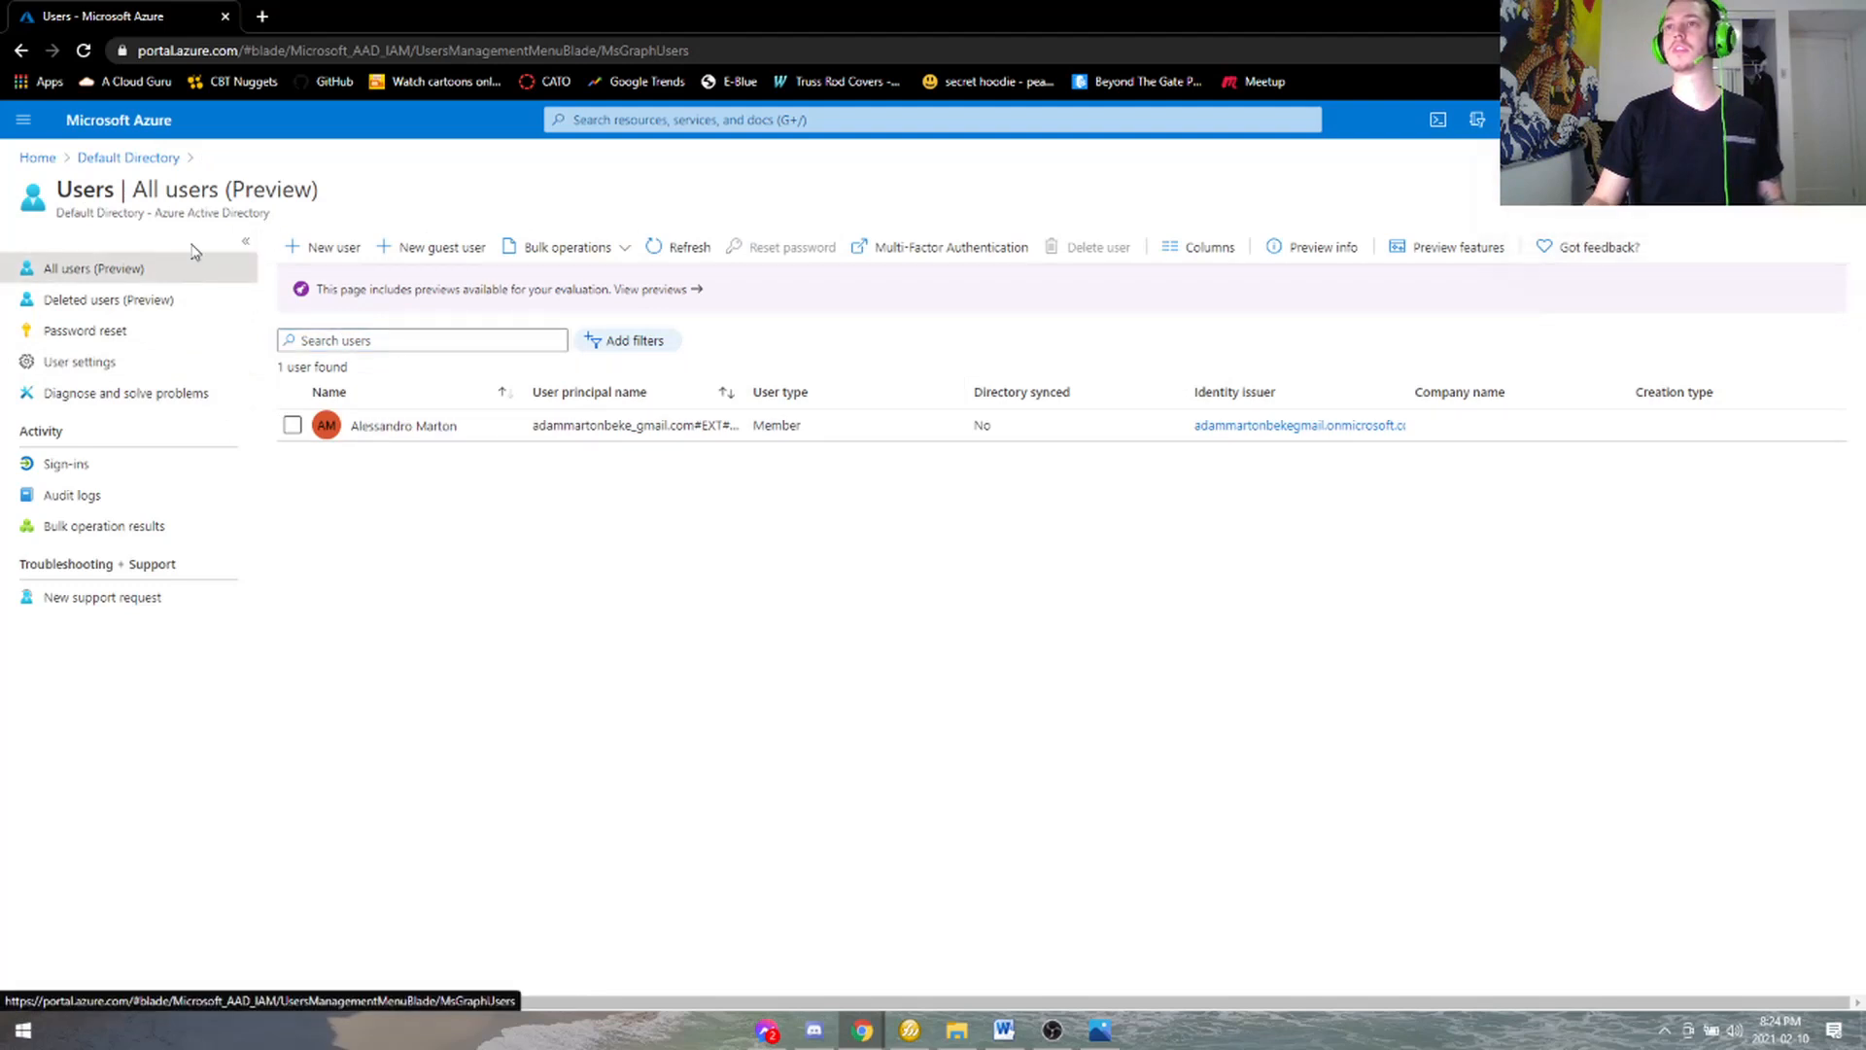
left_click(166, 300)
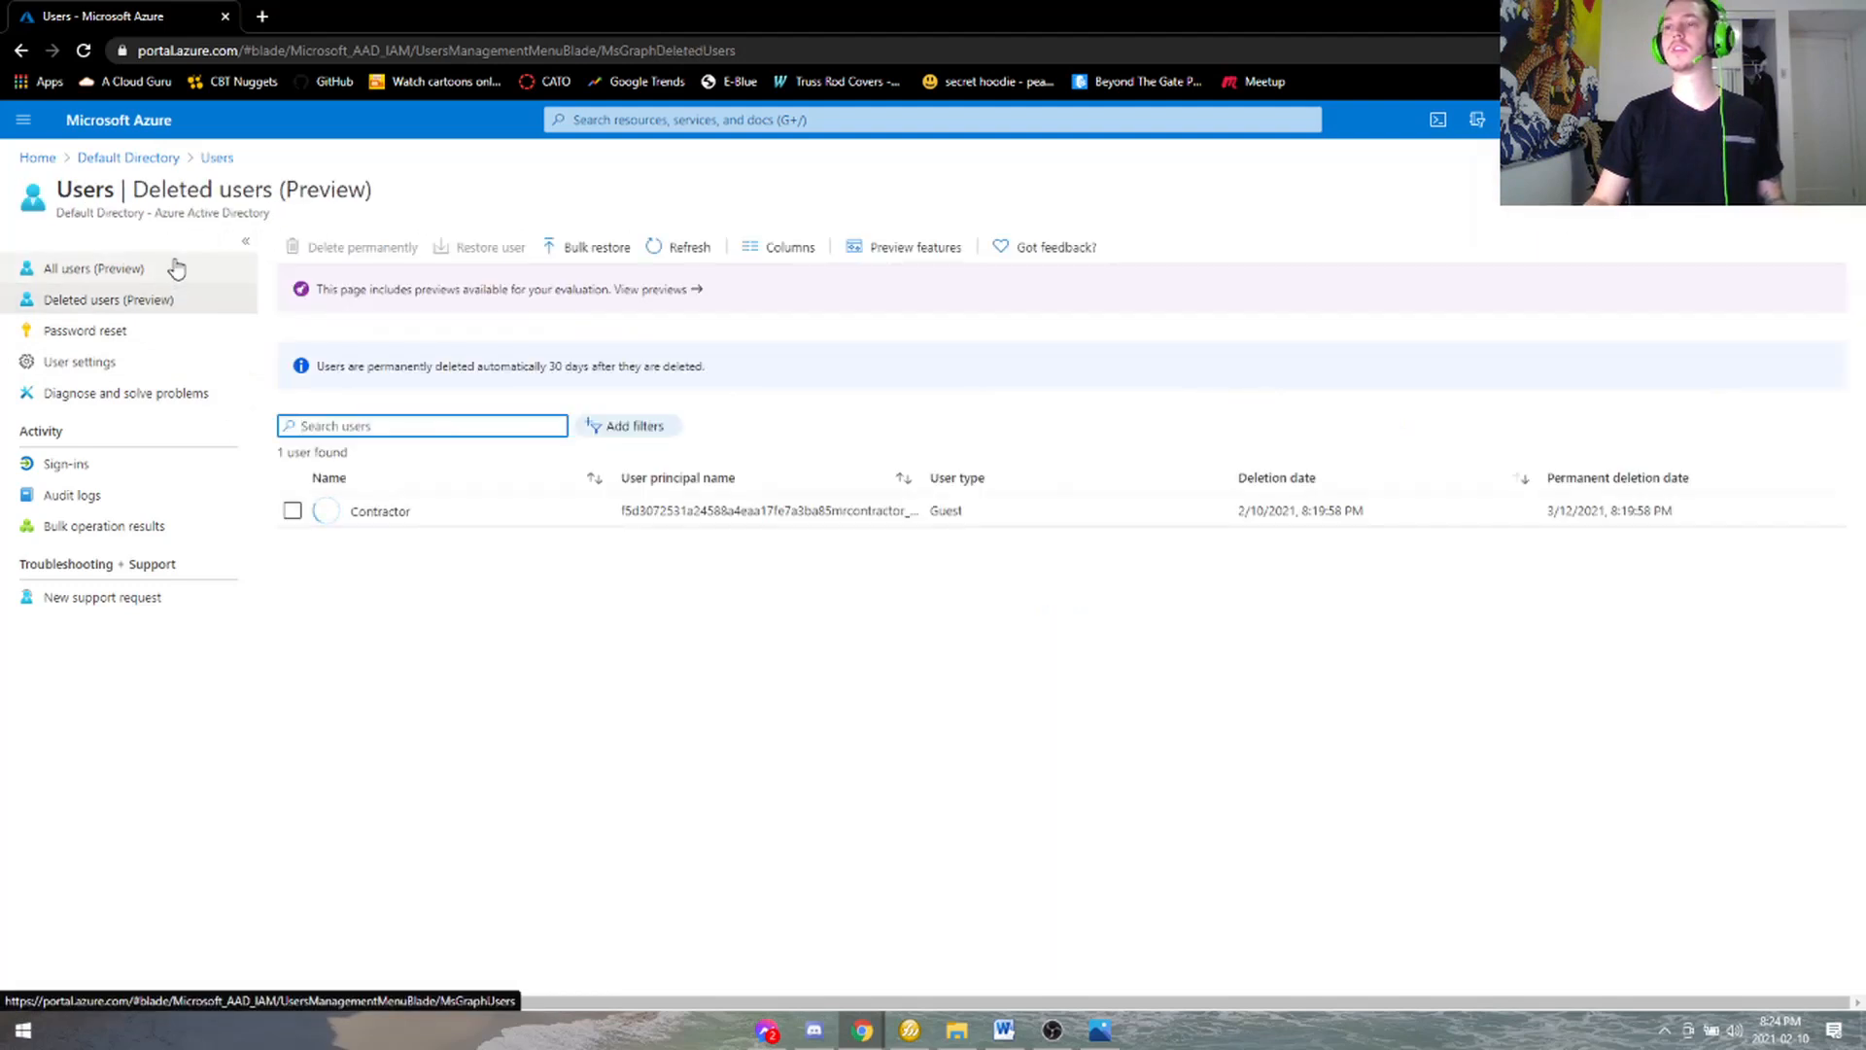
left_click(176, 269)
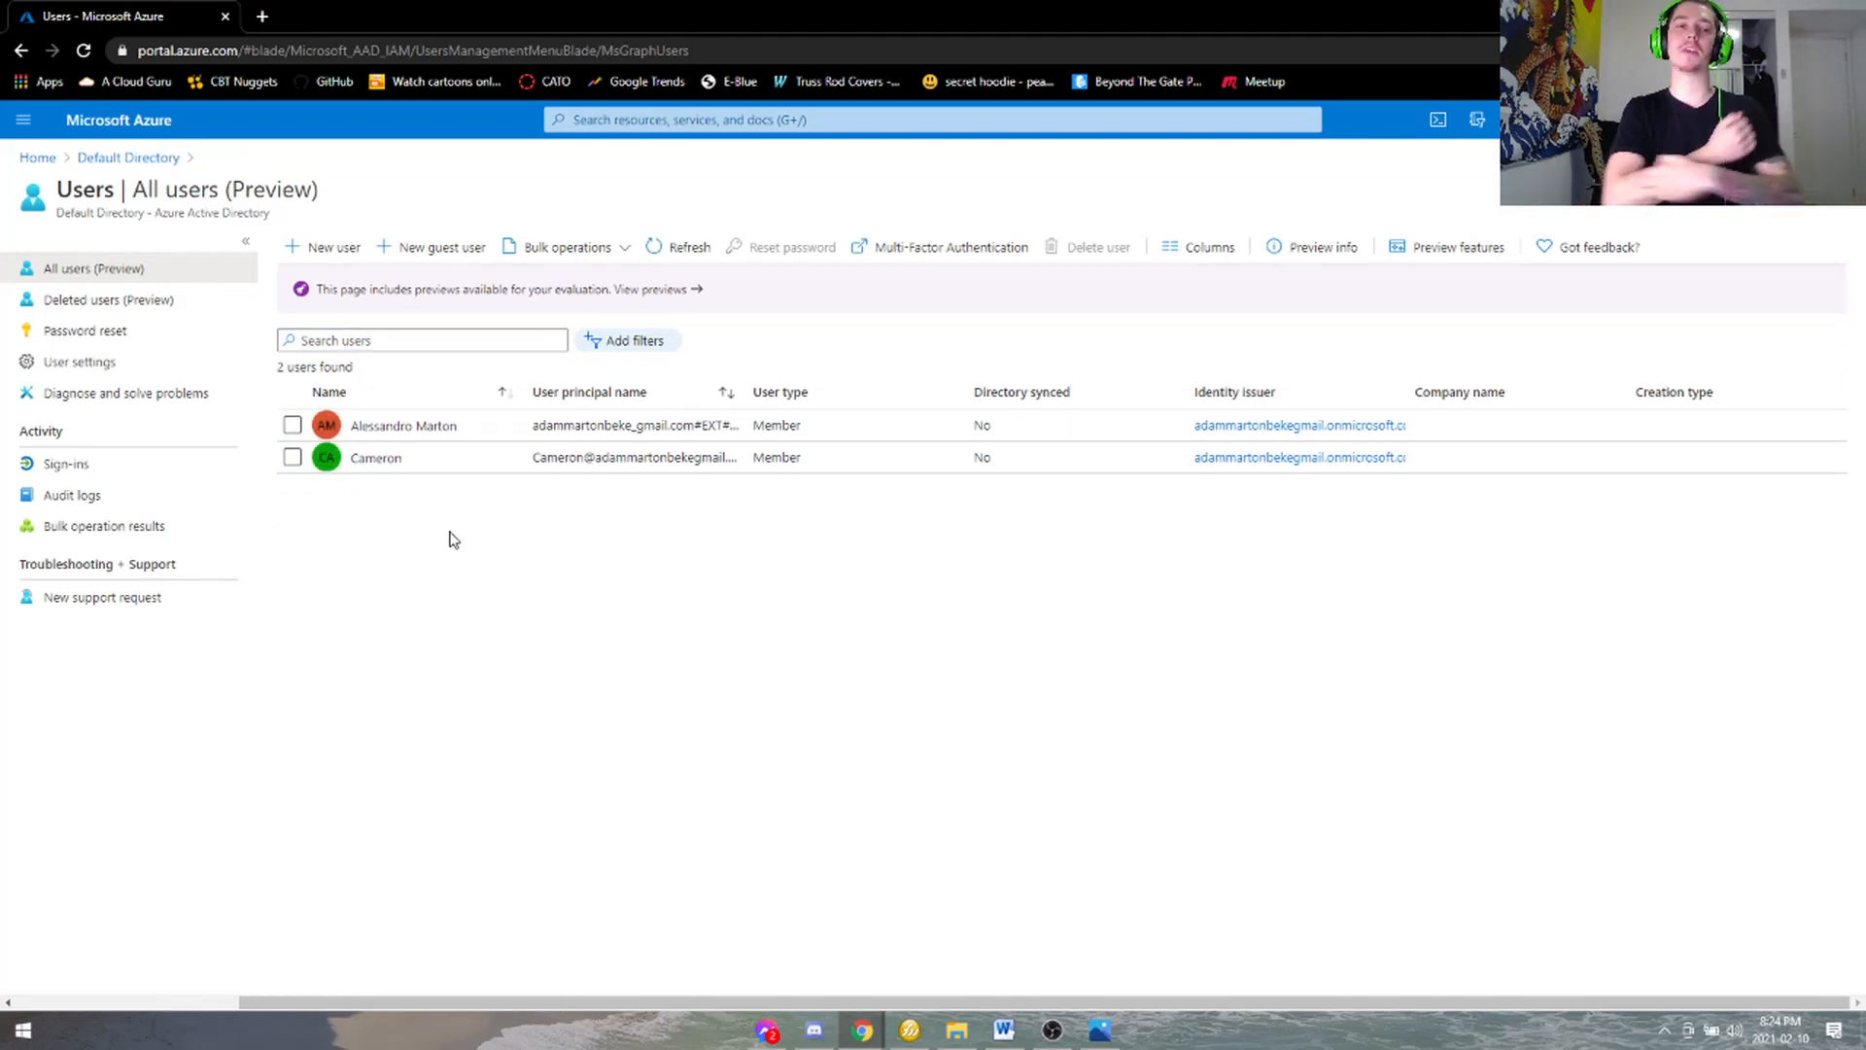
left_click(290, 459)
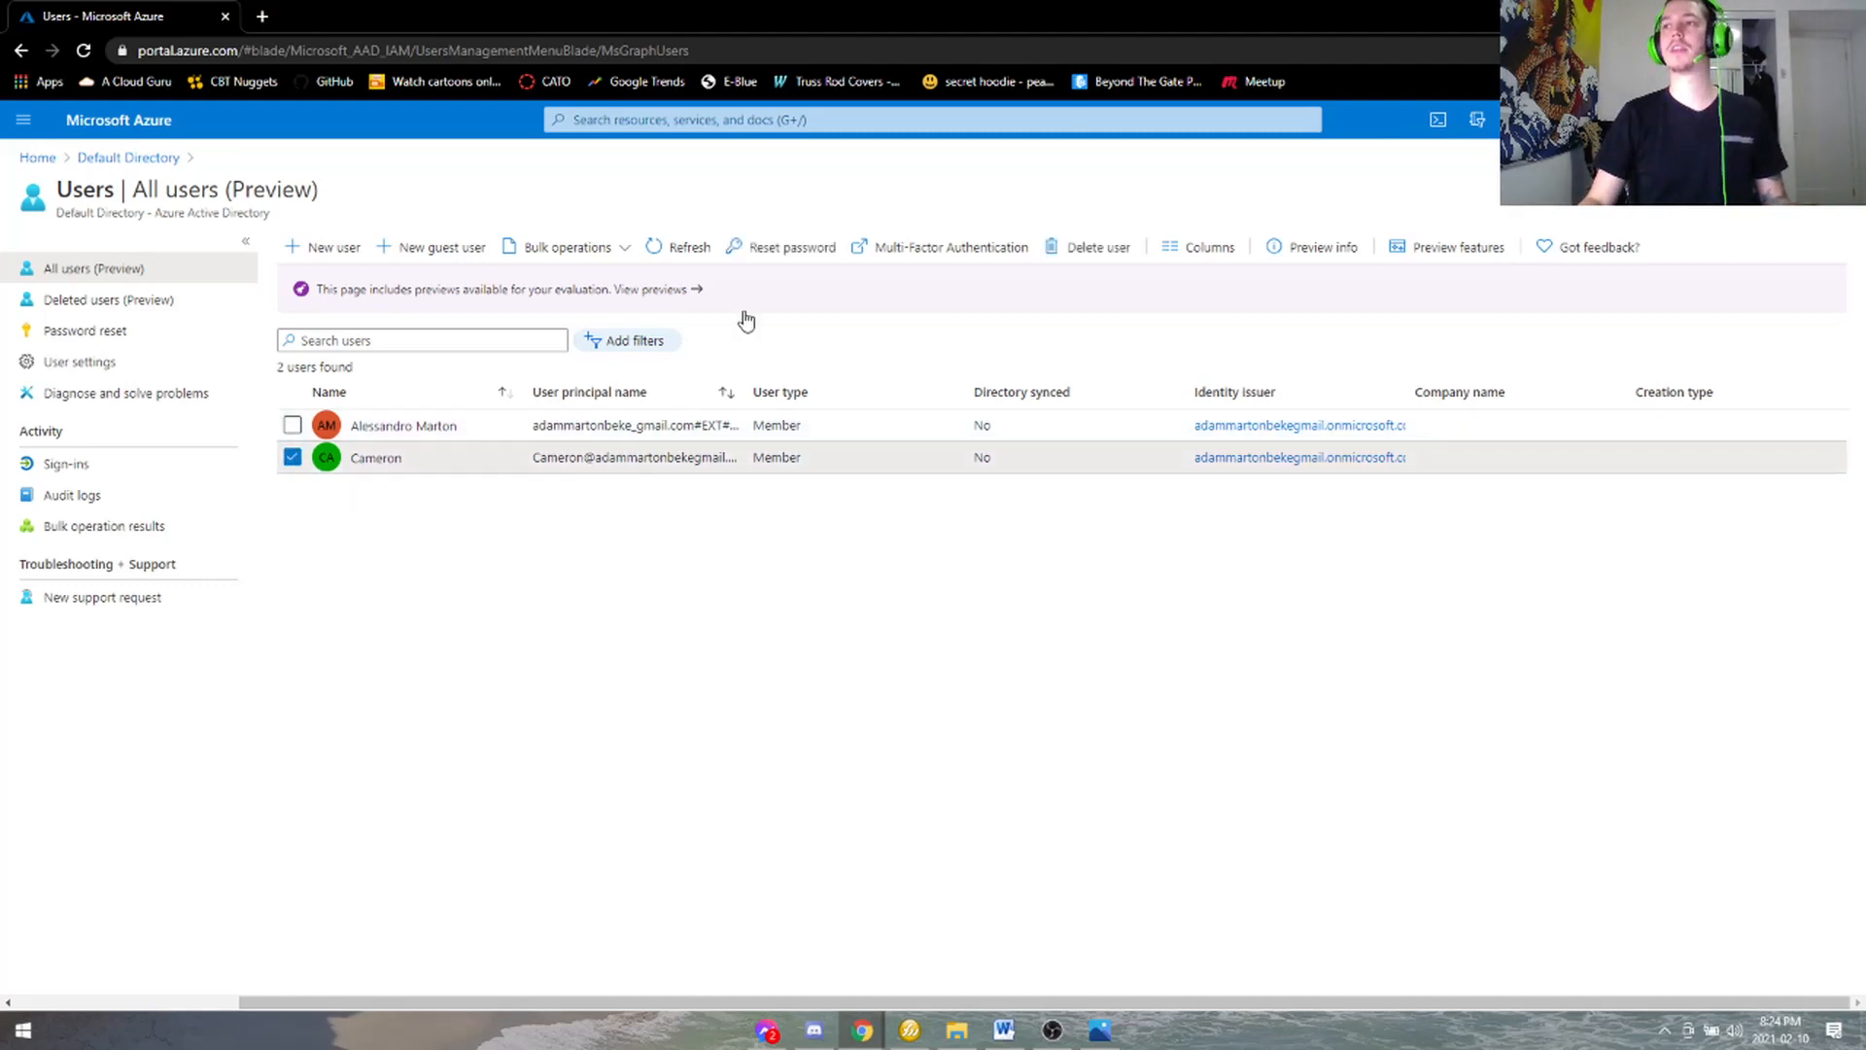
- Delete the test member user, refreshing Deleted users and retrying the deletion from All users
left_click(1090, 254)
left_click(326, 320)
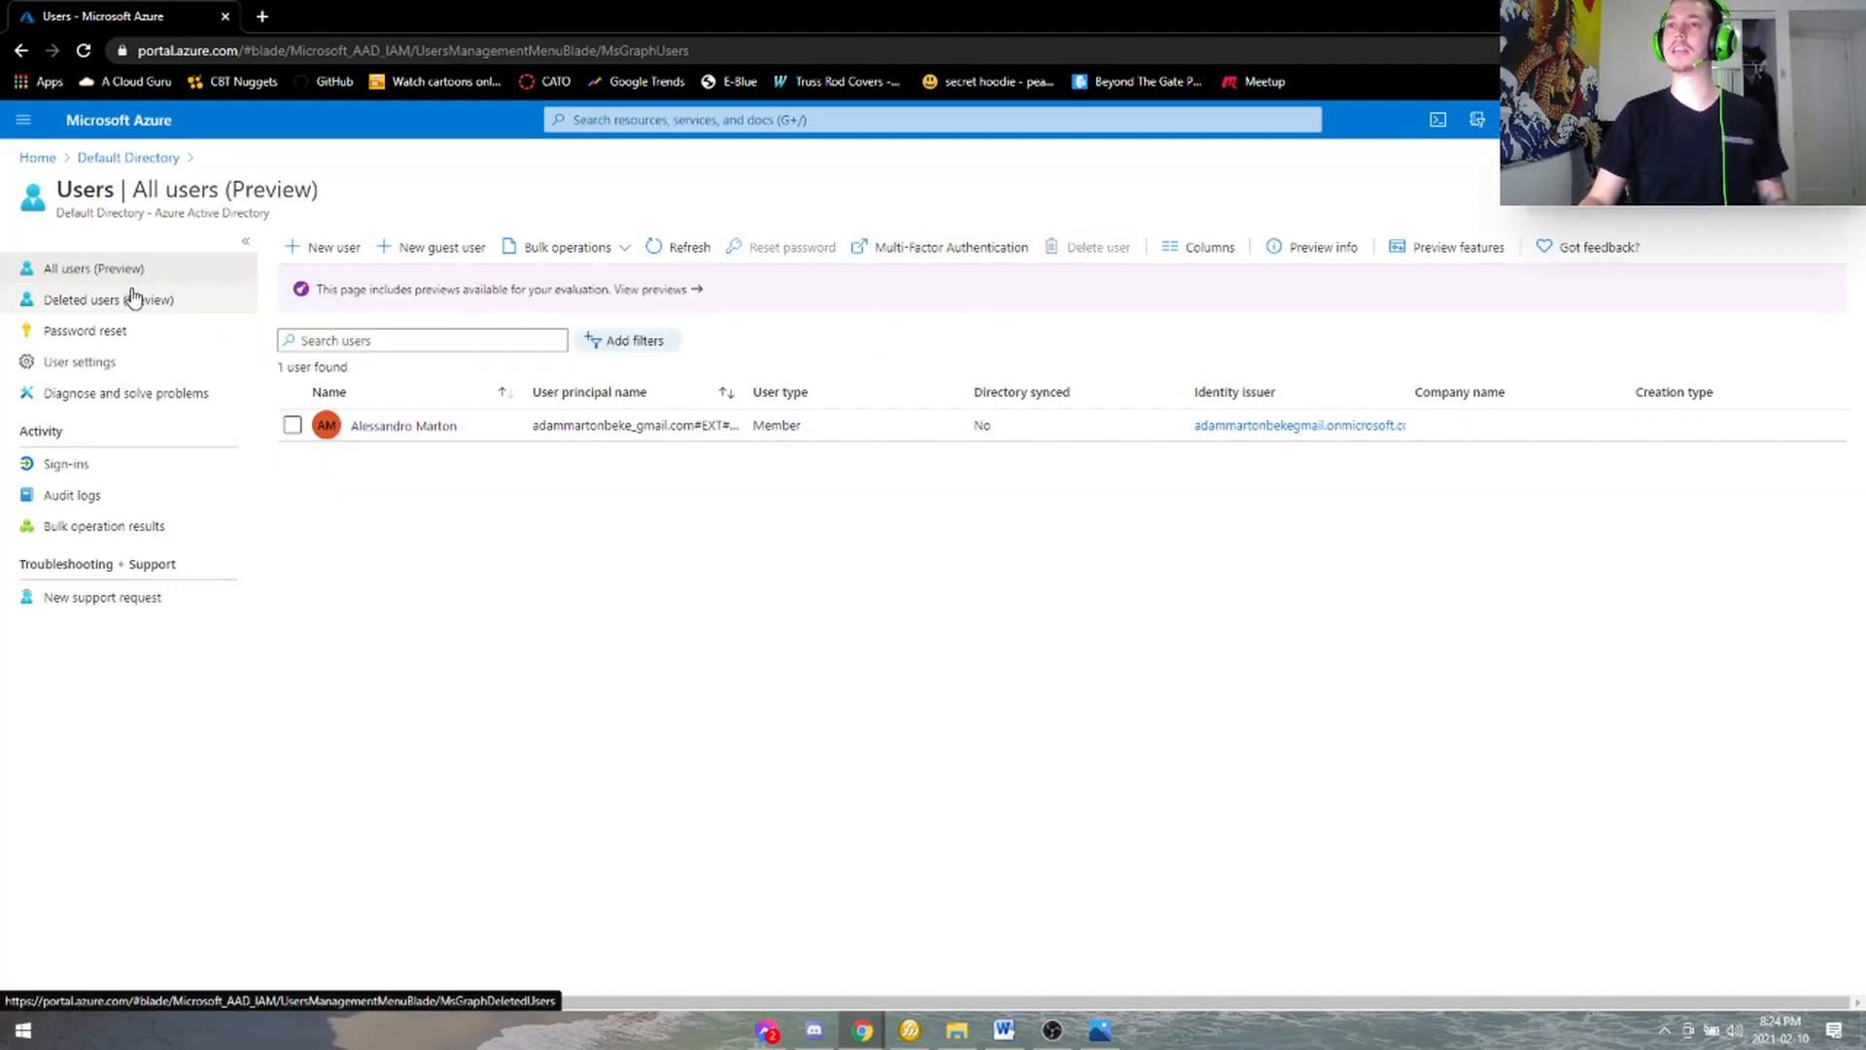
left_click(133, 297)
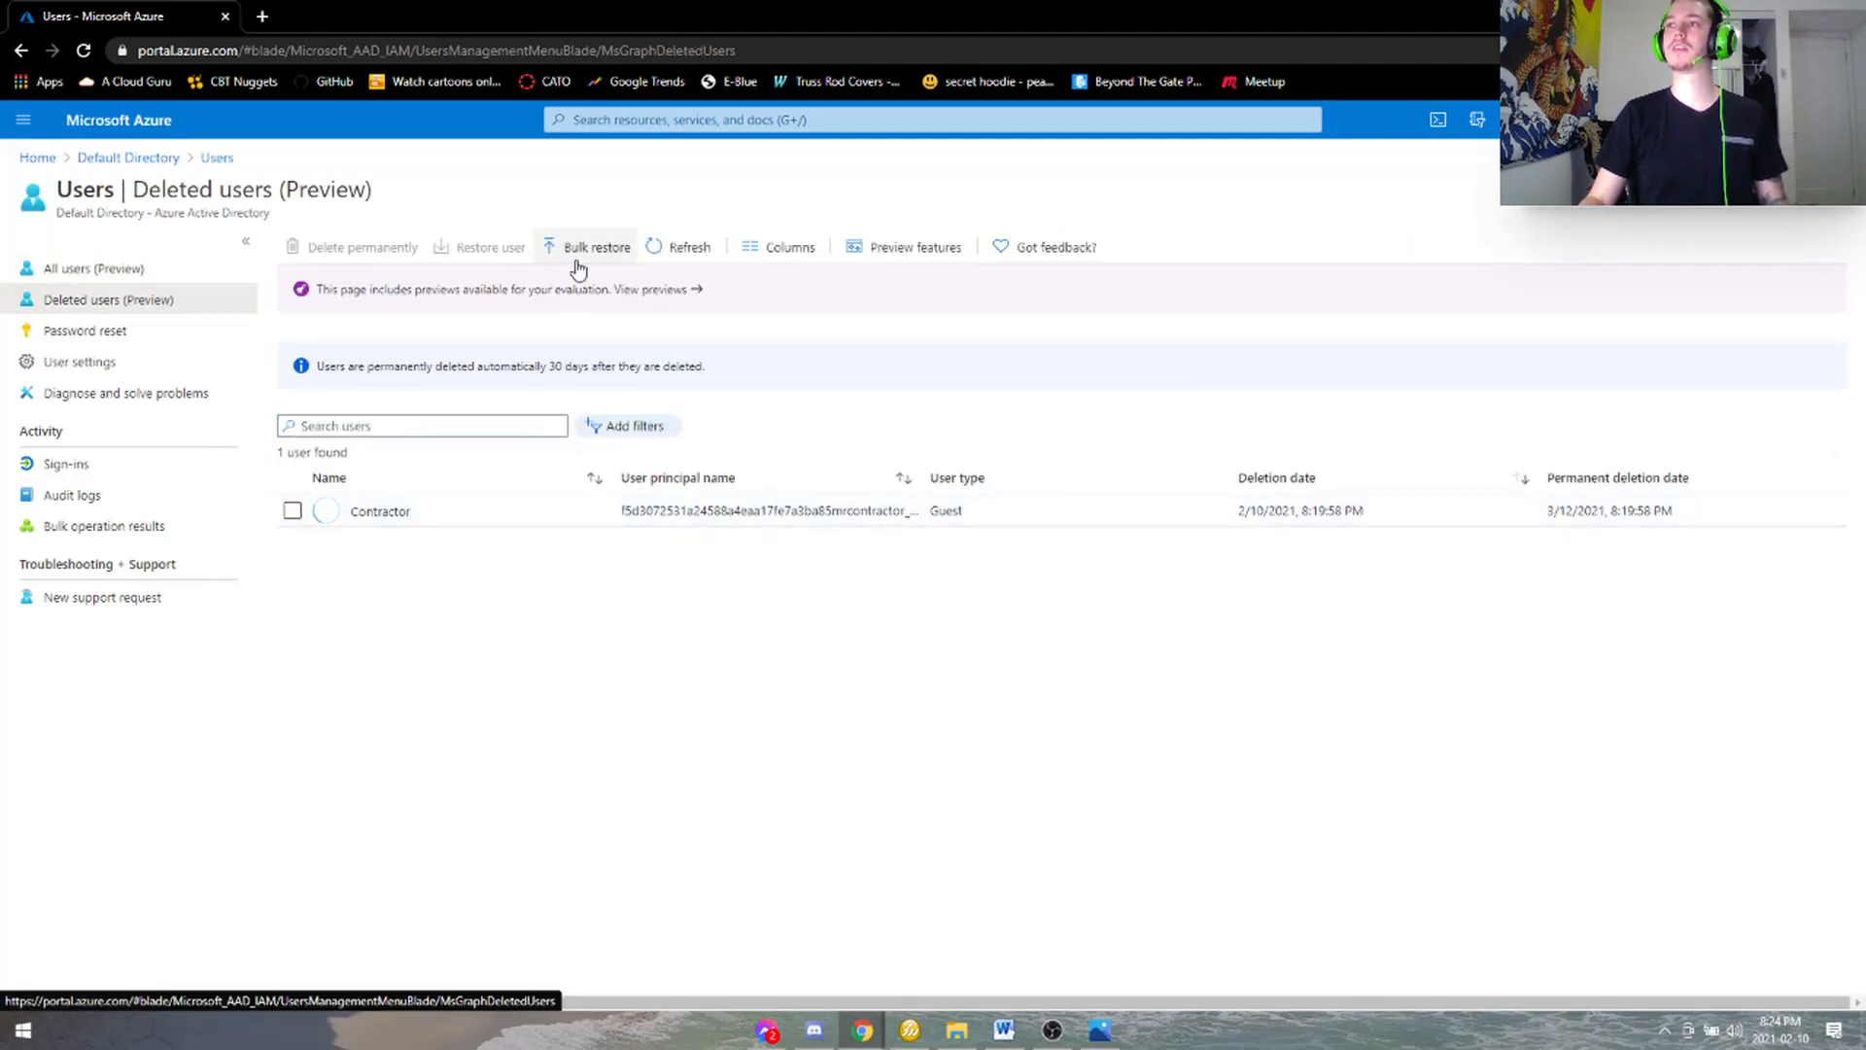
left_click(680, 253)
left_click(692, 252)
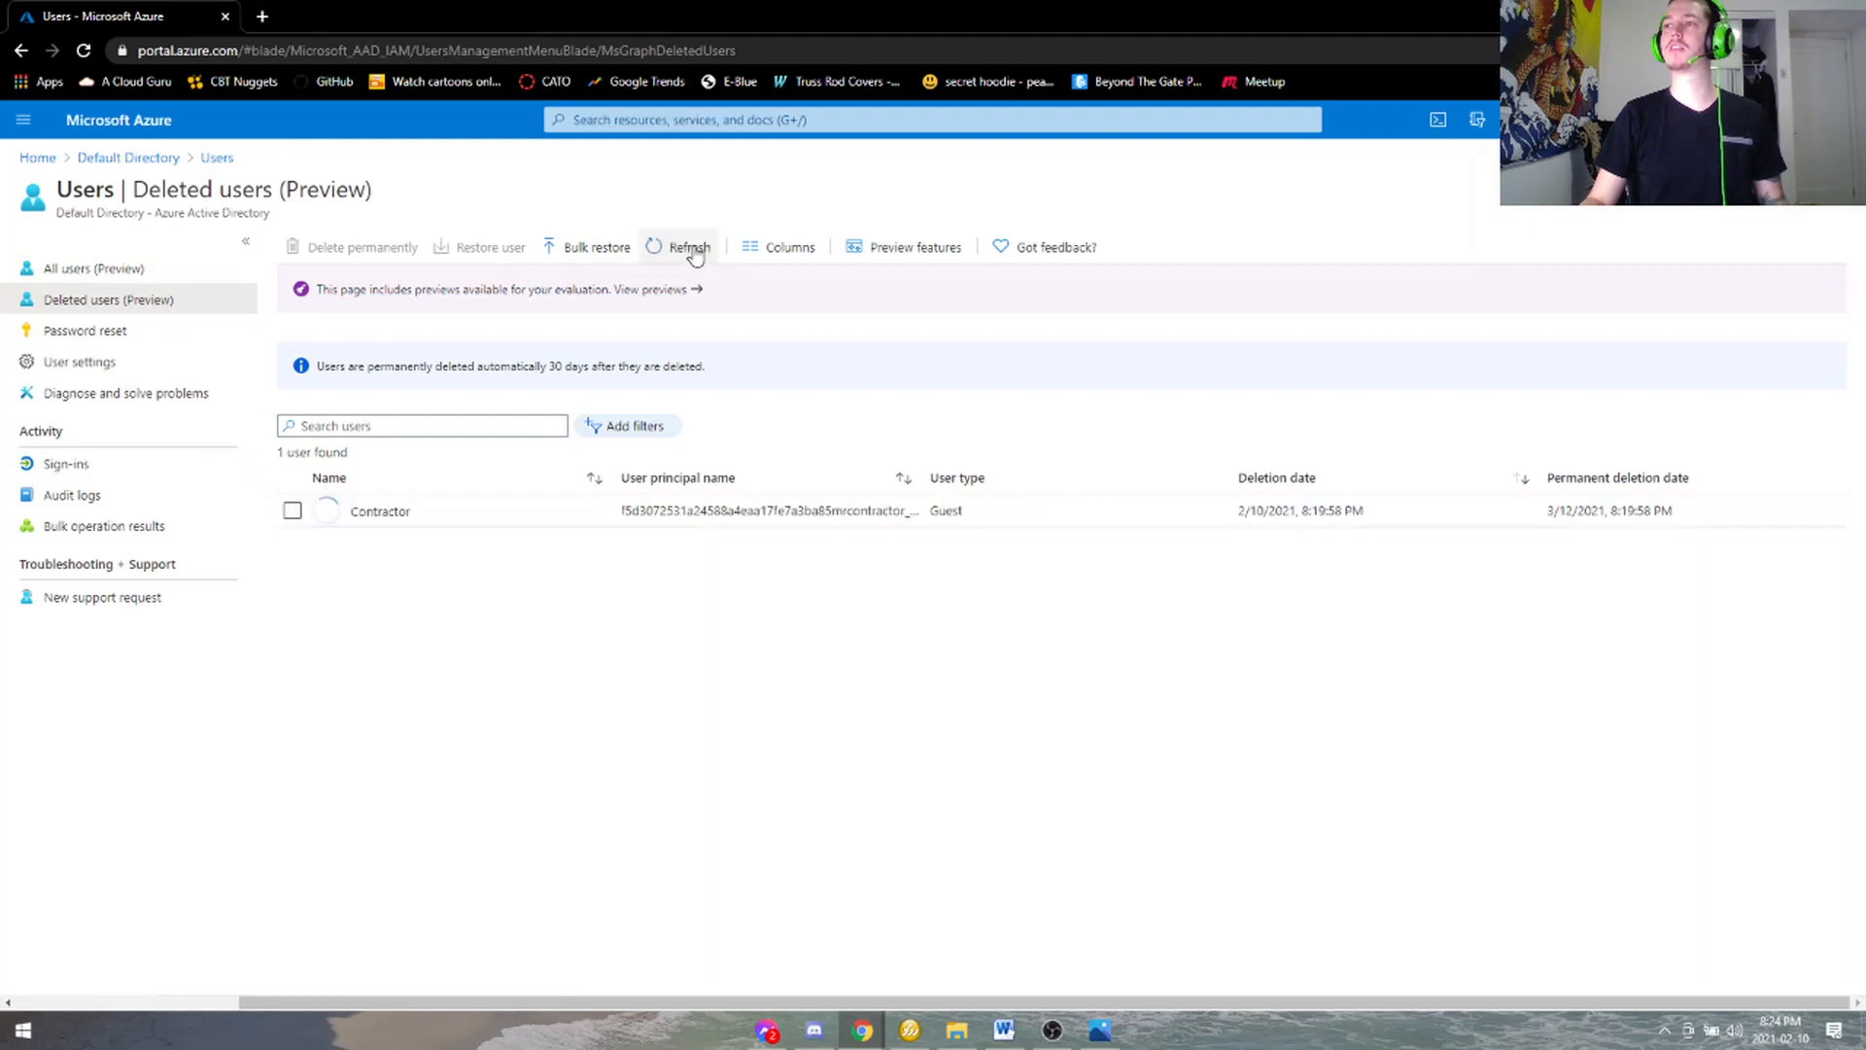
left_click(133, 272)
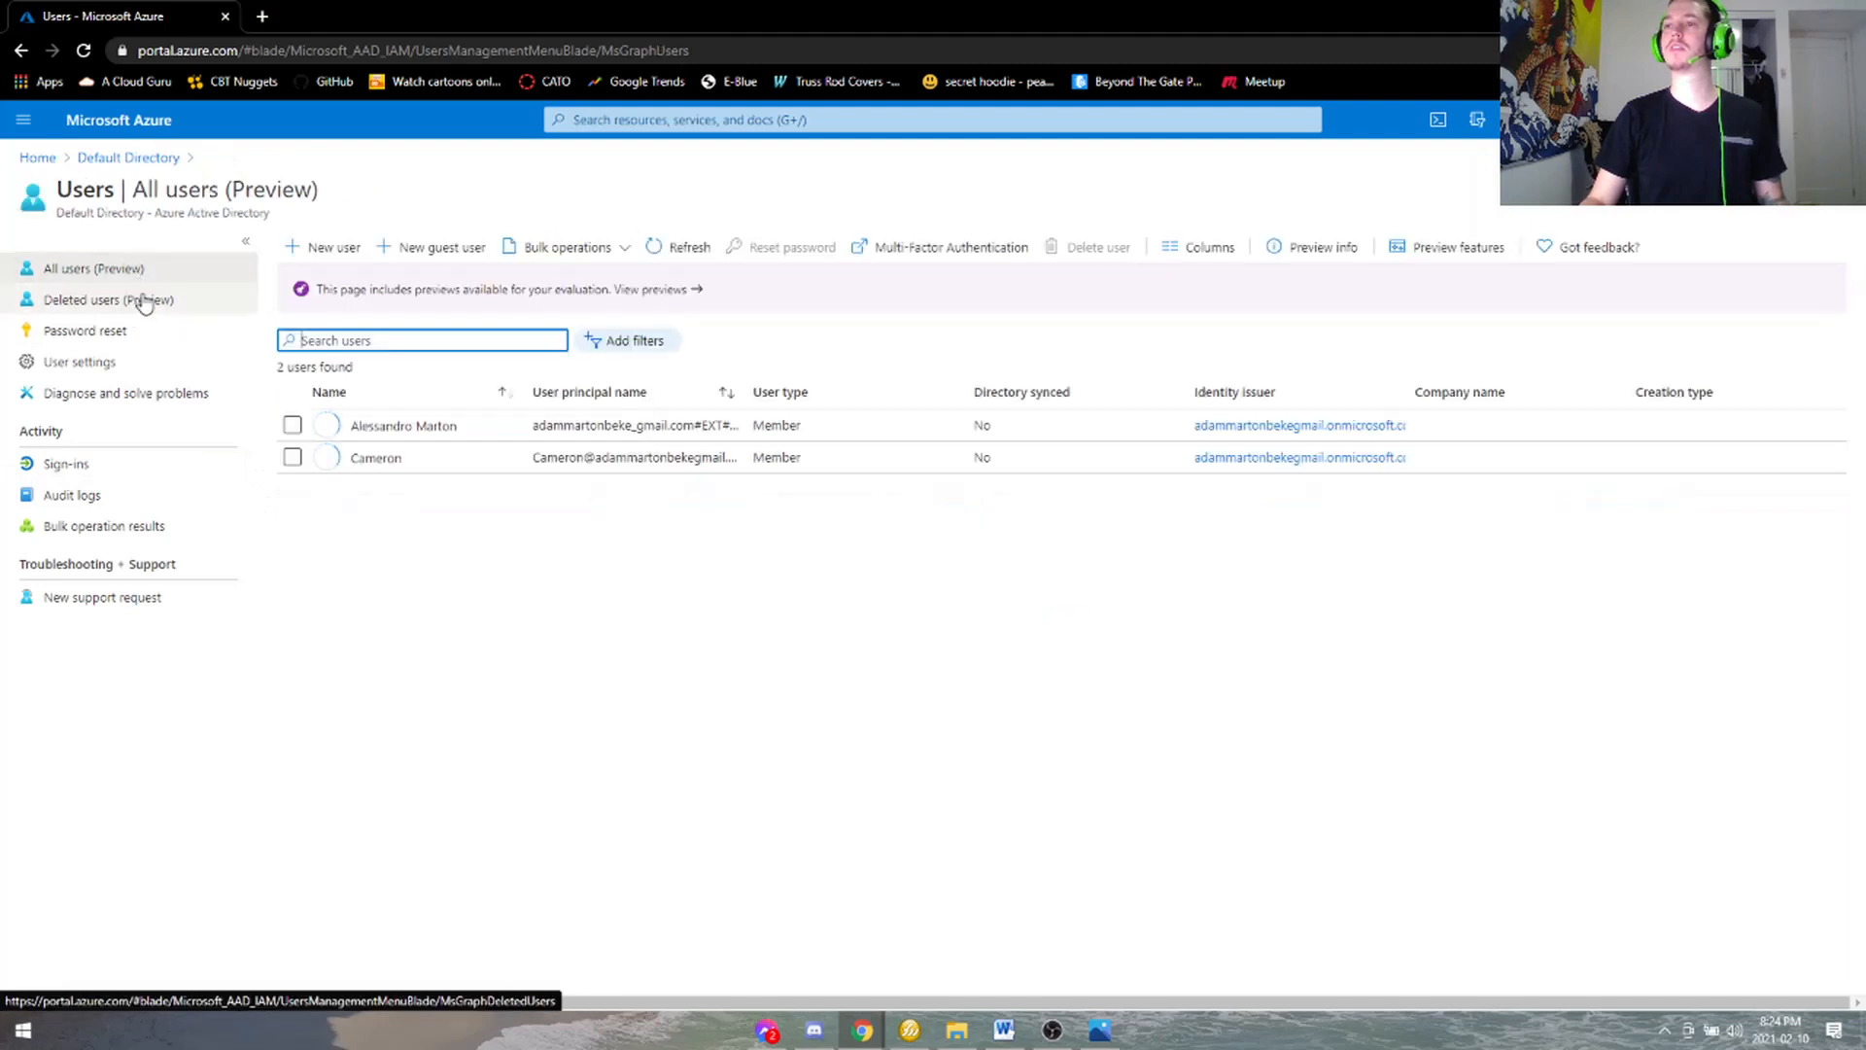
left_click(292, 457)
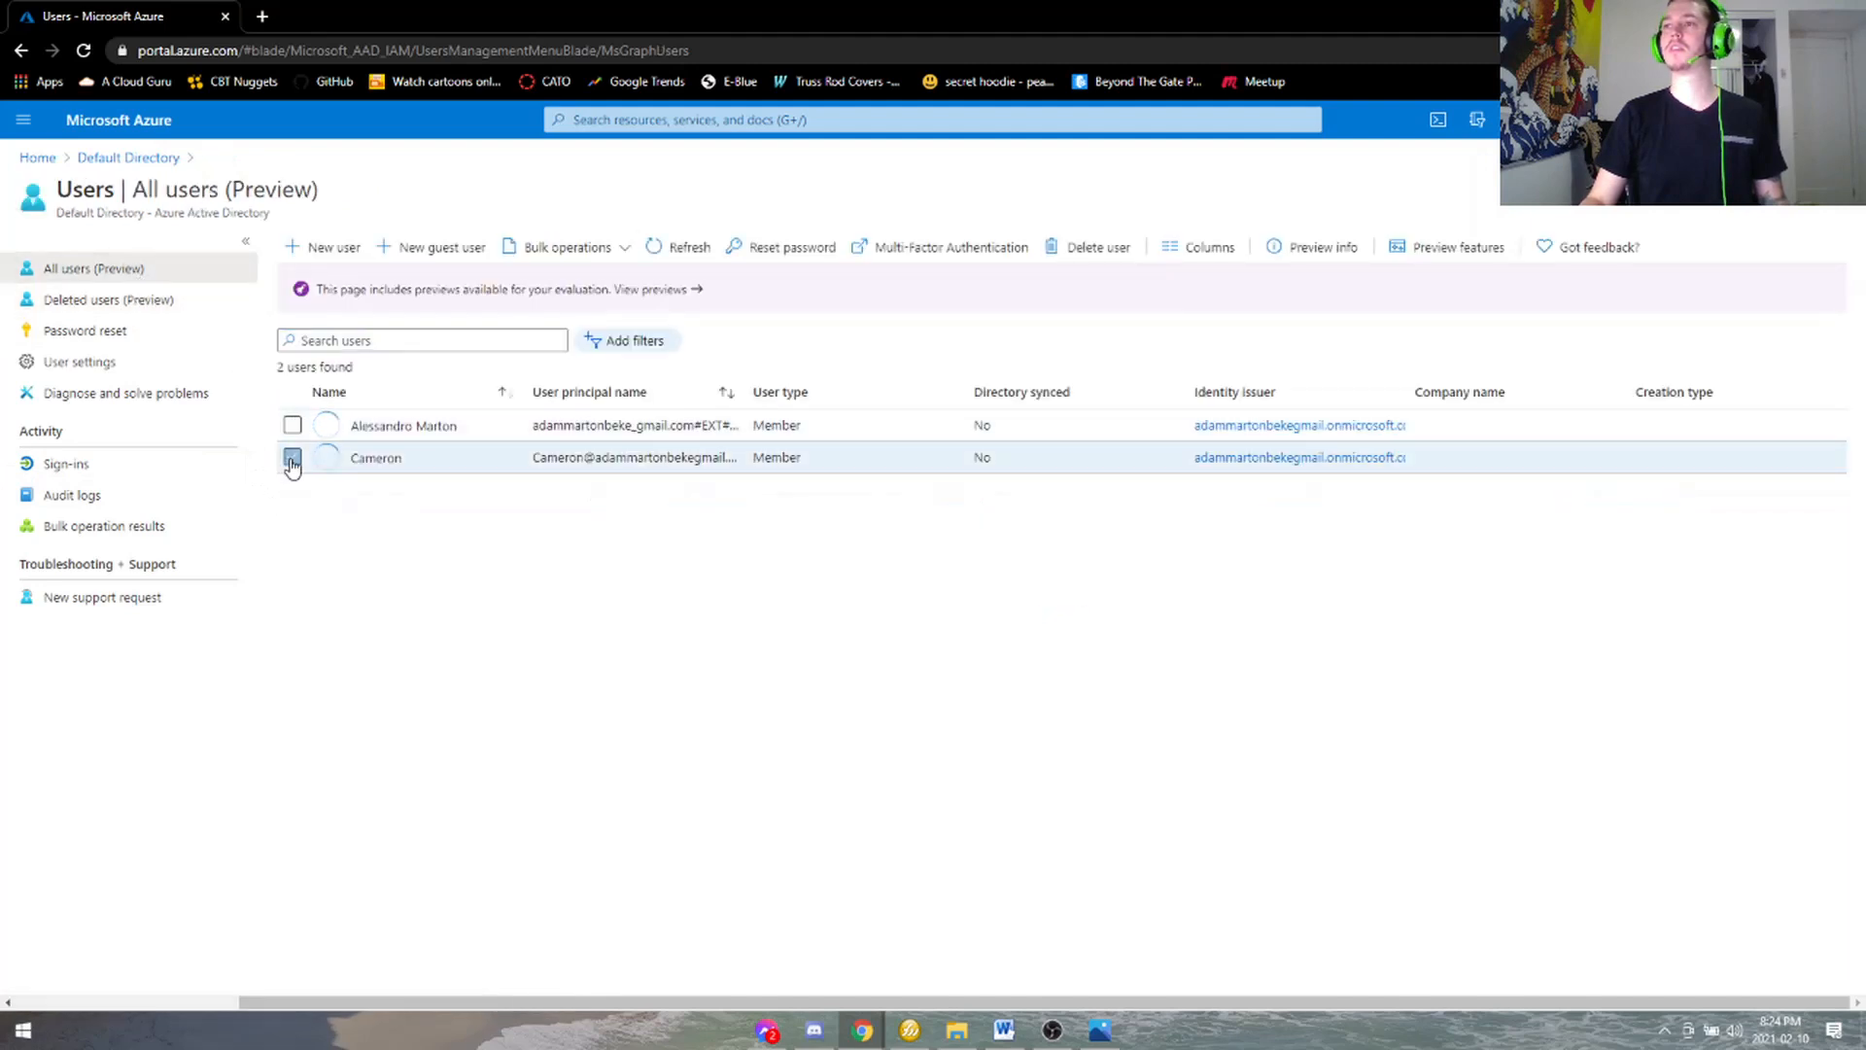
left_click(1087, 255)
left_click(318, 322)
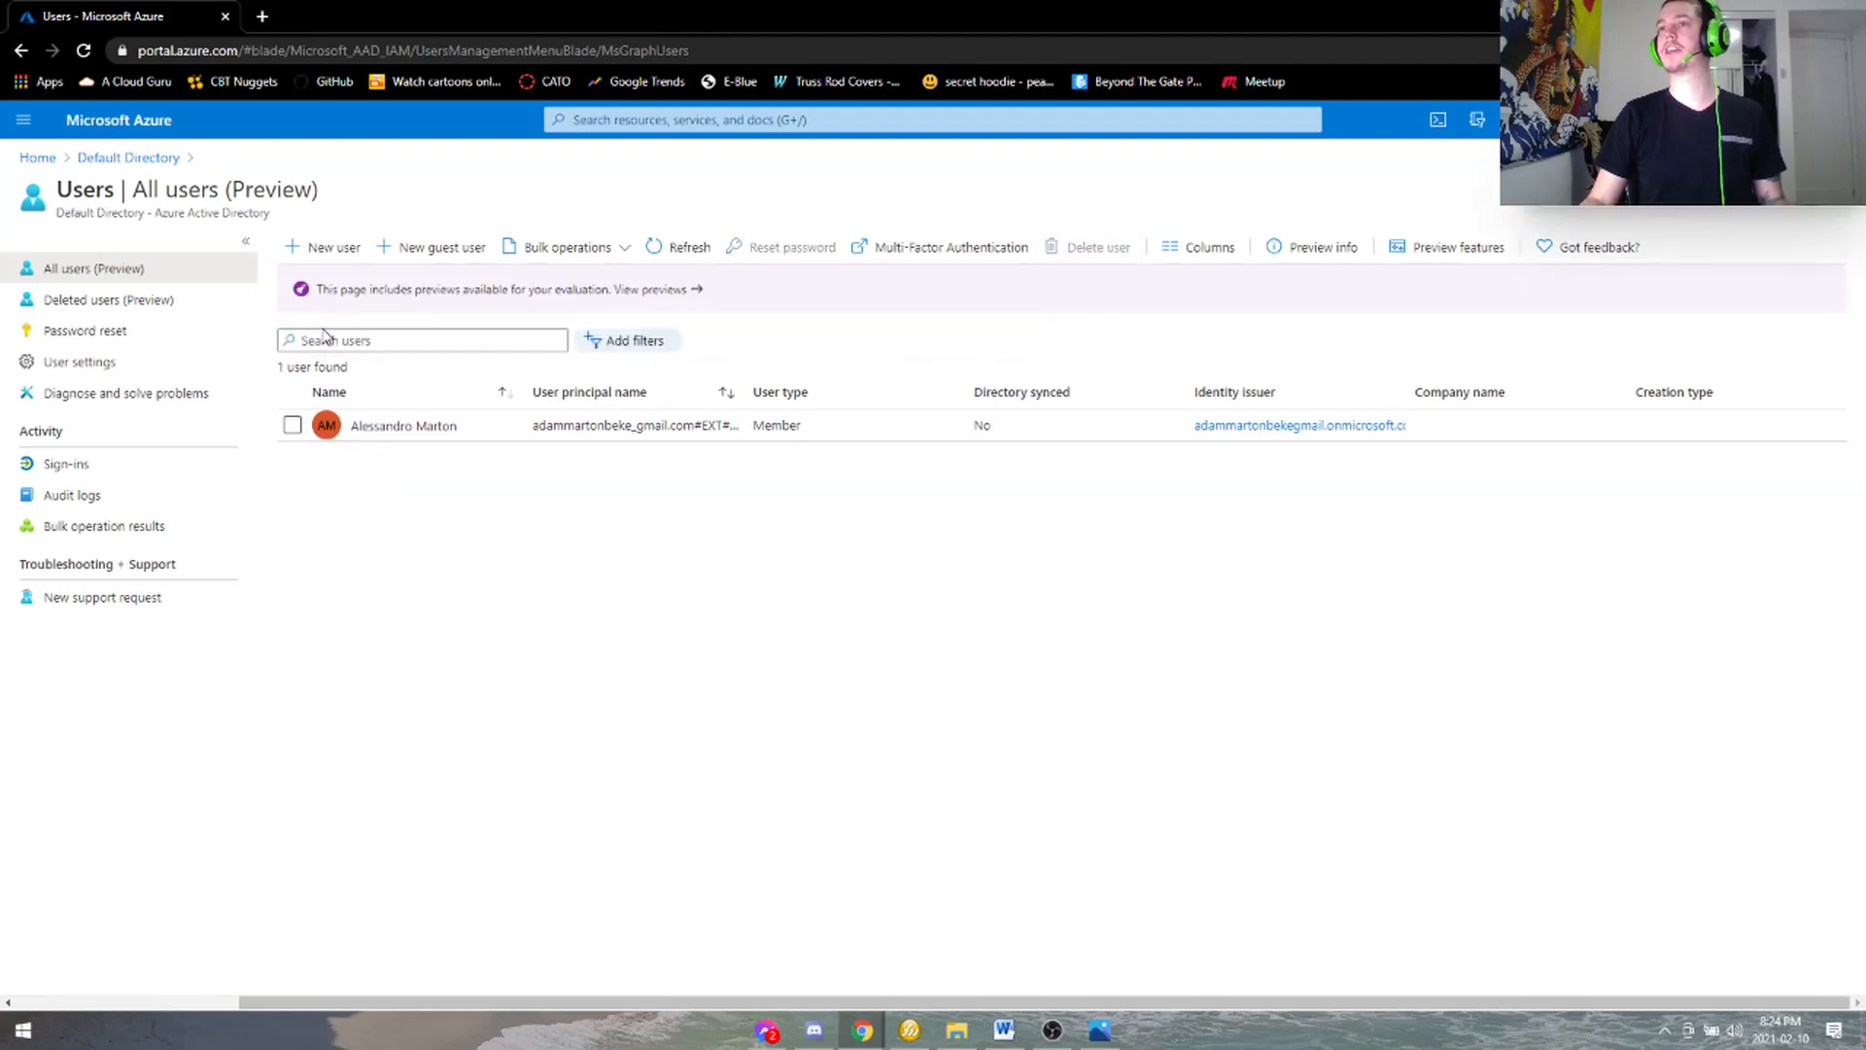
- Permanently delete the test member user and the Contractor guest from Deleted users
left_click(89, 303)
left_click(292, 510)
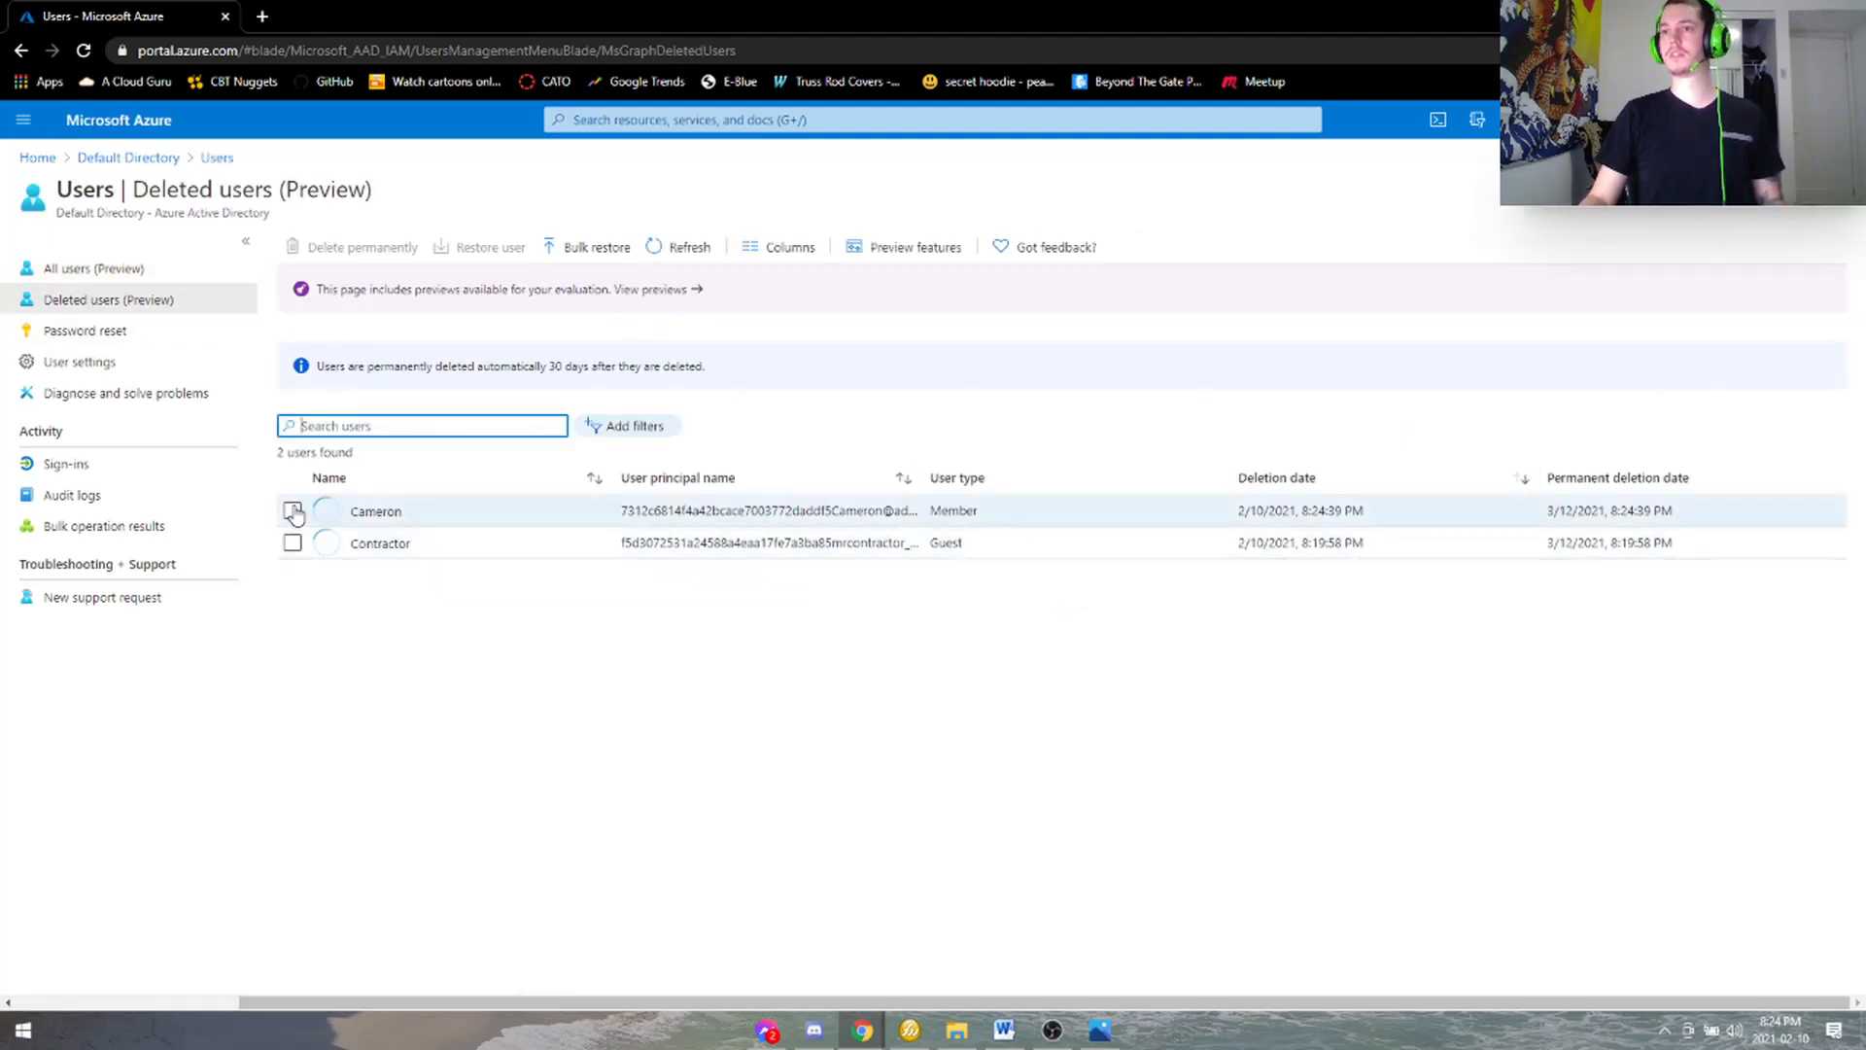
left_click(293, 543)
left_click(366, 249)
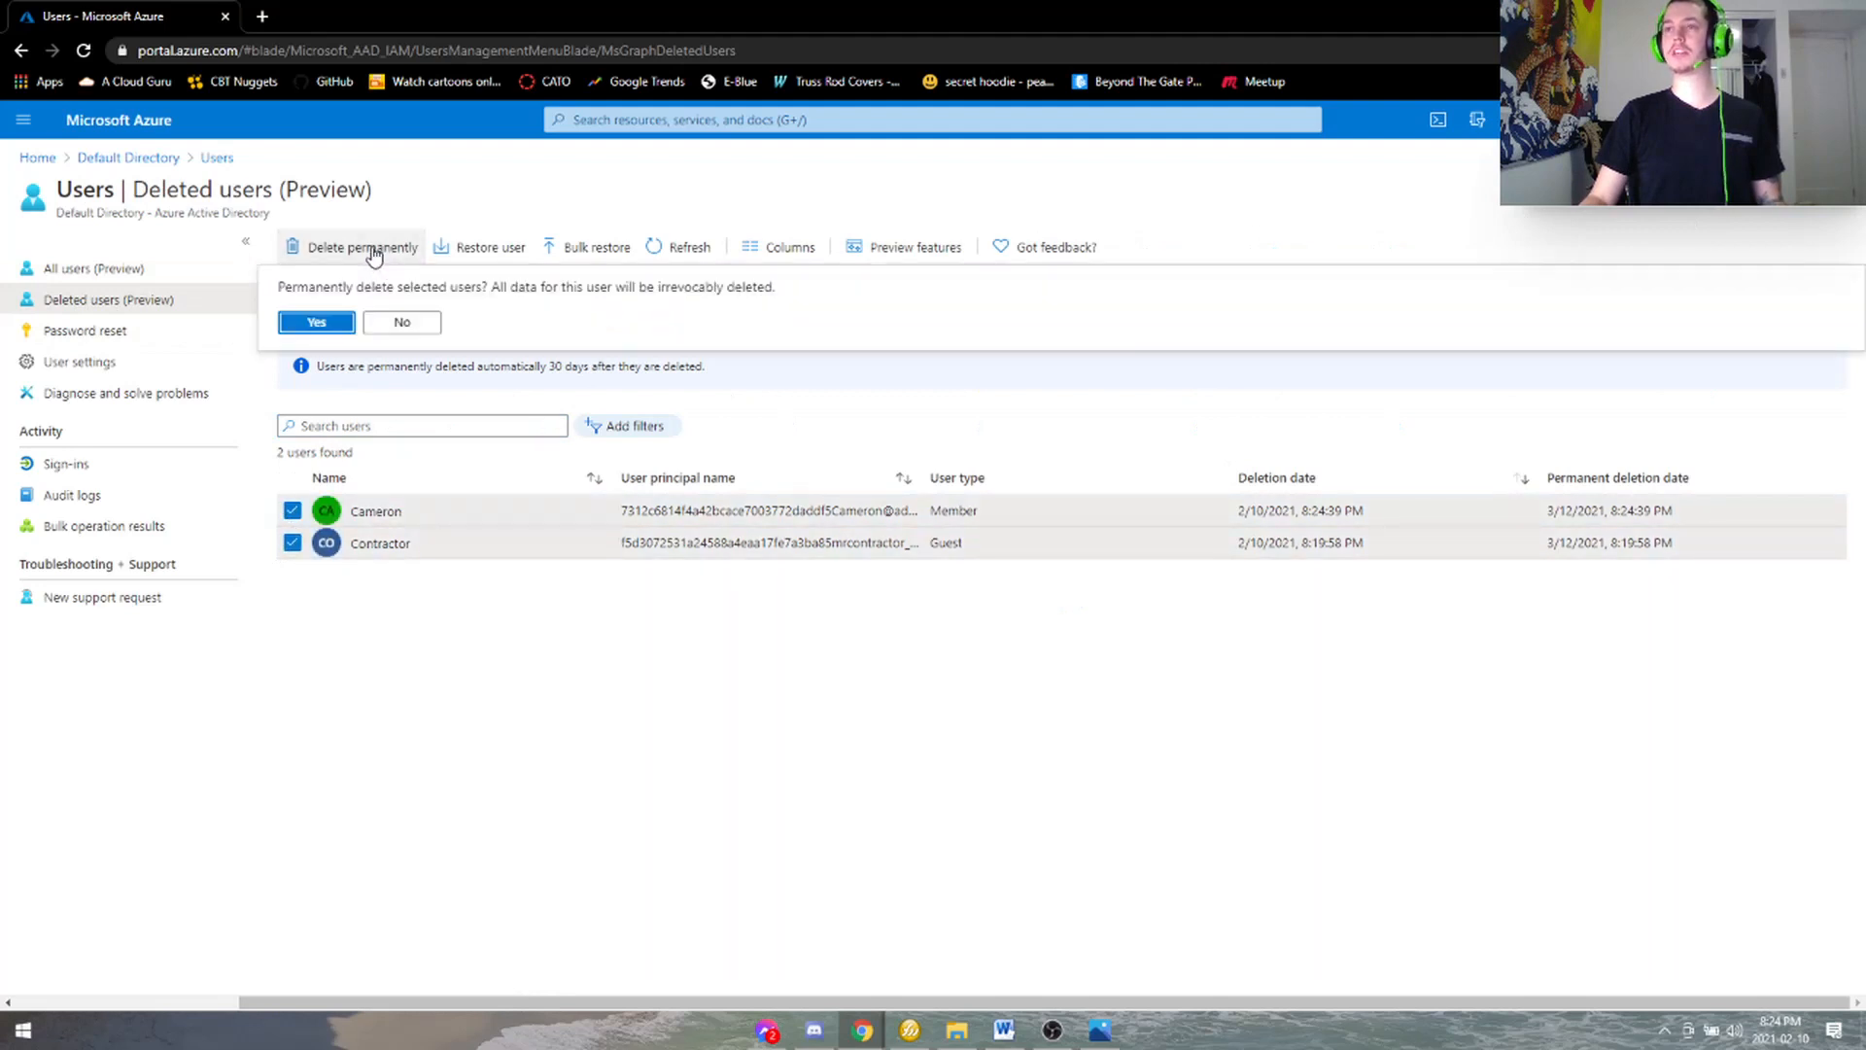
left_click(317, 321)
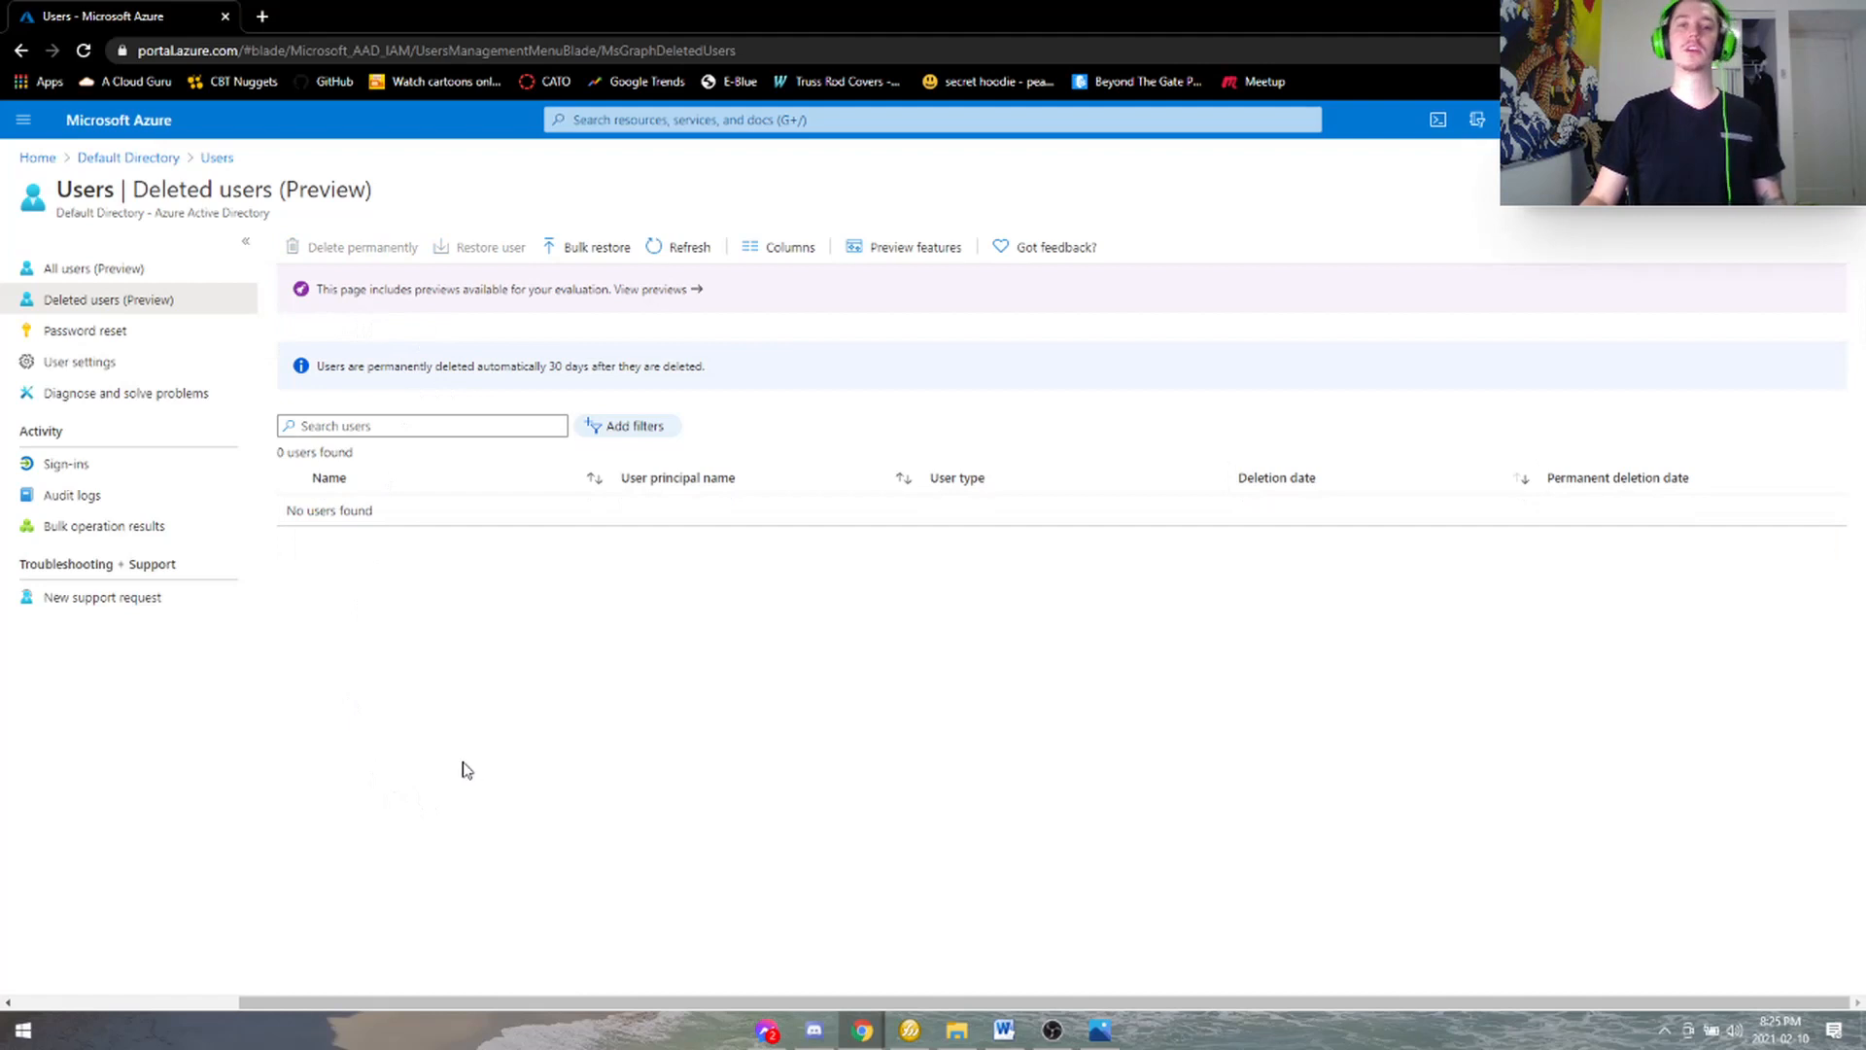
- Launch Cloud Shell from the portal's top bar to reach its storage prompt
left_click(1440, 120)
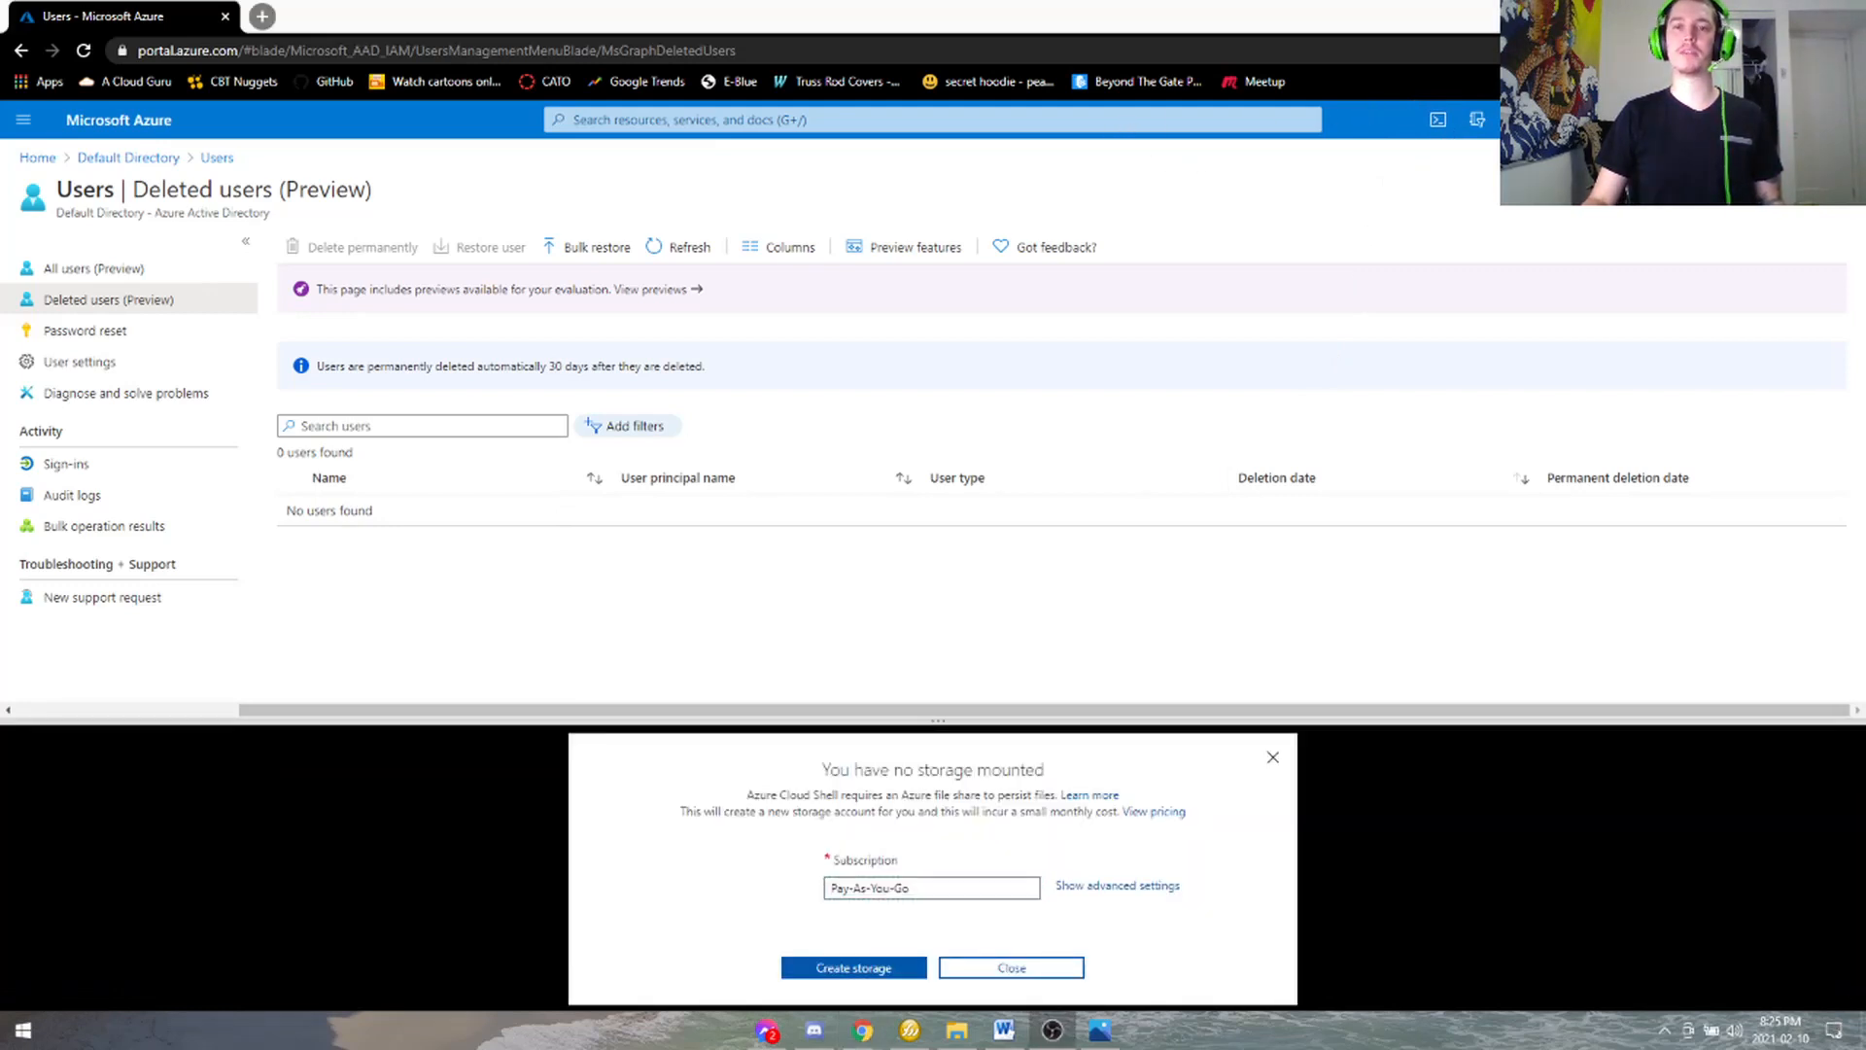
key("alt+Tab")
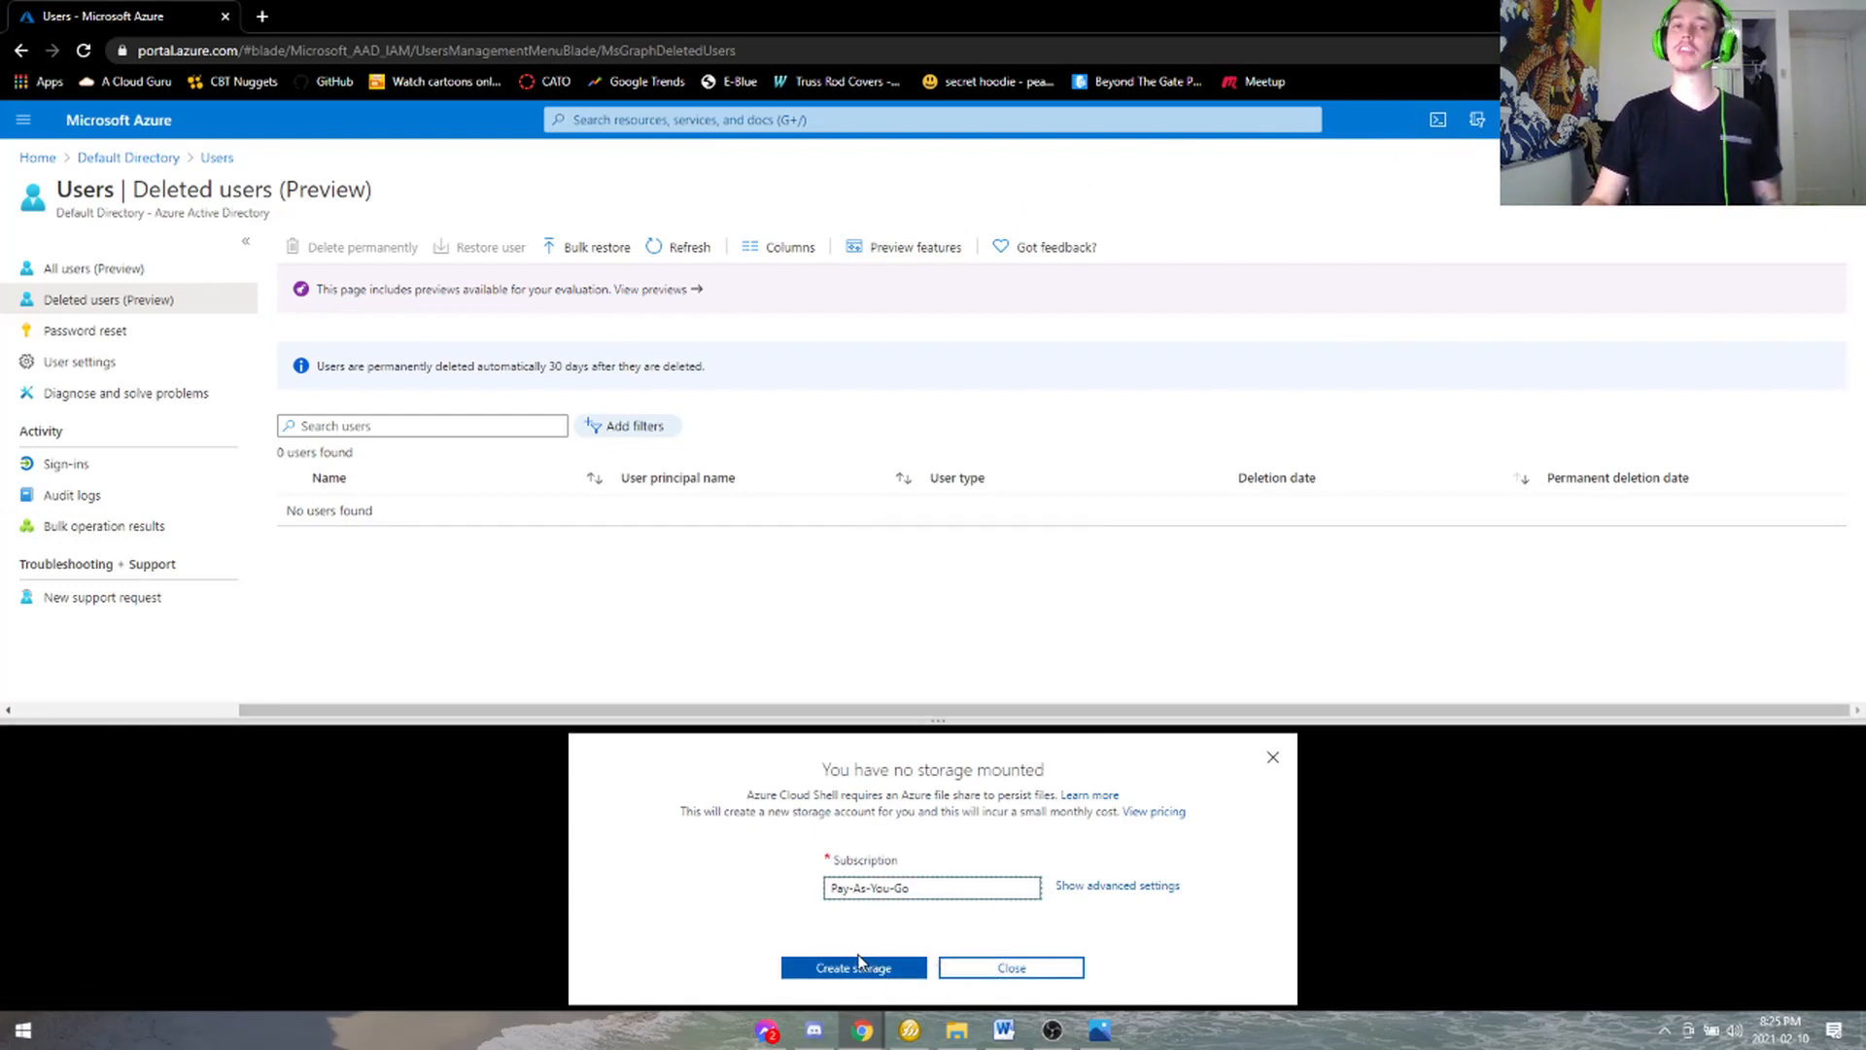
- Show the advanced storage settings and keep East US as the Cloud Shell region
left_click(1125, 889)
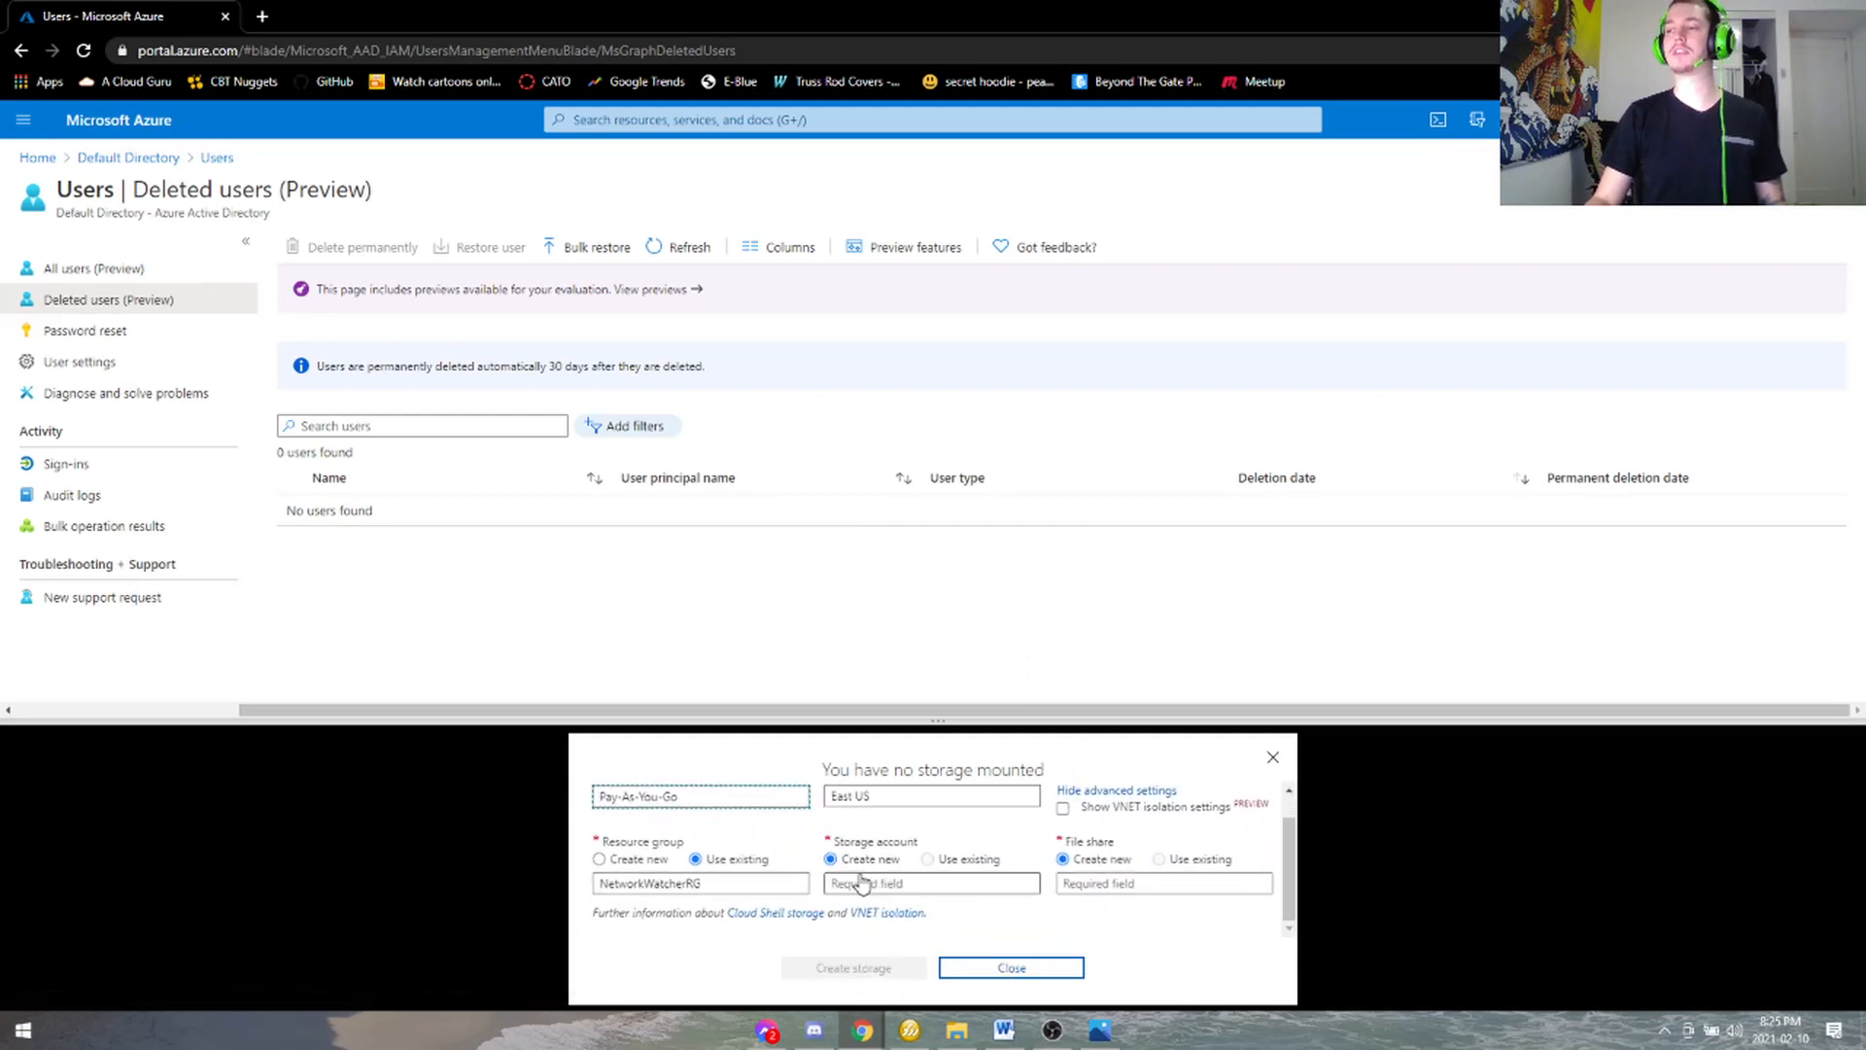
left_click(909, 818)
left_click(877, 847)
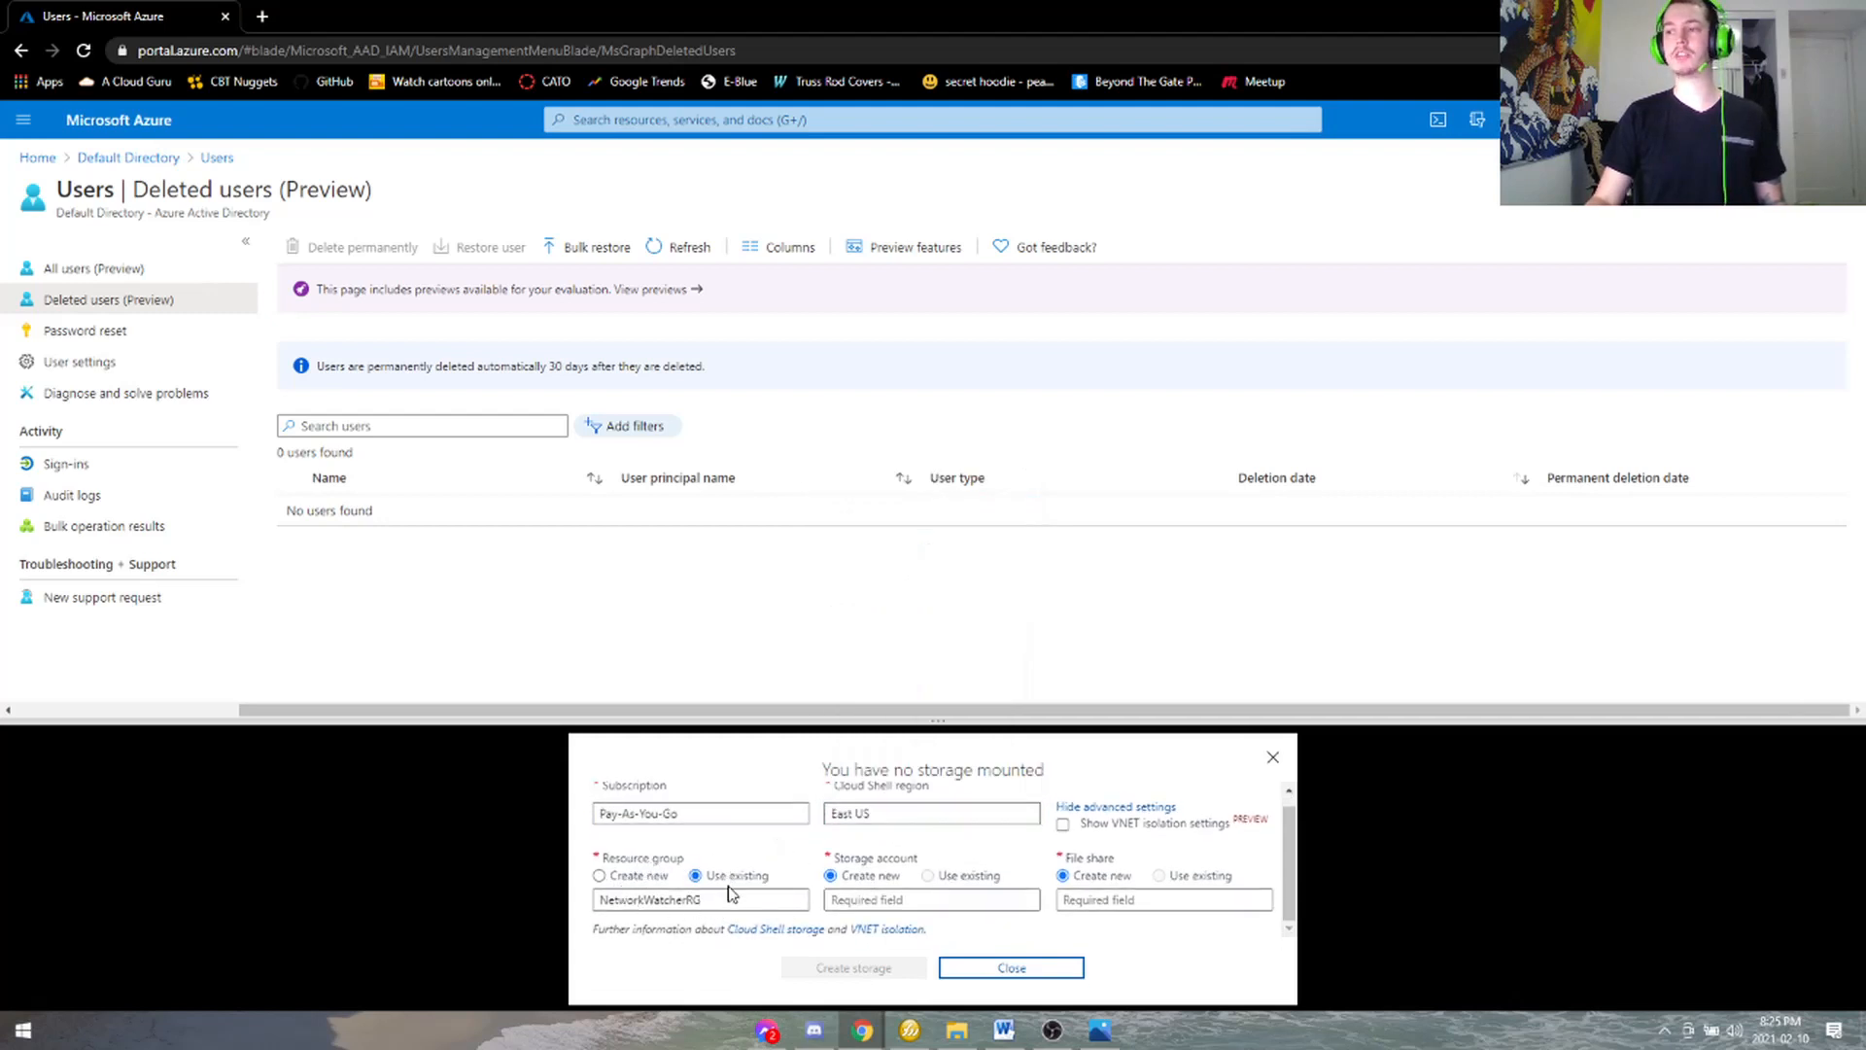
- Enter storage account Testaccountcreate and file share testfiles, then create the storage
left_click(909, 899)
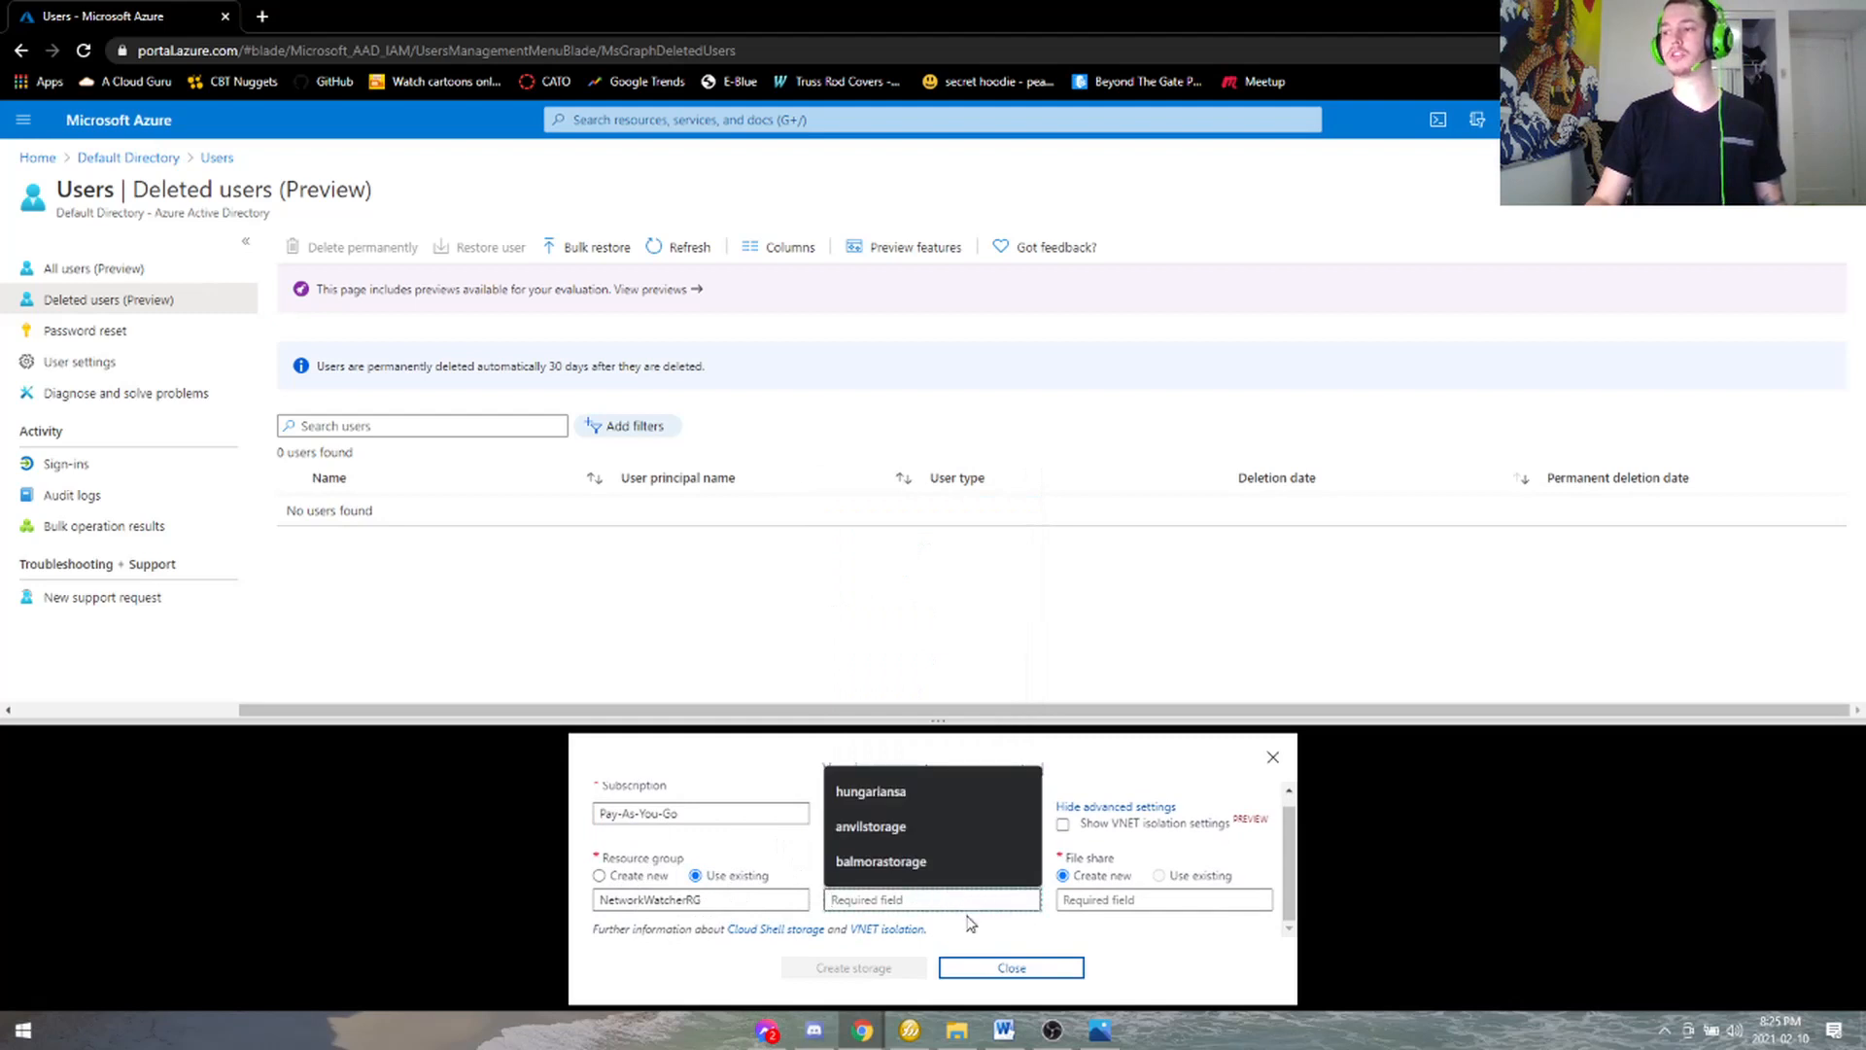
left_click(963, 909)
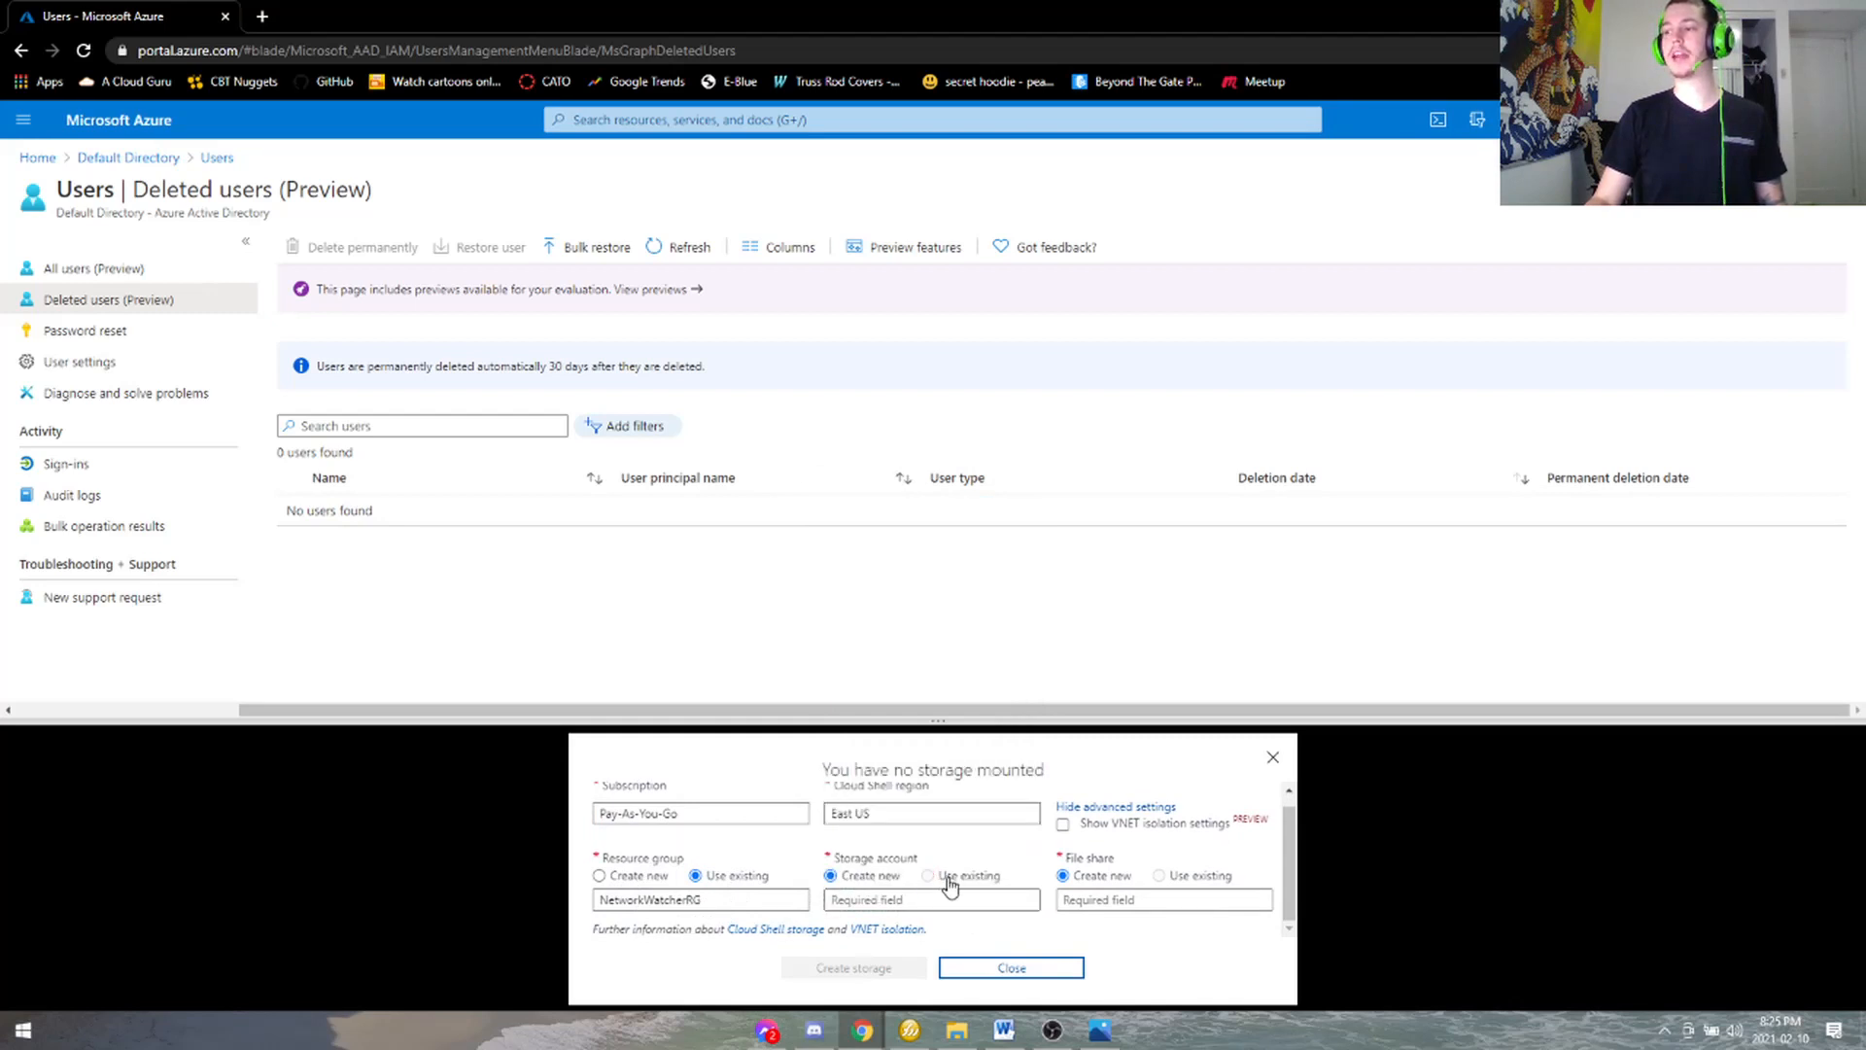
left_click(897, 897)
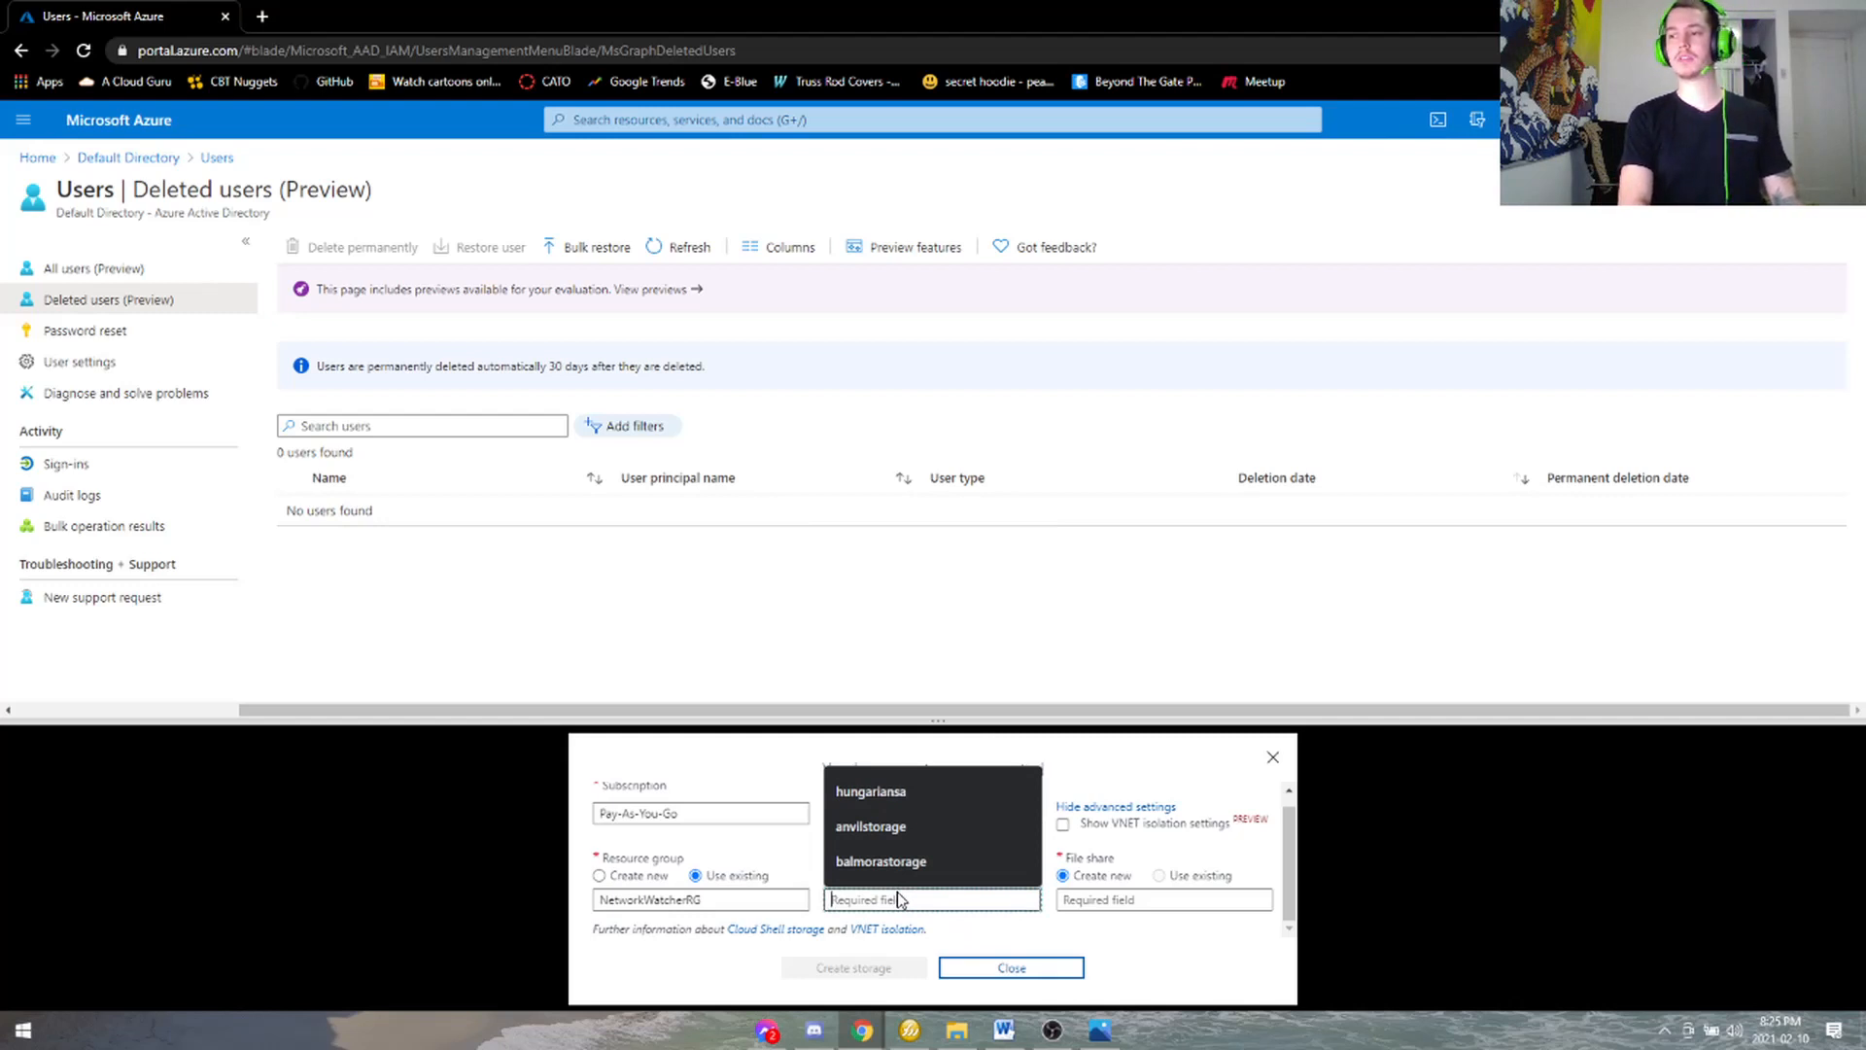
type("Testaccountc")
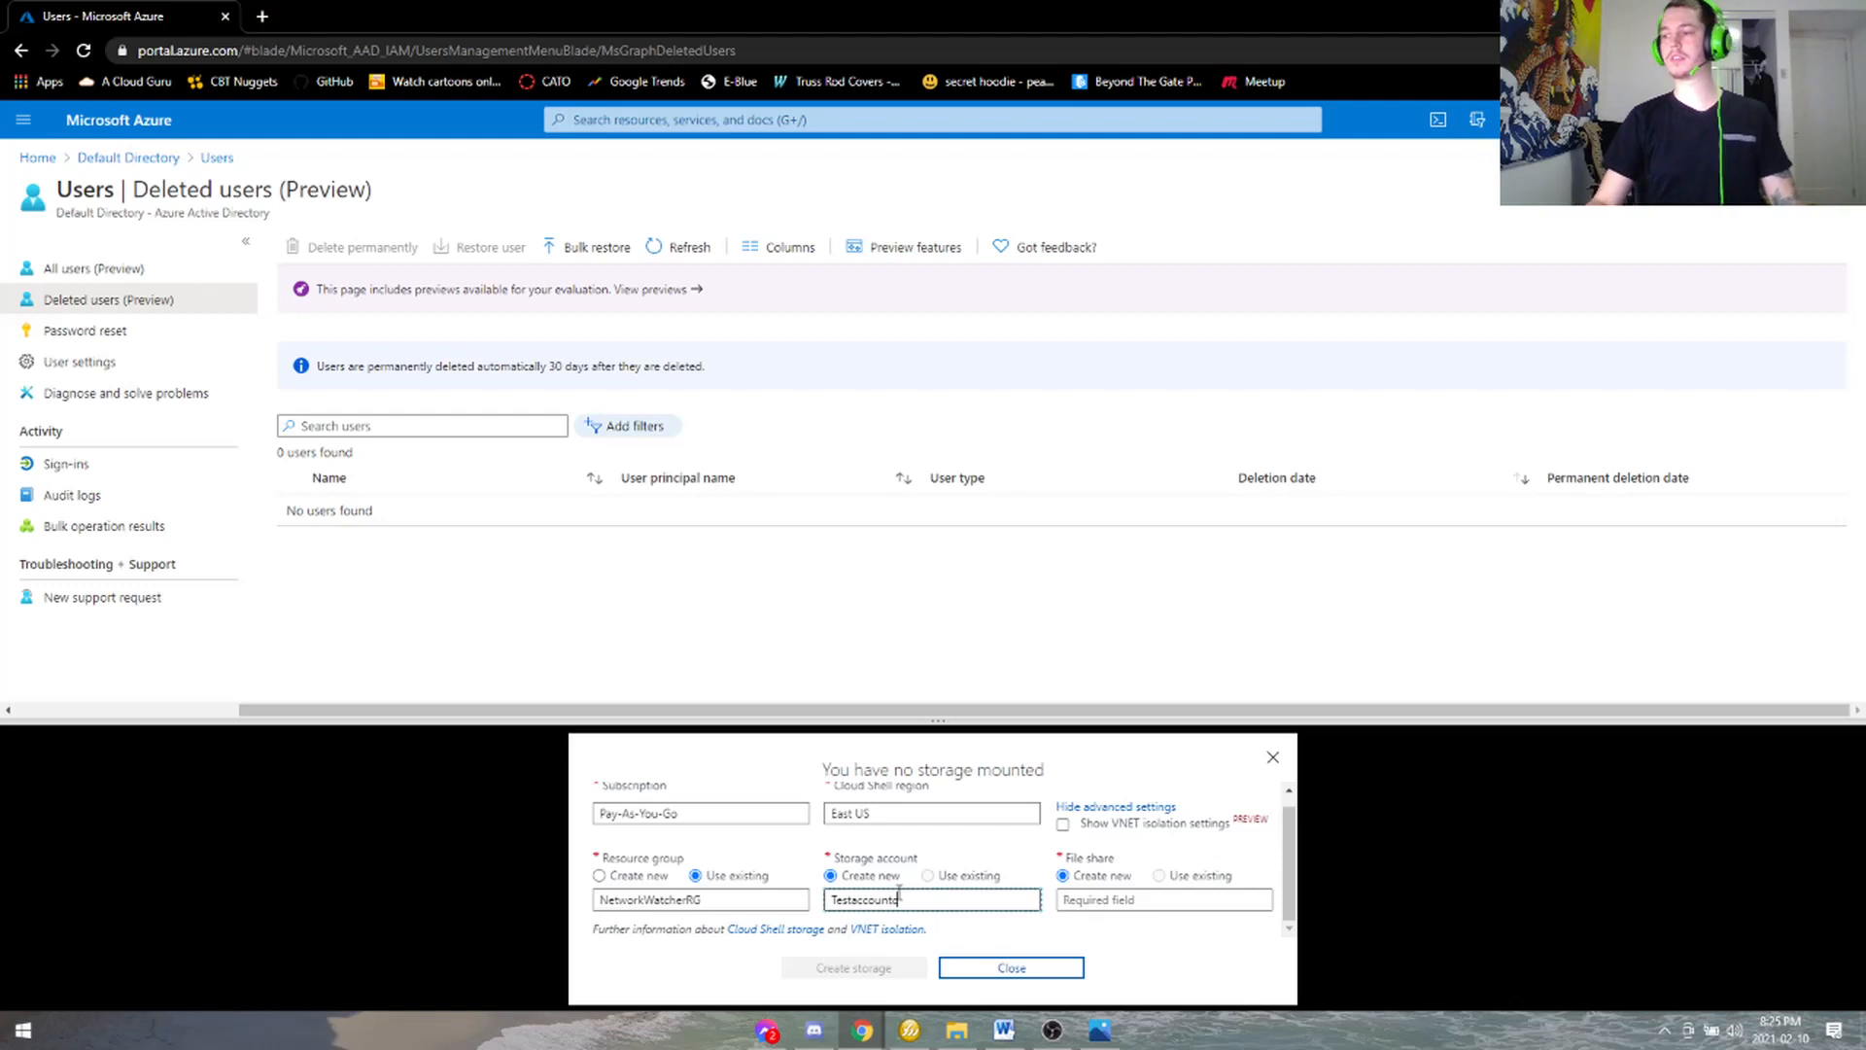
type("eat")
left_click(1079, 899)
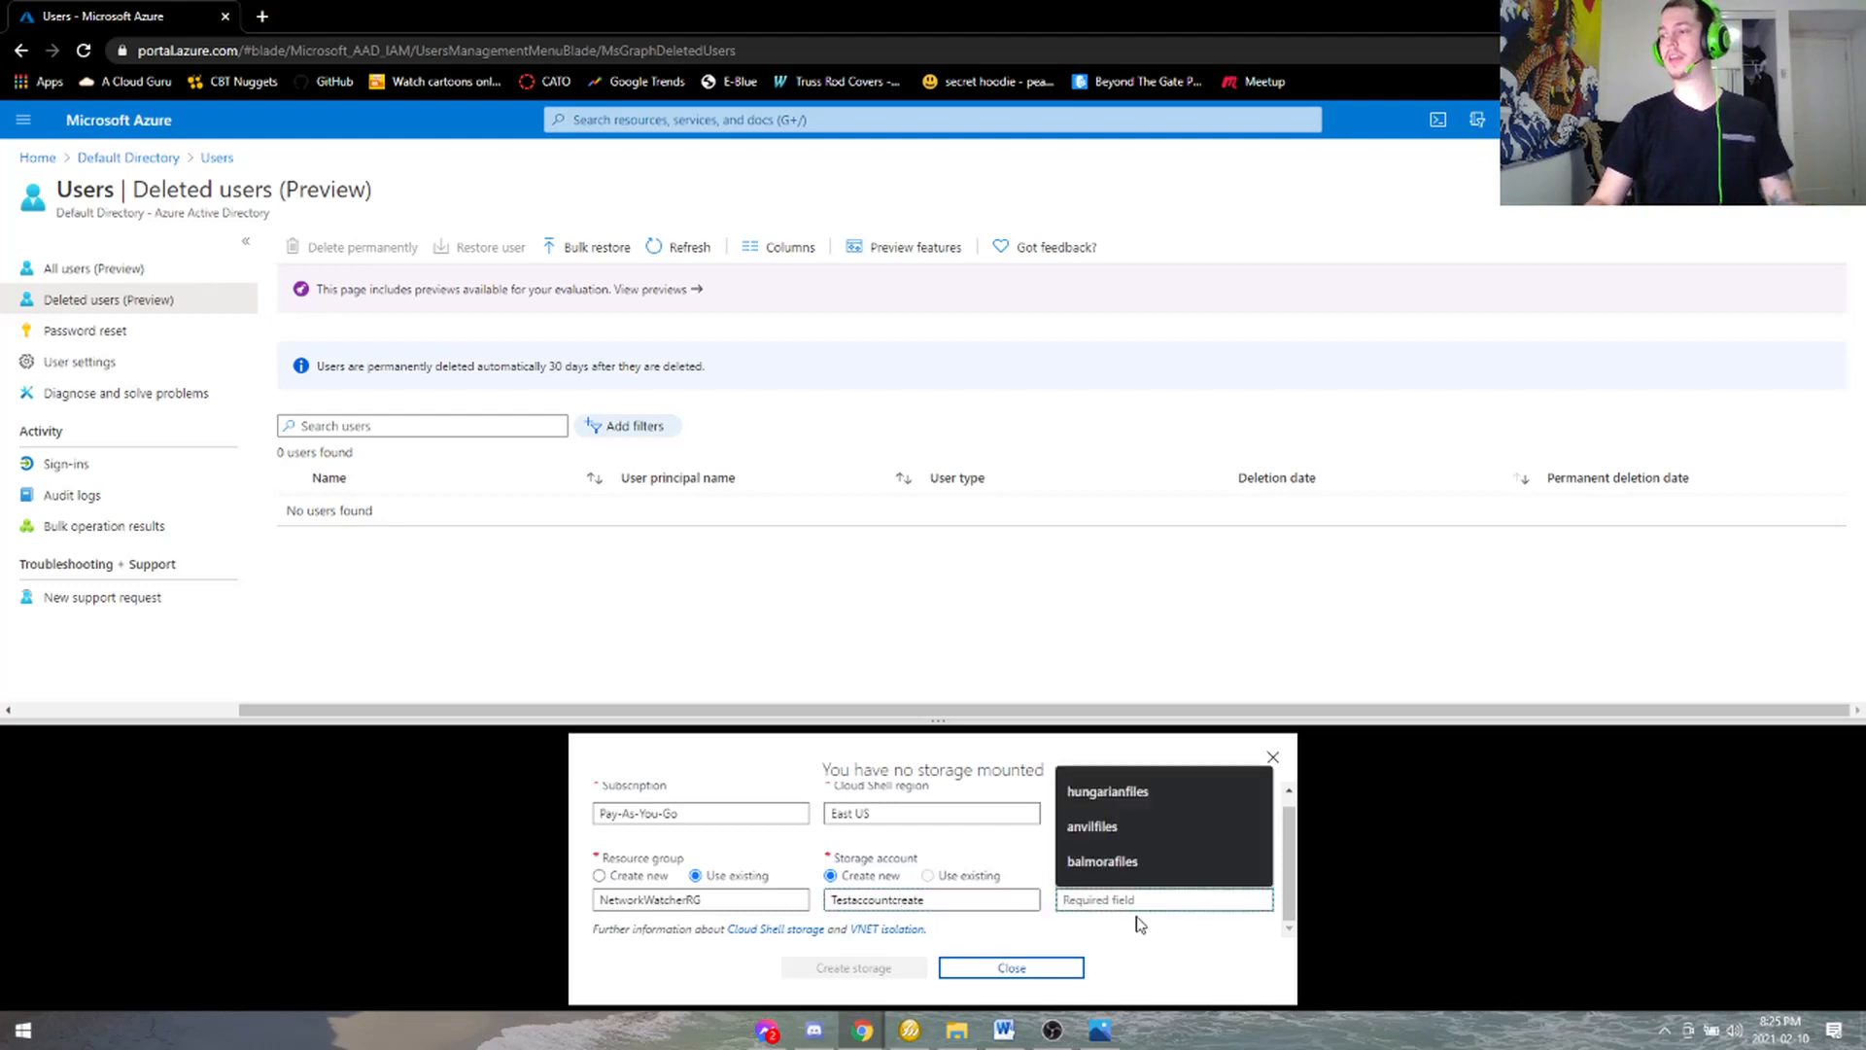
left_click(1147, 897)
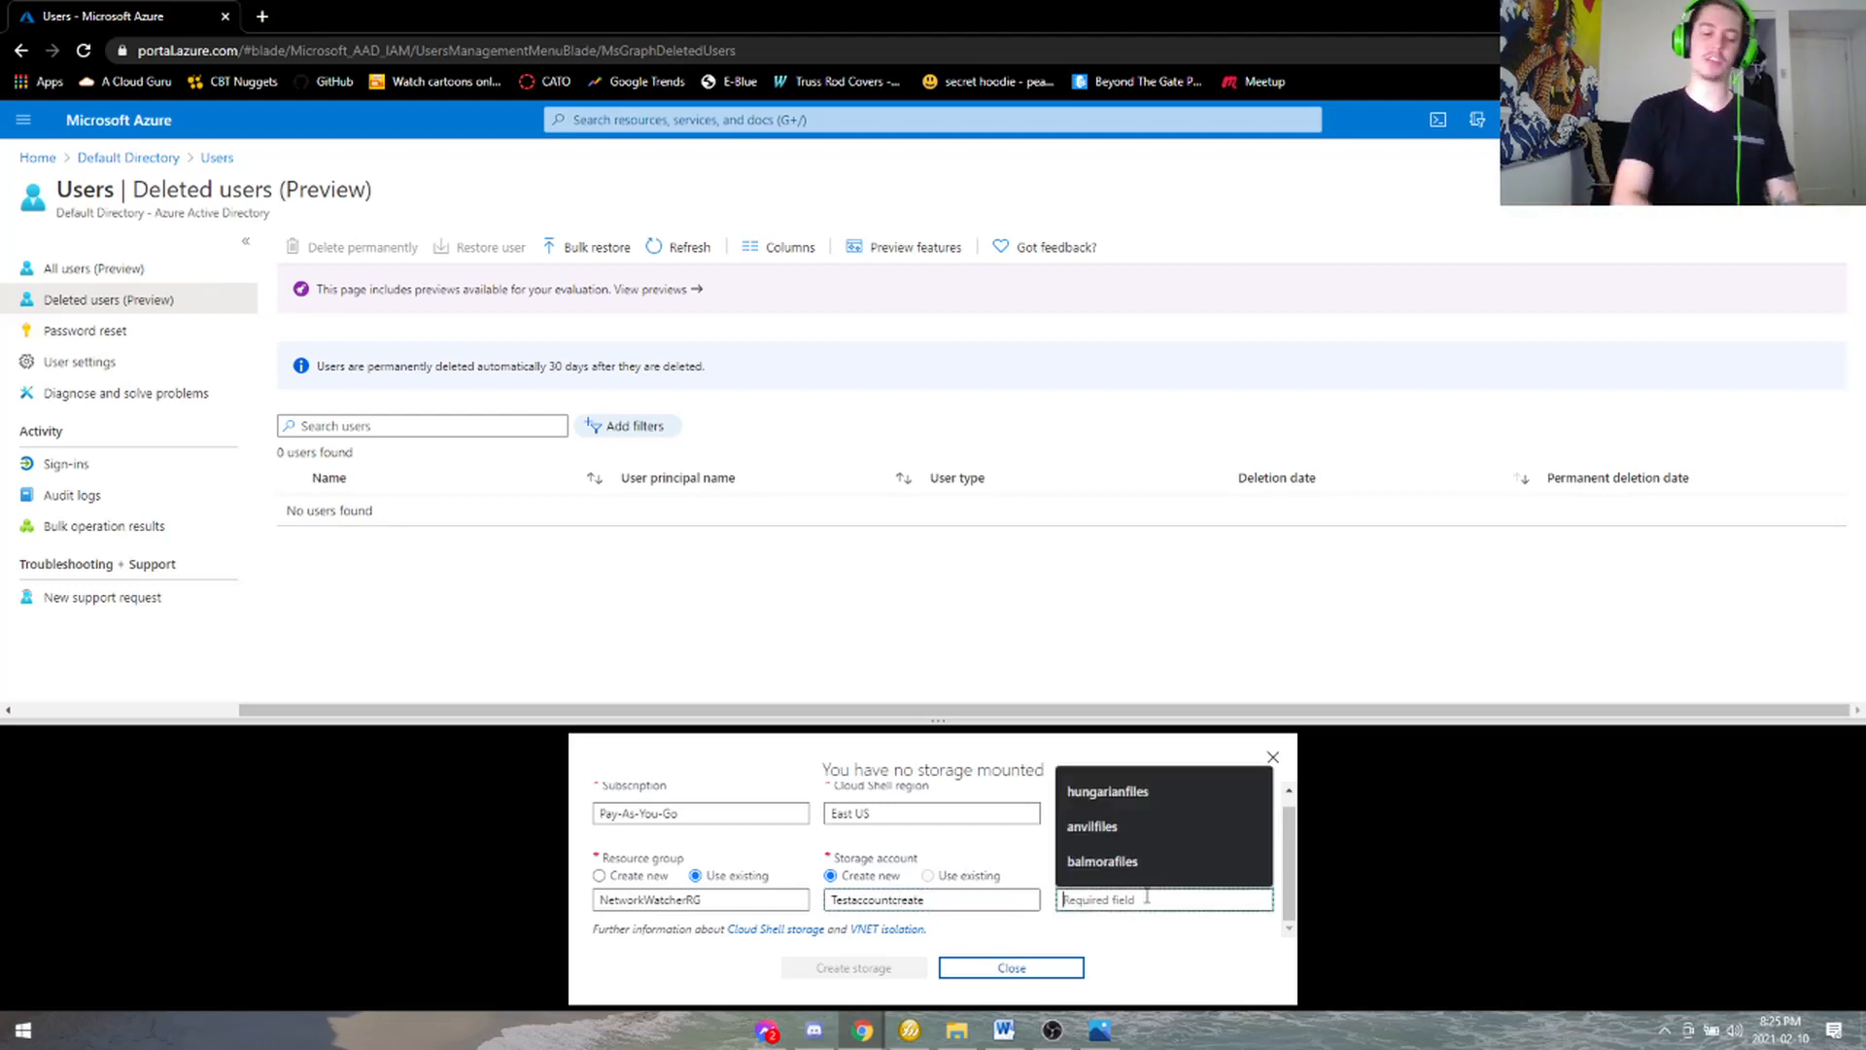
type("testfiles")
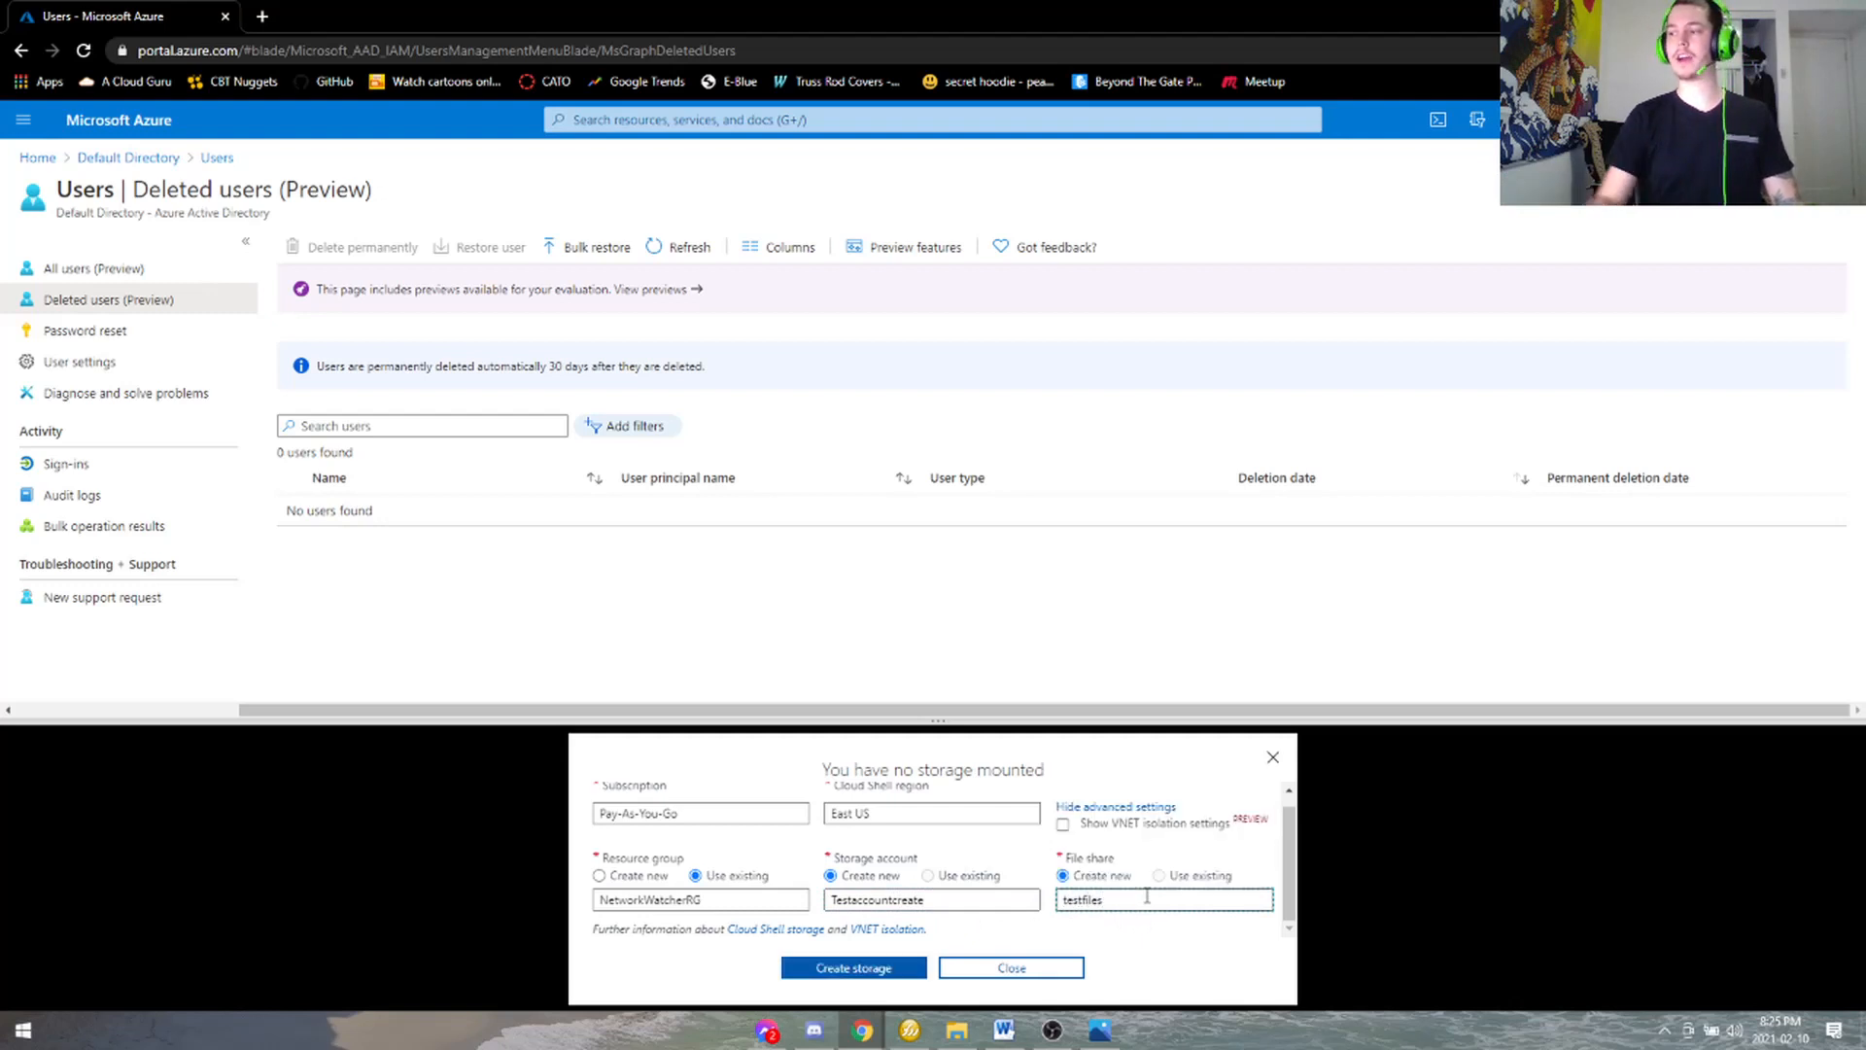
left_click(912, 967)
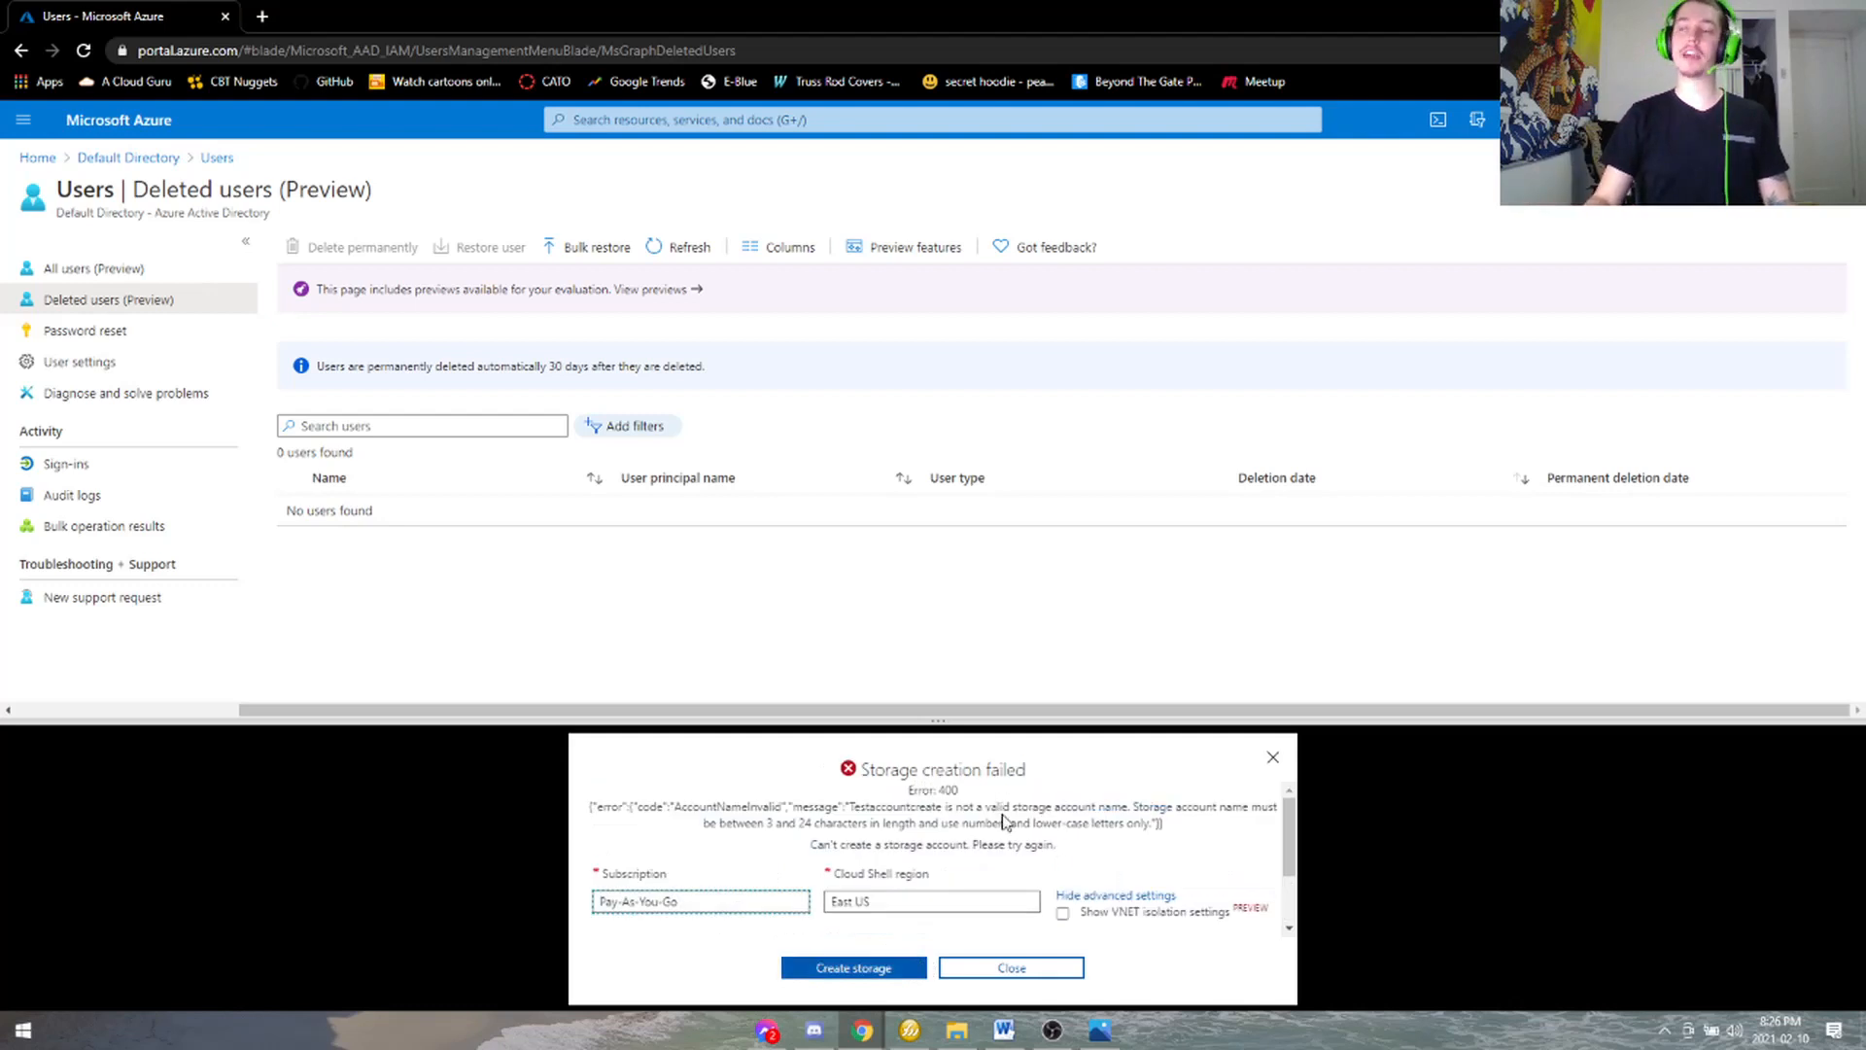
- Correct the storage account name to lowercase testaccountcreate and create storage to start Bash
scroll(1003, 805, "down", 2)
left_click(837, 901)
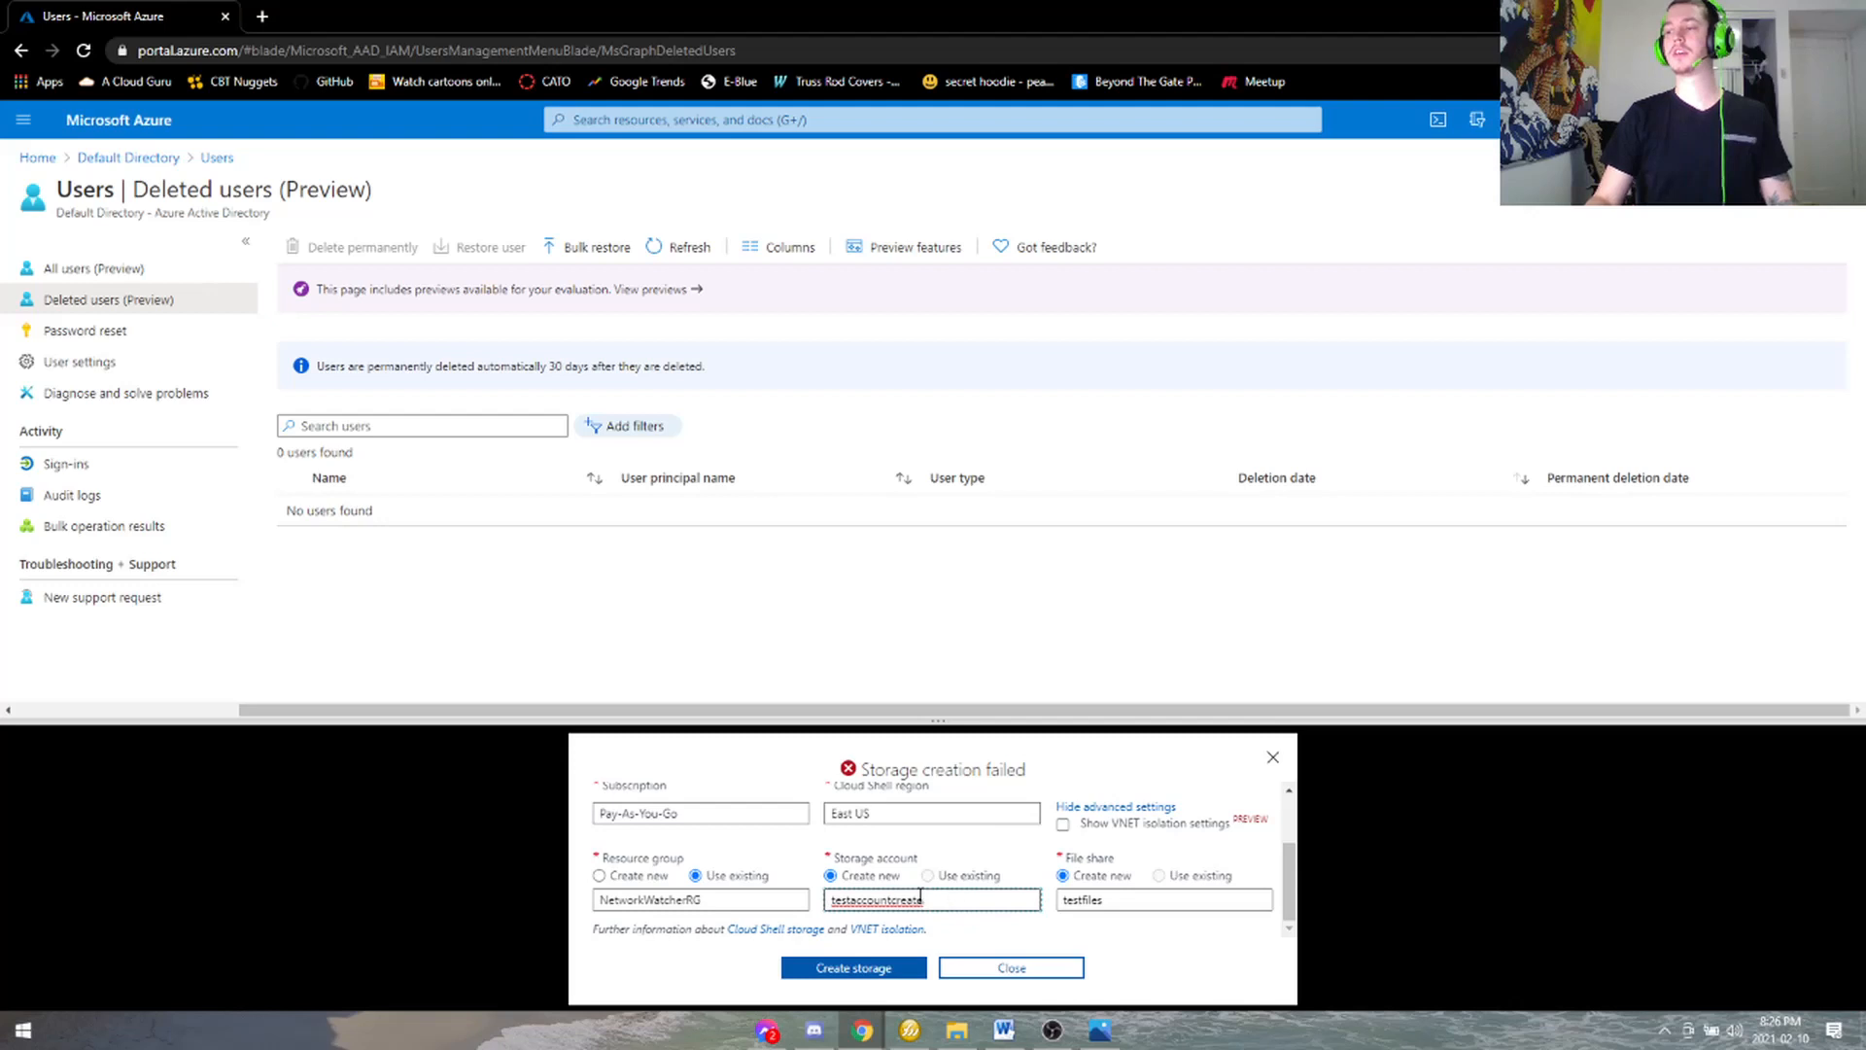
scroll(1069, 894, "up", 2)
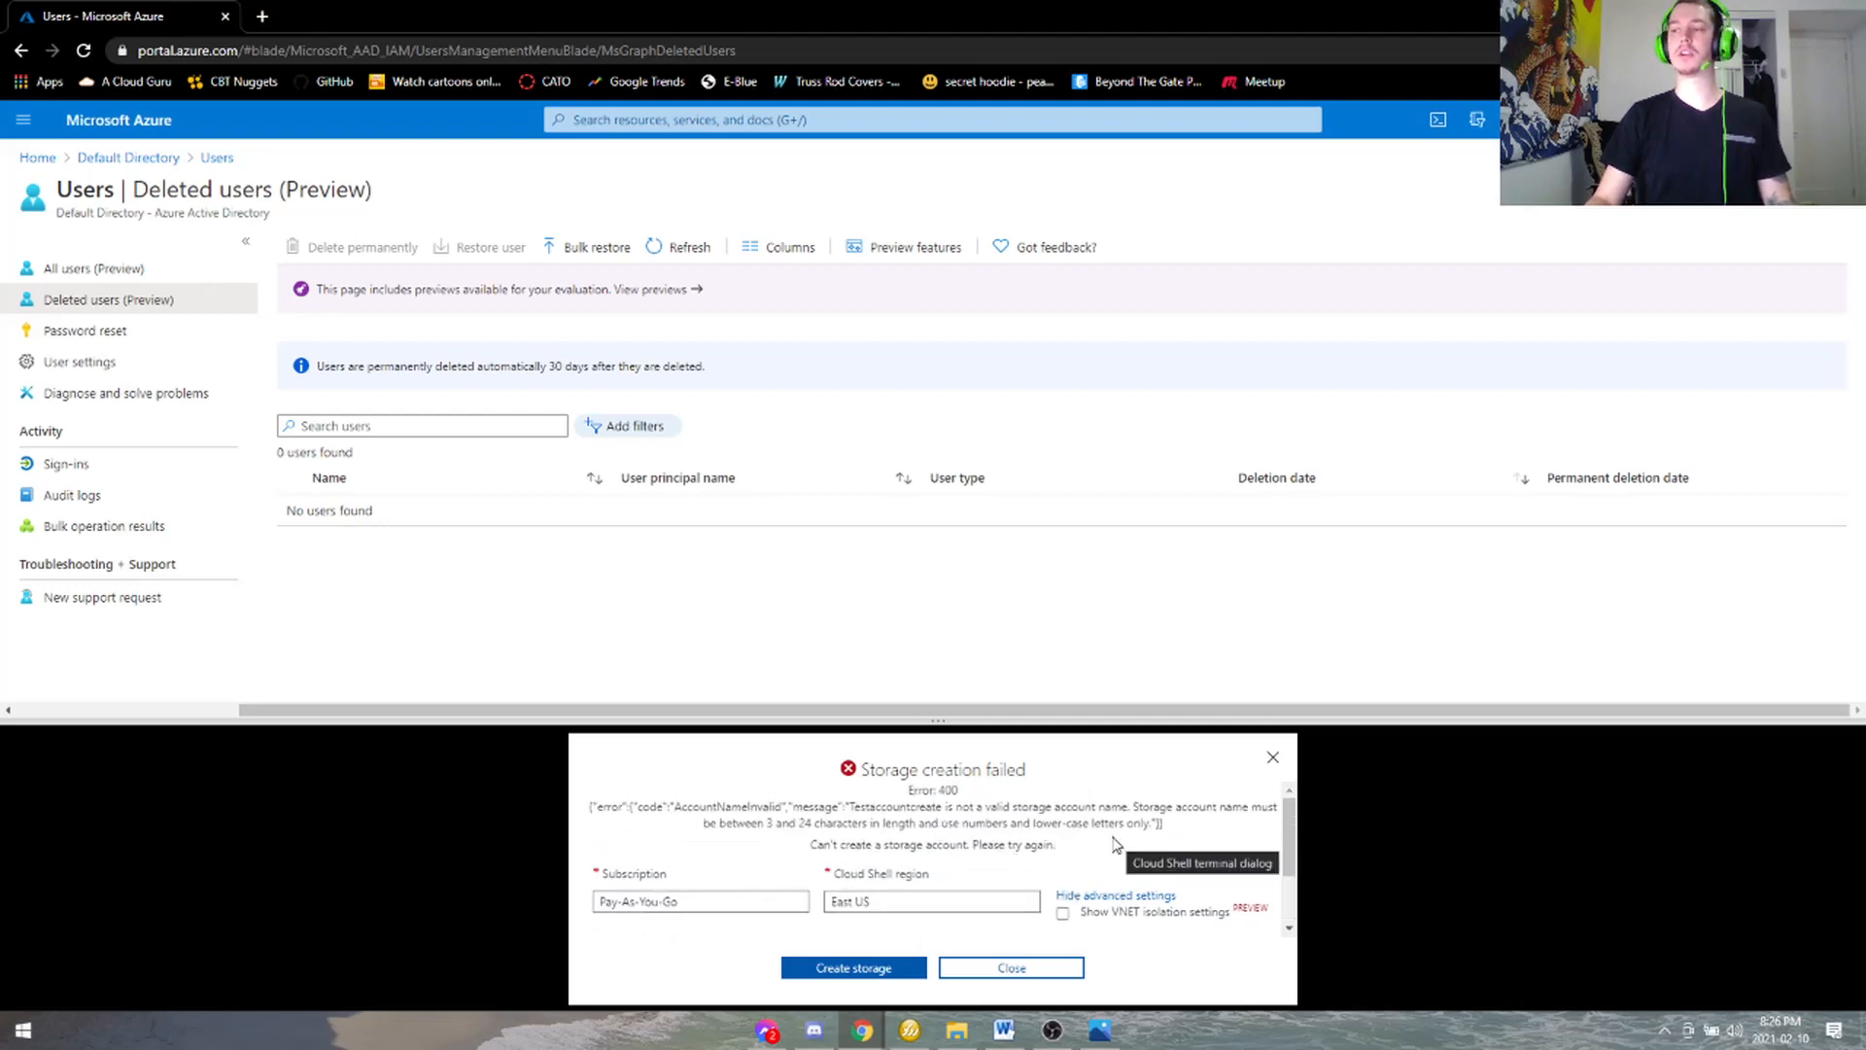
scroll(1118, 844, "down", 2)
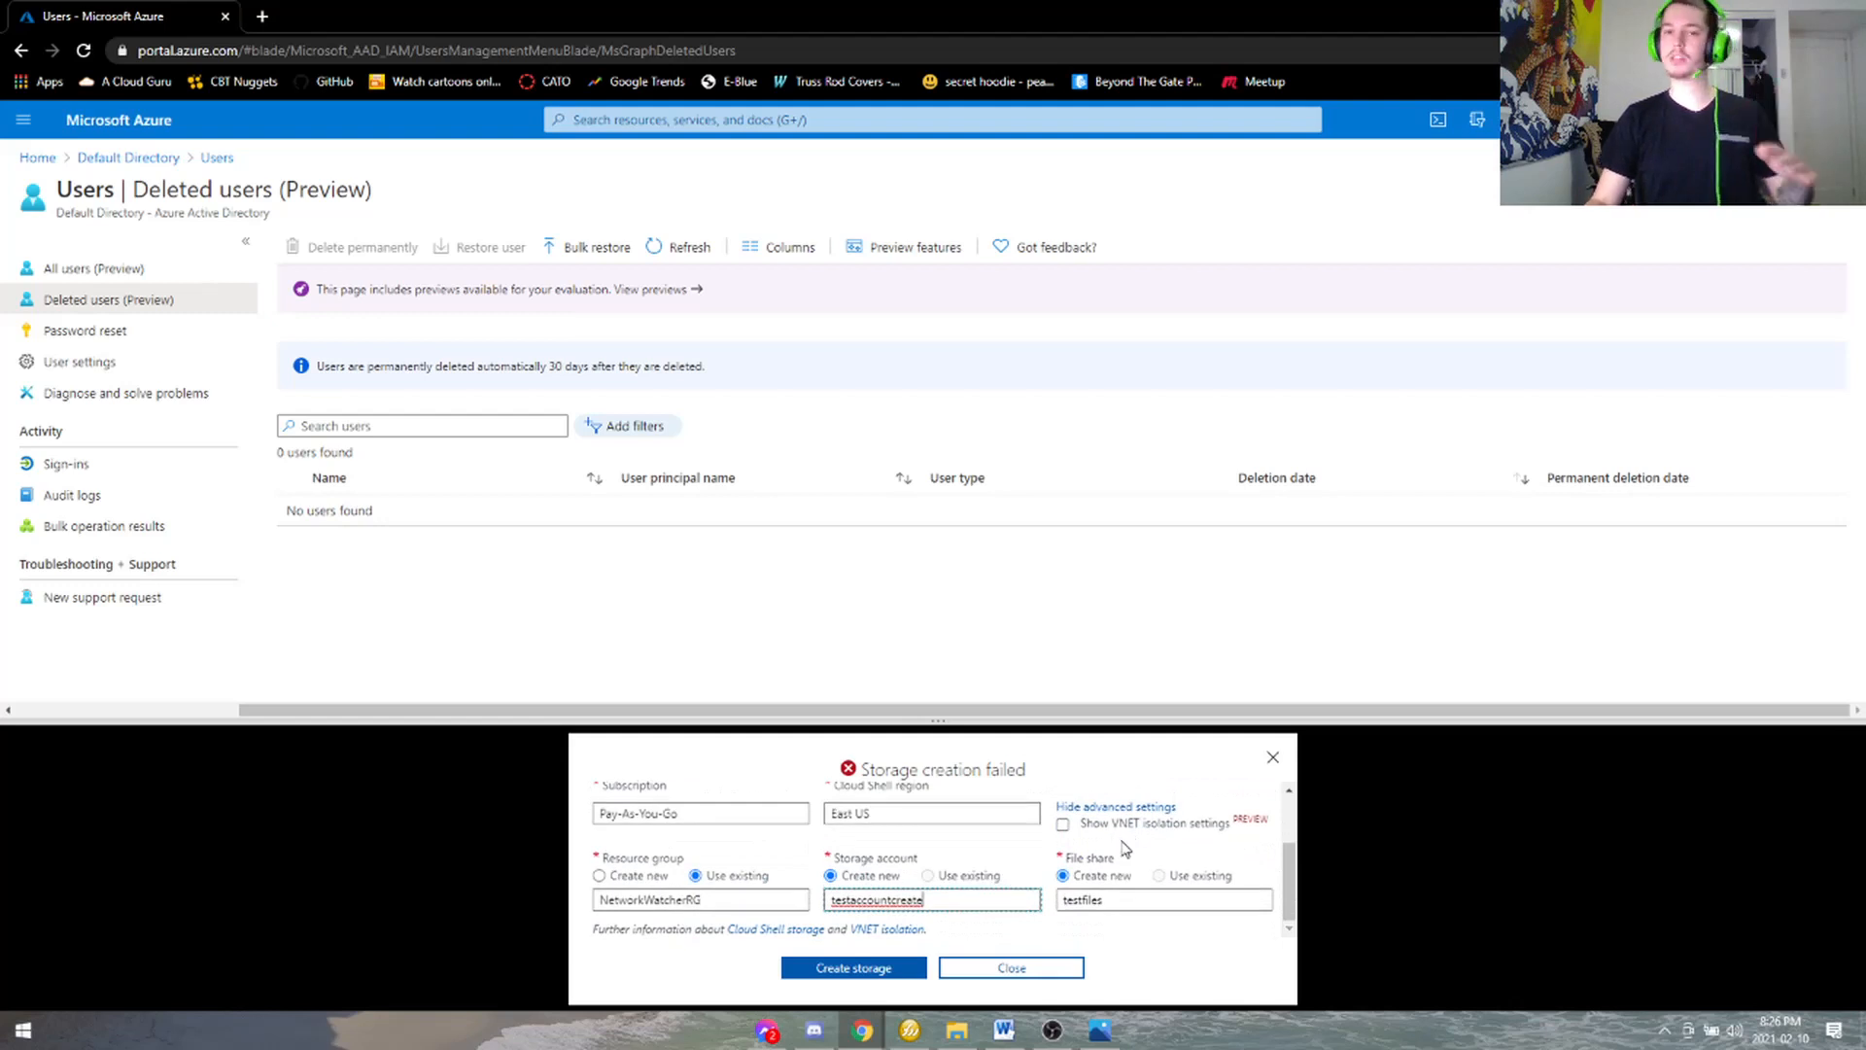
scroll(1102, 865, "up", 2)
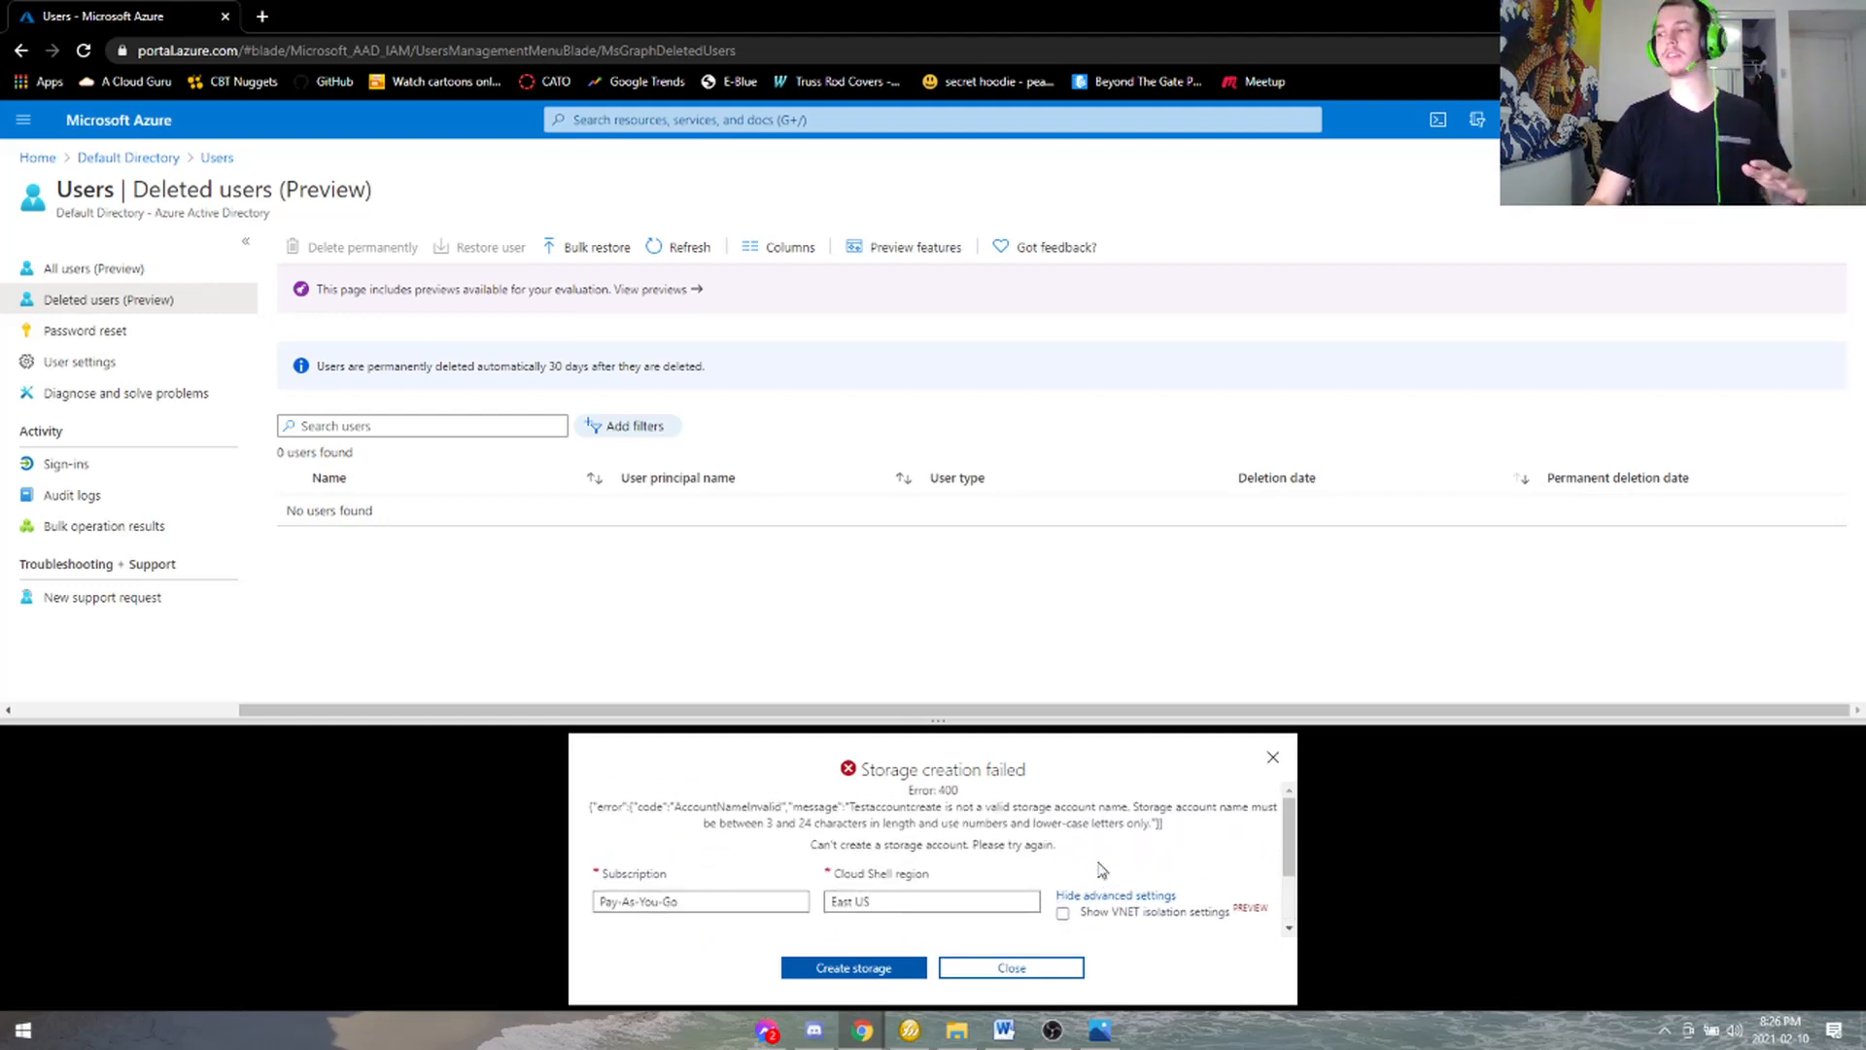
scroll(1103, 867, "down", 2)
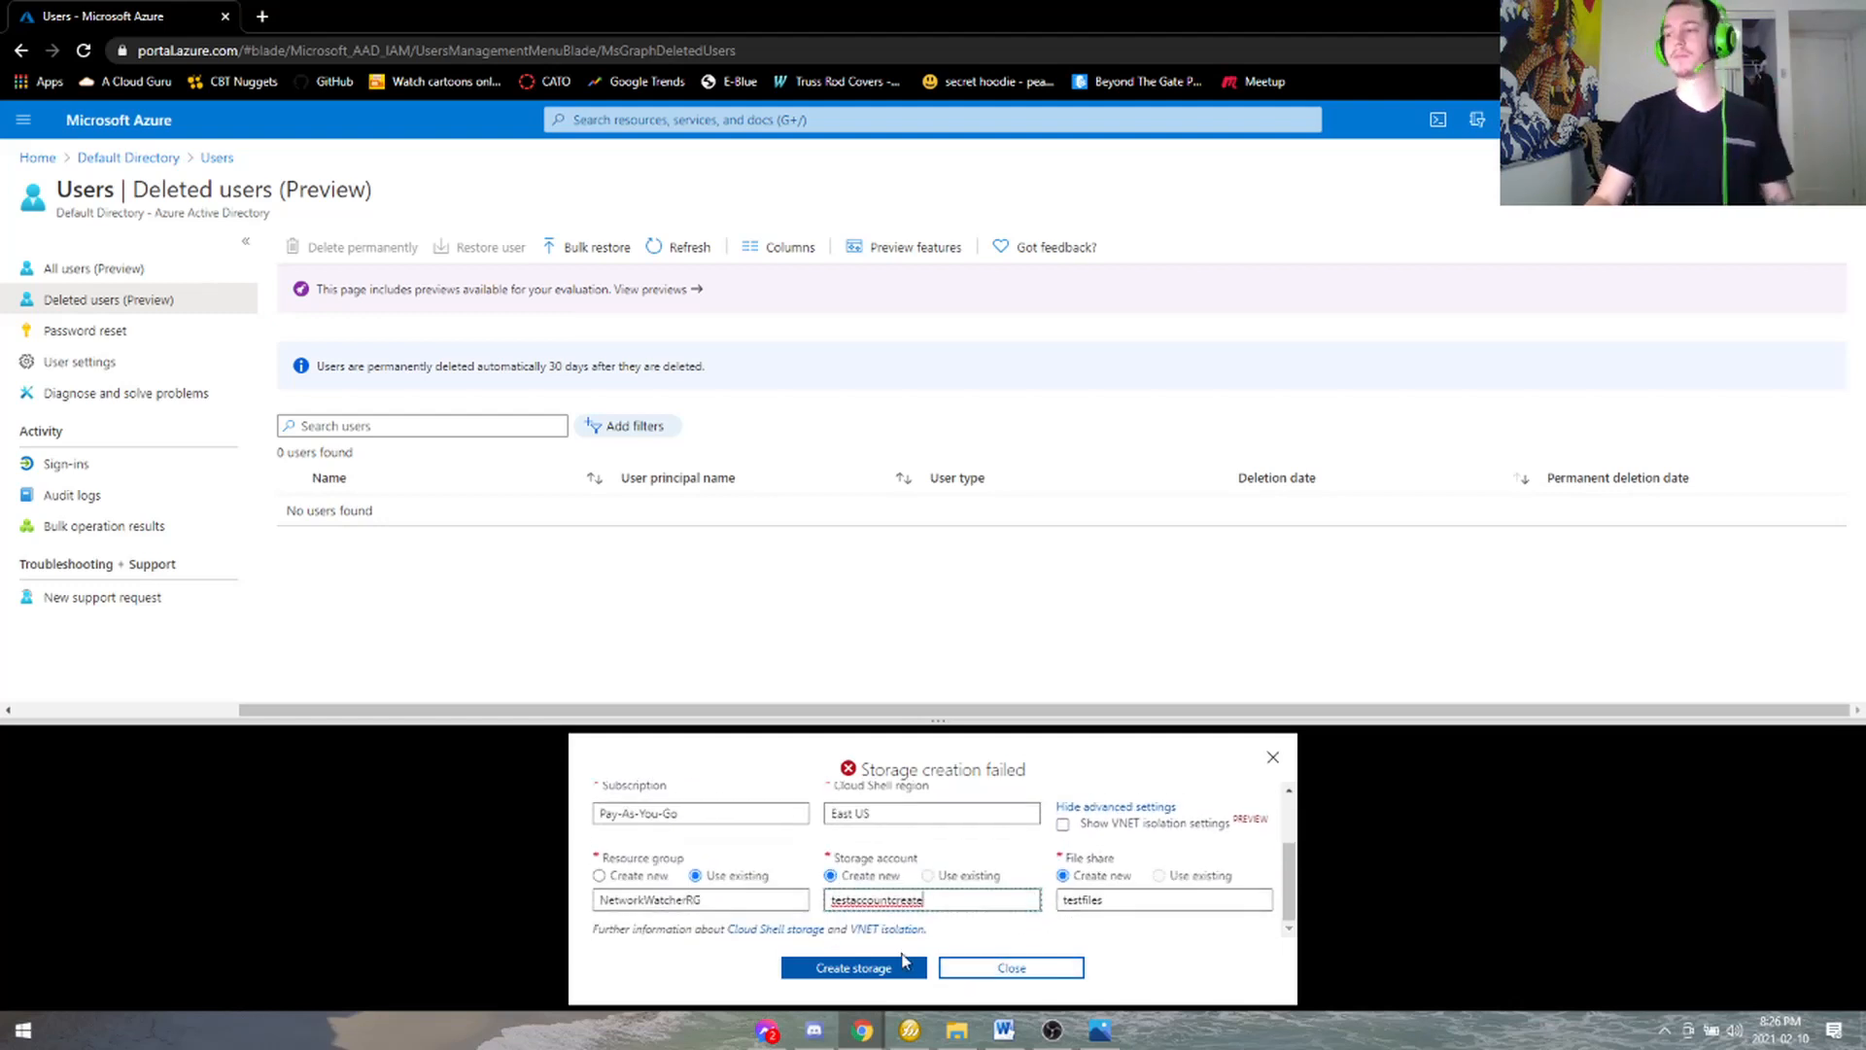
left_click(903, 965)
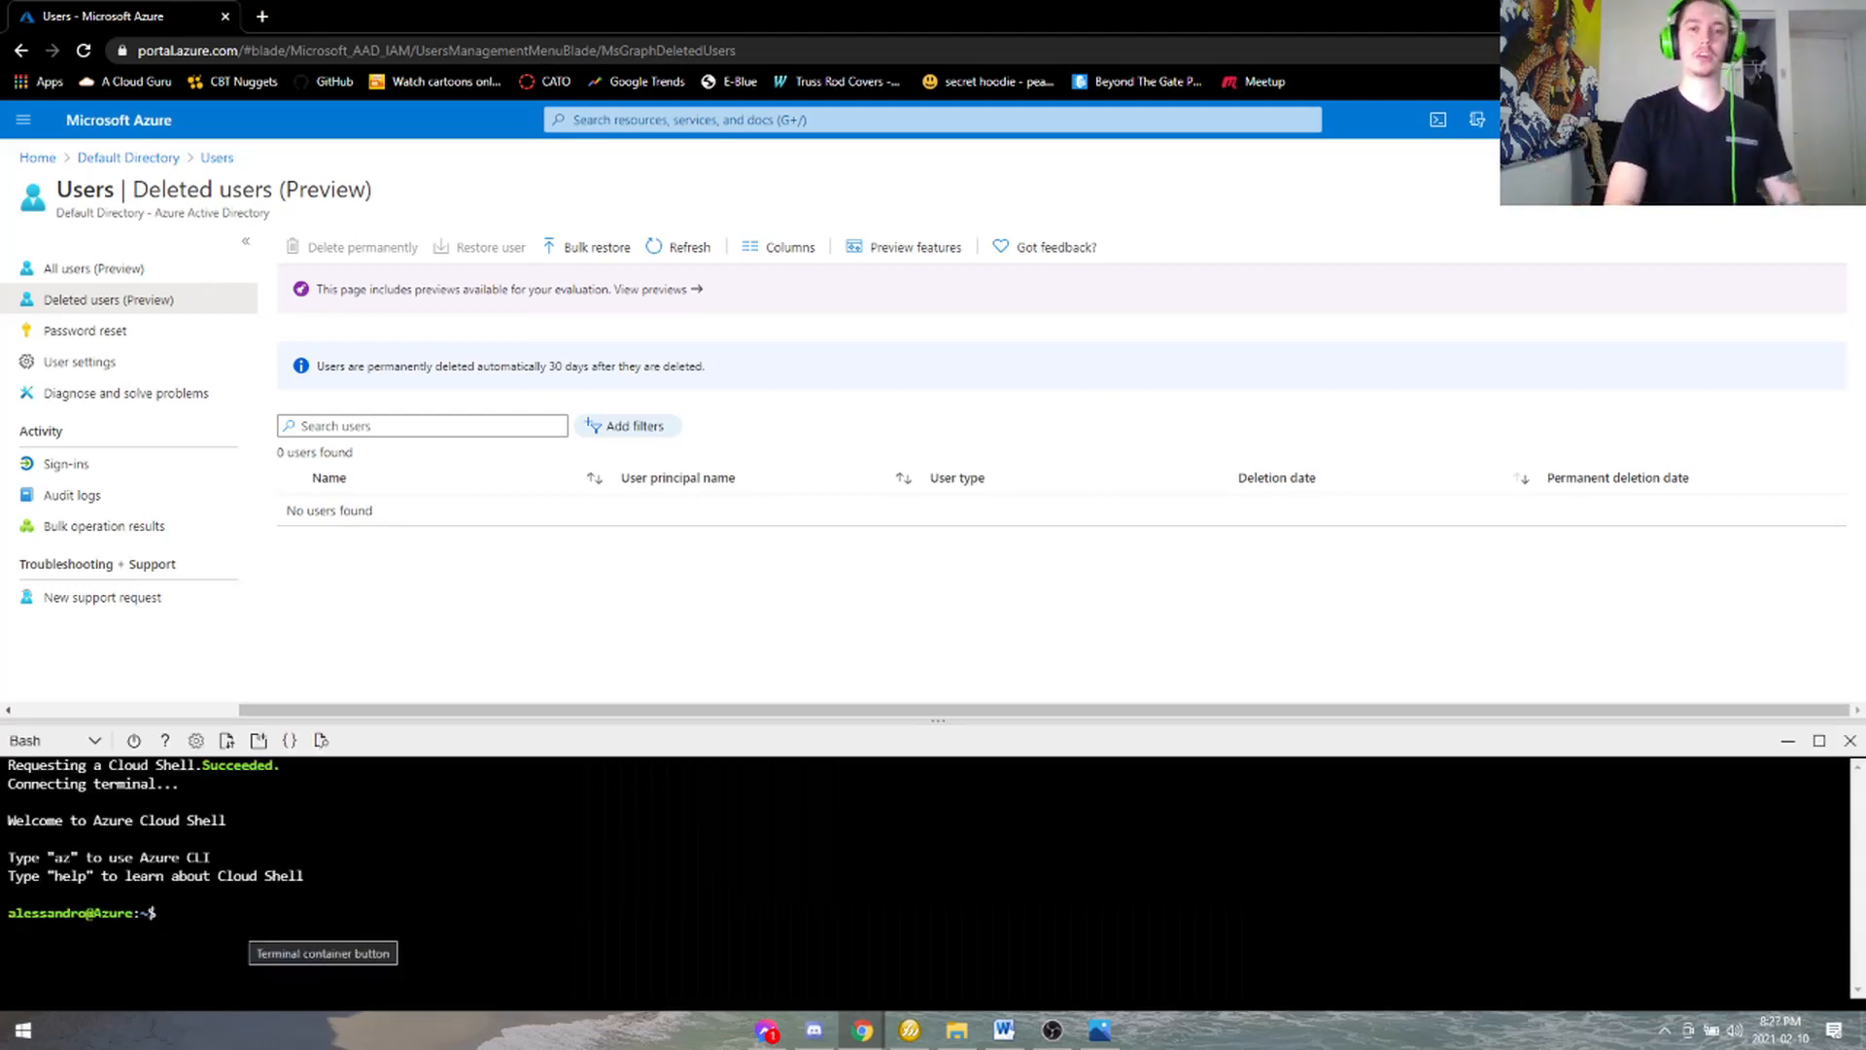
- Run az ad user create -h and enlarge the terminal to read the help
type("az a")
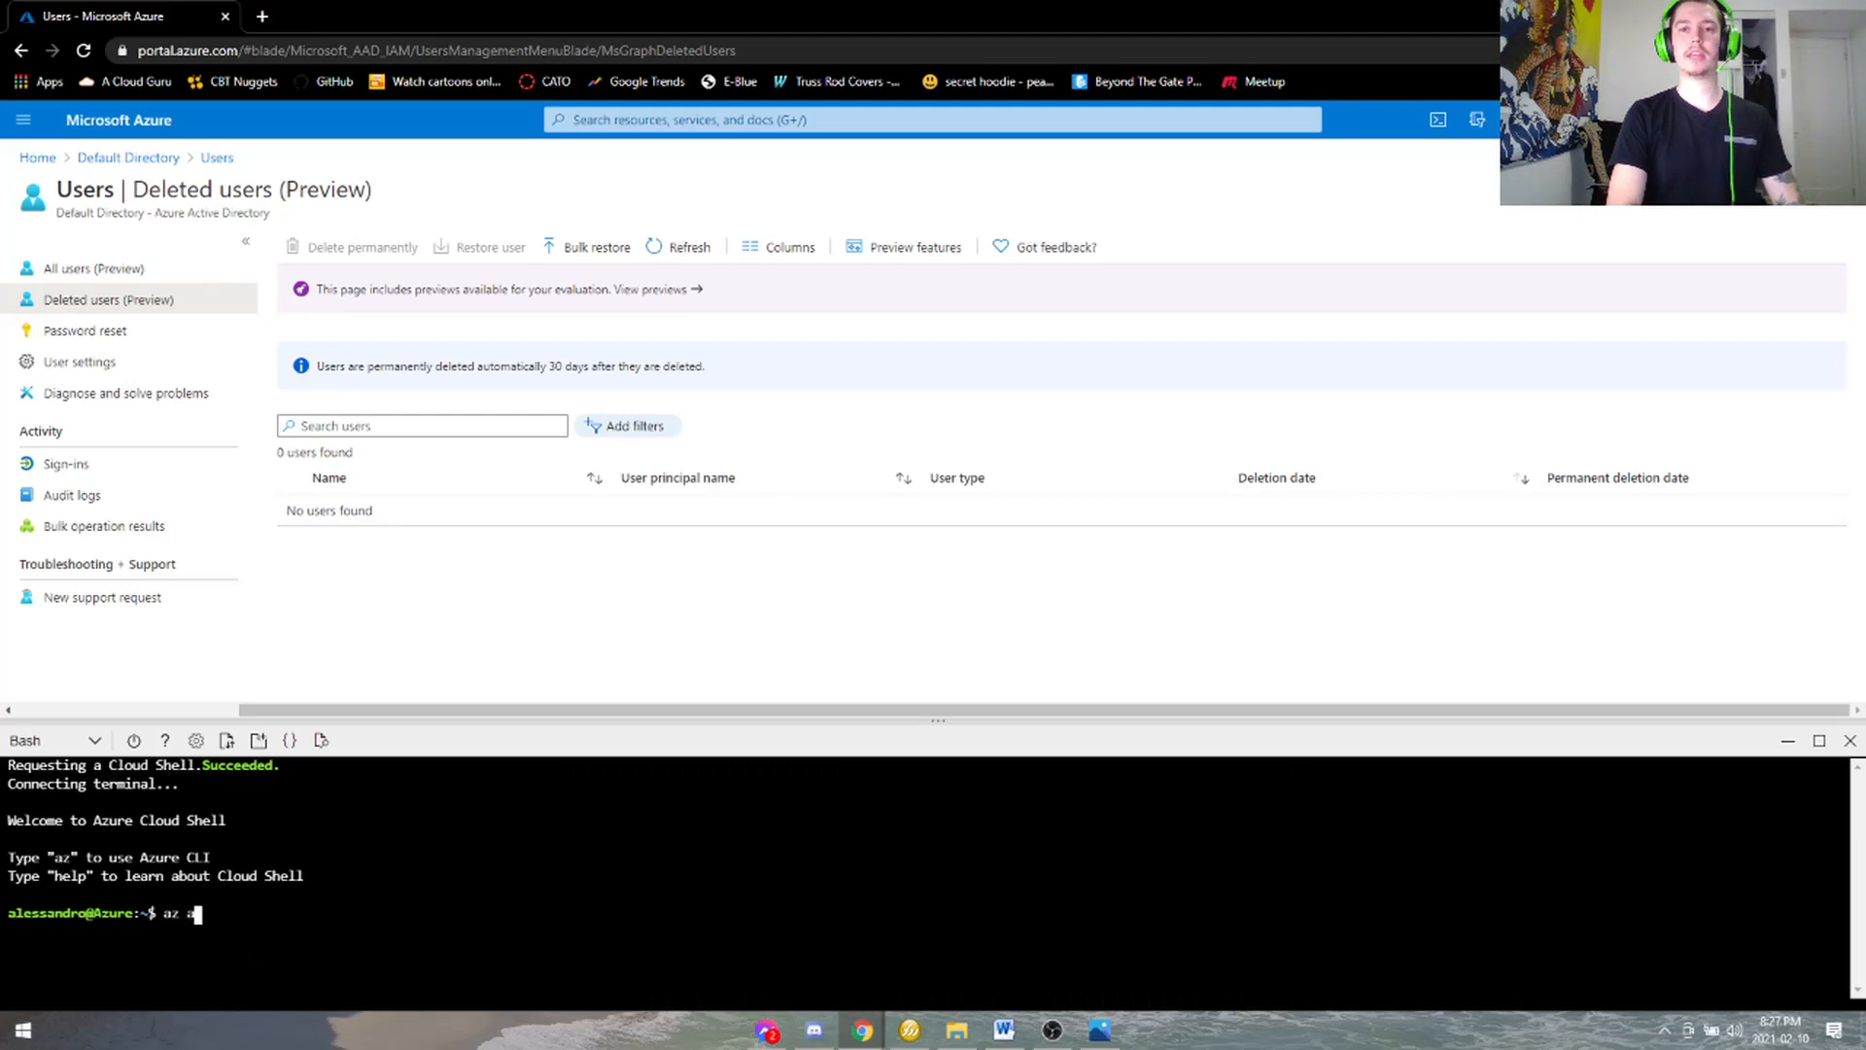
type("d user create ")
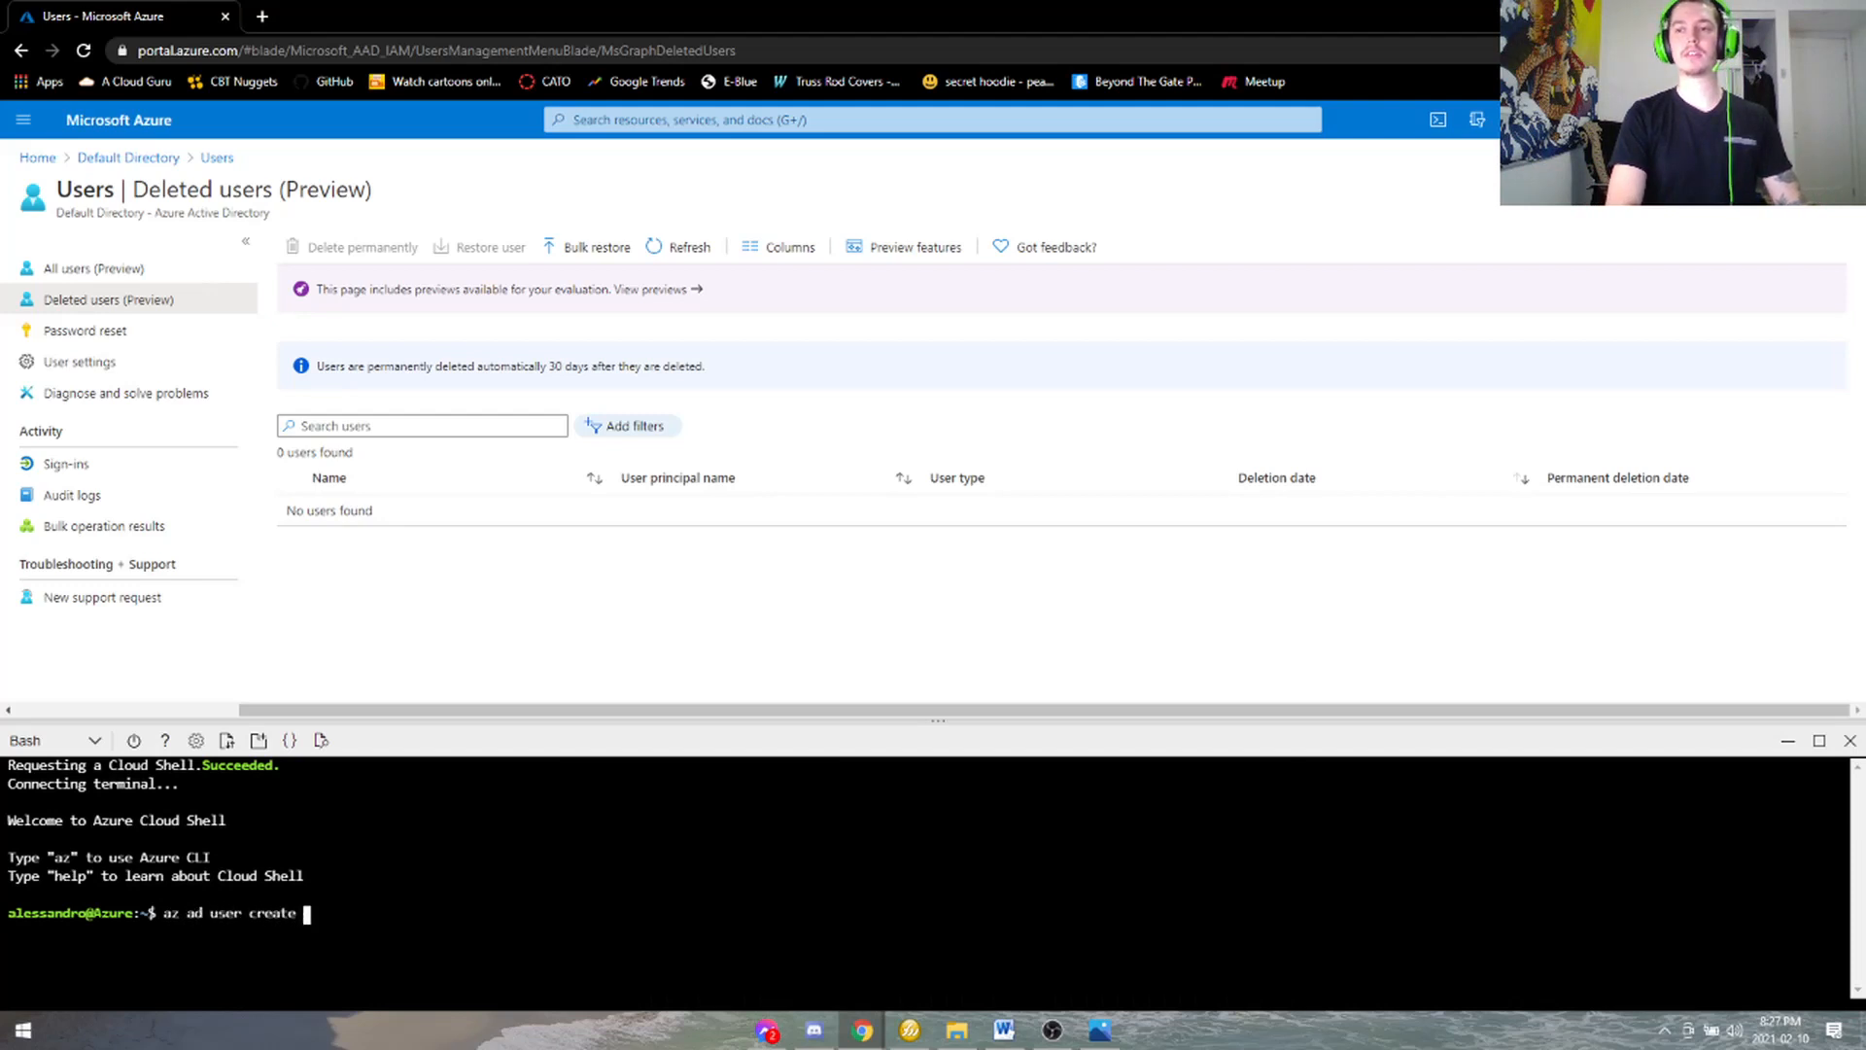
type("-h")
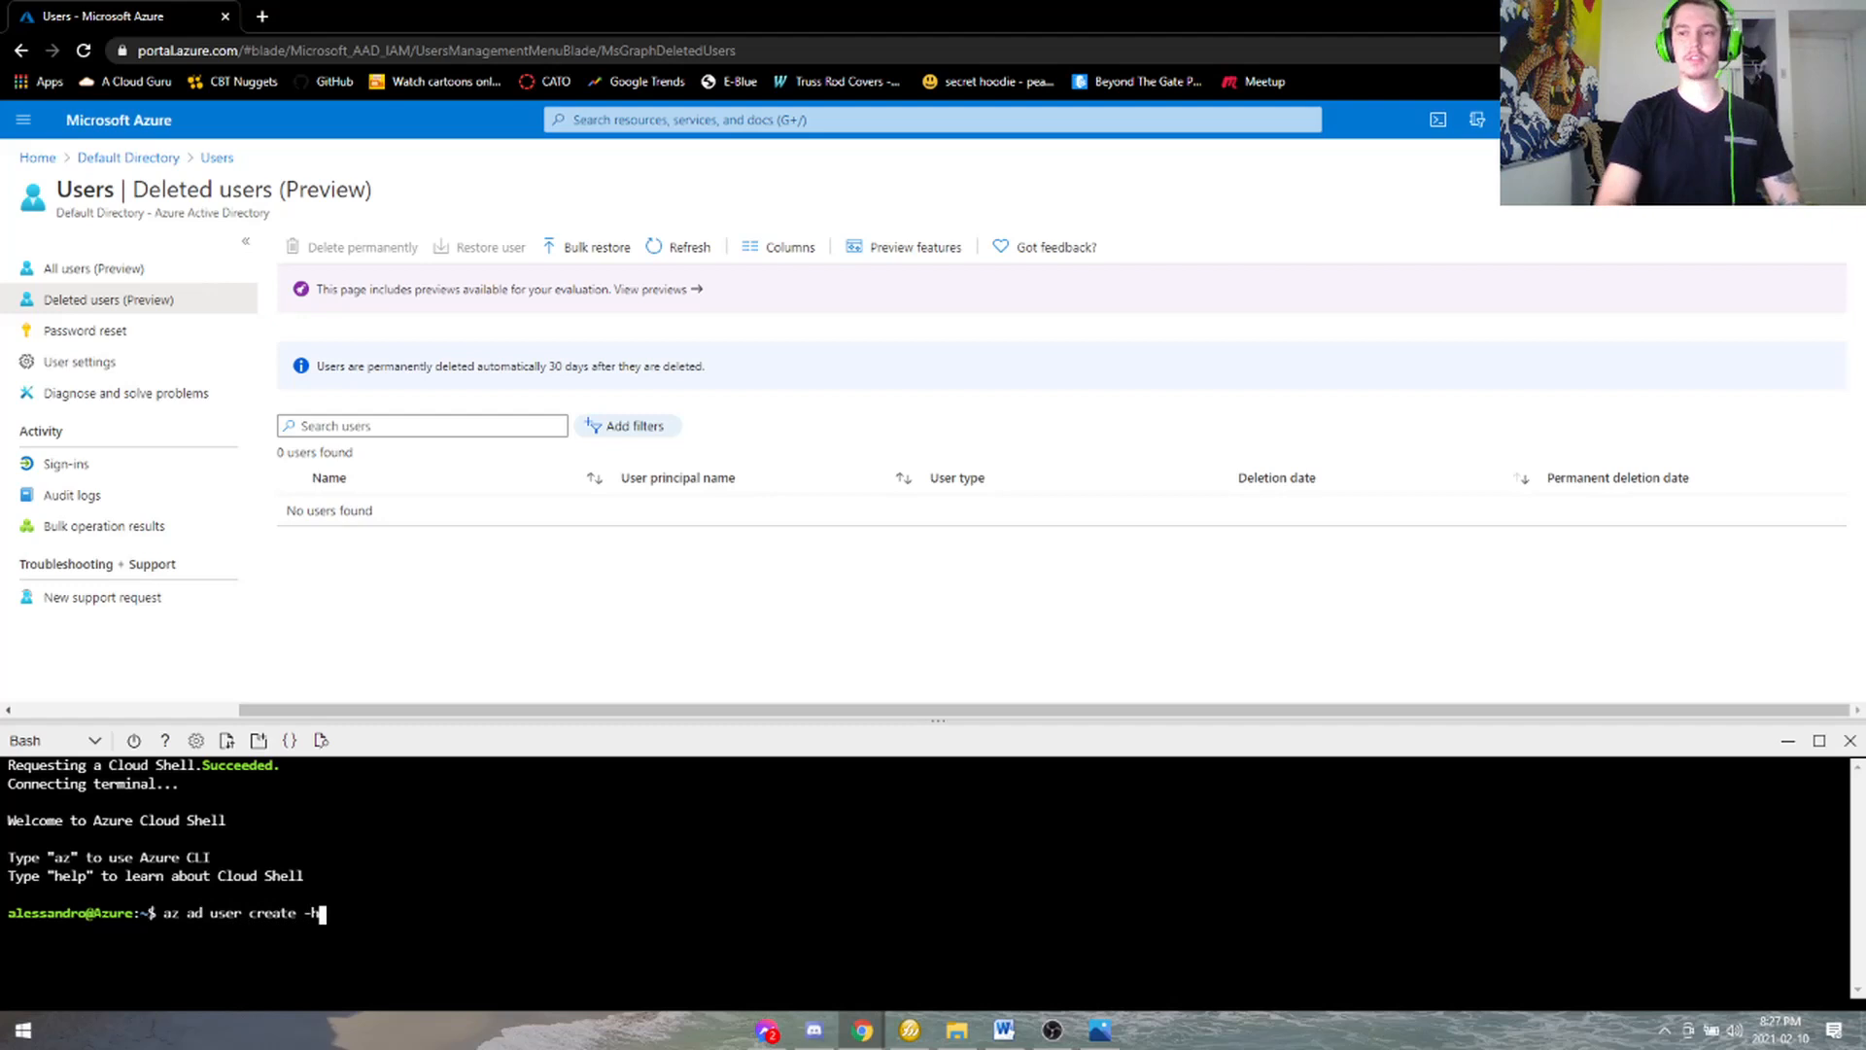
key("Return")
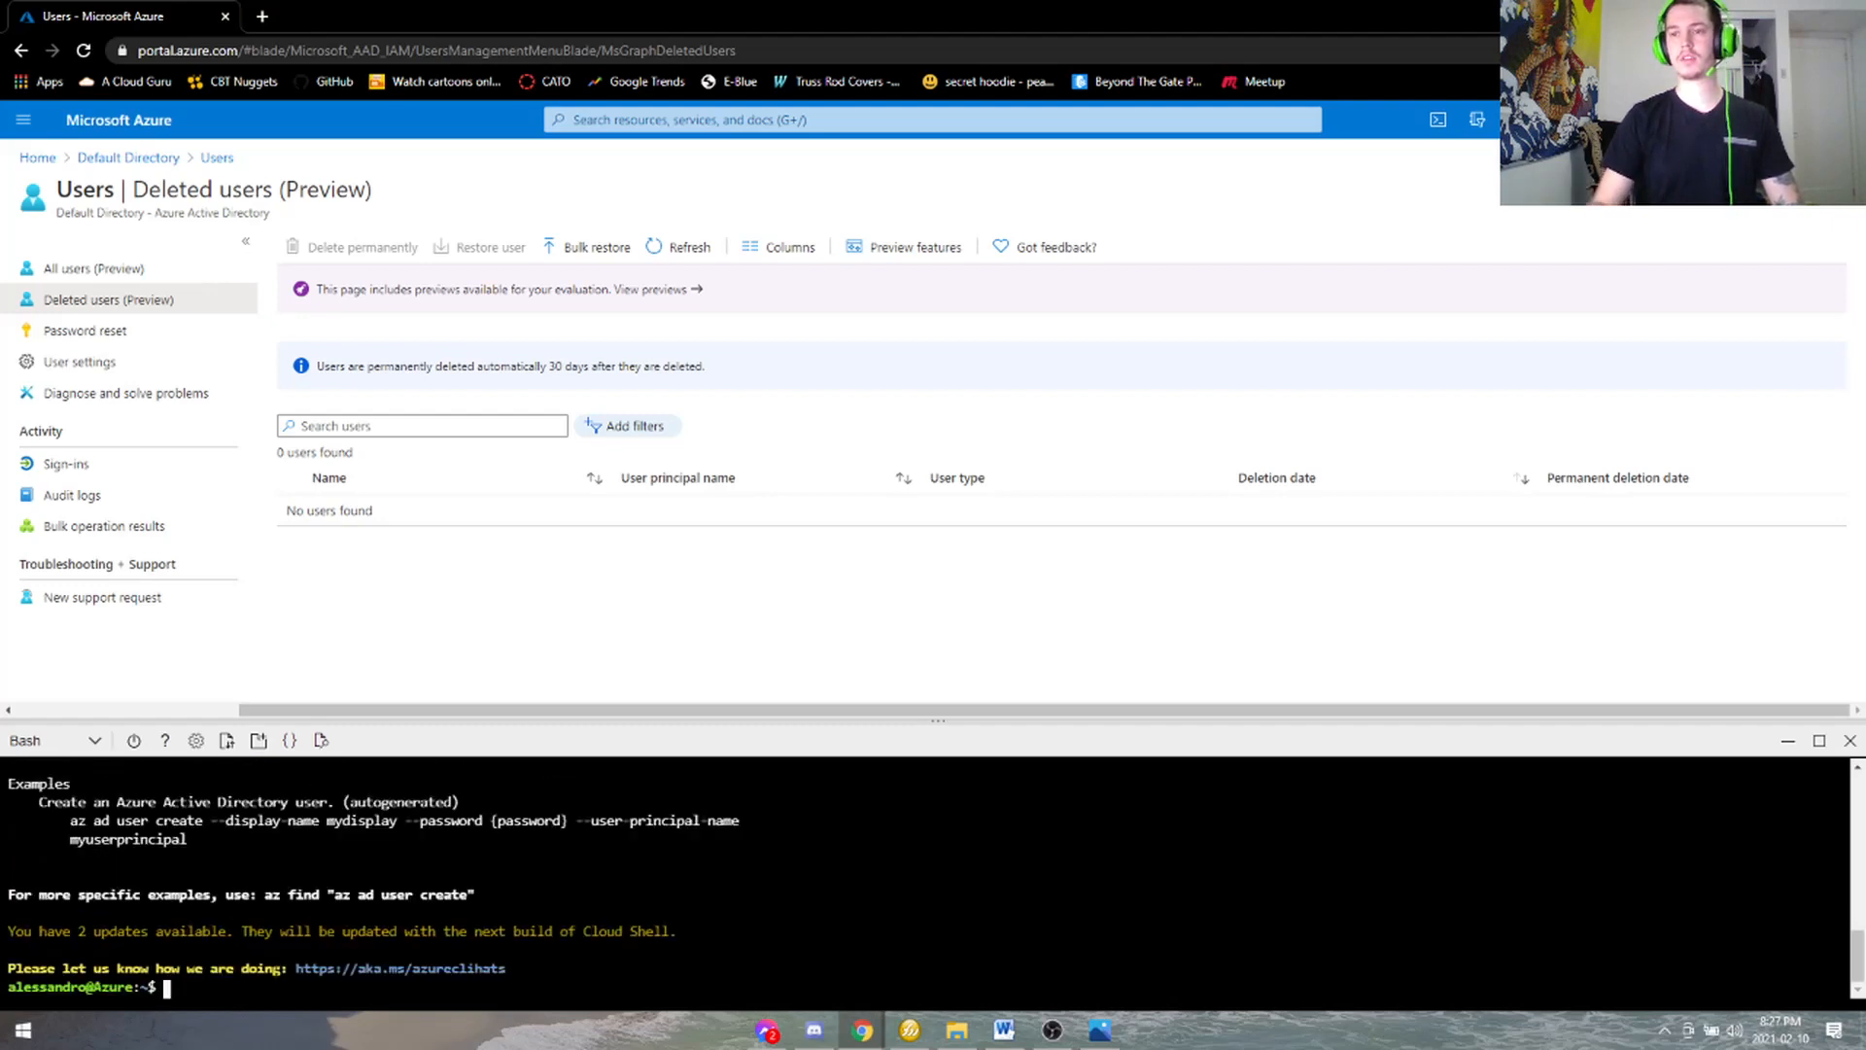
left_click_drag(638, 721, 709, 71)
- Highlight the help output, from the -h flag through the argument list down to --verbose
scroll(933, 593, "up", 3)
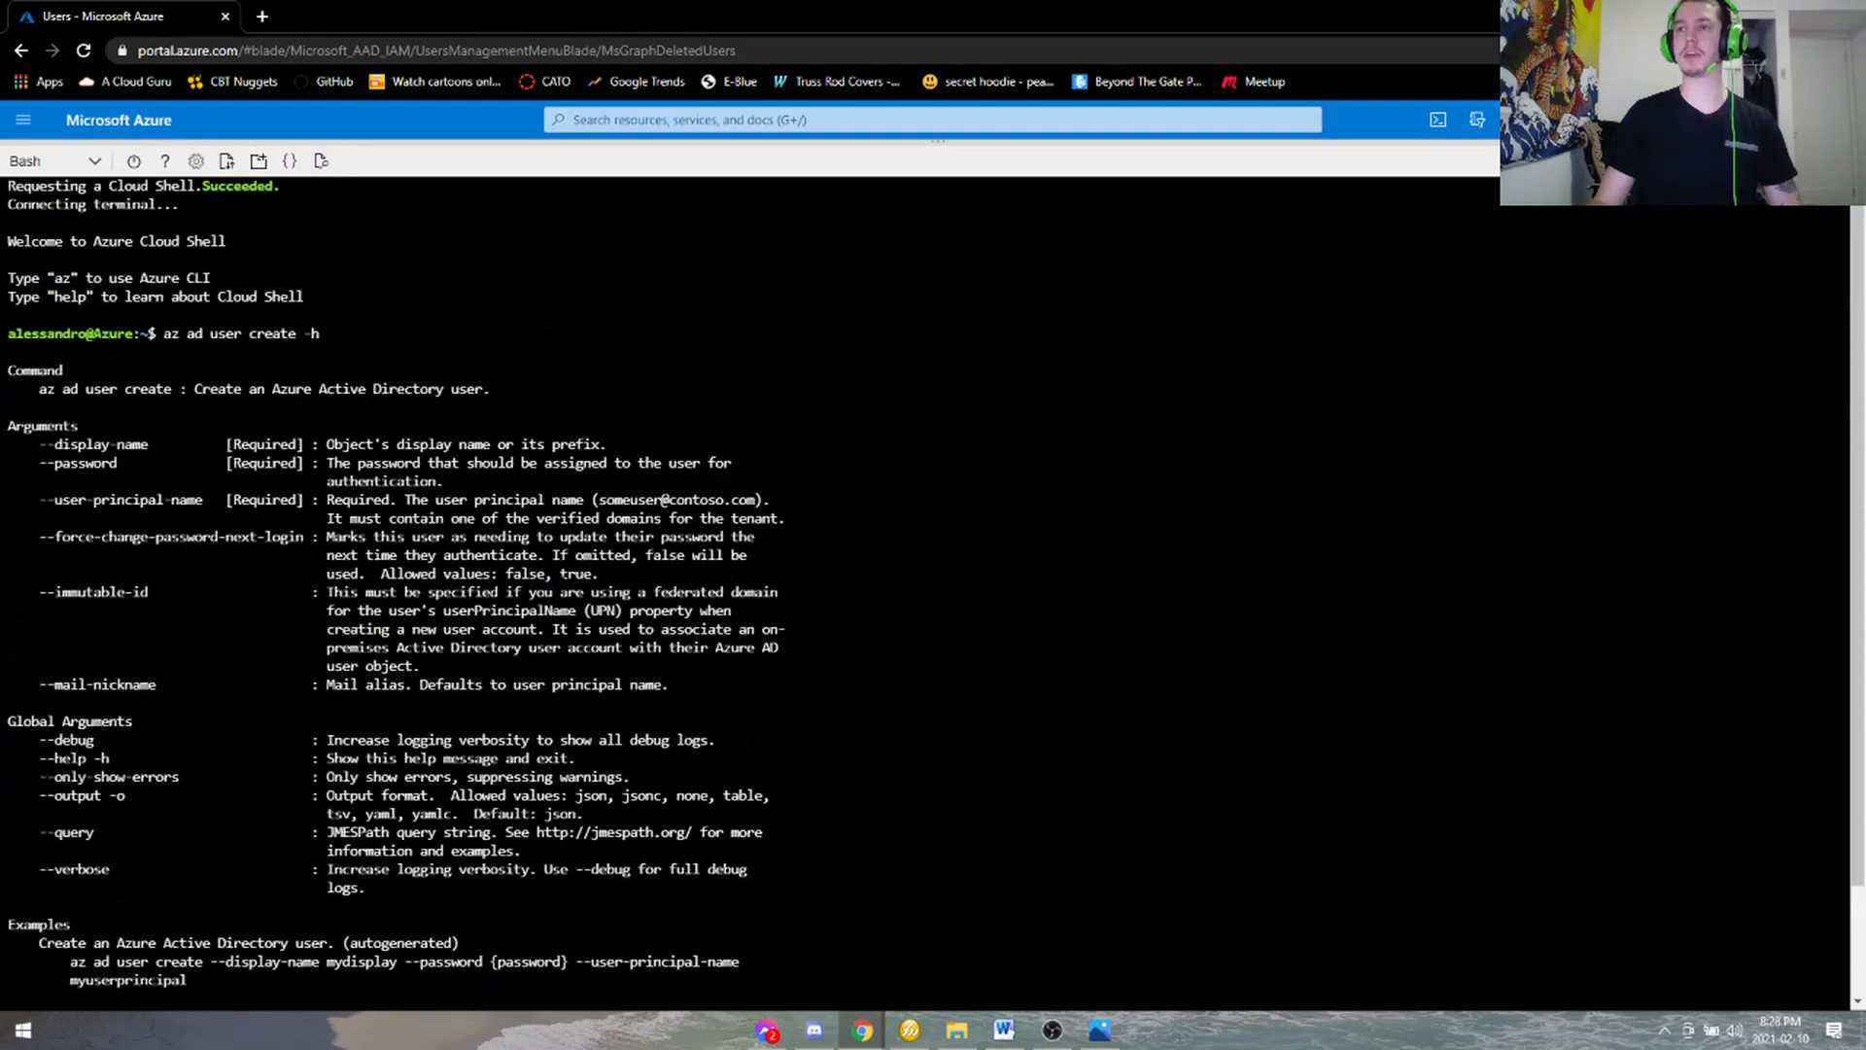
left_click_drag(327, 333, 304, 333)
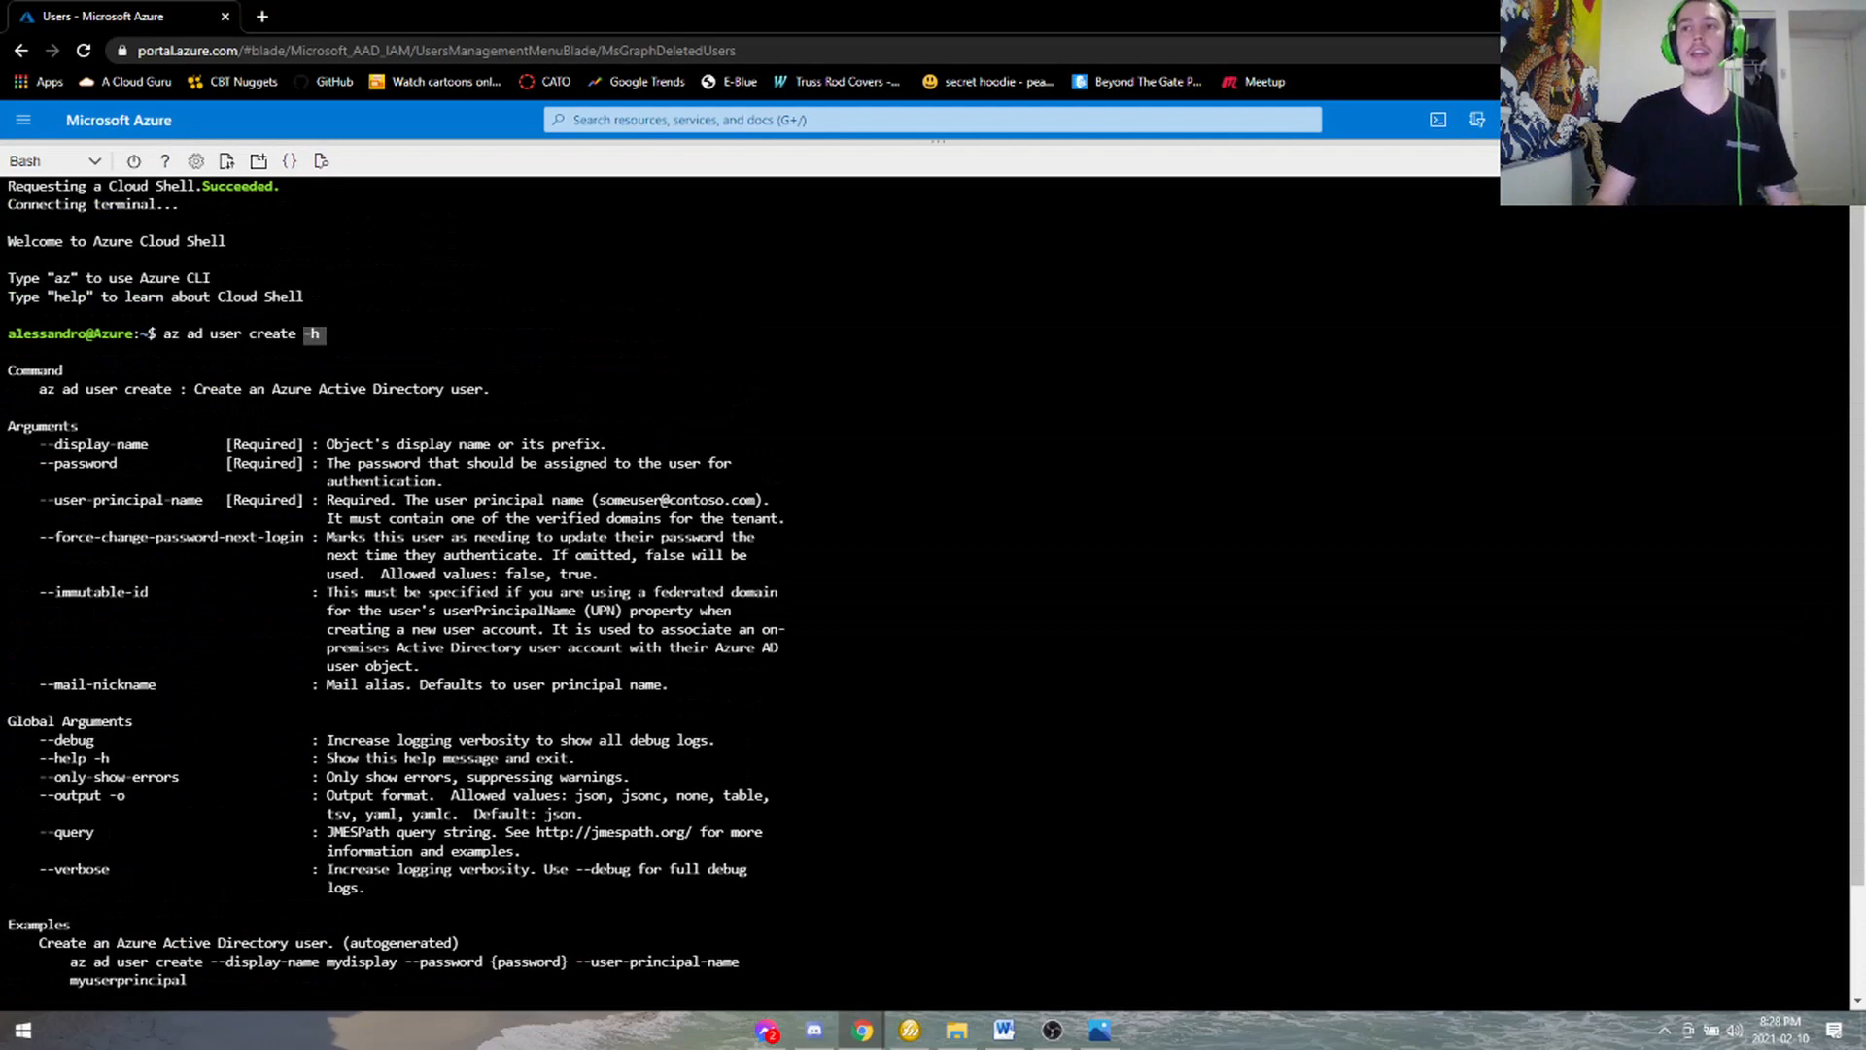
left_click_drag(46, 444, 442, 721)
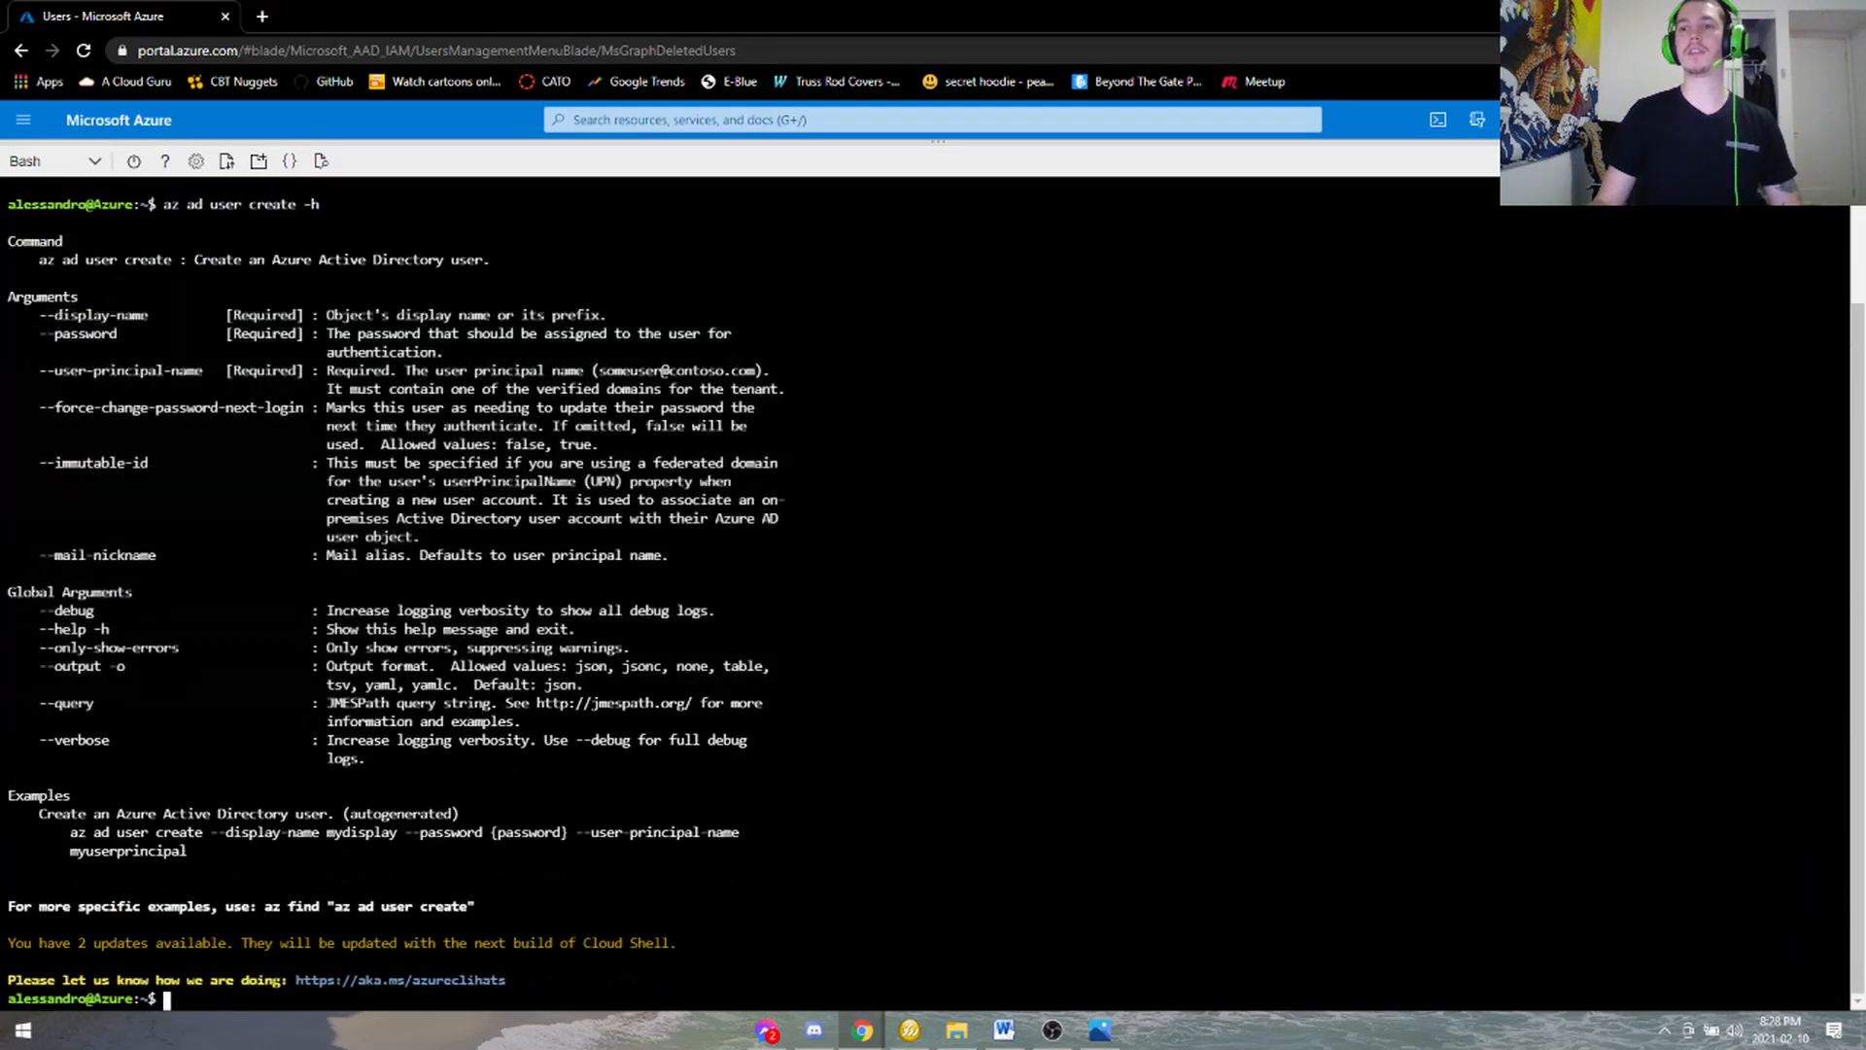
left_click_drag(32, 316, 506, 763)
left_click(526, 744)
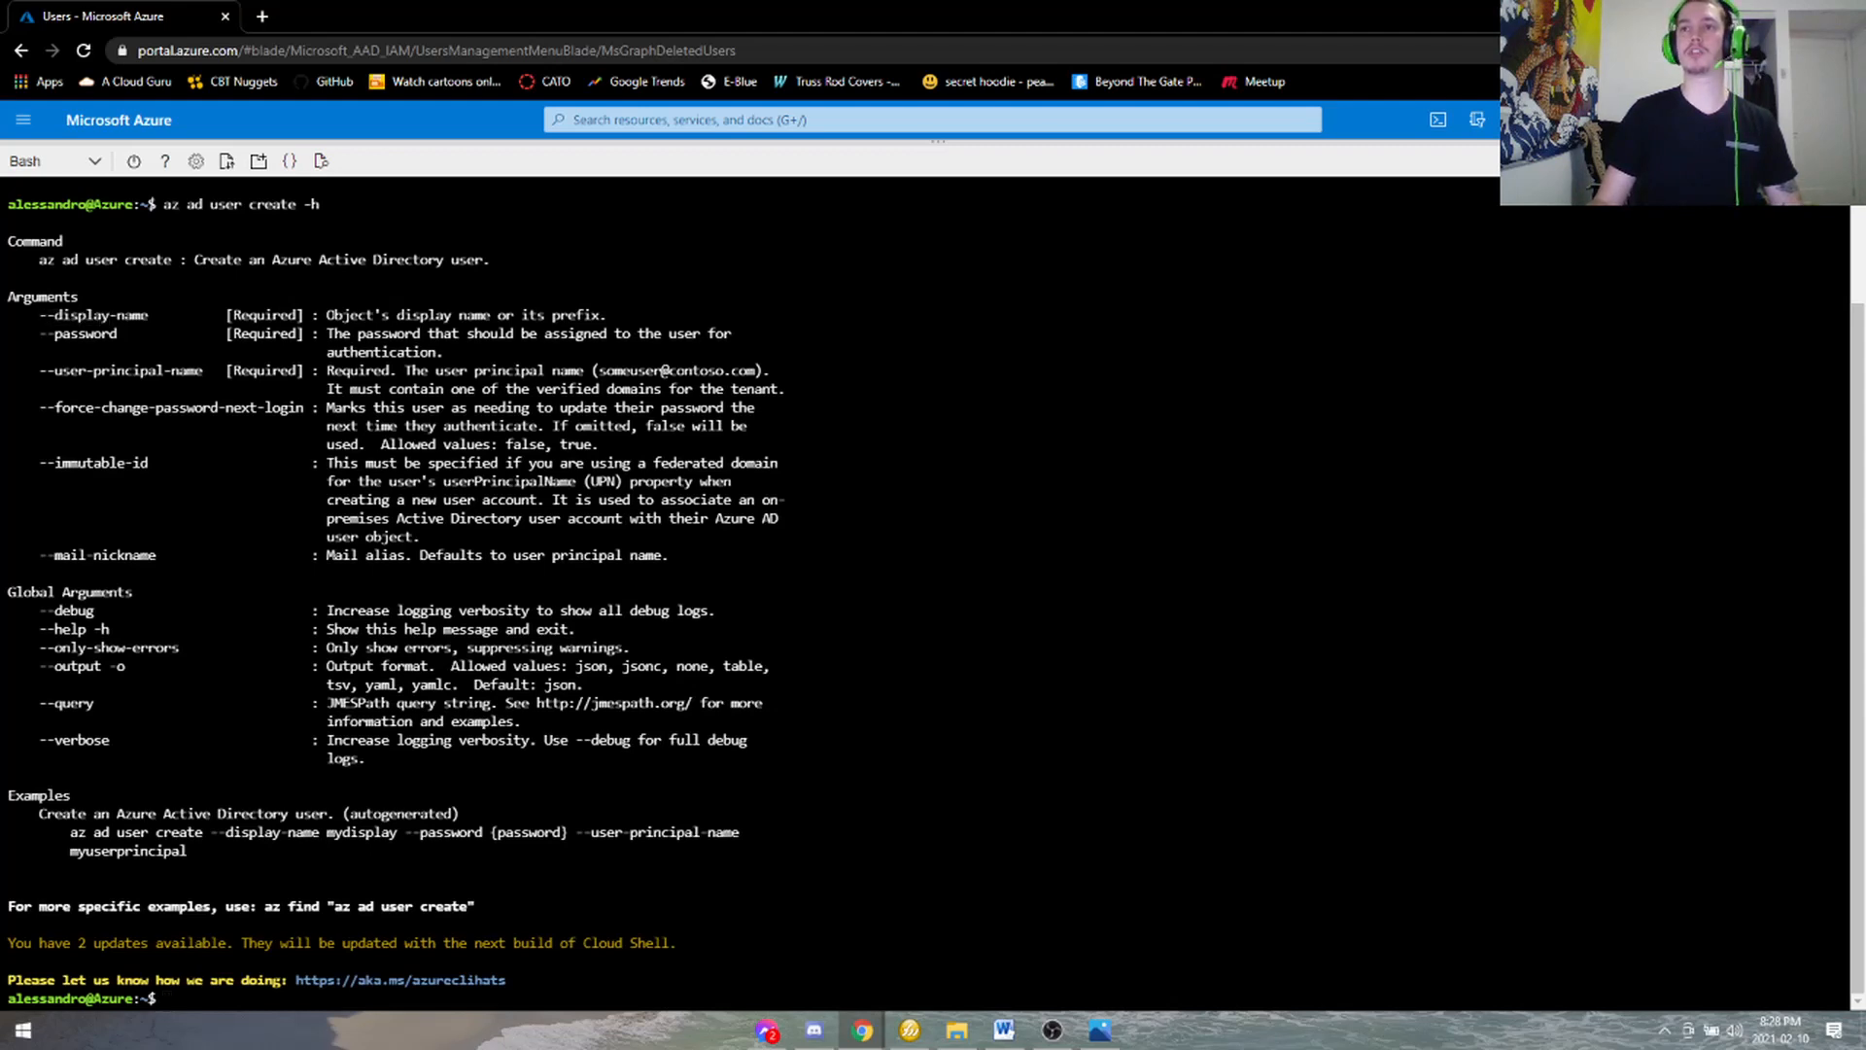
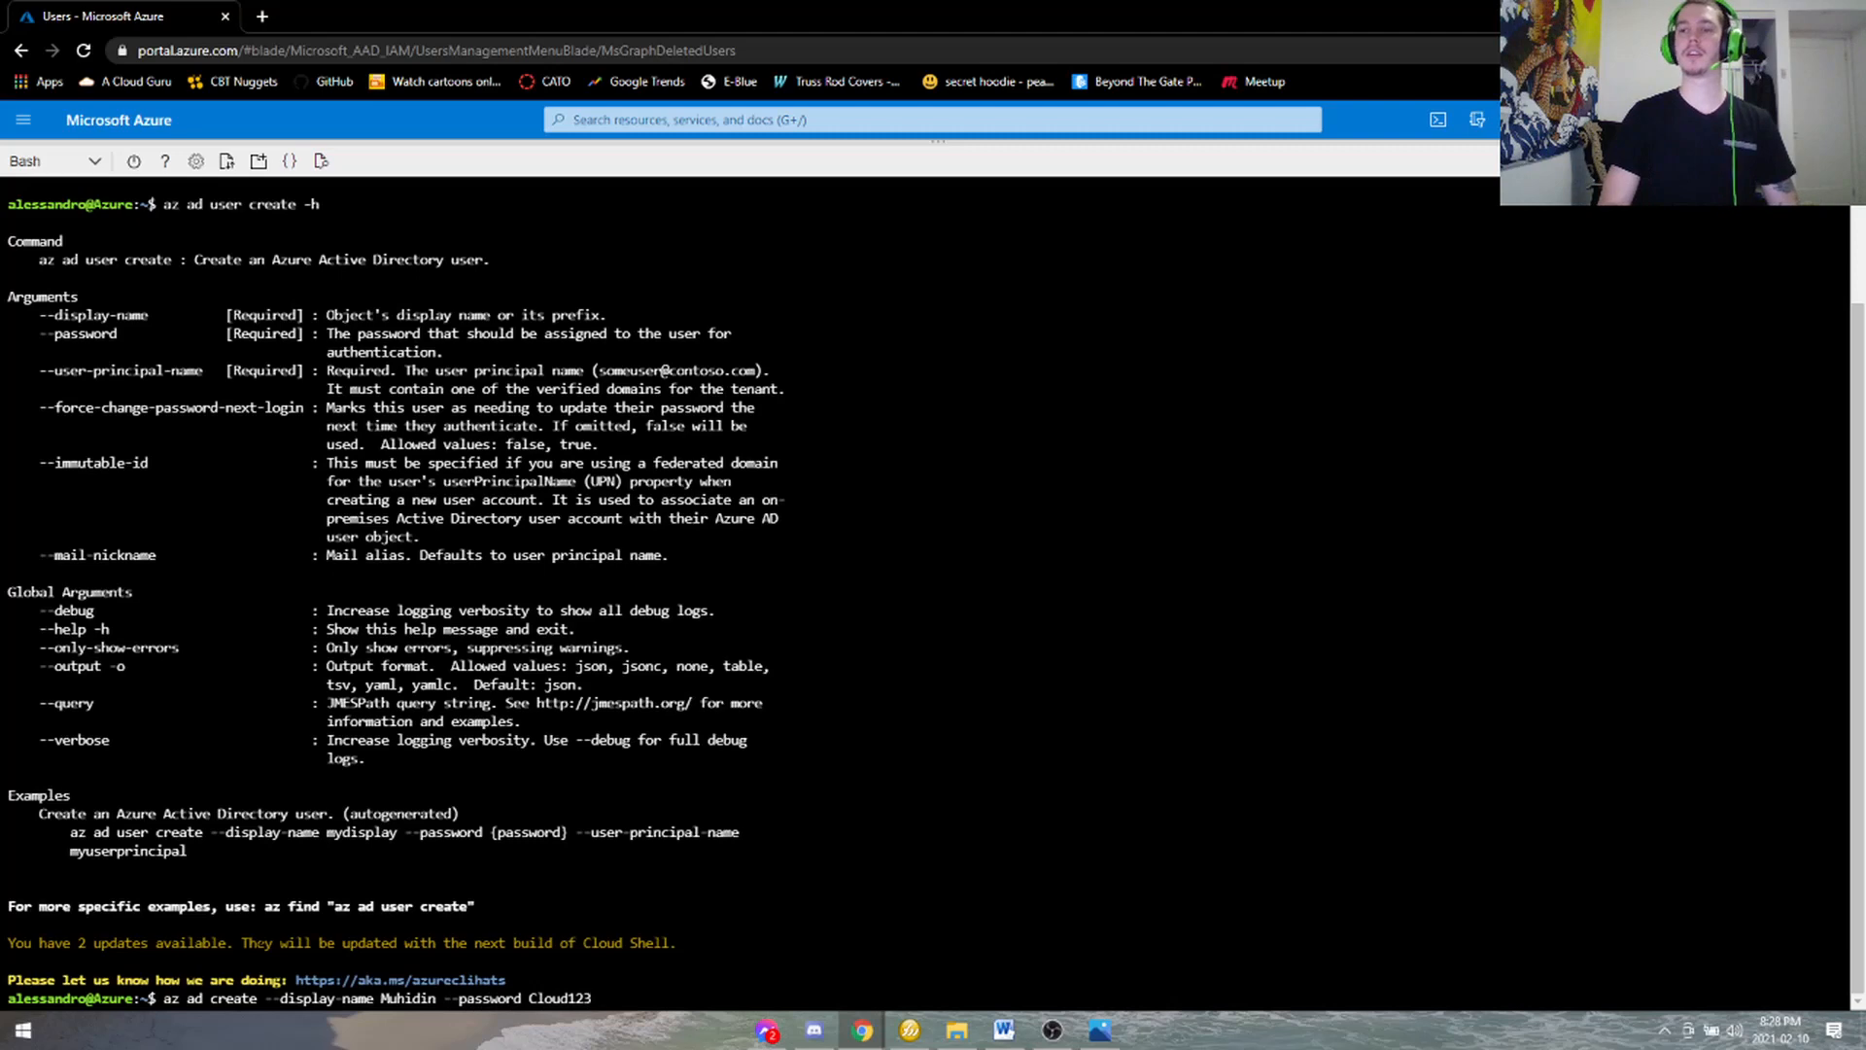
- Run az ad user create with a display name and password, fixing the missing 'user' keyword
key("Return")
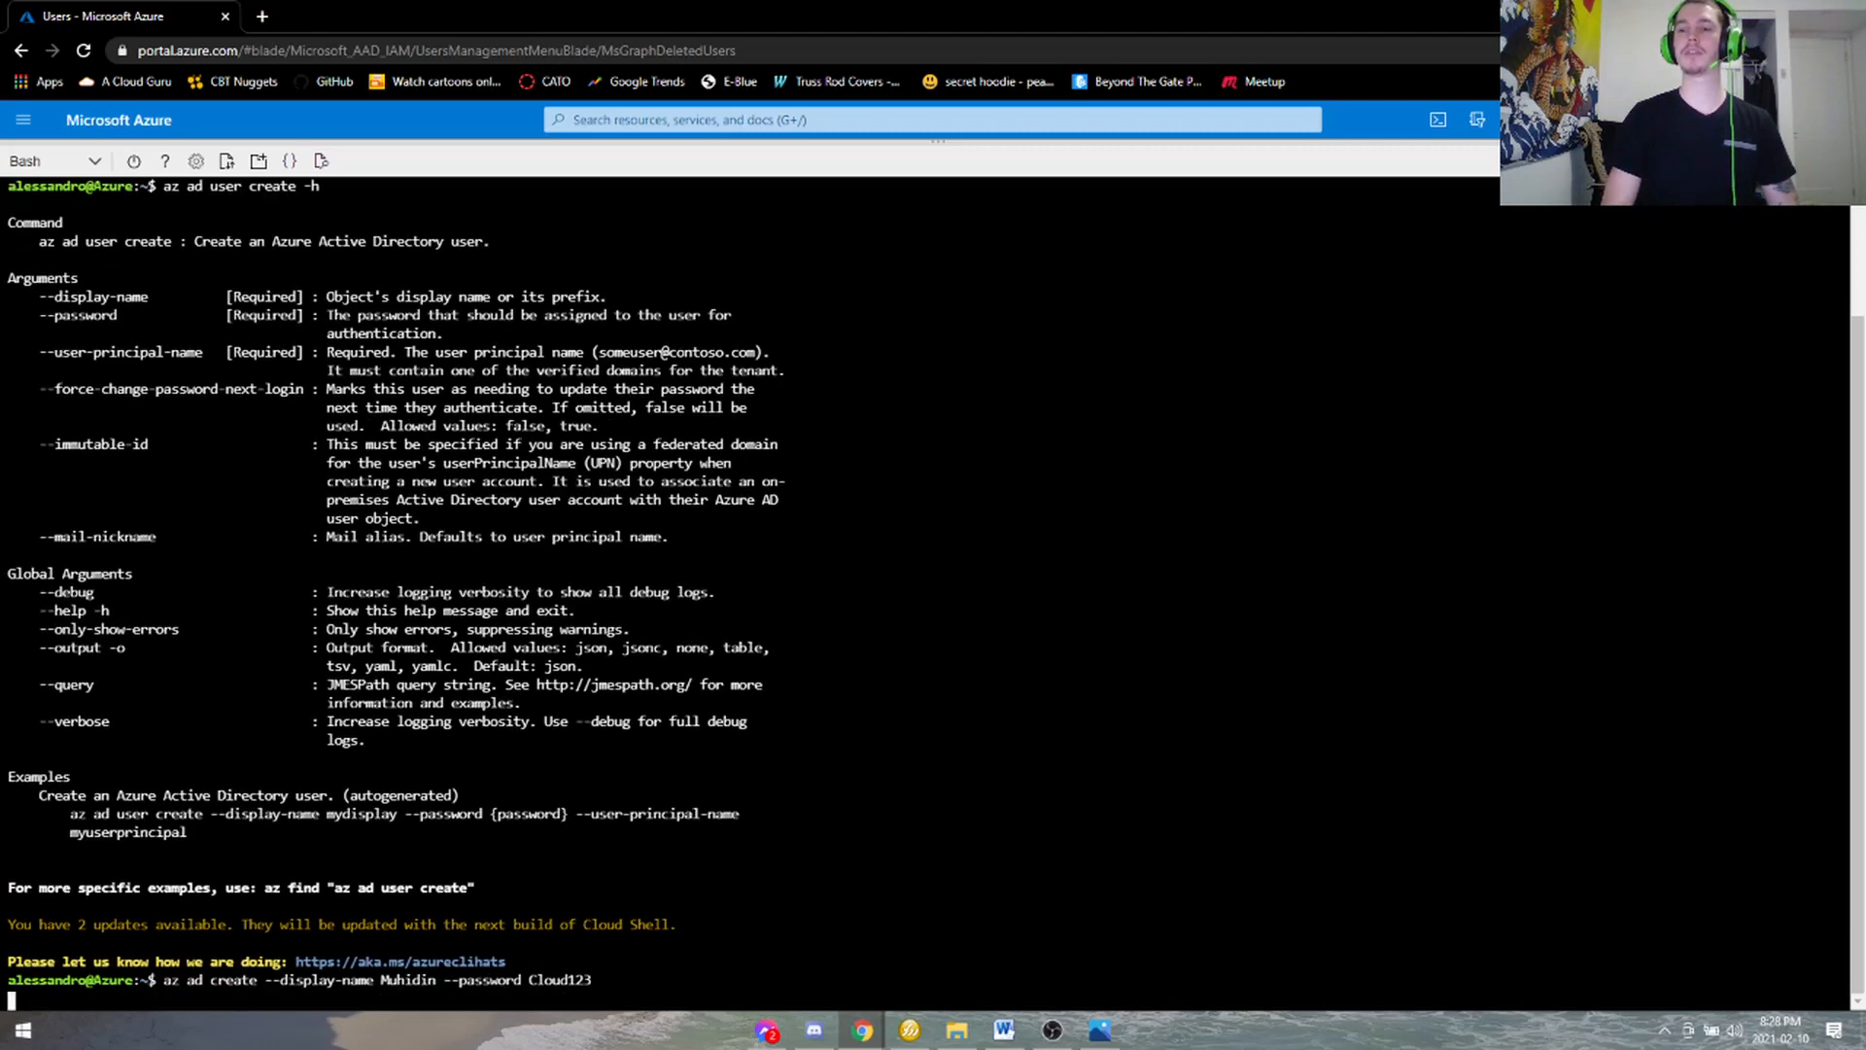
key("Up")
key("Left")
key("Left")
key("Left")
key("Left")
key("Left")
key("Left")
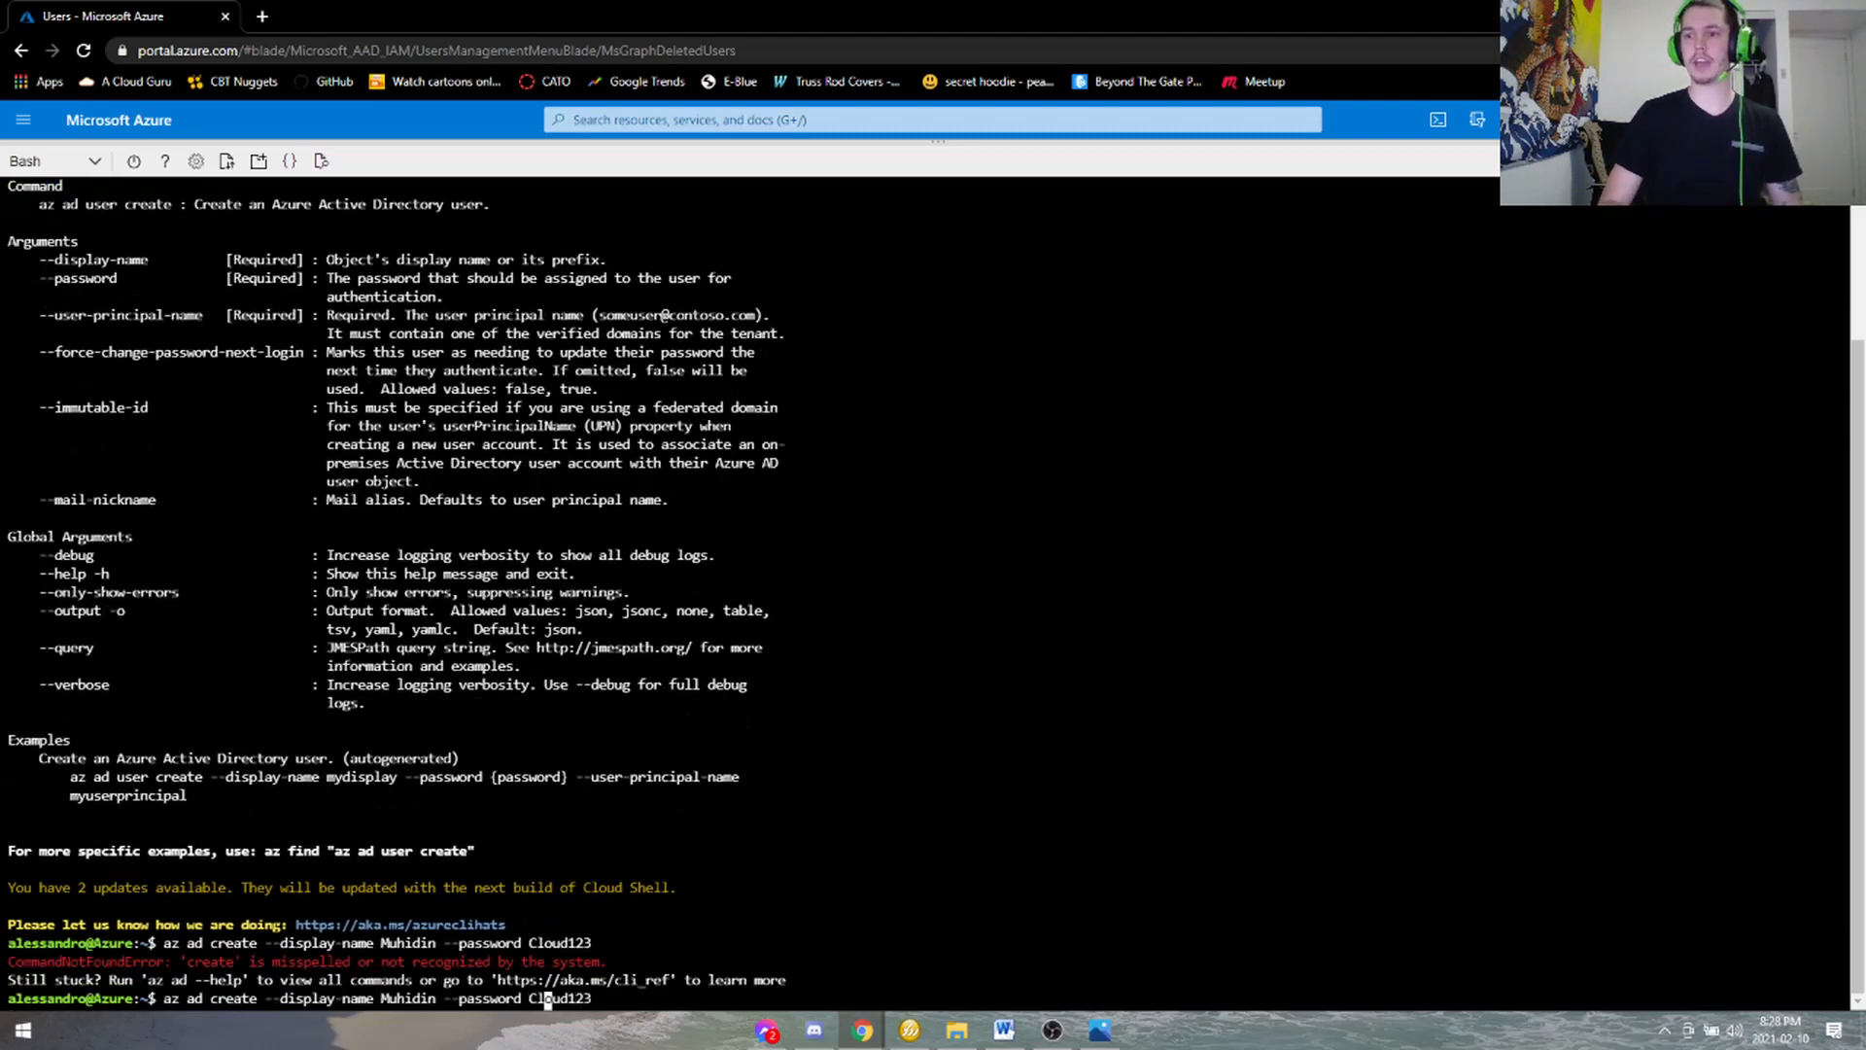
key("Left")
key("Left")
key("Left")
key("Left")
key("Left")
key("Left")
key("Left")
key("Left")
key("Left")
key("Left")
key("Left")
key("Left")
key("Left")
key("Left")
key("Left")
key("Left")
key("Left")
key("Left")
key("Left")
key("Left")
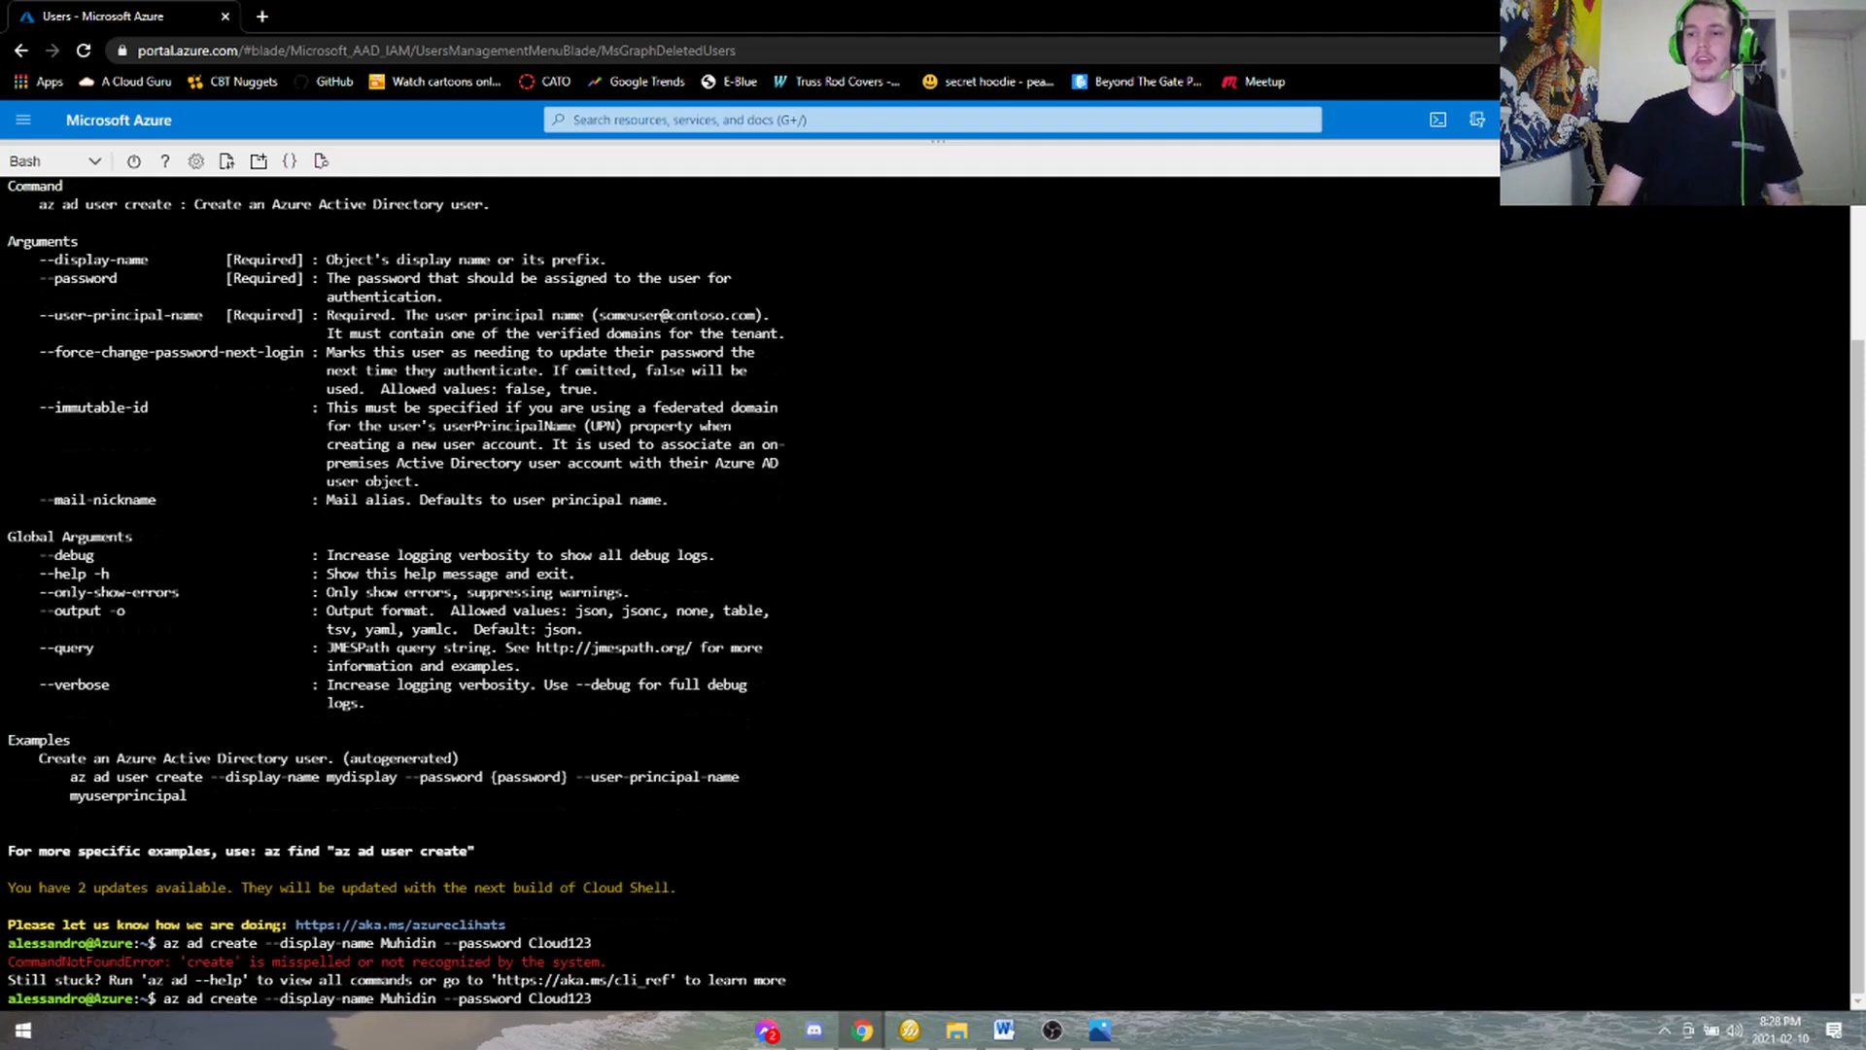
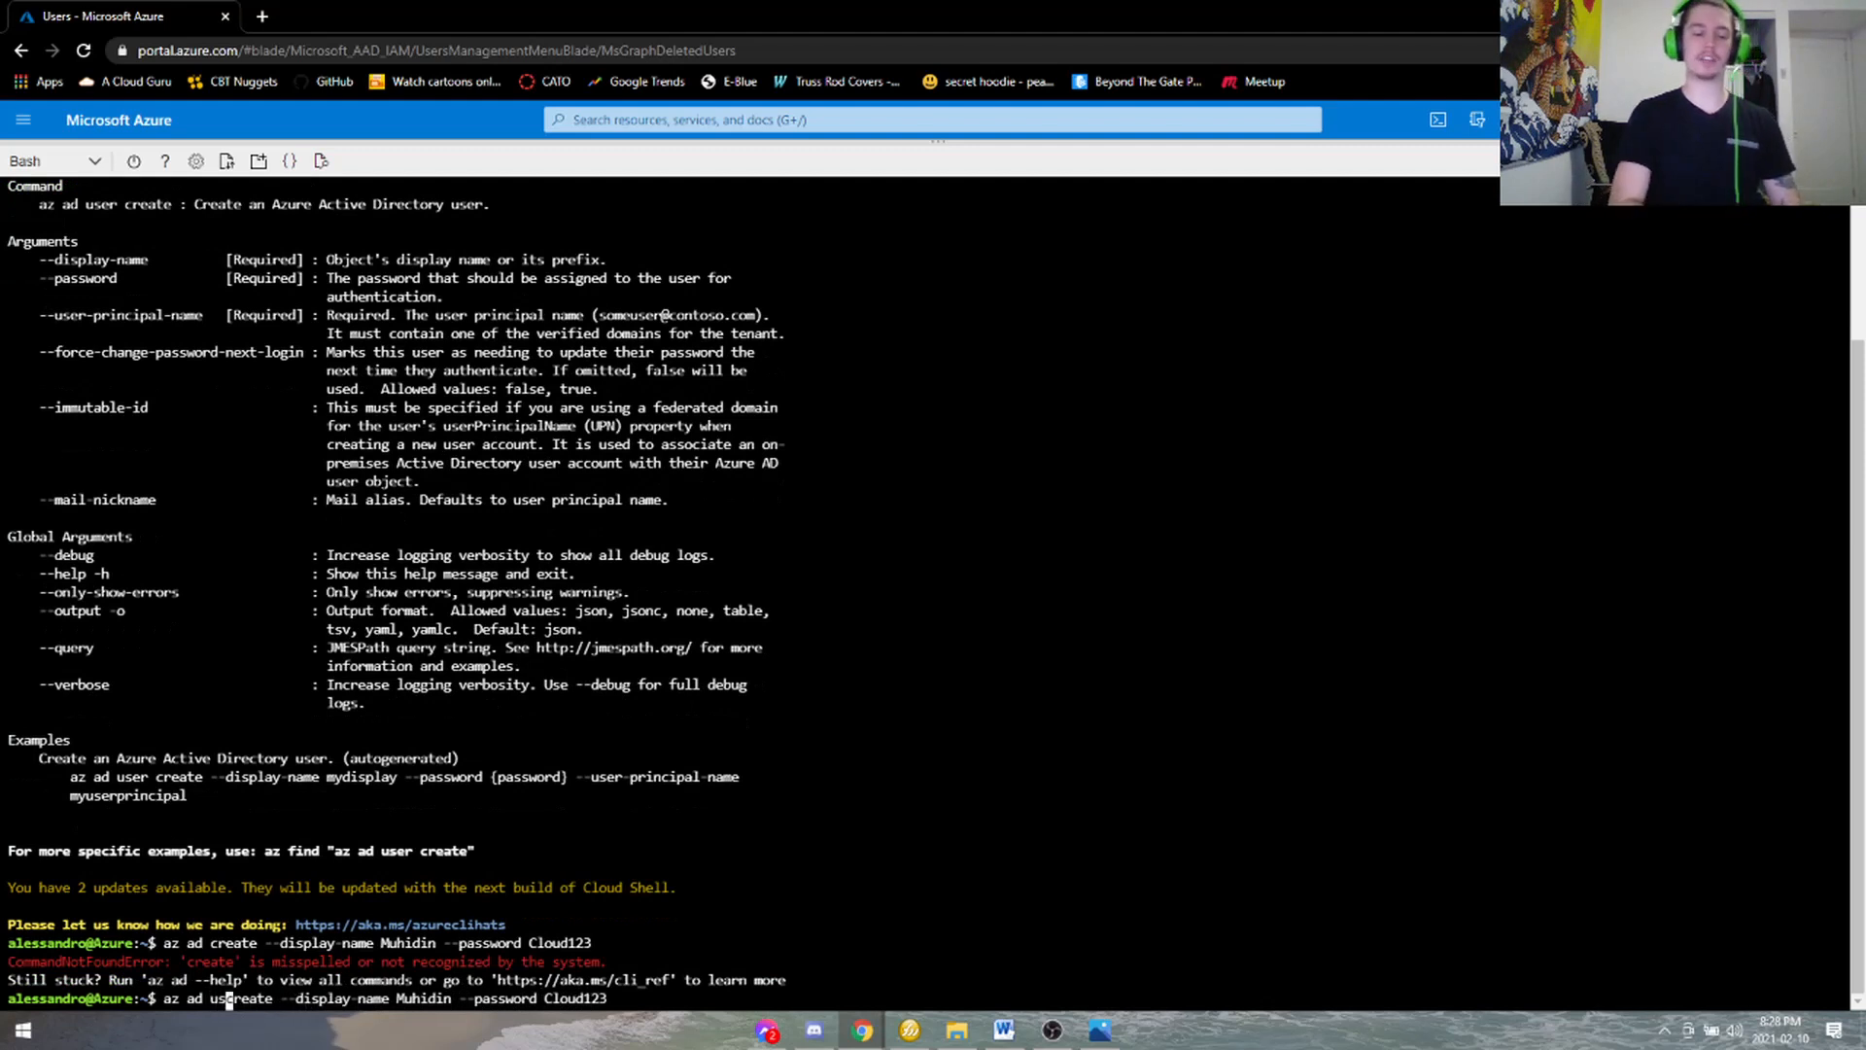
key("Return")
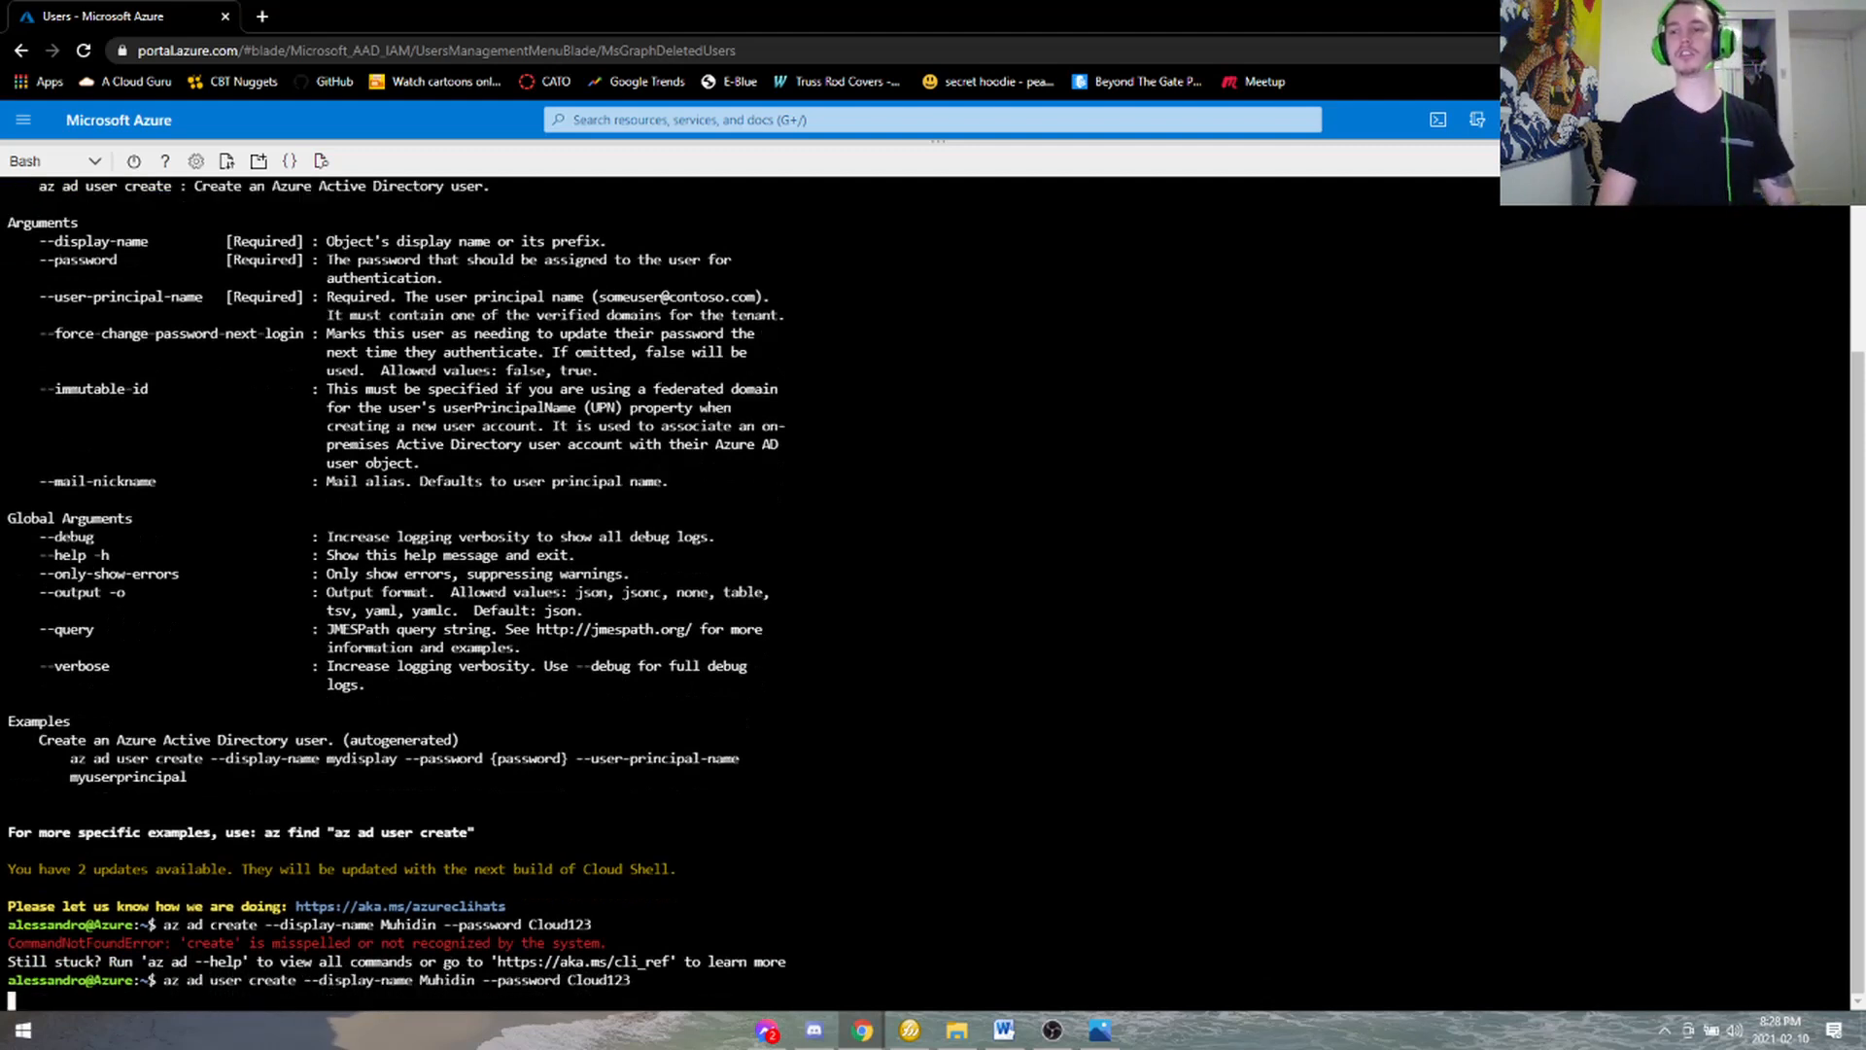
- Add --user-principal-name with the bare user name and rerun, getting an invalid-domain error
key("Up")
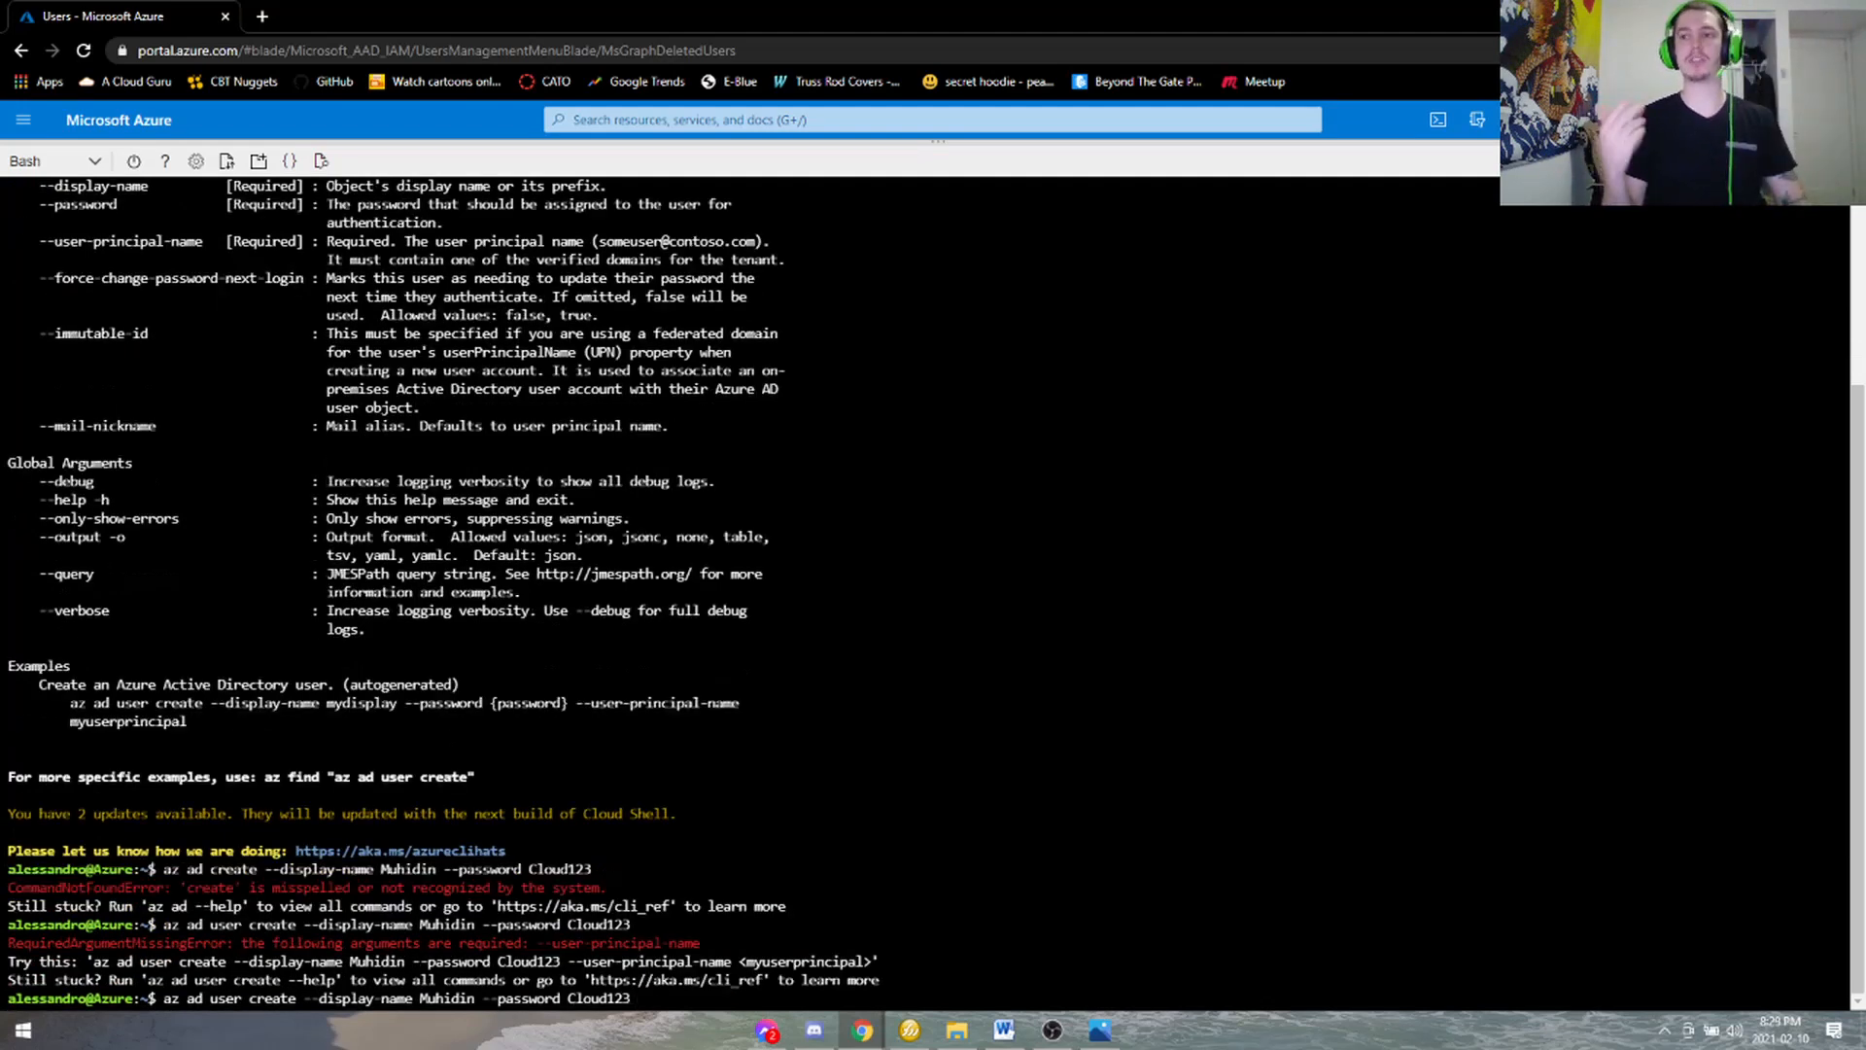
type("--")
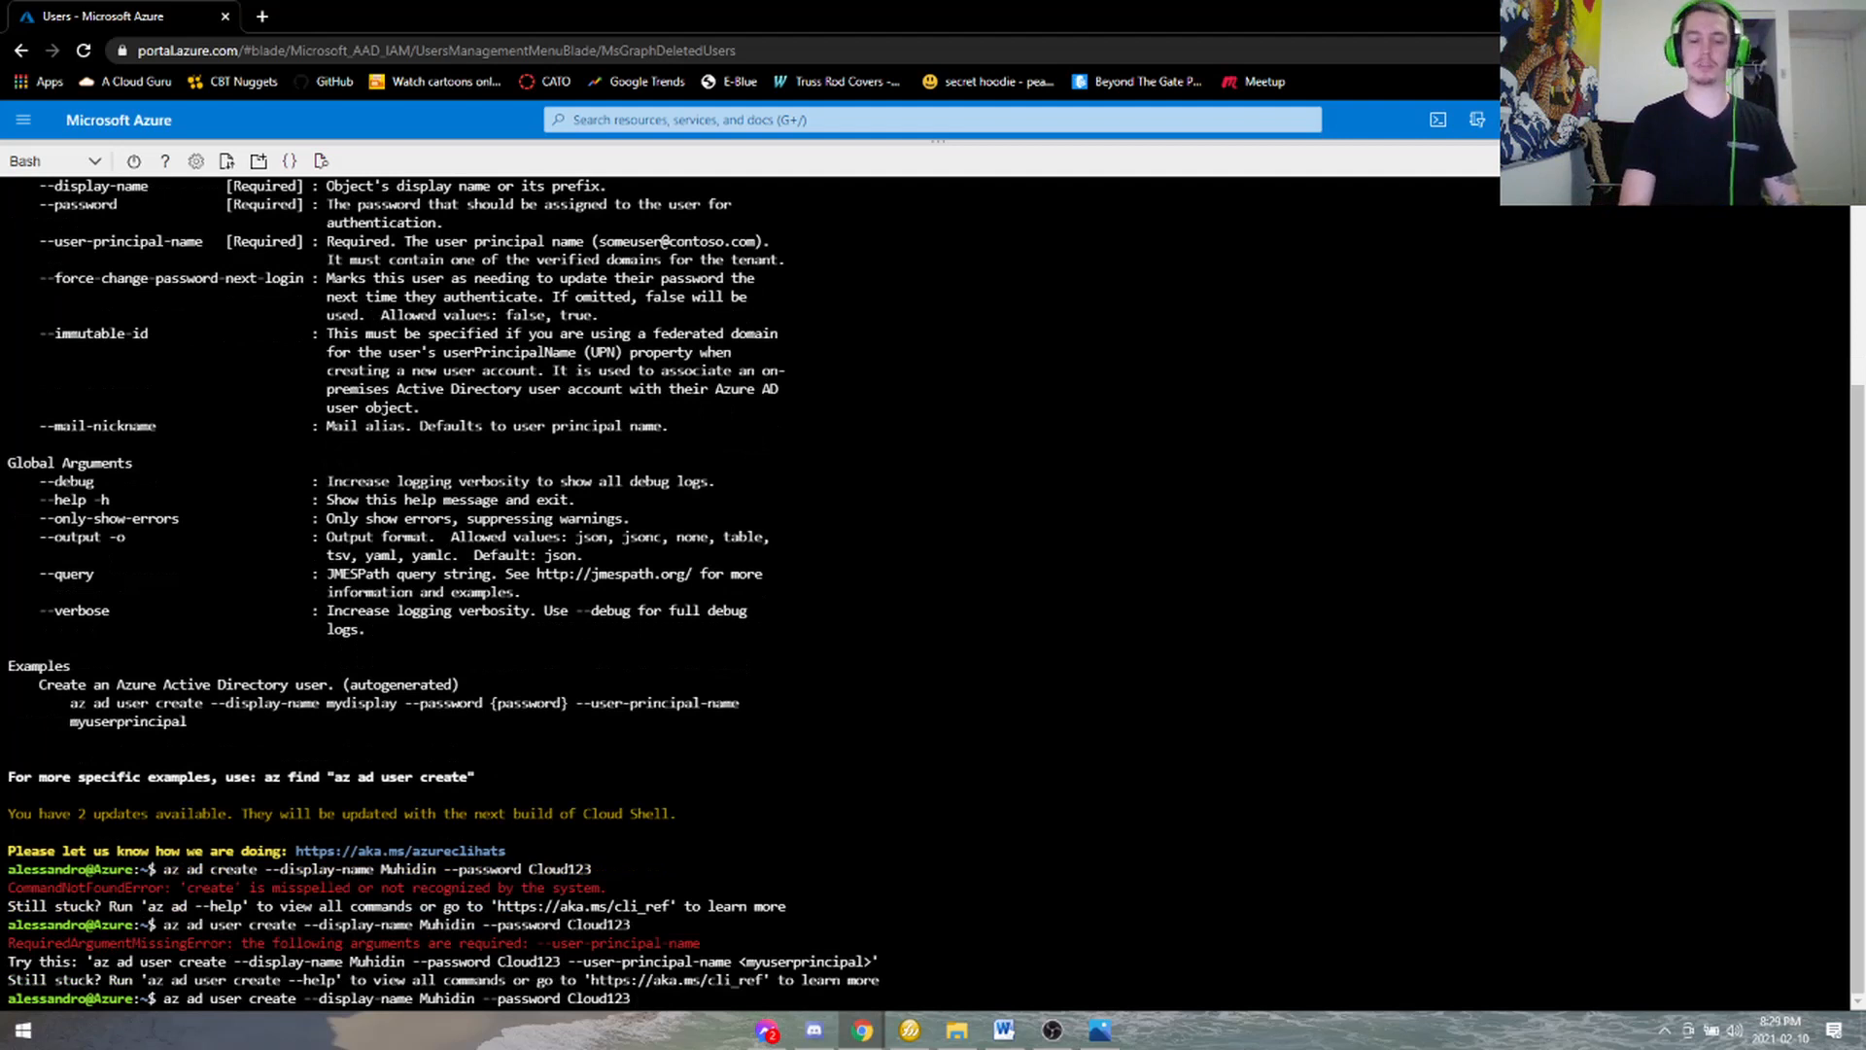
type("user-")
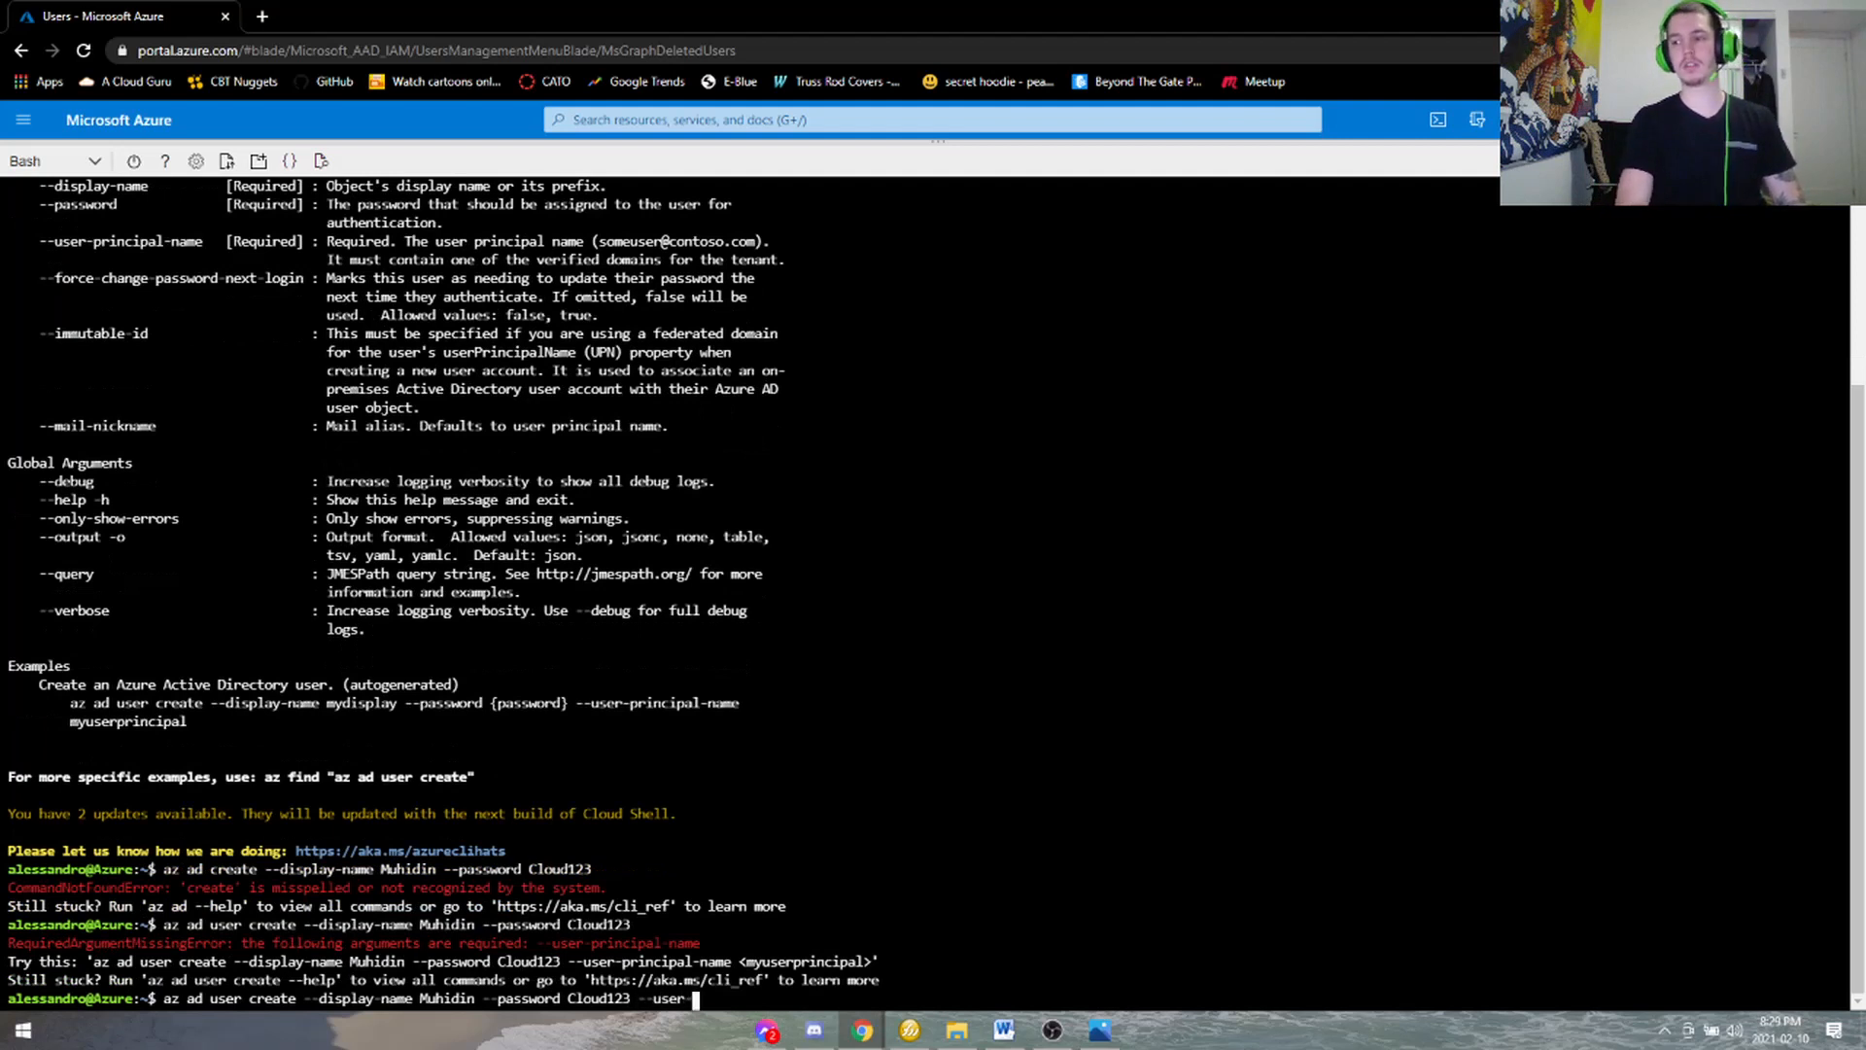
type("principal-name ")
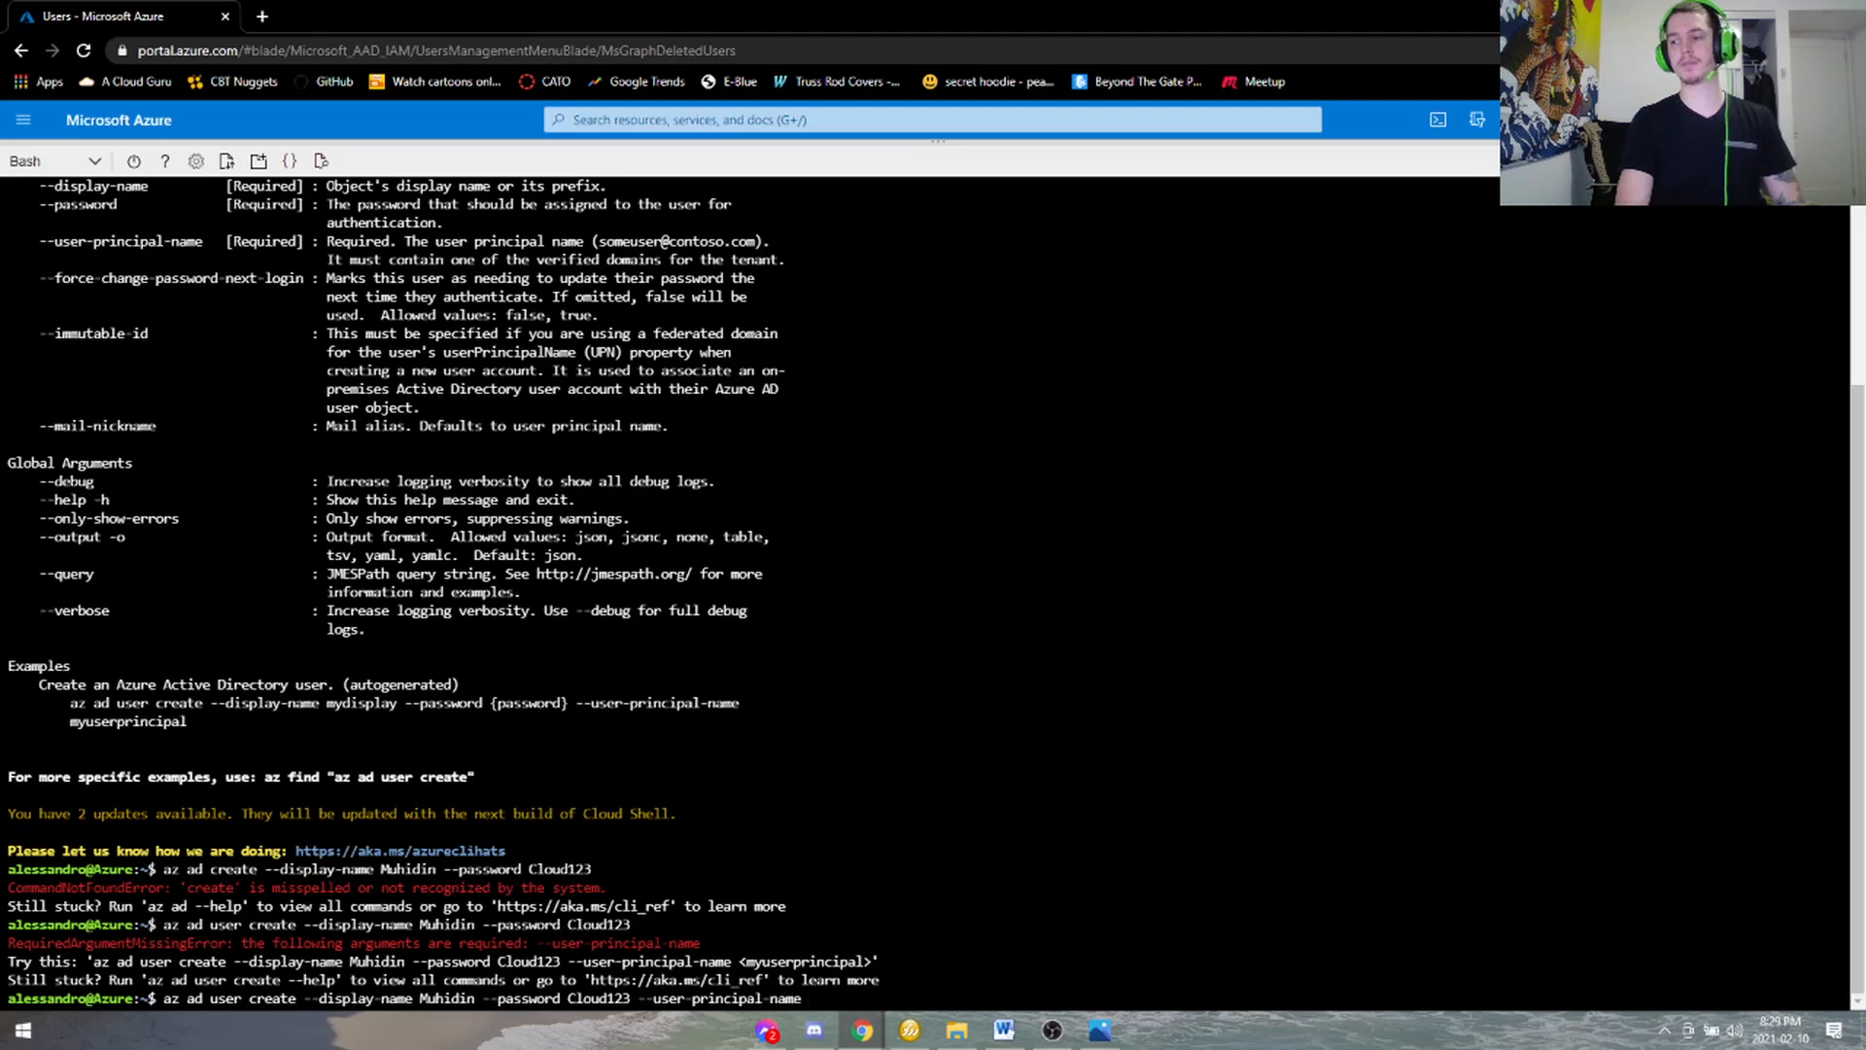
type("Muhidin")
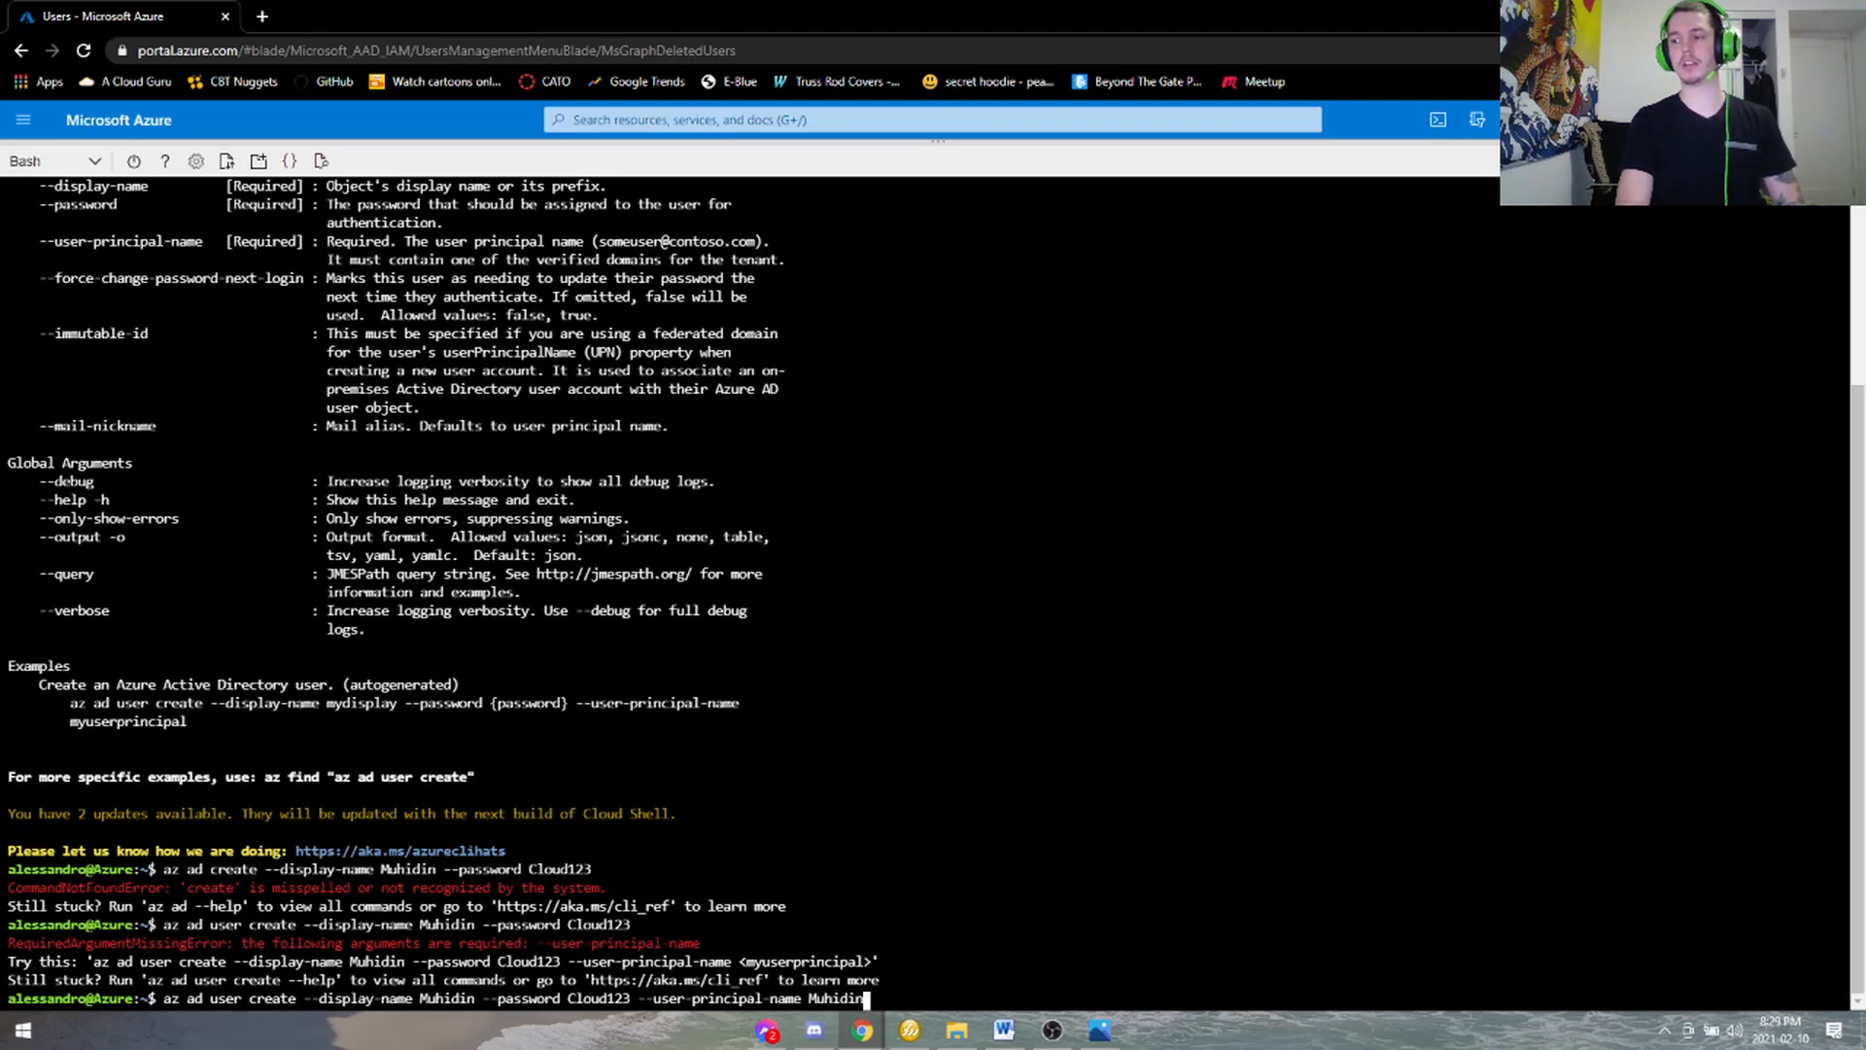
key("Return")
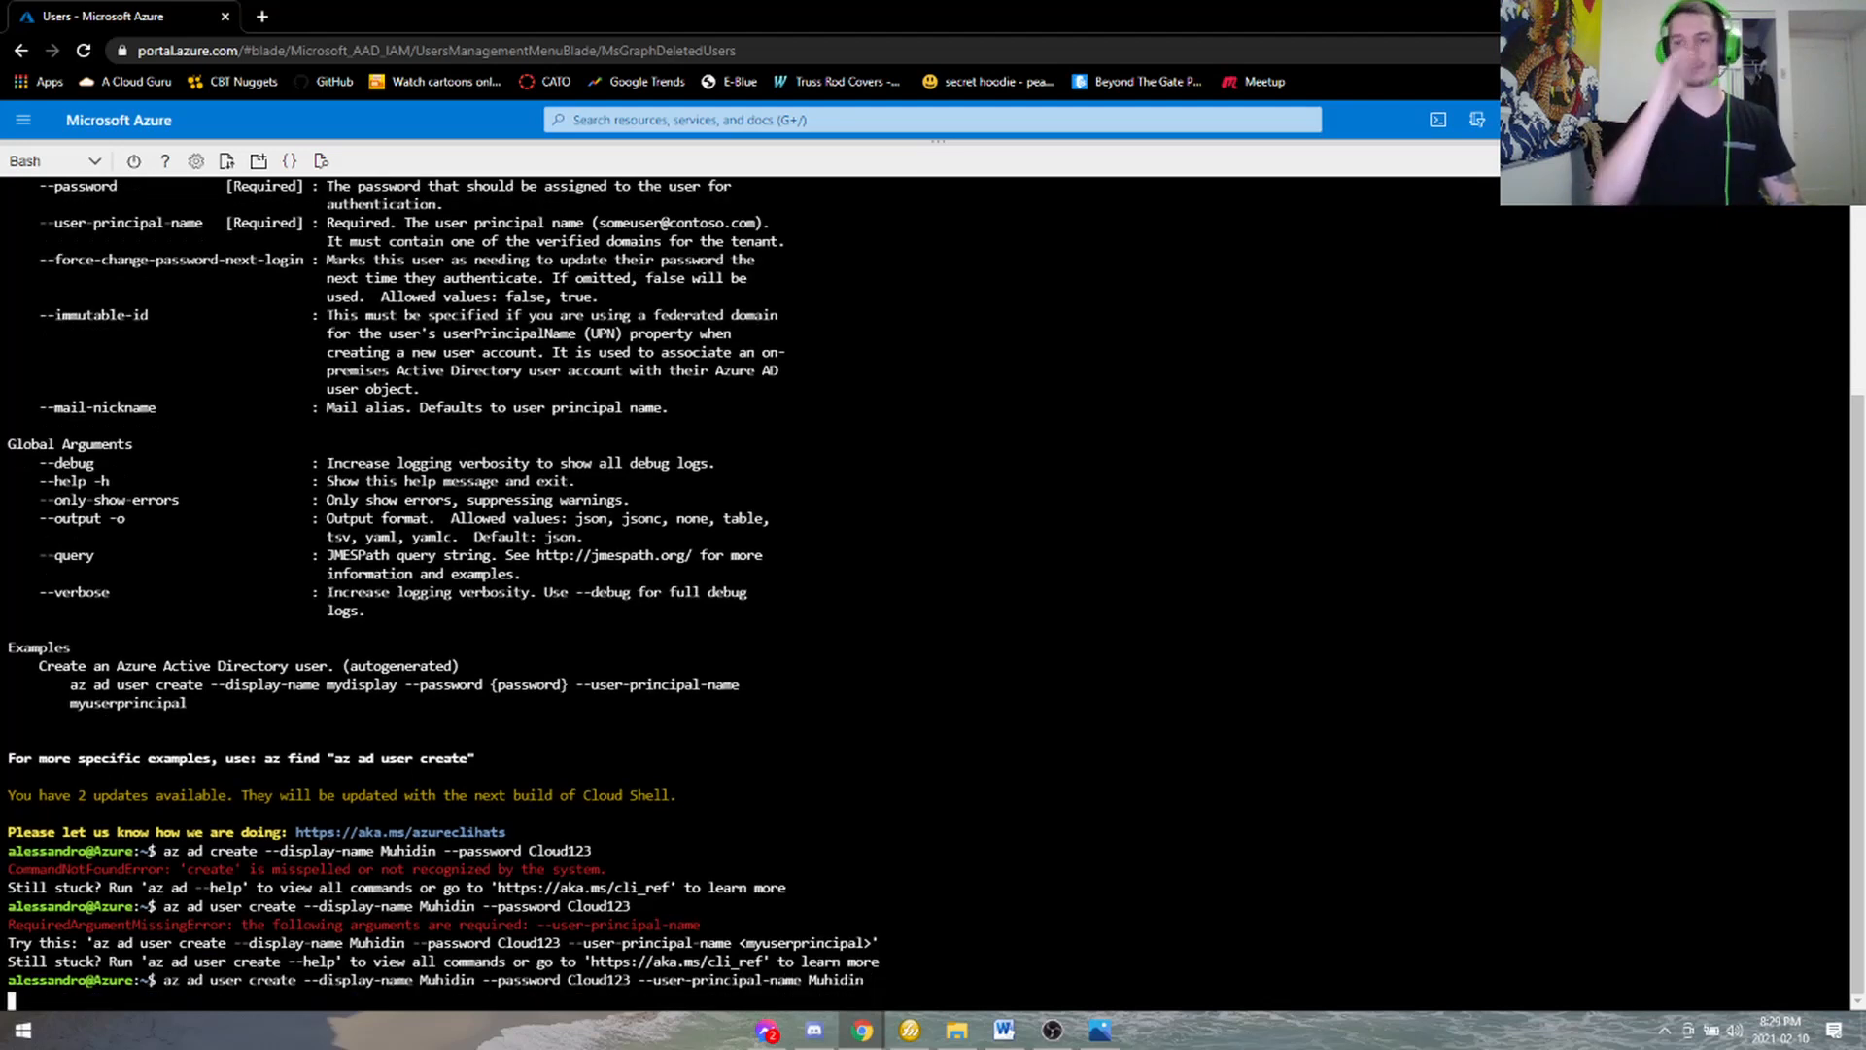
key("Up")
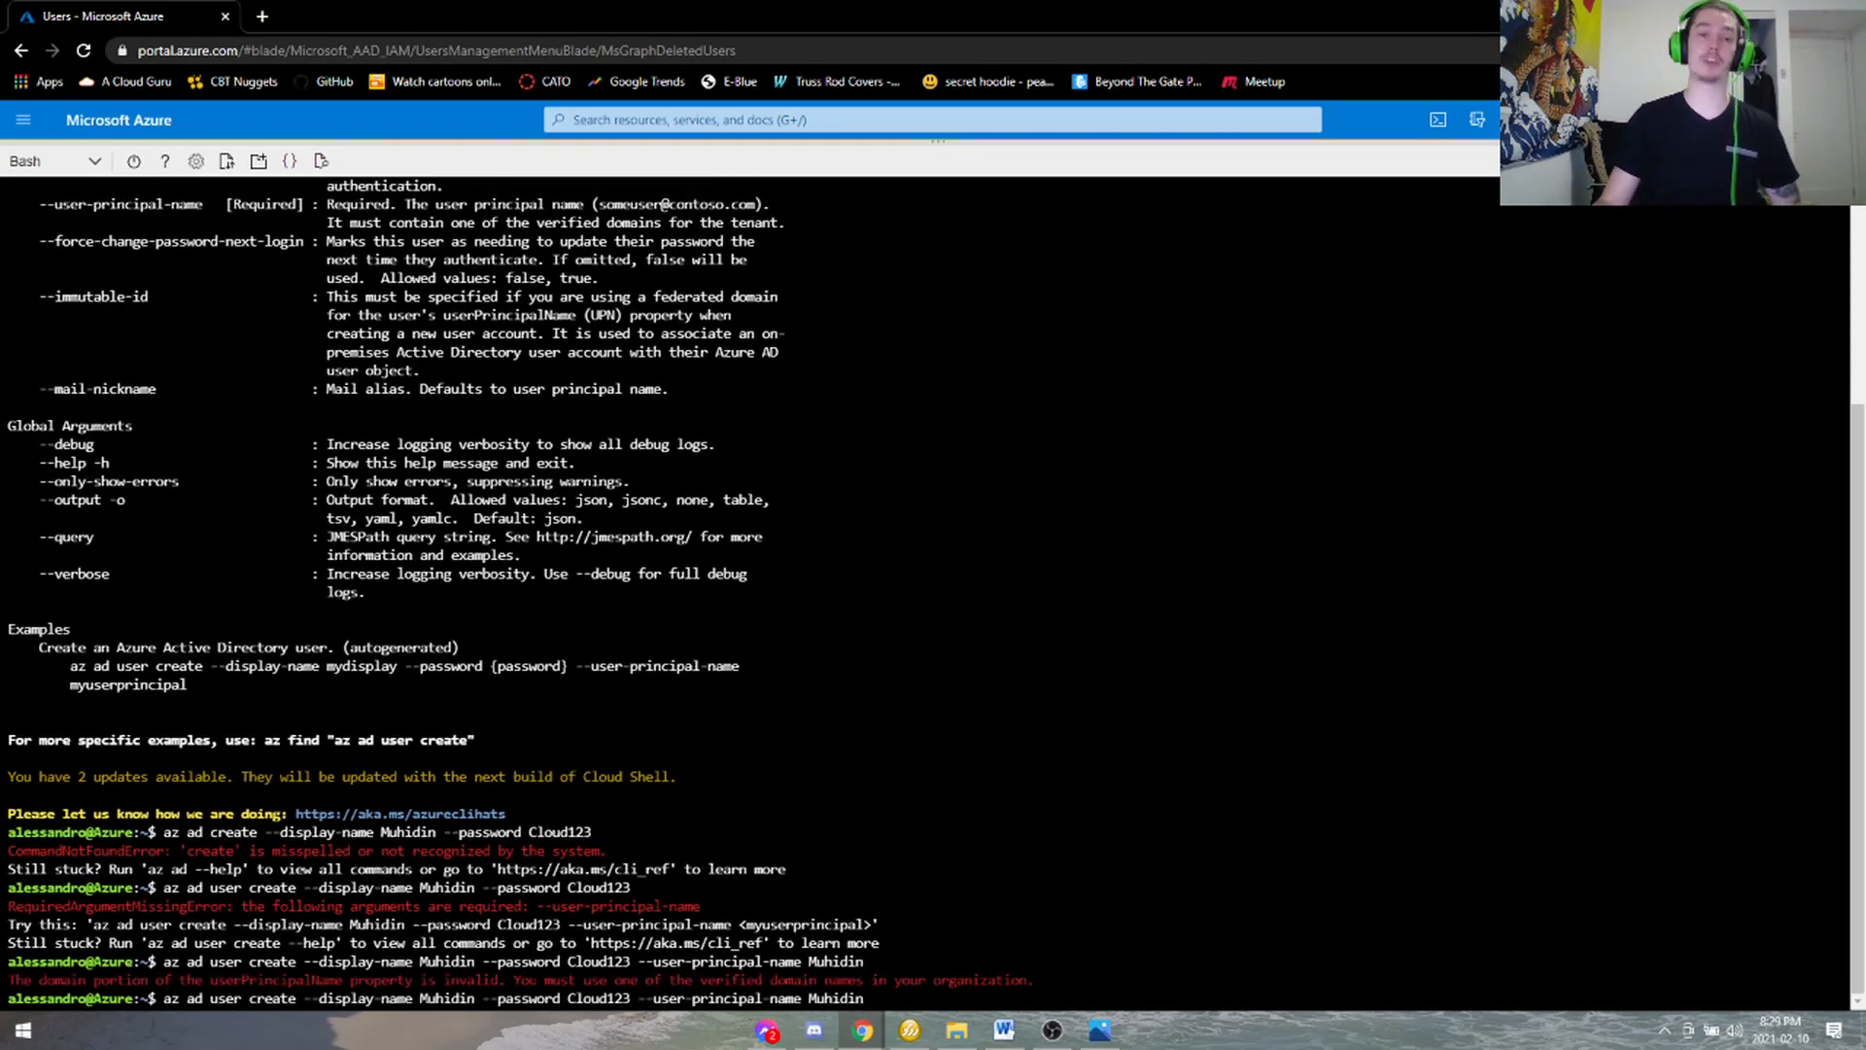
left_click_drag(540, 979, 881, 980)
left_click(881, 980)
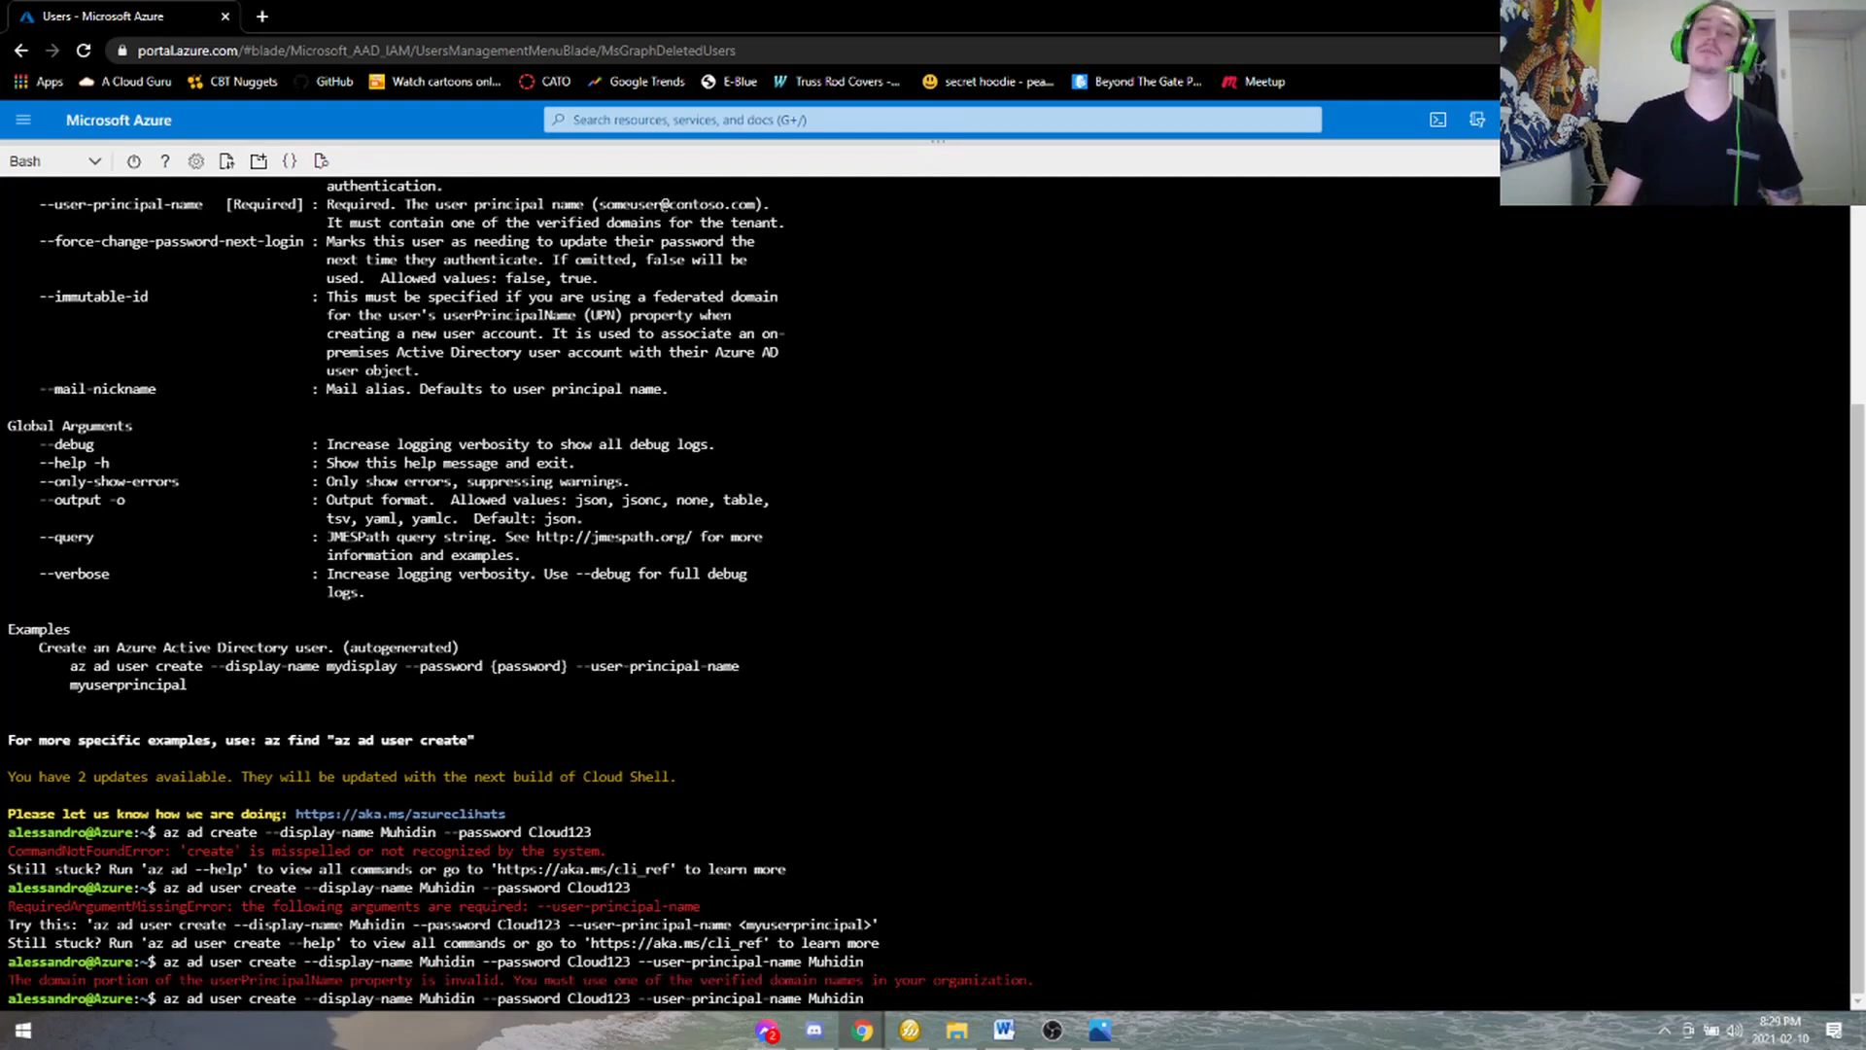
- Copy the tenant's onmicrosoft.com domain from an existing user's principal name under All users
left_click_drag(992, 143, 1004, 757)
left_click(339, 270)
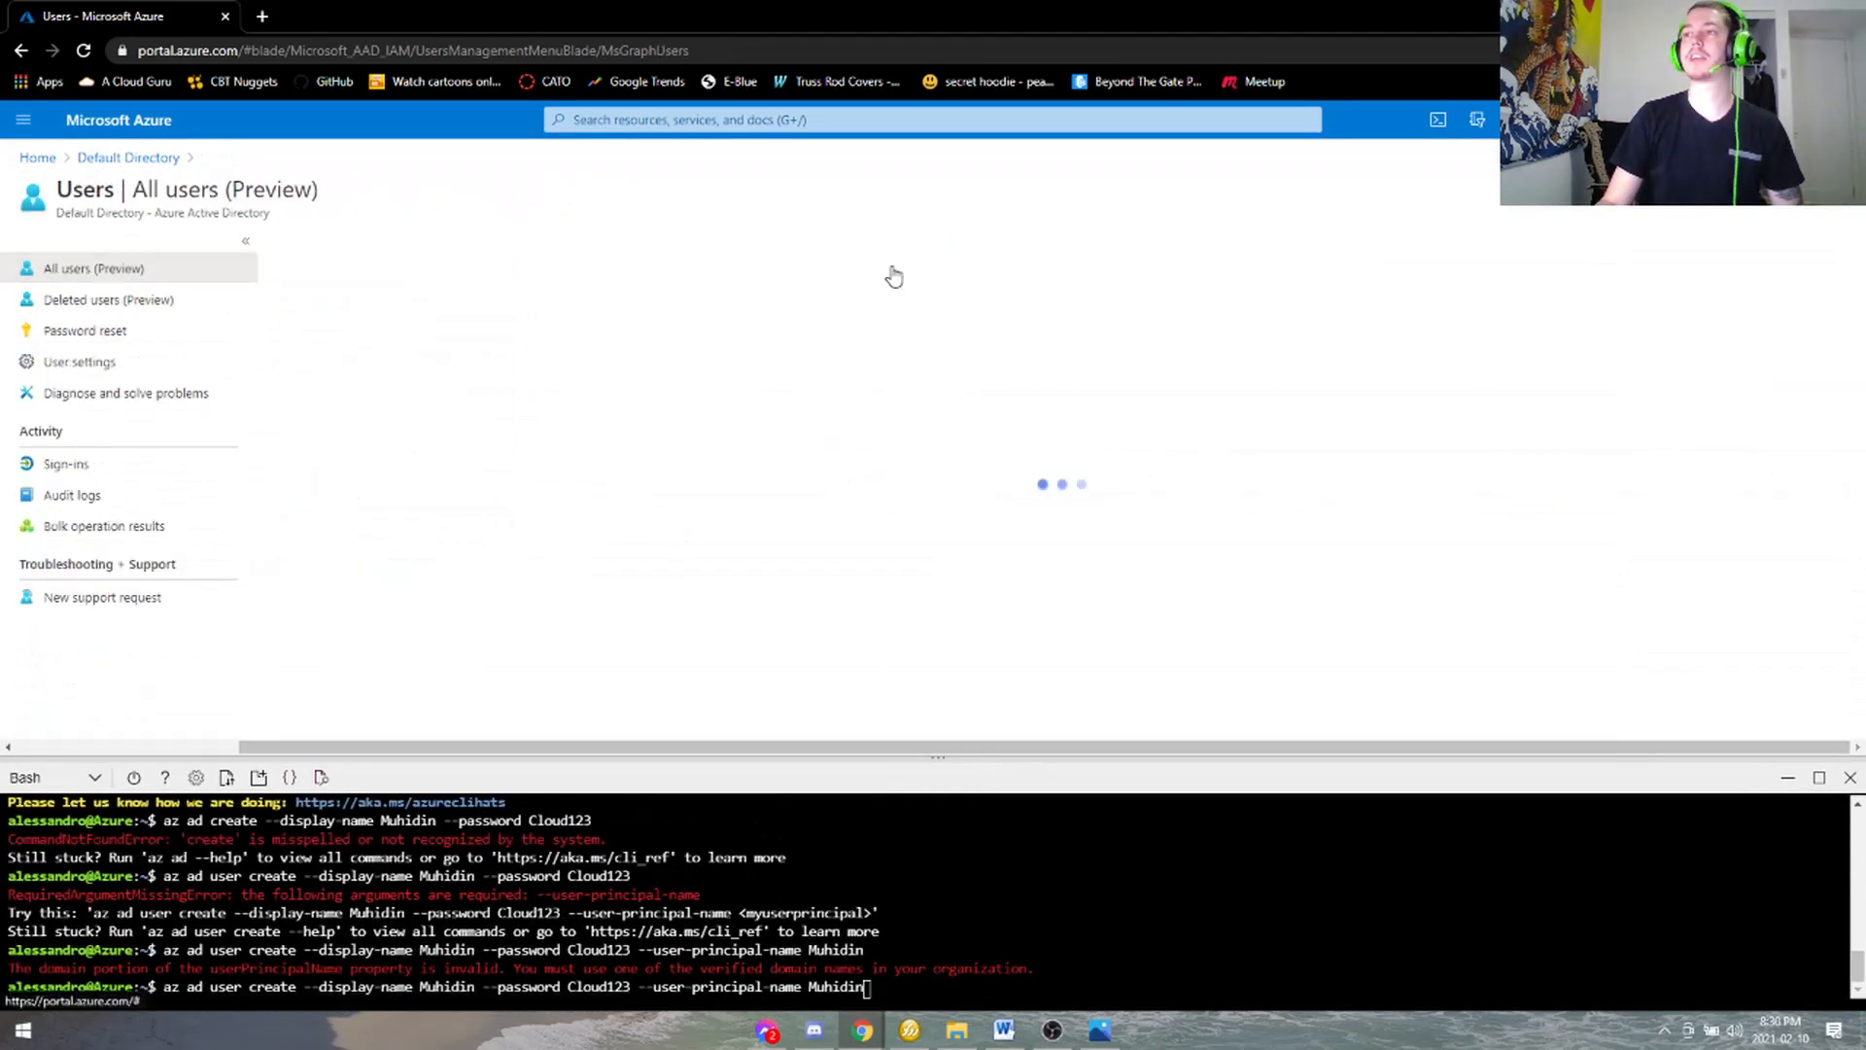
left_click(417, 432)
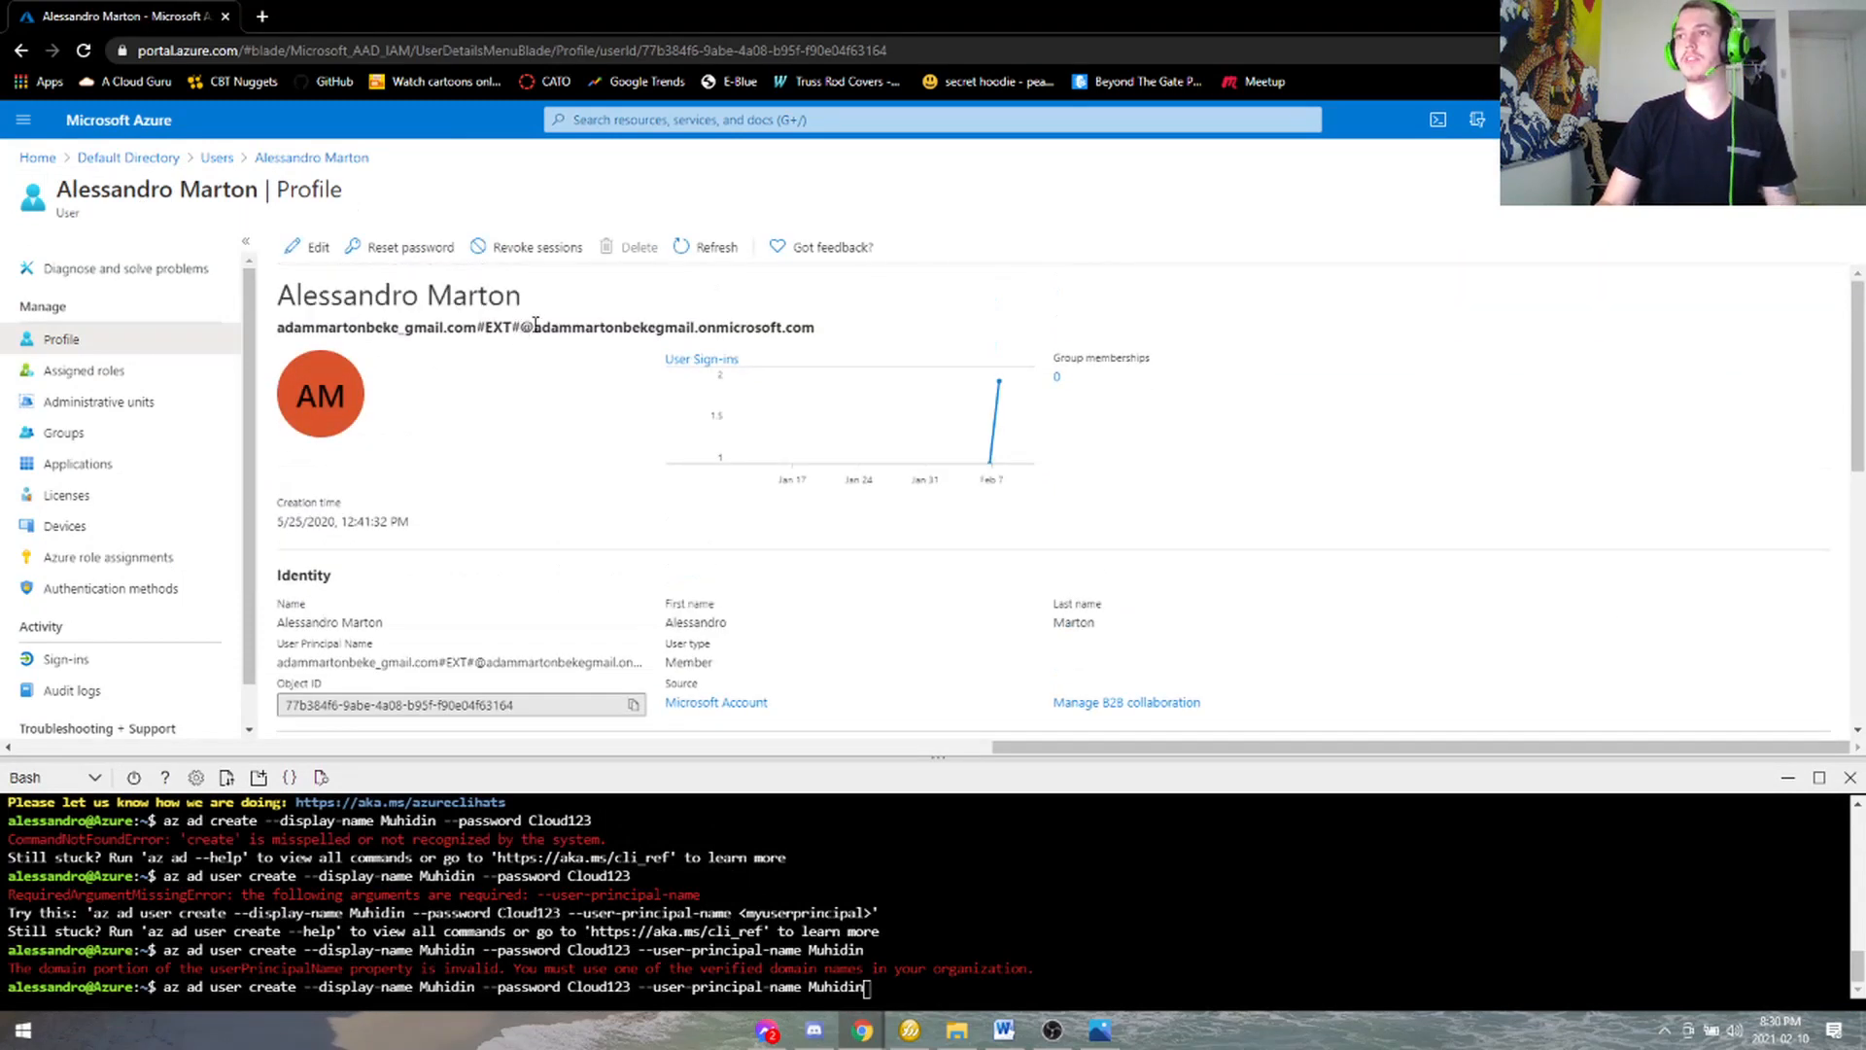
left_click_drag(522, 327, 805, 325)
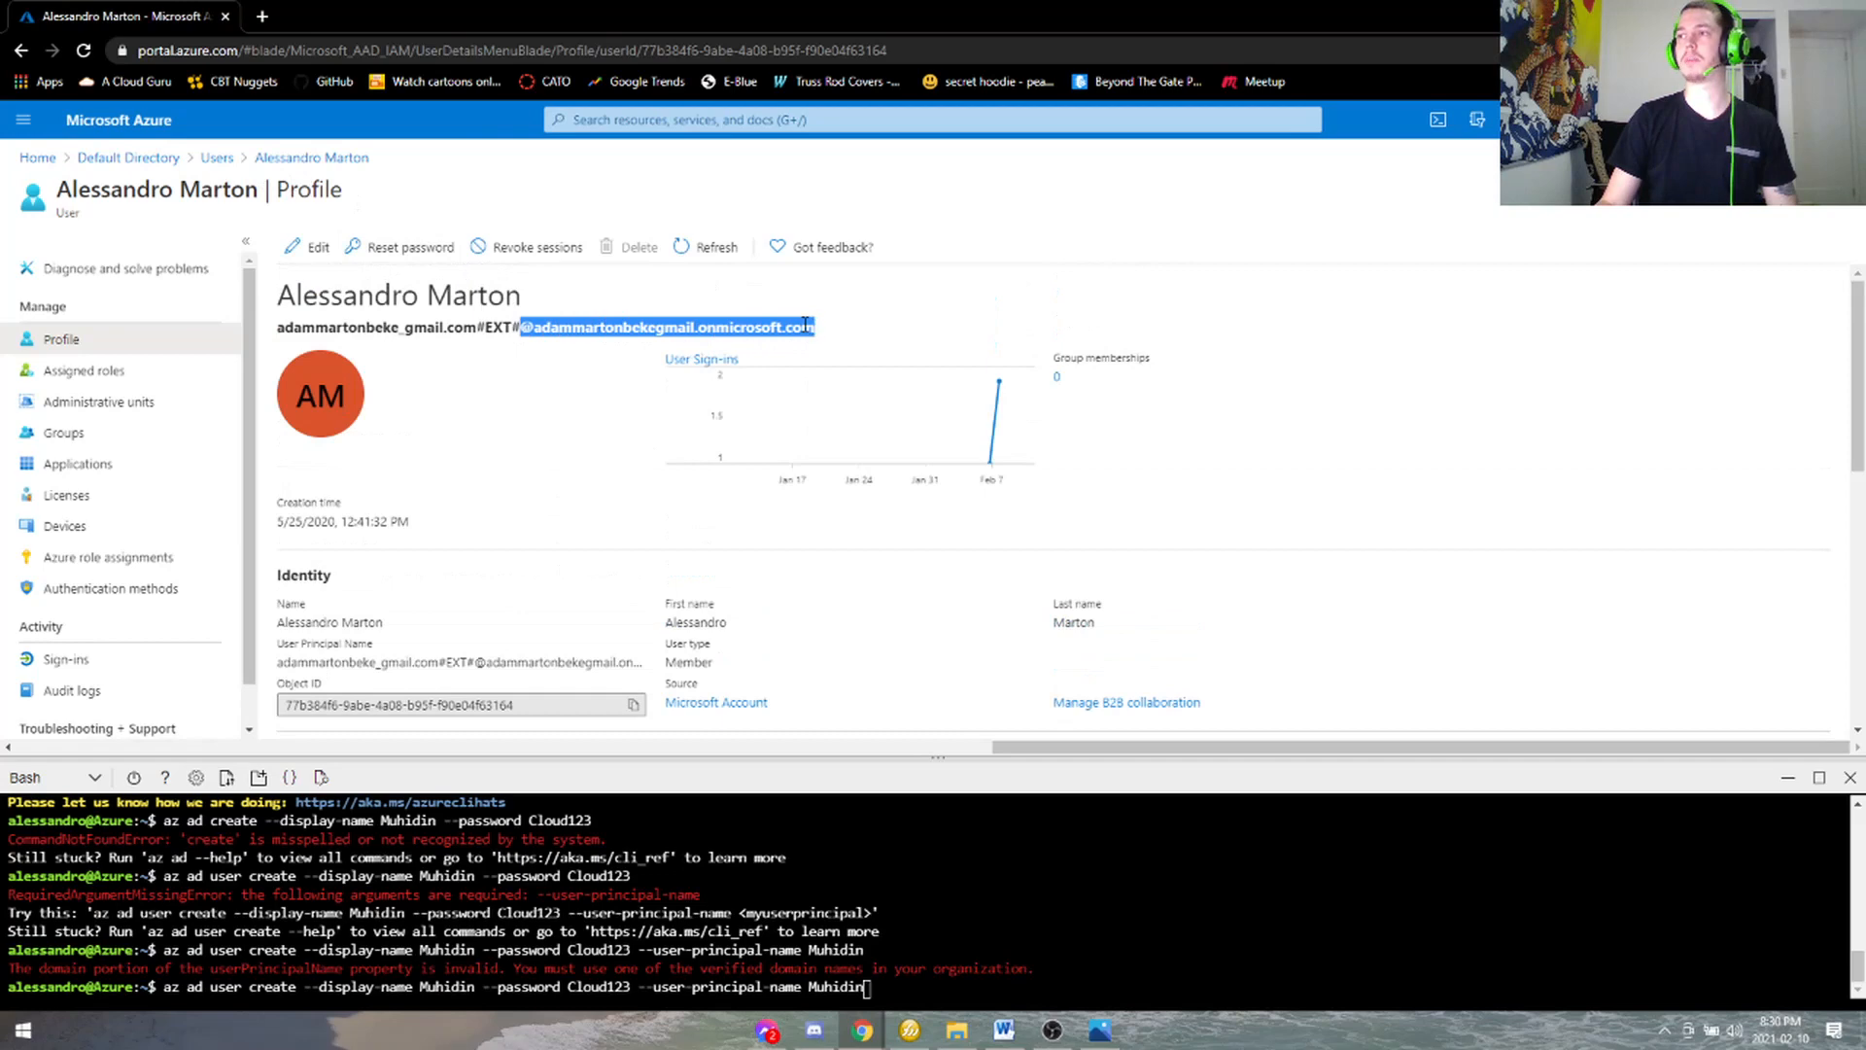
right_click(805, 325)
left_click(817, 342)
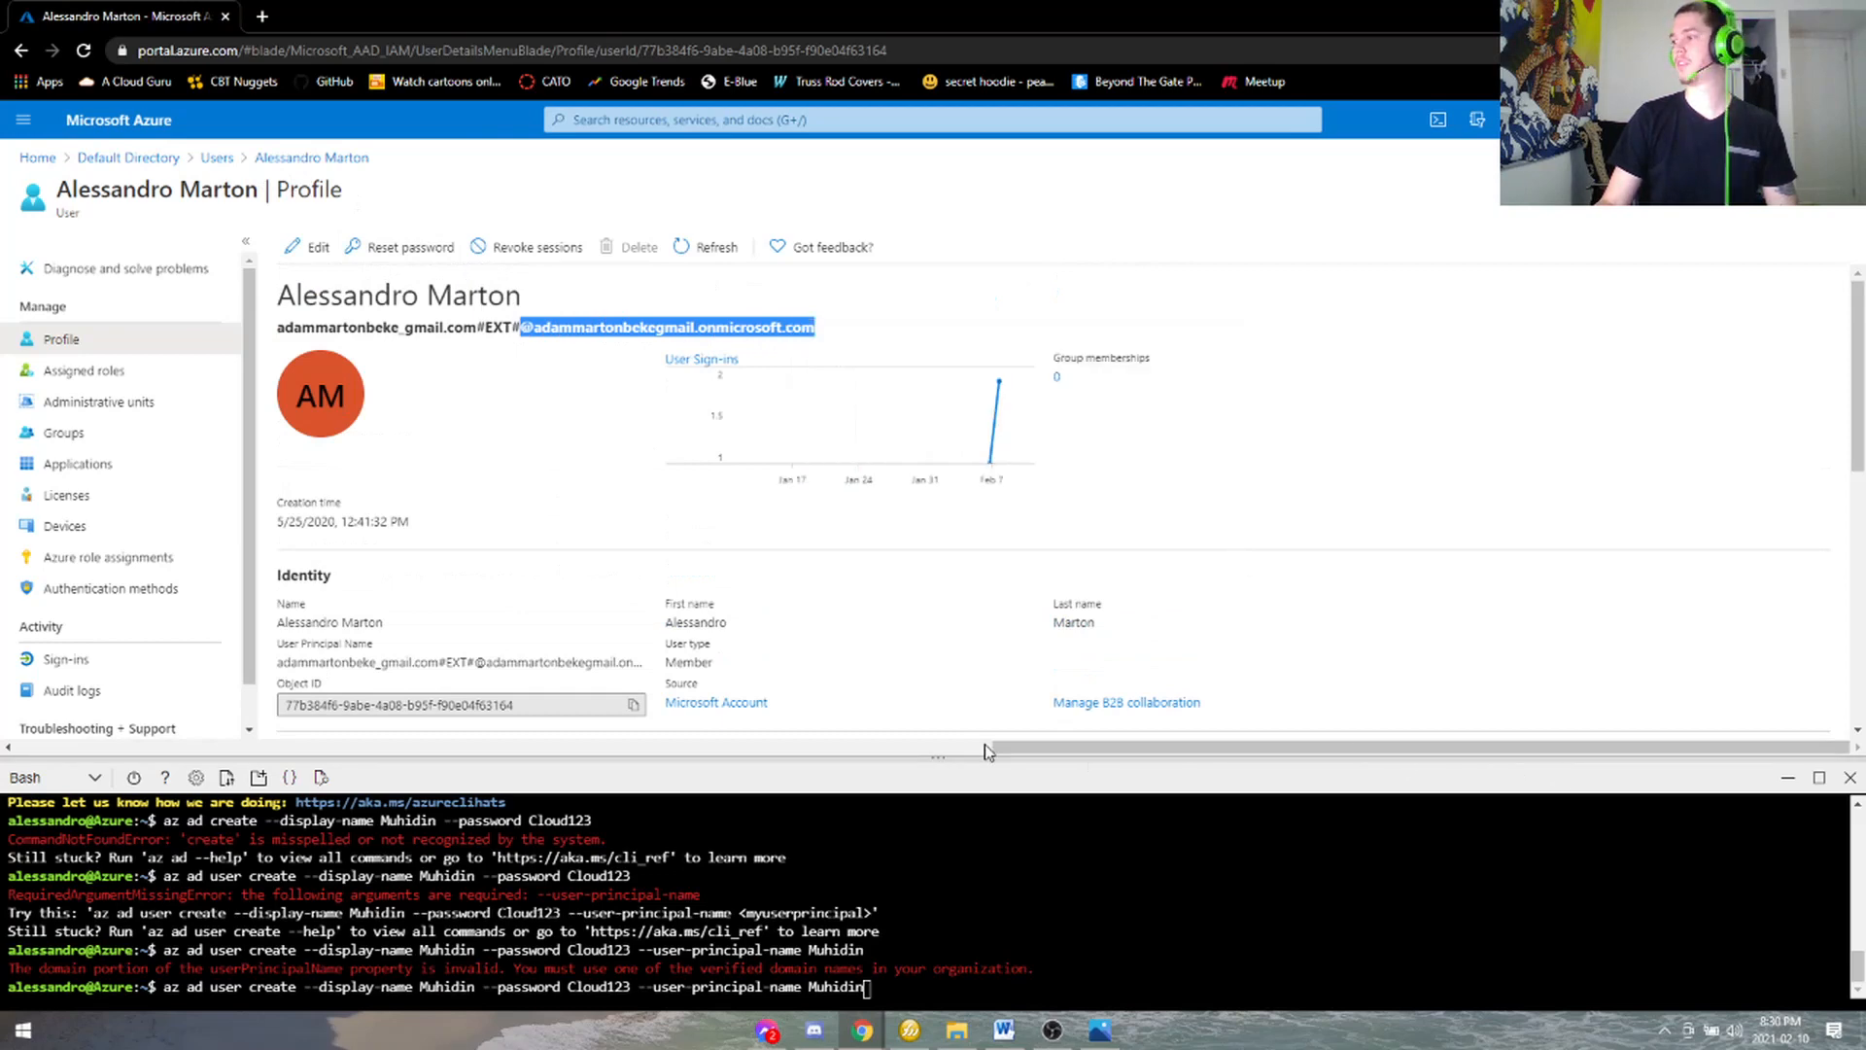
- Paste the domain after the principal name in the shell command and run it
left_click_drag(985, 751, 972, 420)
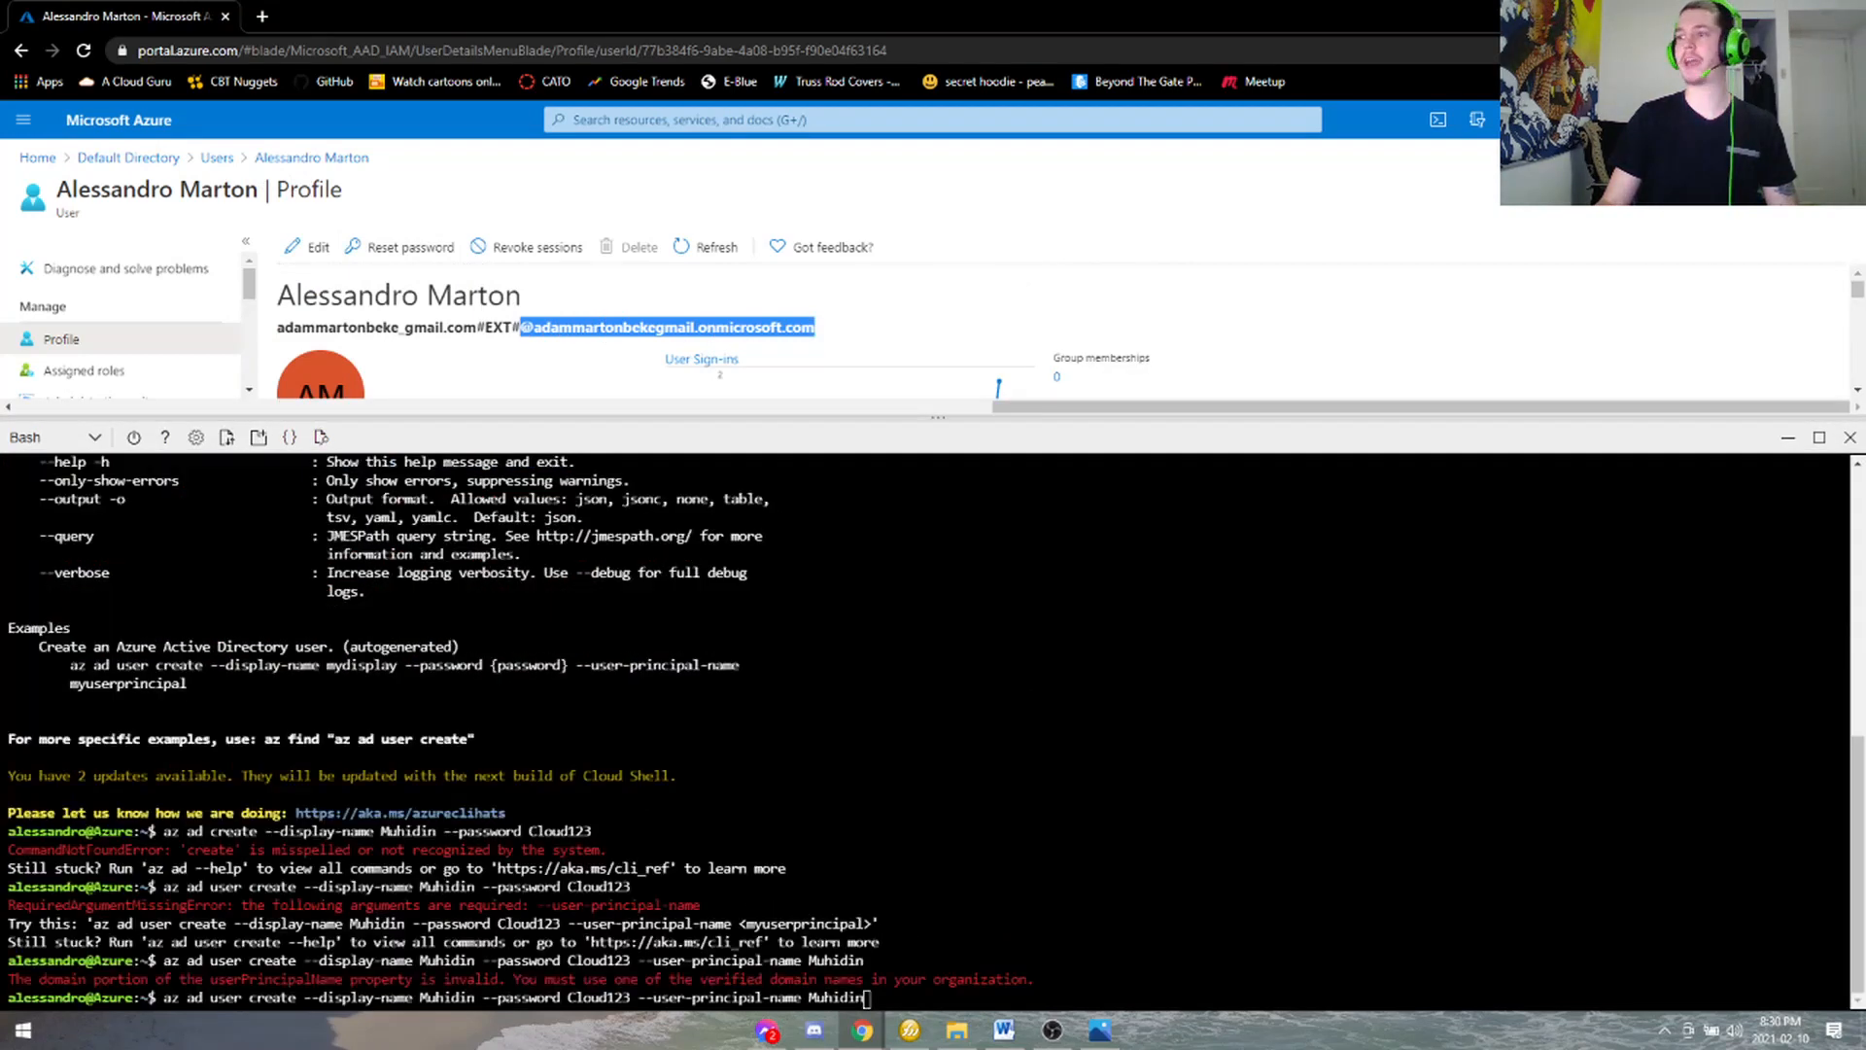
left_click(868, 998)
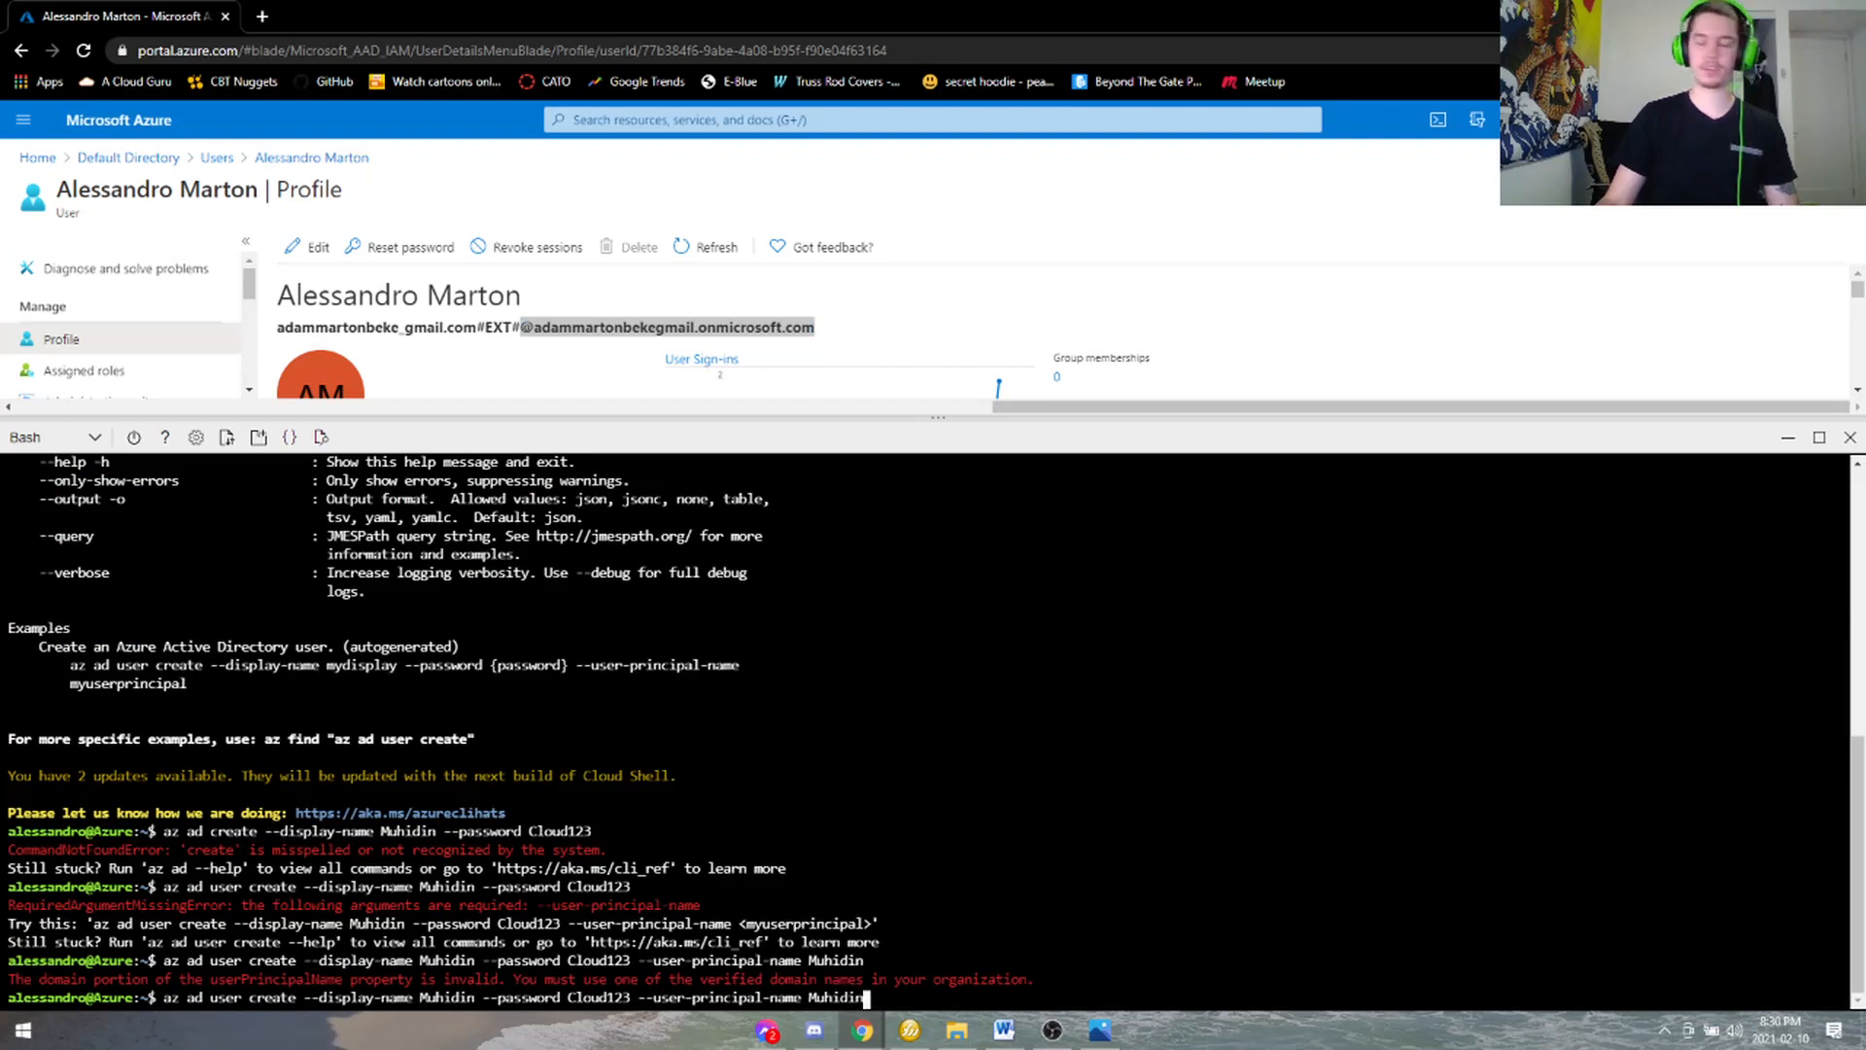
right_click(863, 1006)
right_click(861, 1007)
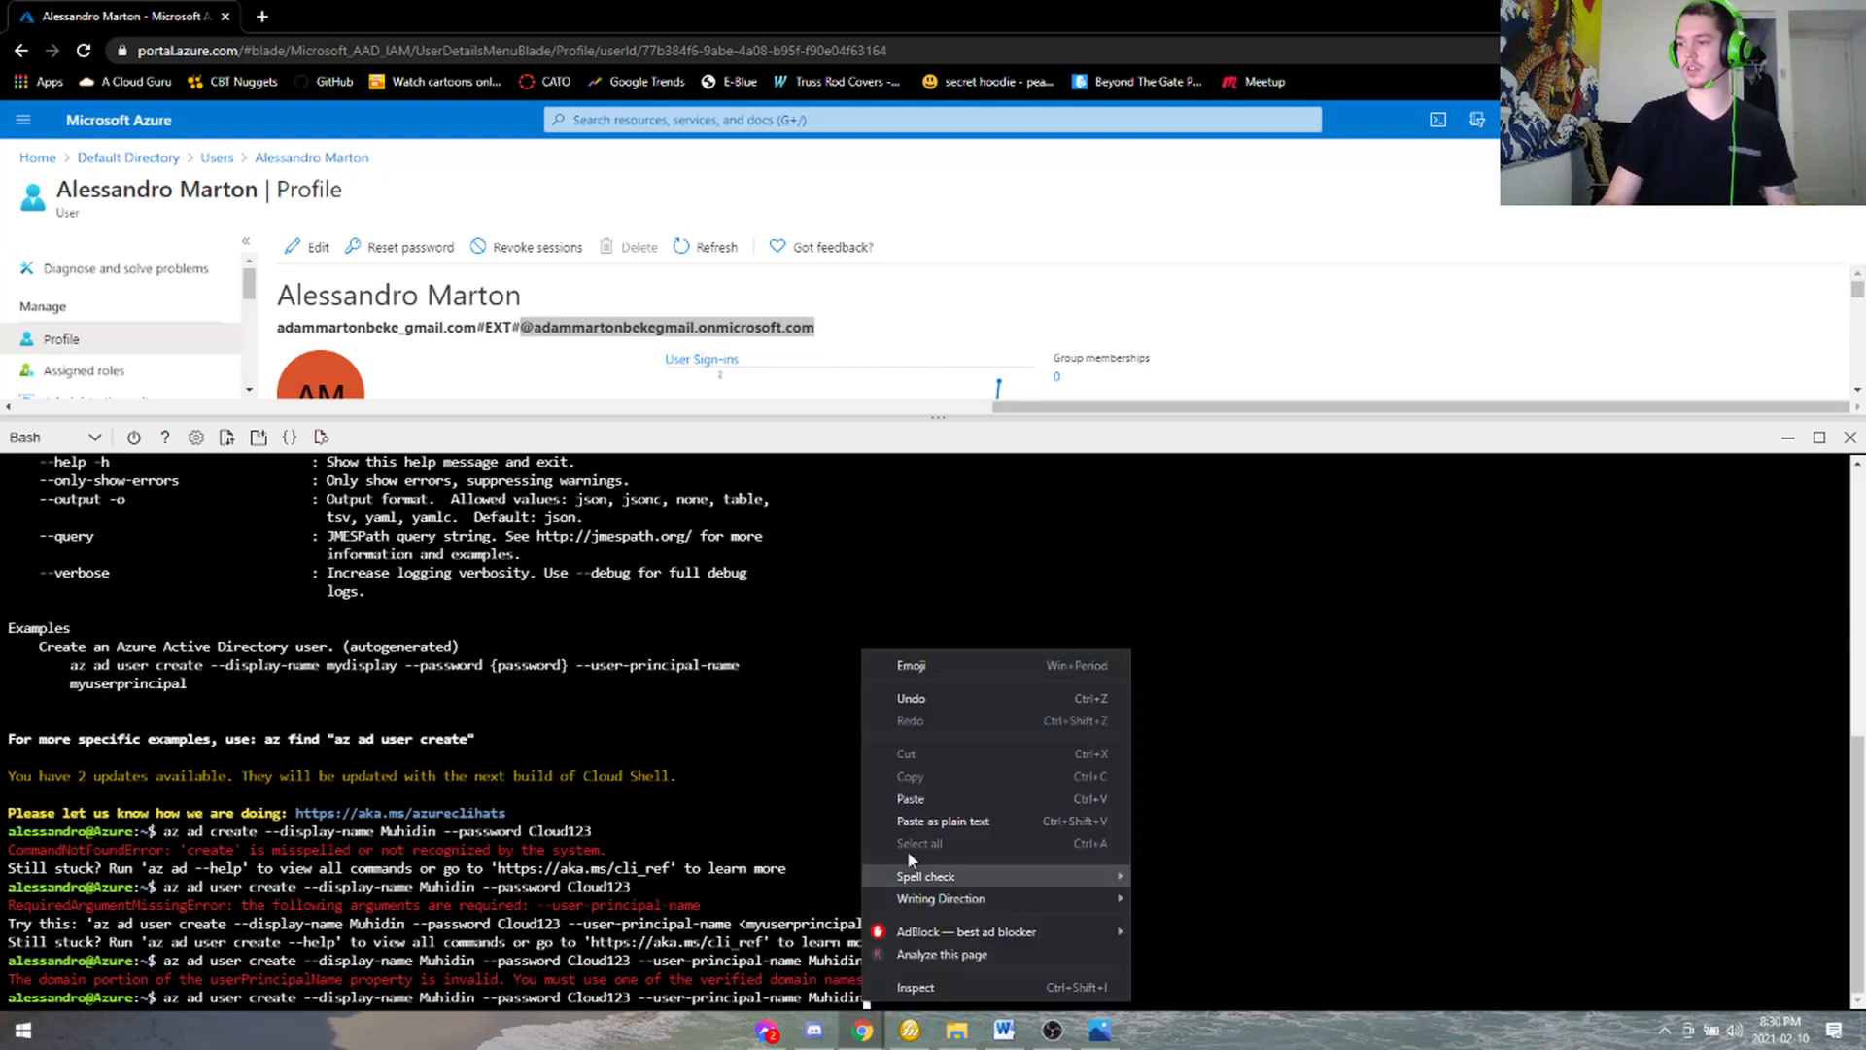
left_click(932, 798)
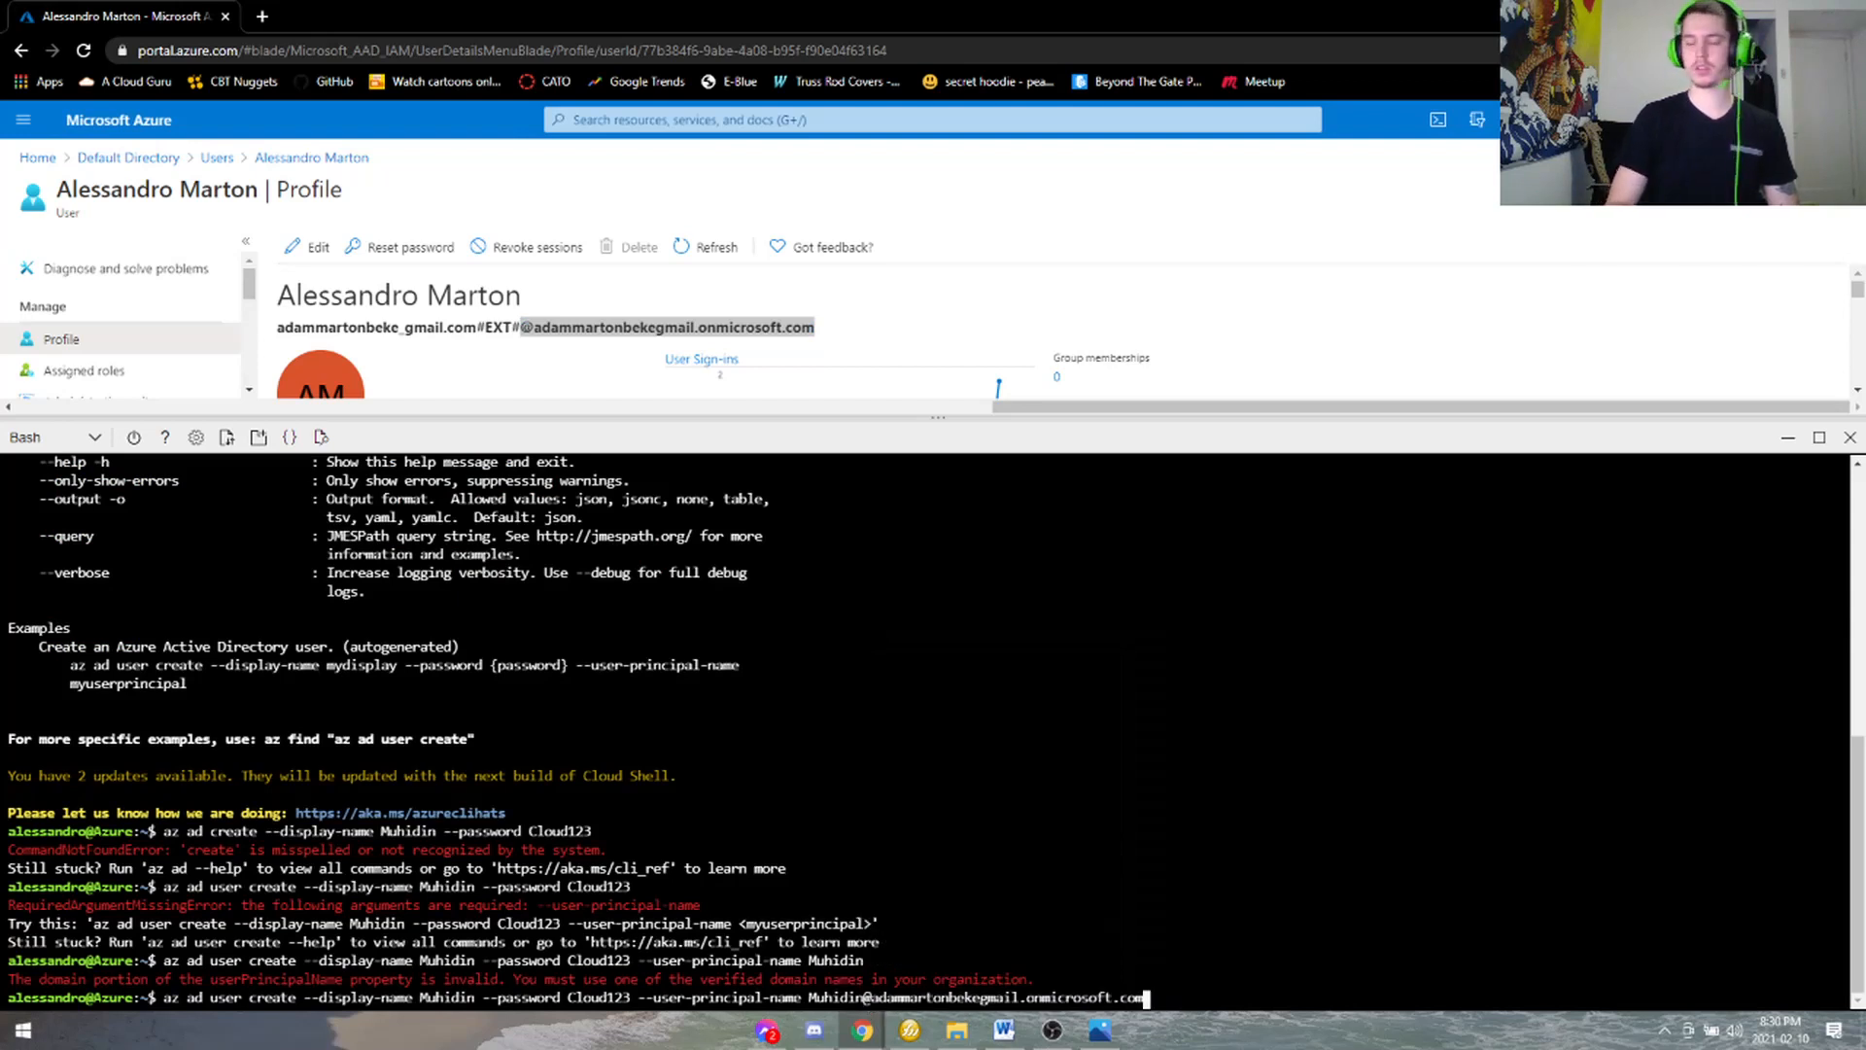
key("Return")
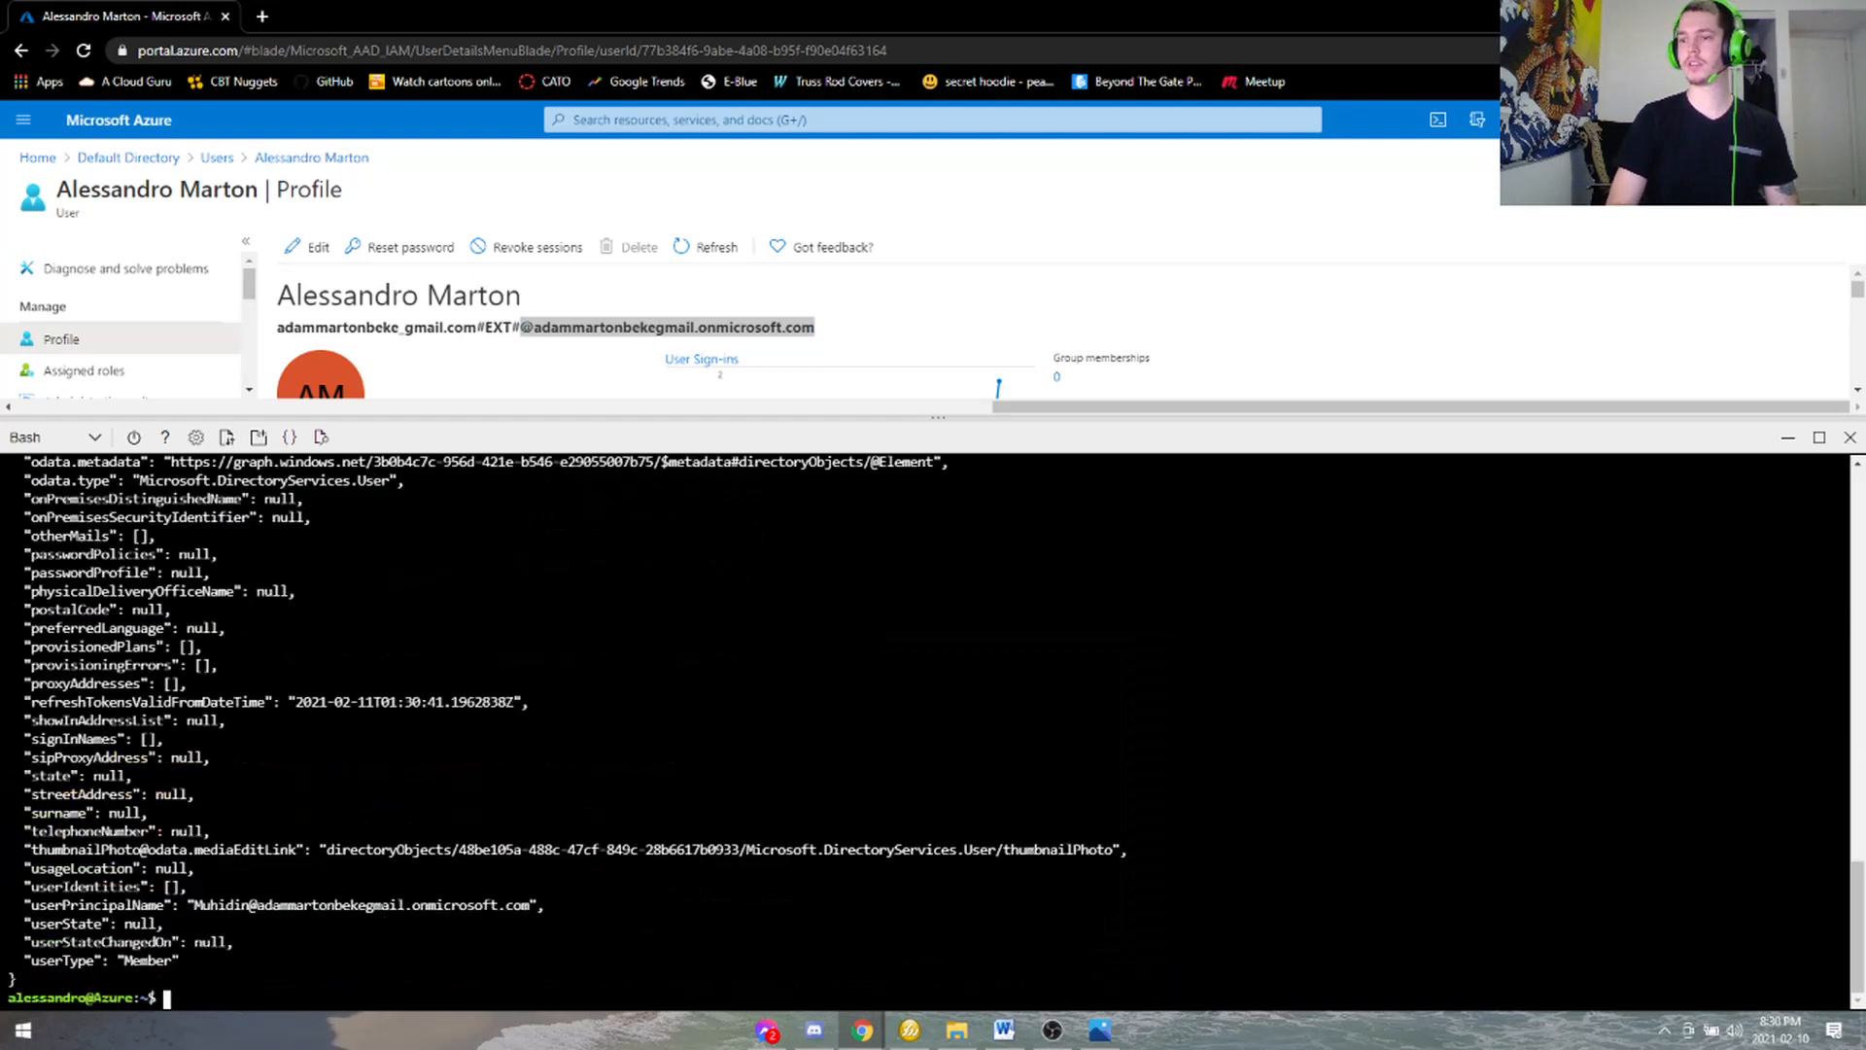
- Inspect the top of the JSON output, including the accountEnabled and assignedLicenses fields
scroll(924, 729, "up", 10)
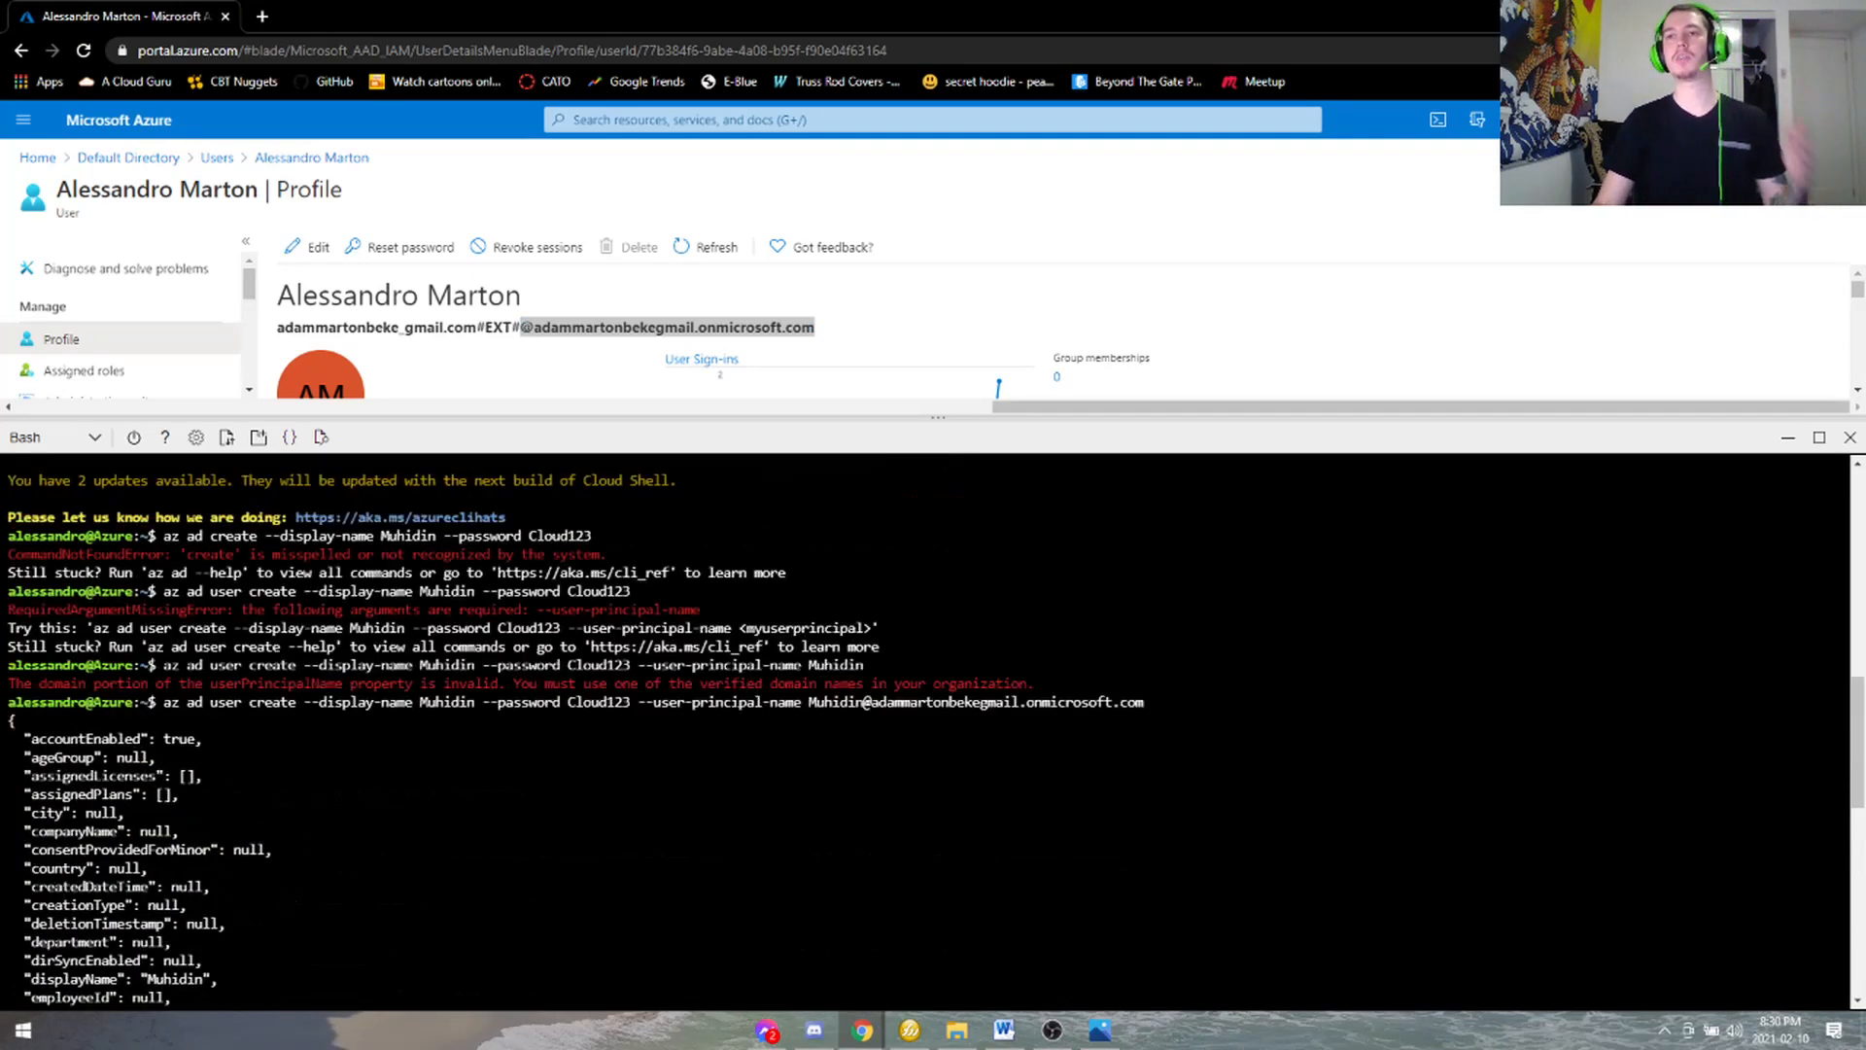
scroll(778, 739, "up", 4)
scroll(777, 739, "down", 8)
scroll(778, 739, "up", 2)
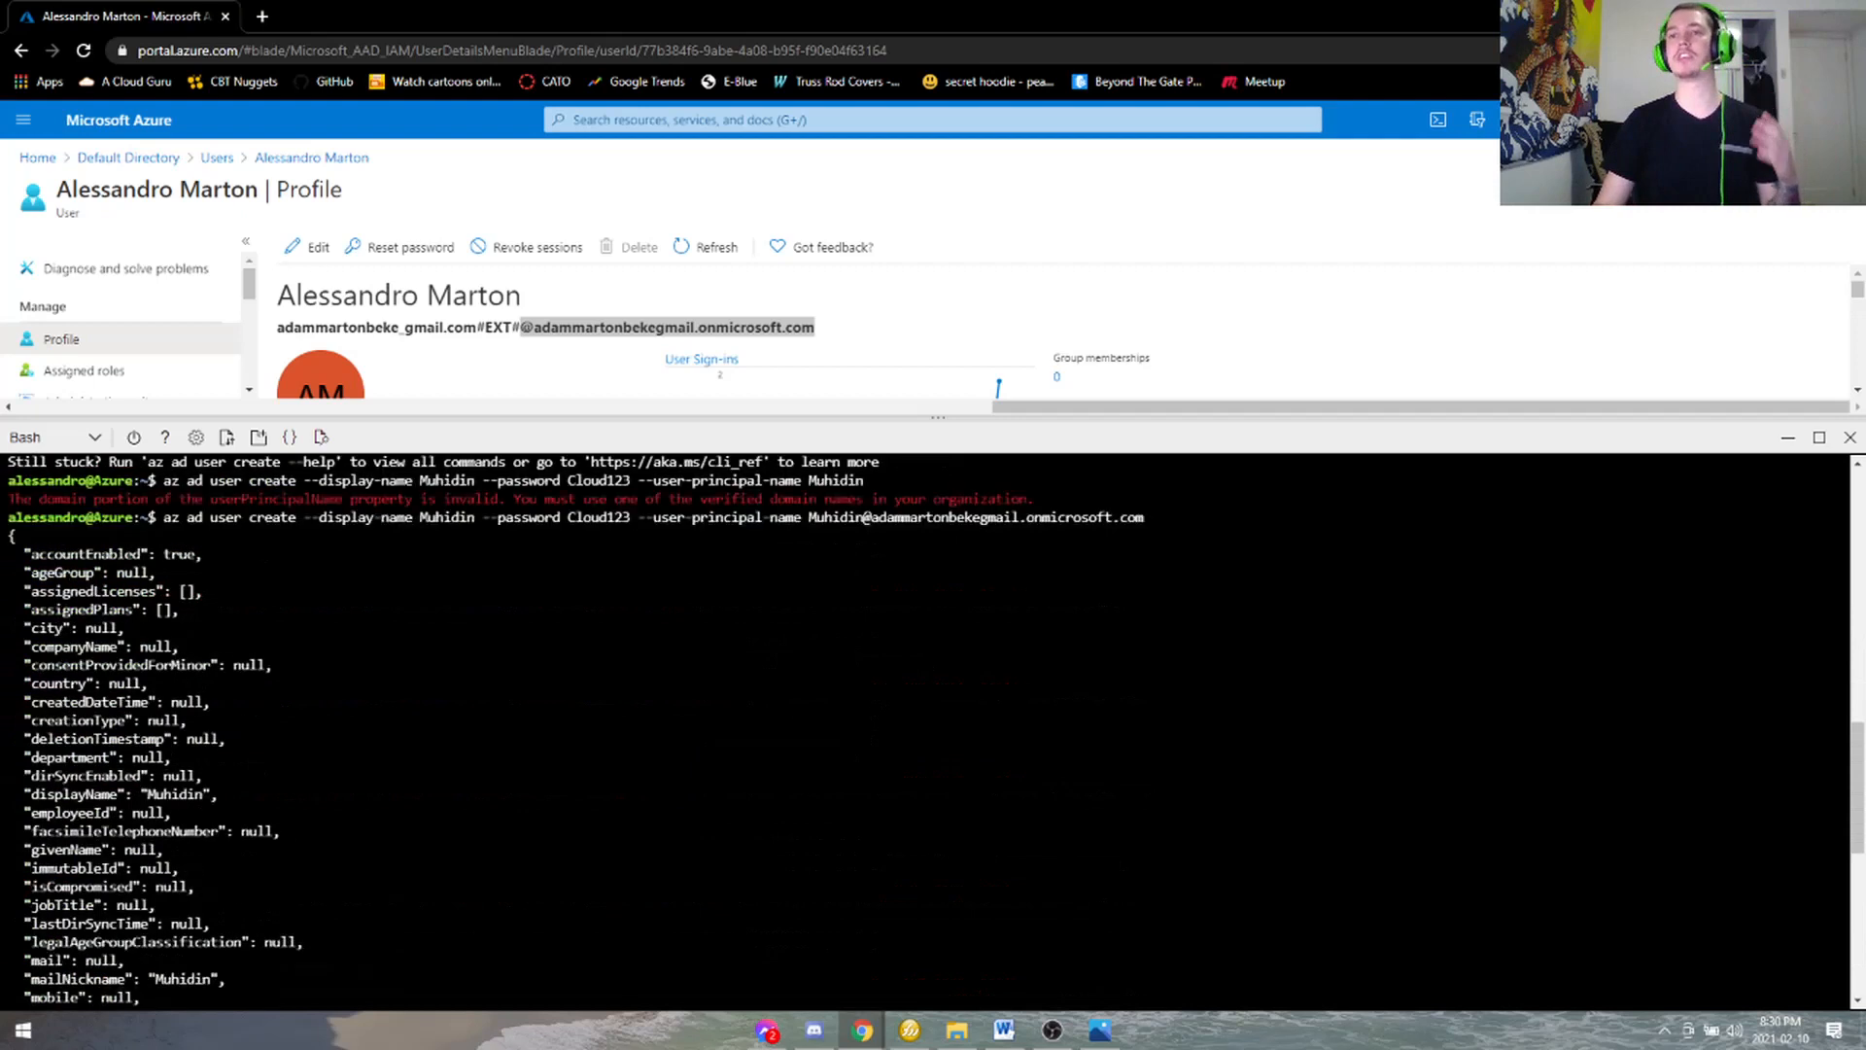
left_click_drag(47, 554, 91, 554)
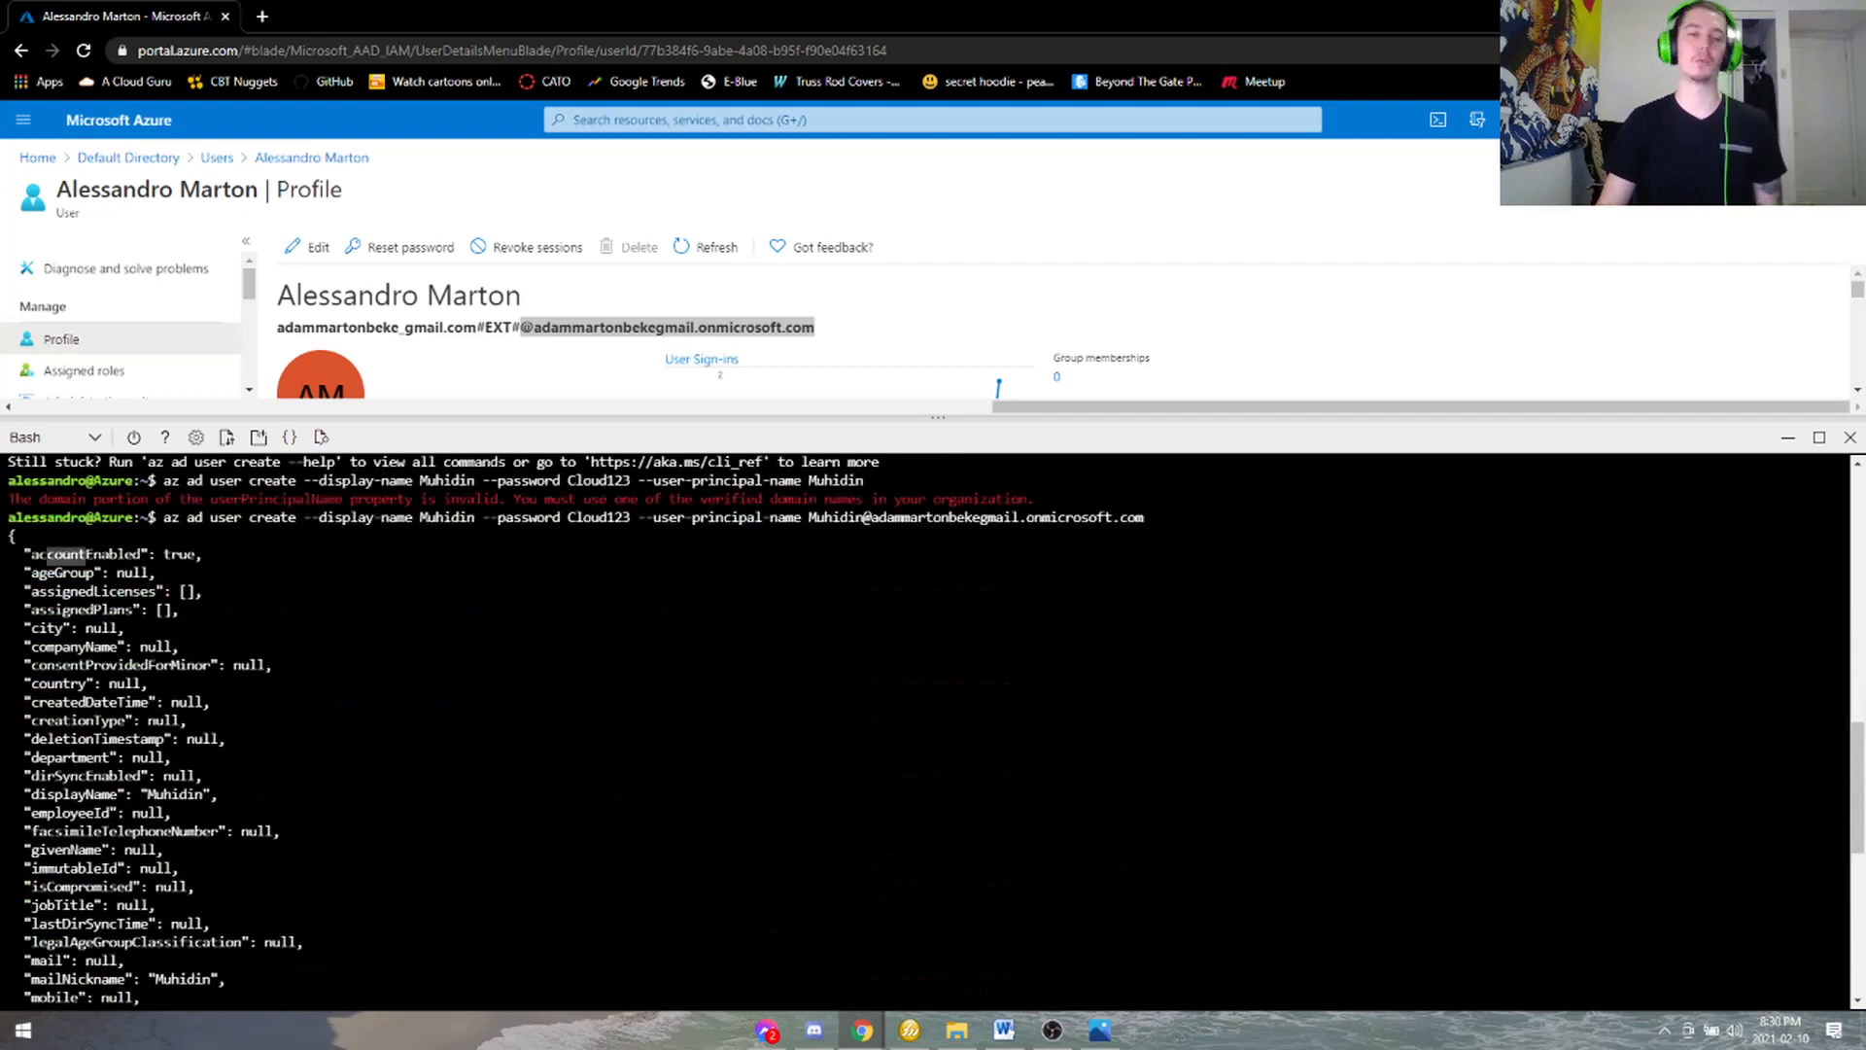
left_click(87, 555)
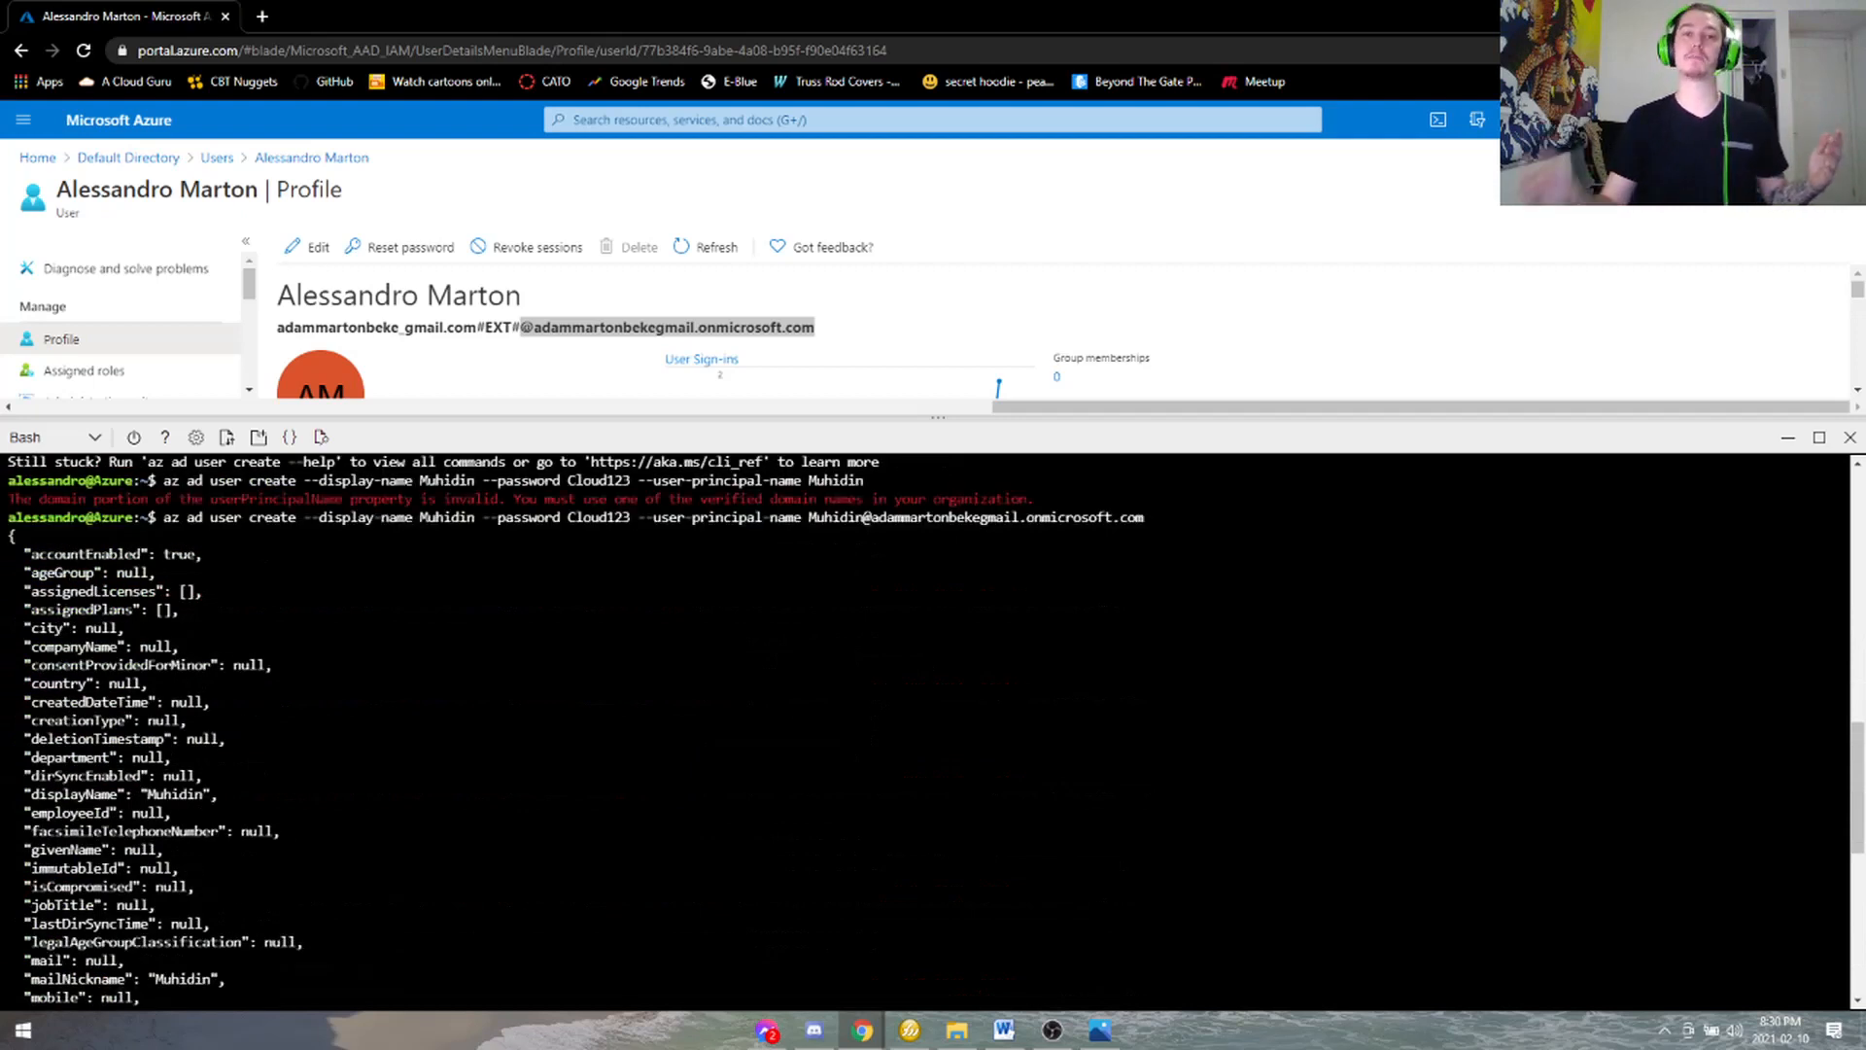
left_click_drag(31, 555, 170, 593)
left_click(101, 538)
left_click(170, 593)
- Scroll down the JSON output, highlighting the mailNickname value and the new user's objectId
scroll(933, 729, "down", 4)
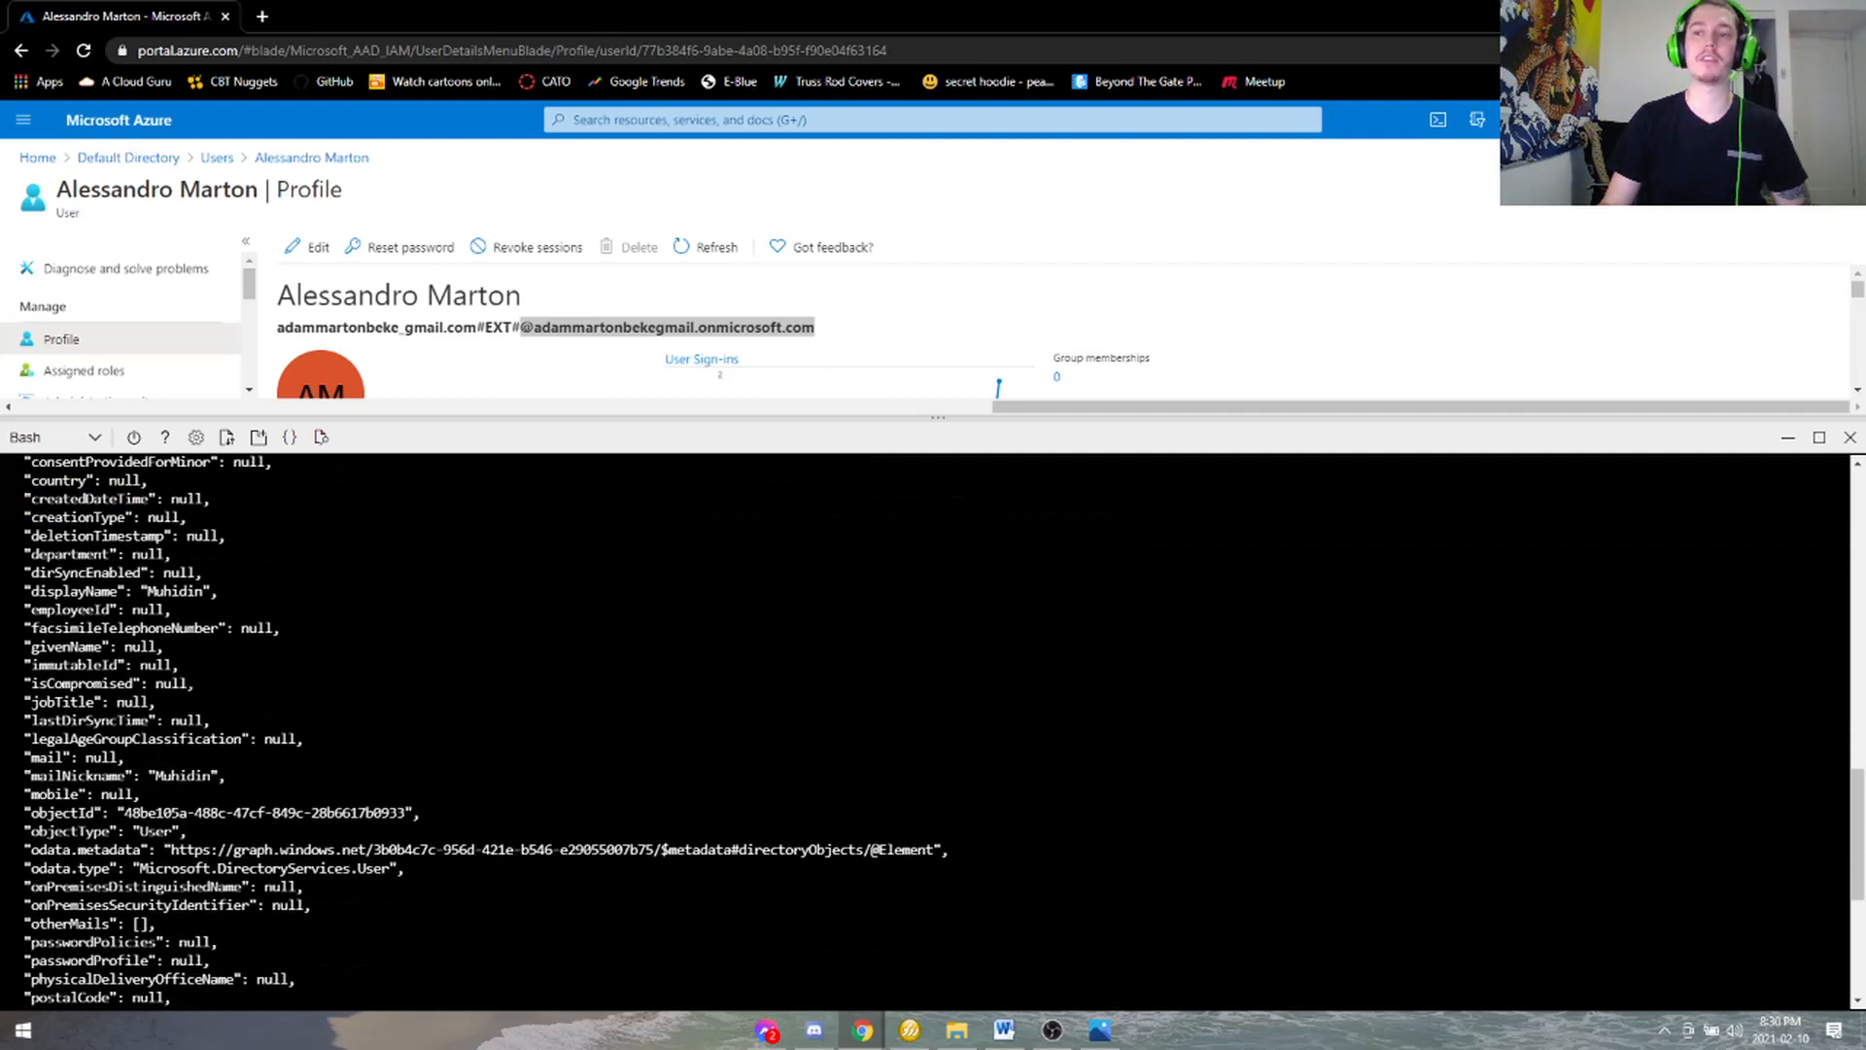
scroll(933, 729, "down", 3)
left_click_drag(128, 591, 216, 592)
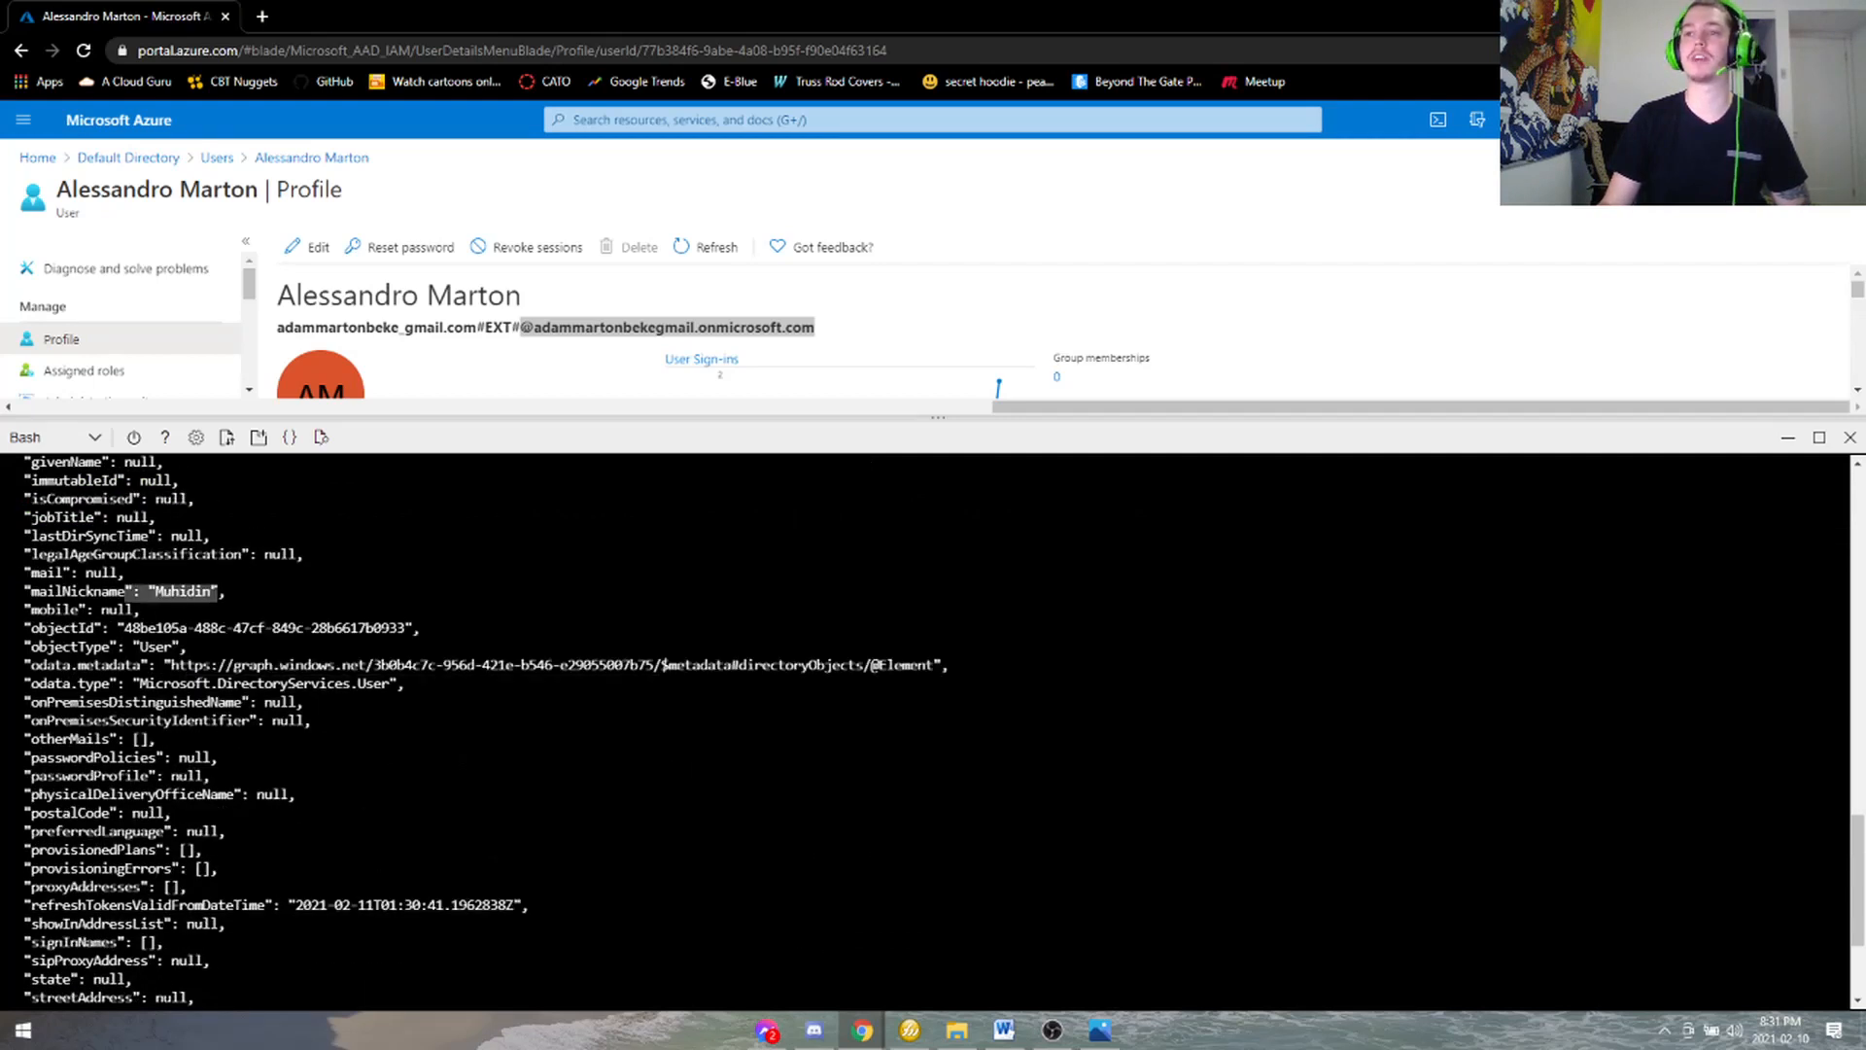
left_click(218, 592)
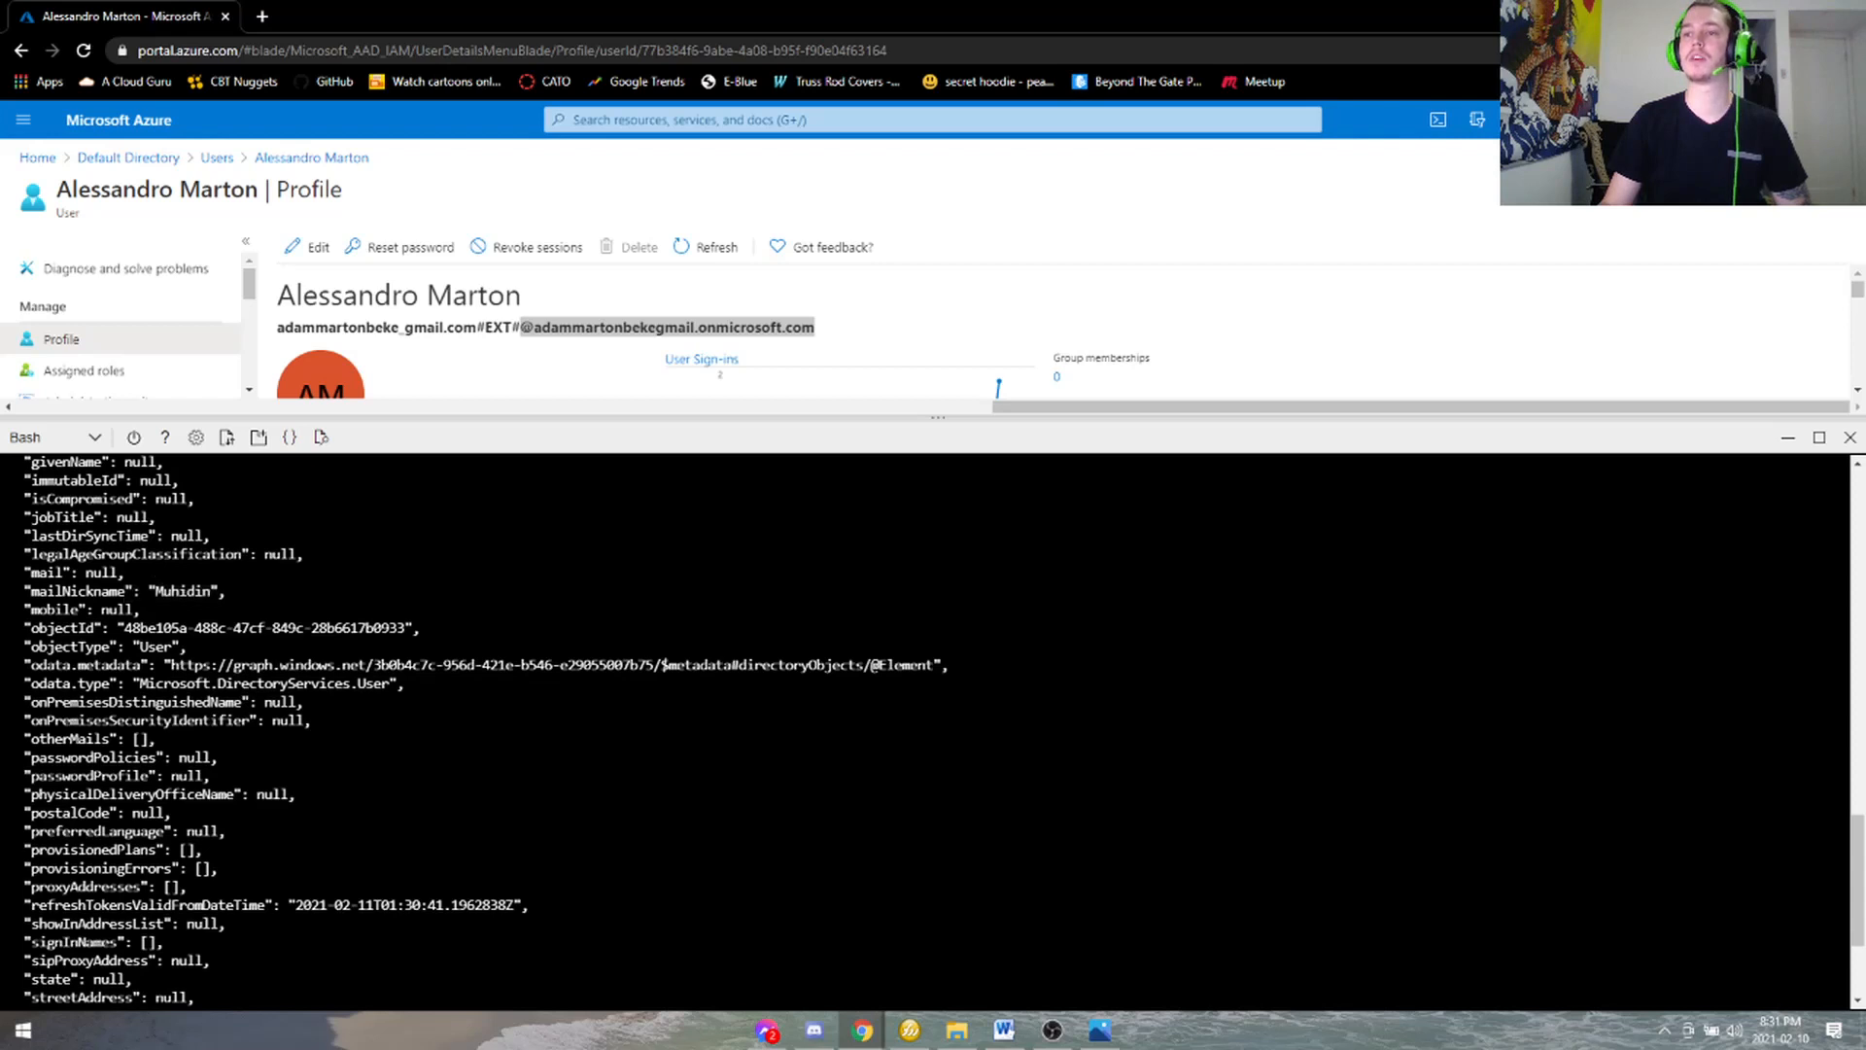
scroll(934, 729, "down", 2)
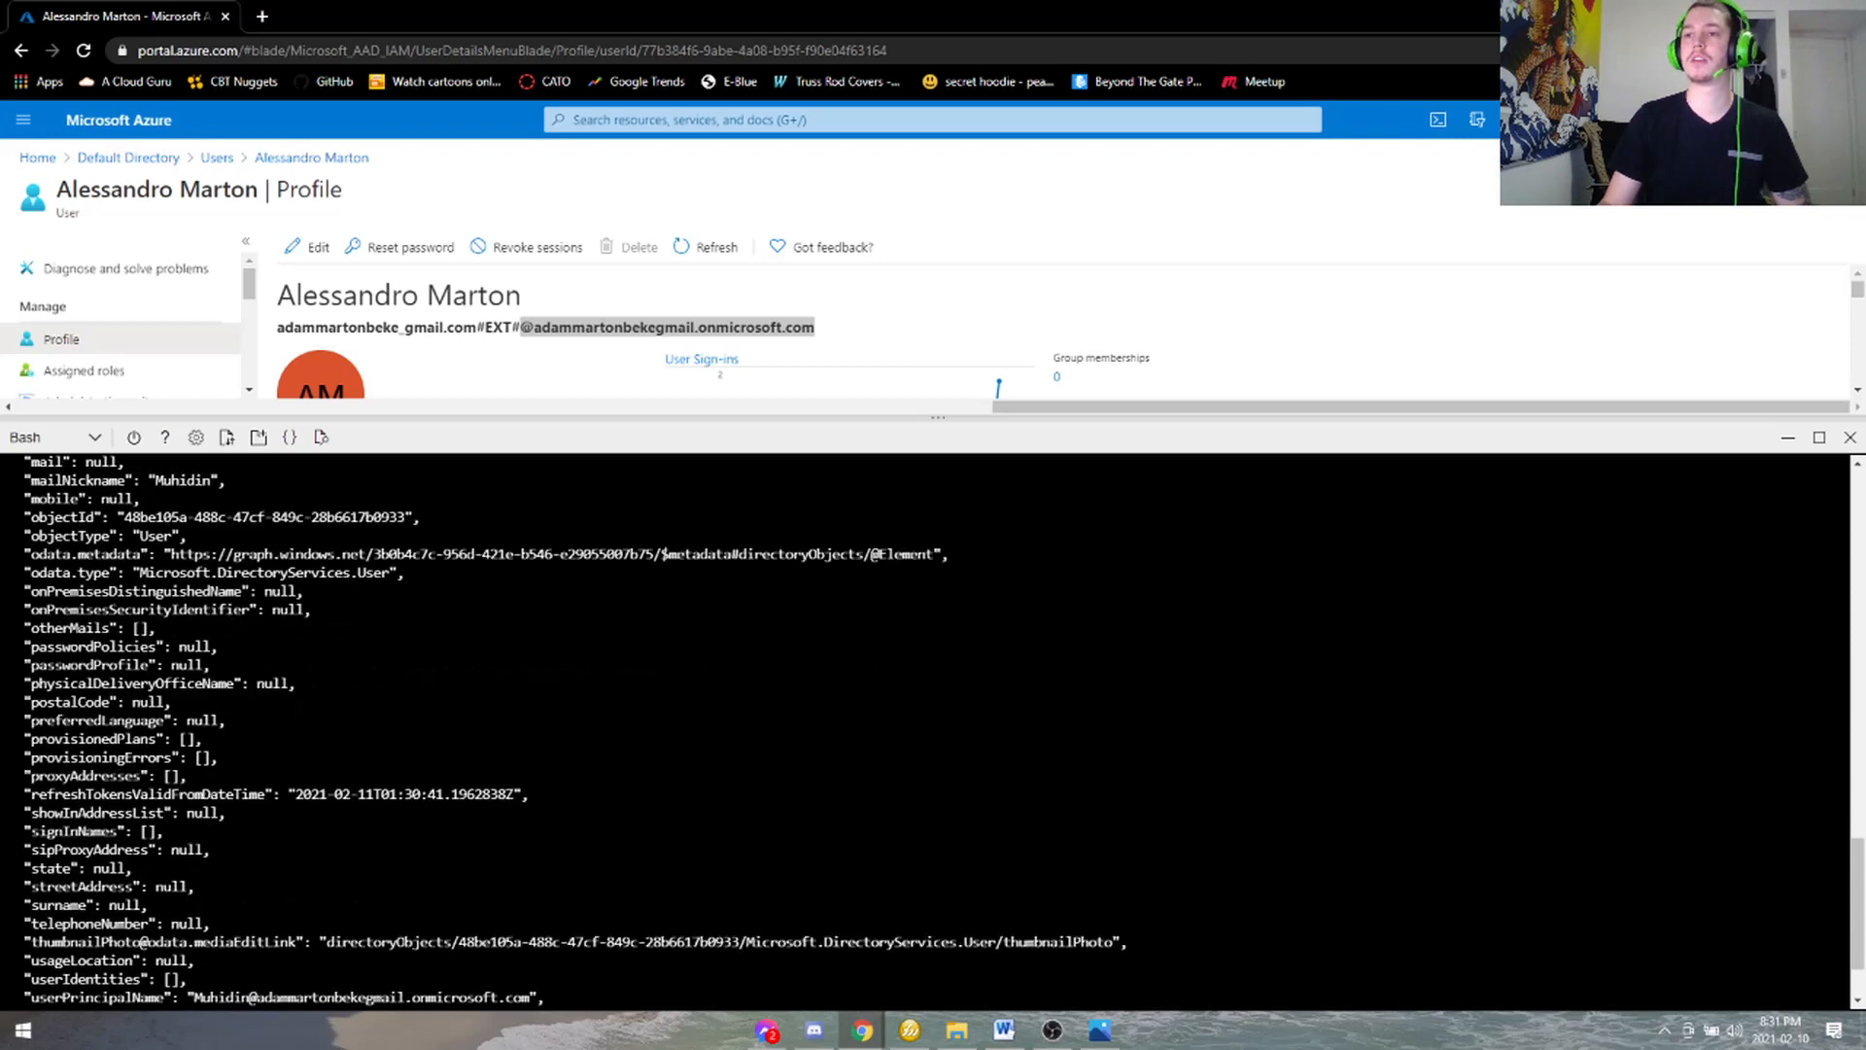
left_click_drag(97, 538, 184, 516)
left_click(183, 590)
scroll(934, 729, "down", 2)
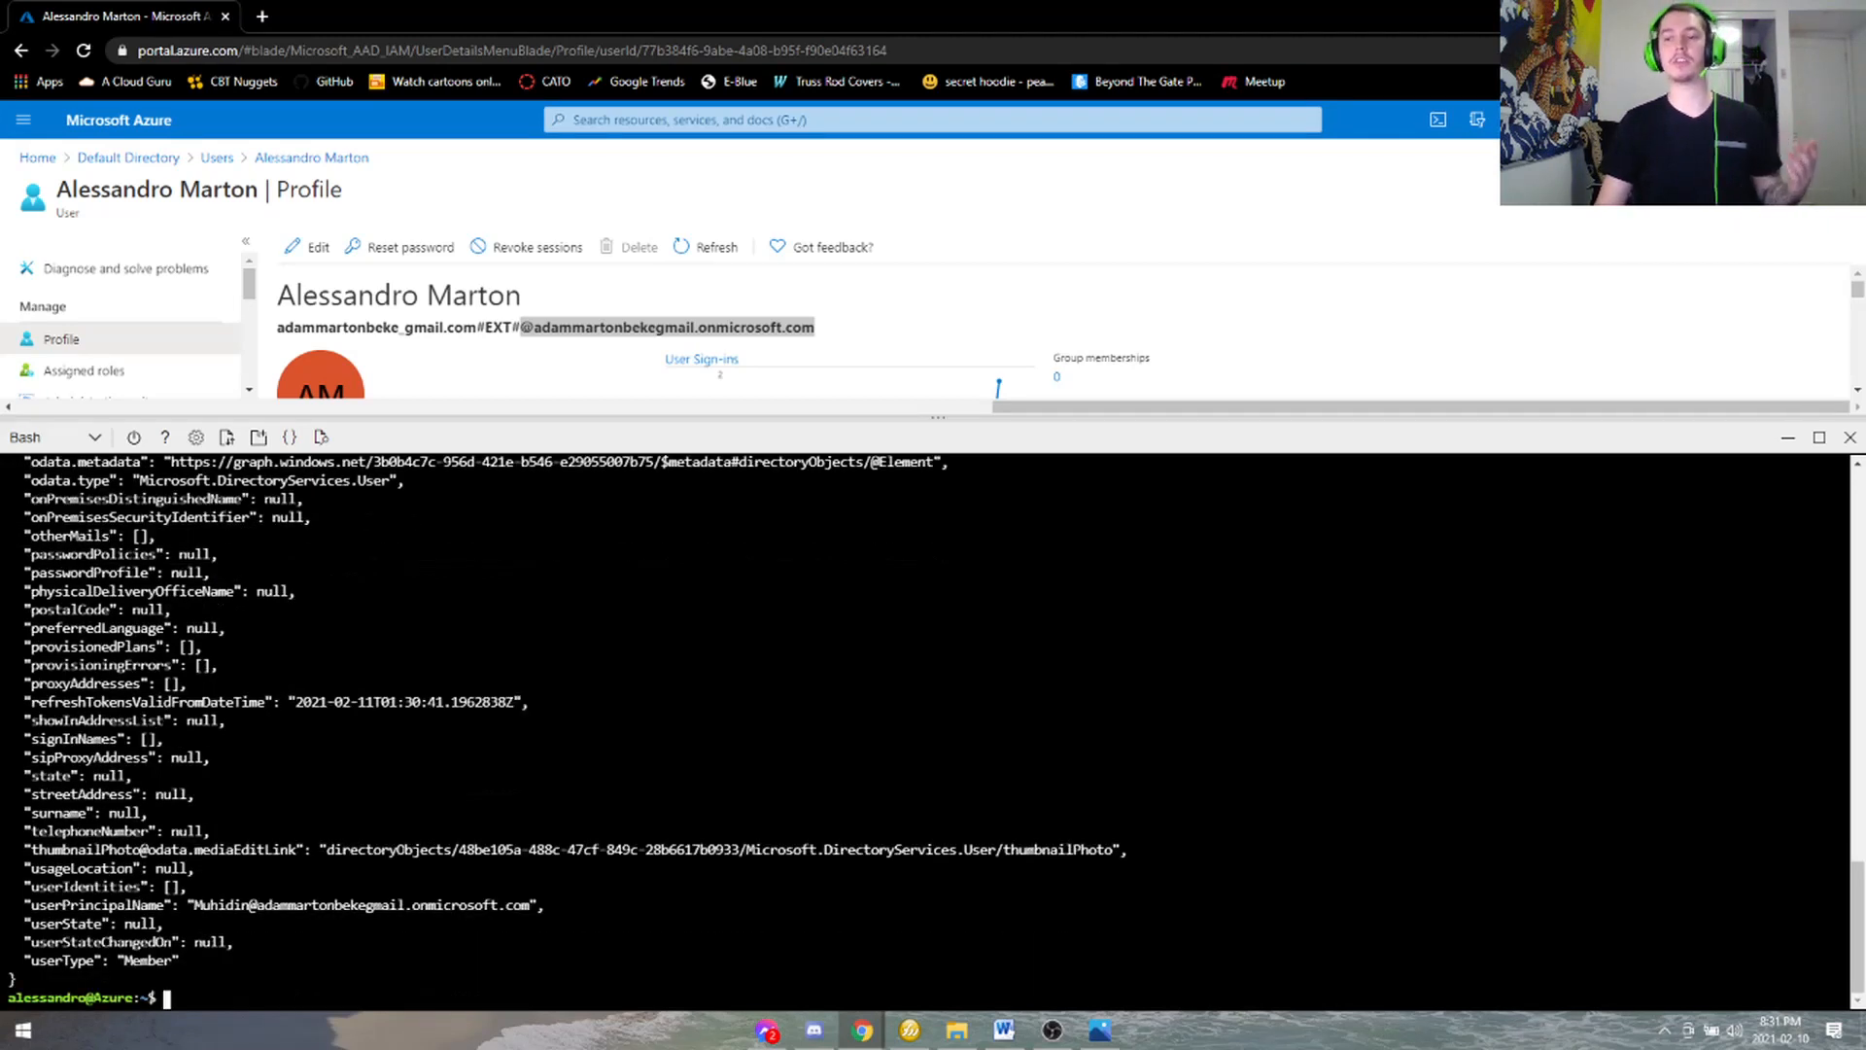
- Keep the shell type unchanged and start PowerShell 7.1.1 by entering pwsh at the Bash prompt
left_click(83, 439)
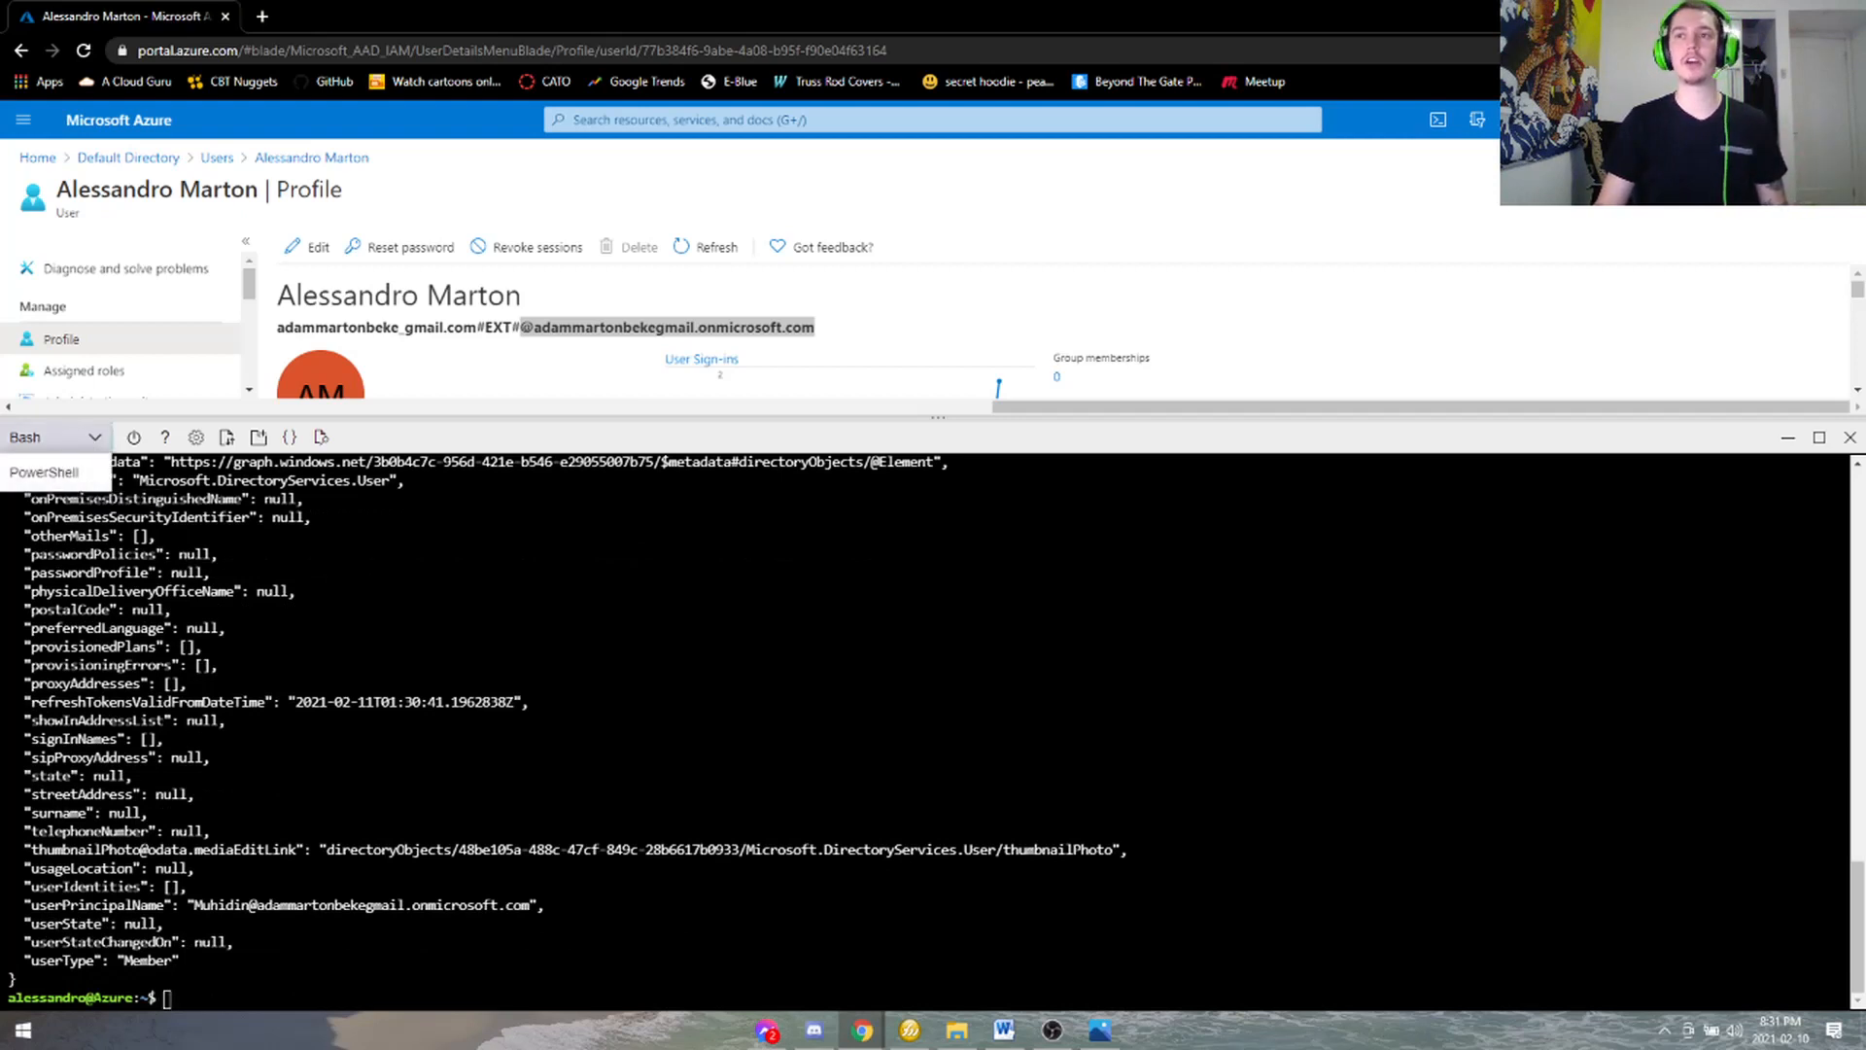
left_click(207, 1011)
type("pwsh")
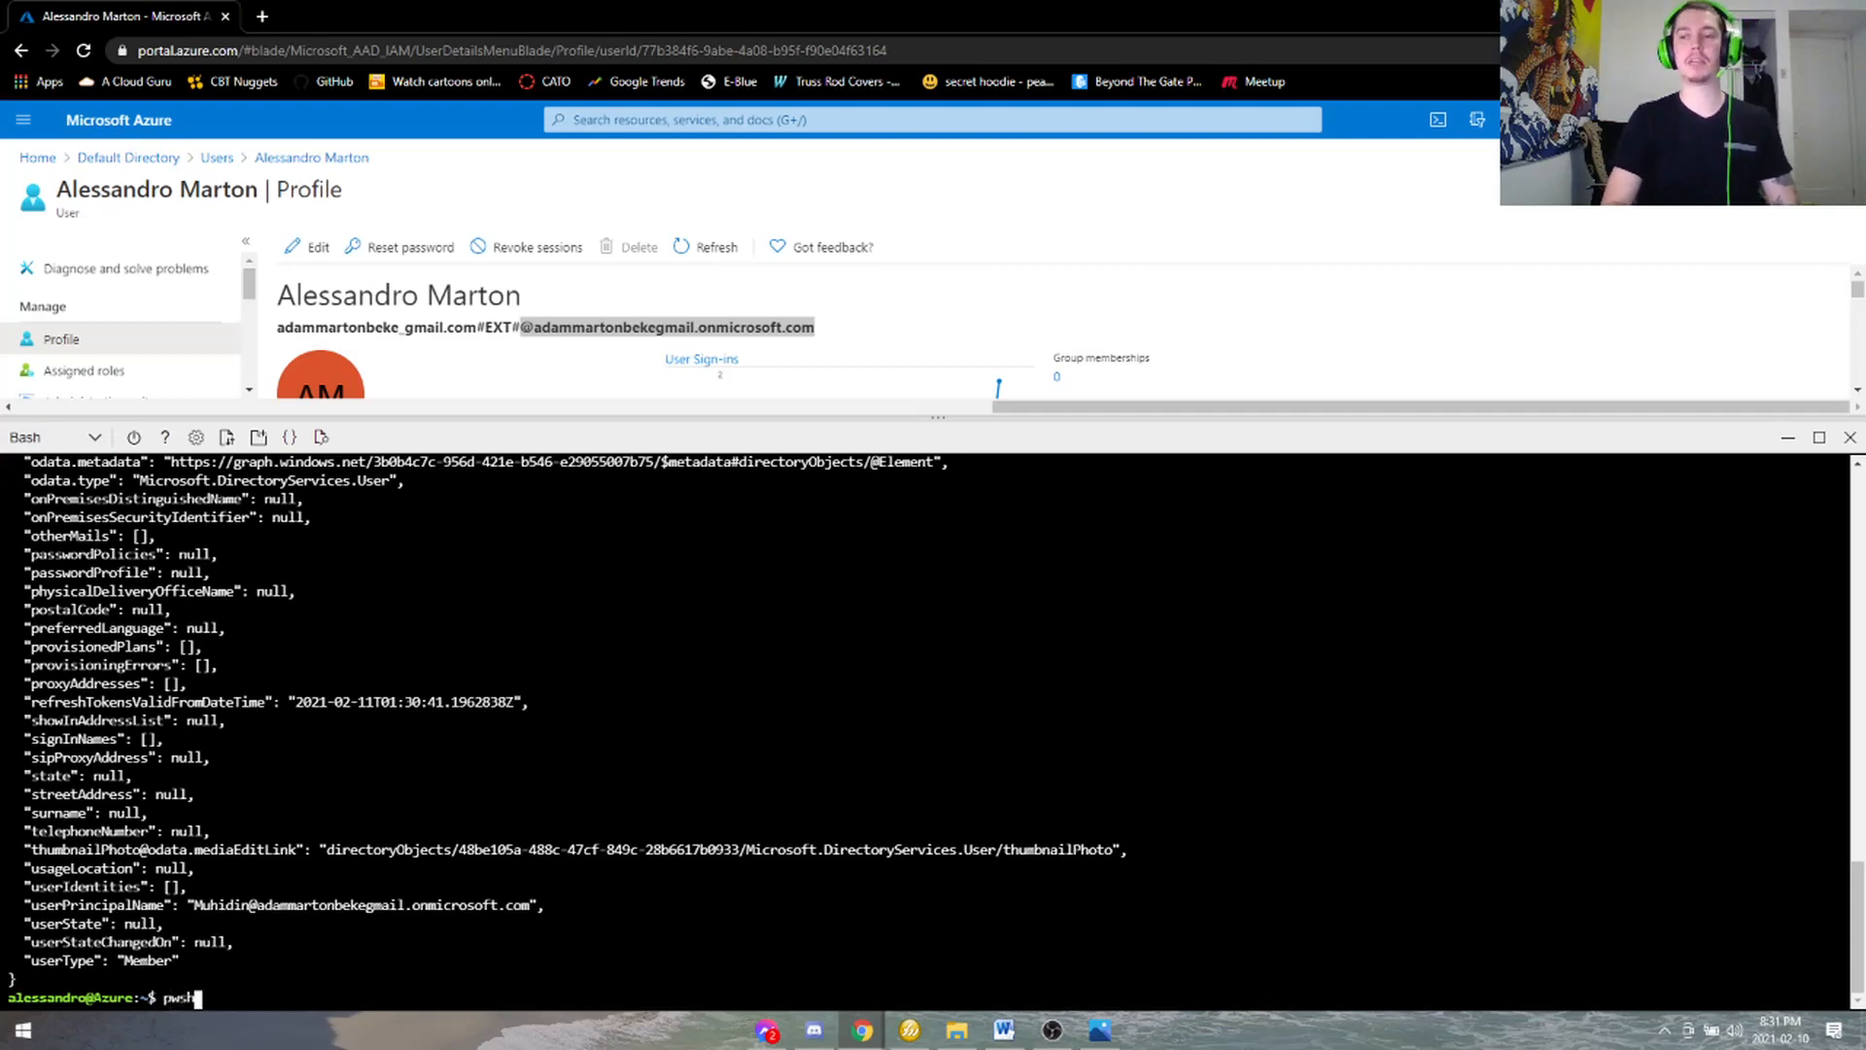
key("Return")
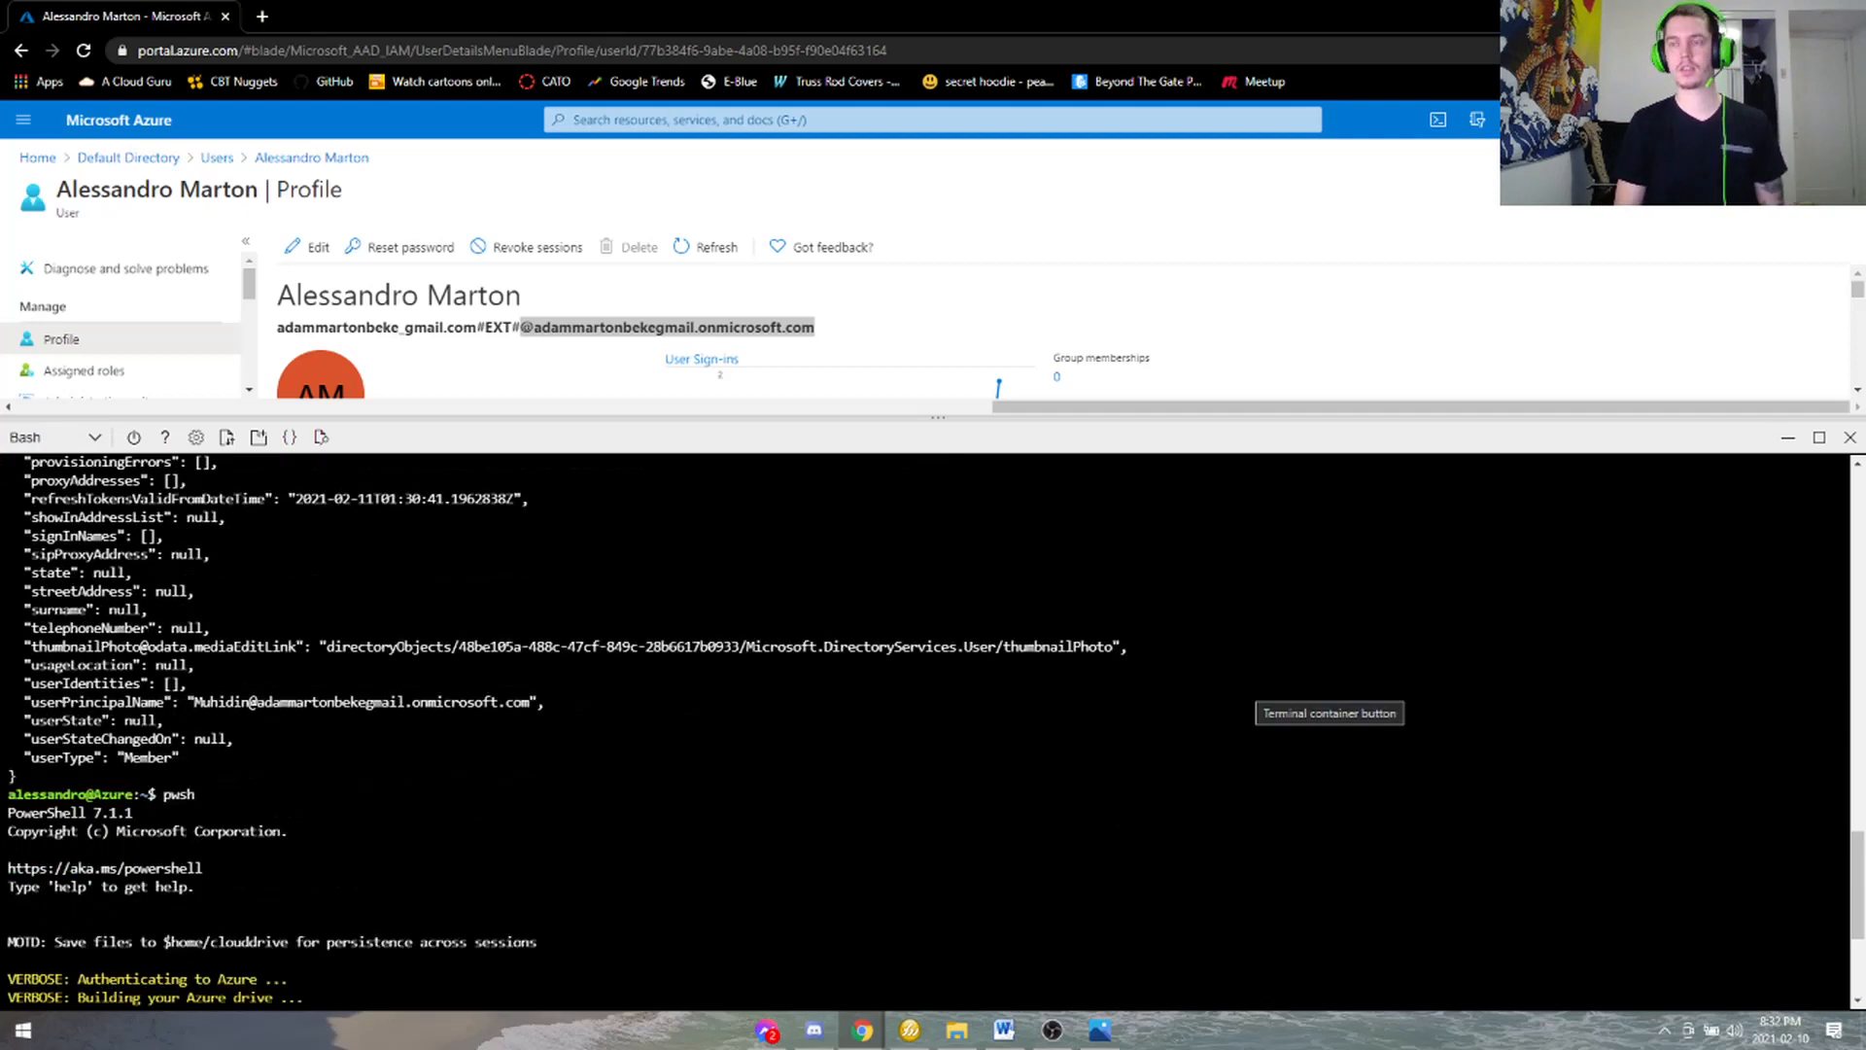